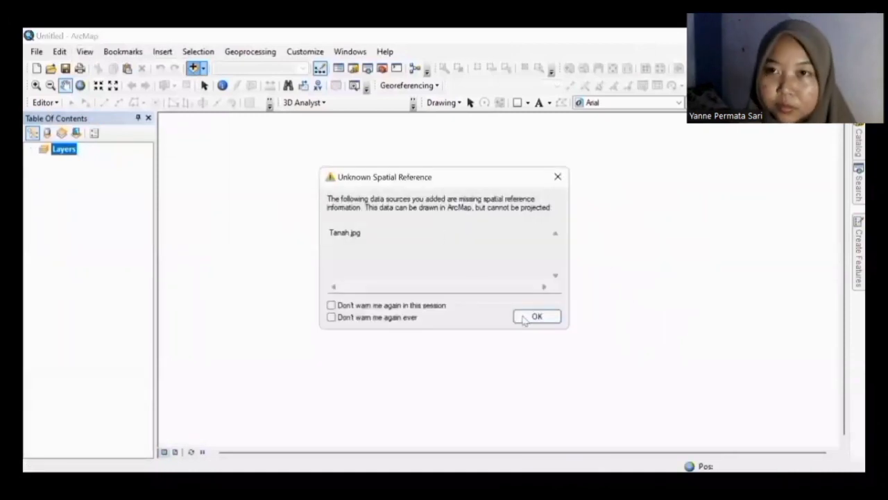
Step: Dismiss the unknown spatial reference warning and set the data frame to WGS 1984 UTM Zone 48S
{"action": "left_click", "coordinate": [536, 316]}
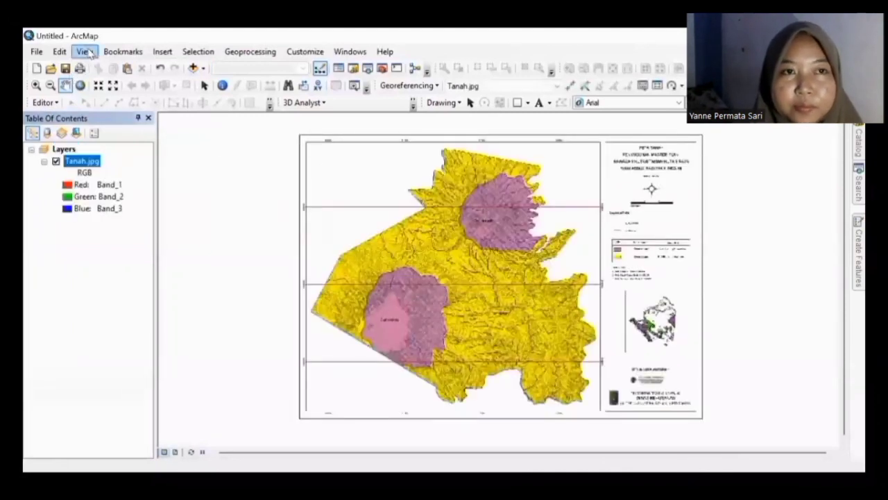
{"action": "left_click", "coordinate": [84, 52]}
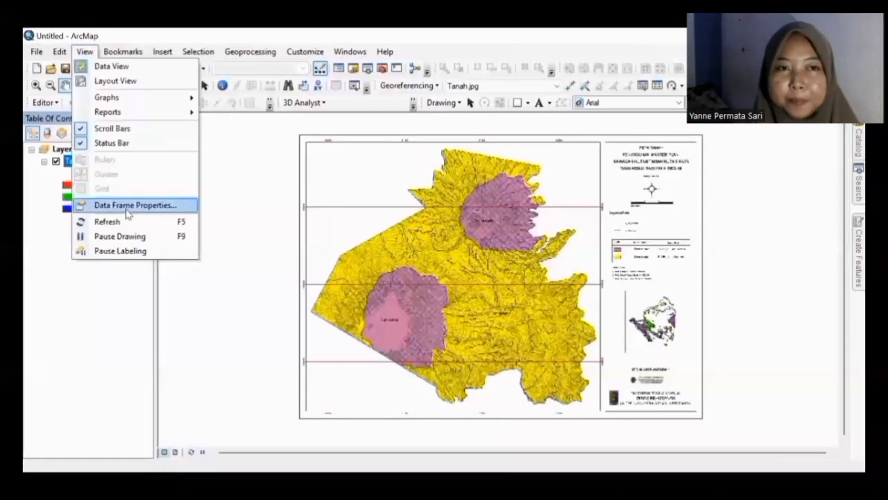
{"action": "left_click", "coordinate": [138, 206]}
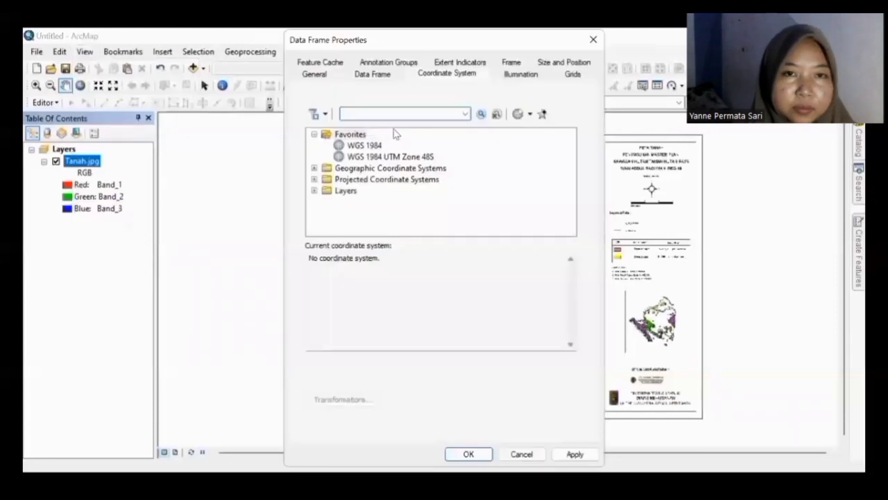
{"action": "left_click", "coordinate": [399, 158]}
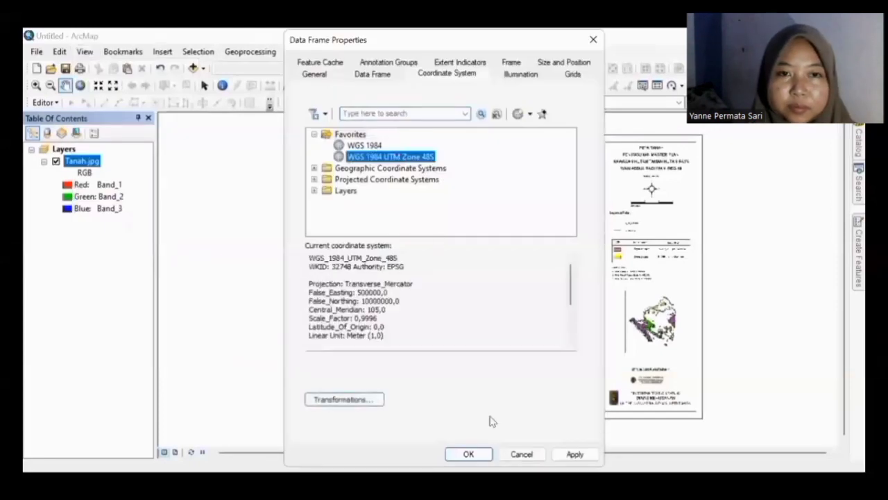
{"action": "left_click", "coordinate": [491, 454]}
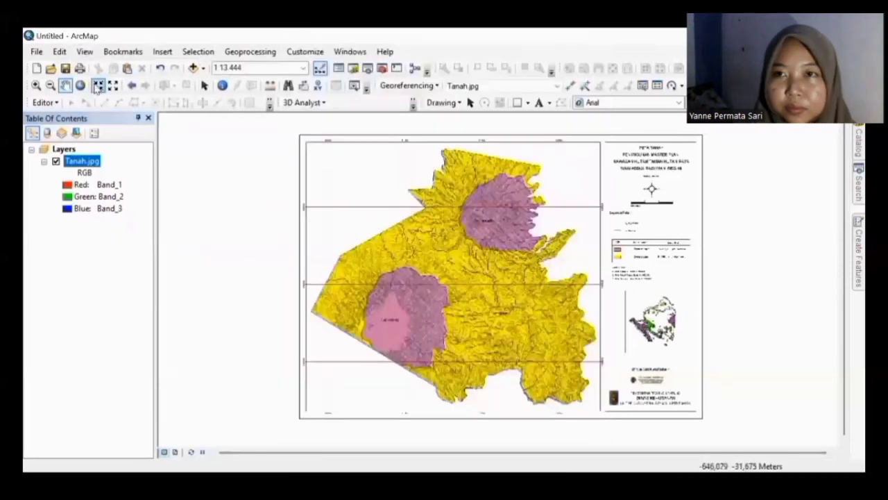
Step: Box-zoom tightly onto the upper-left gridline intersection of the Tanah map
{"action": "left_click", "coordinate": [36, 84]}
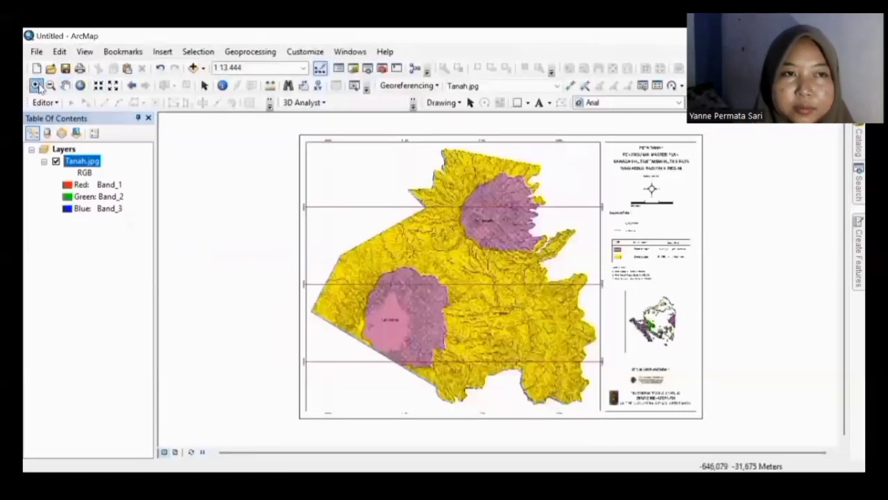
{"action": "left_click_drag", "start_coordinate": [325, 183], "coordinate": [396, 235]}
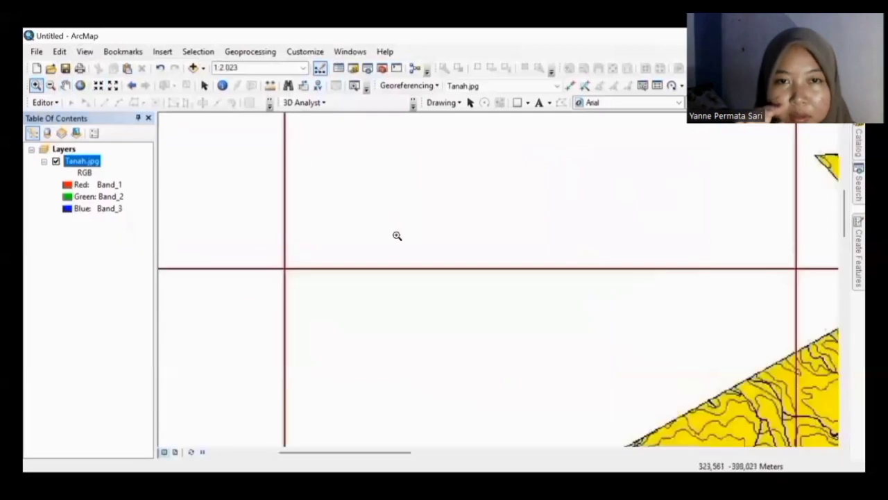
{"action": "left_click_drag", "start_coordinate": [259, 257], "coordinate": [379, 327]}
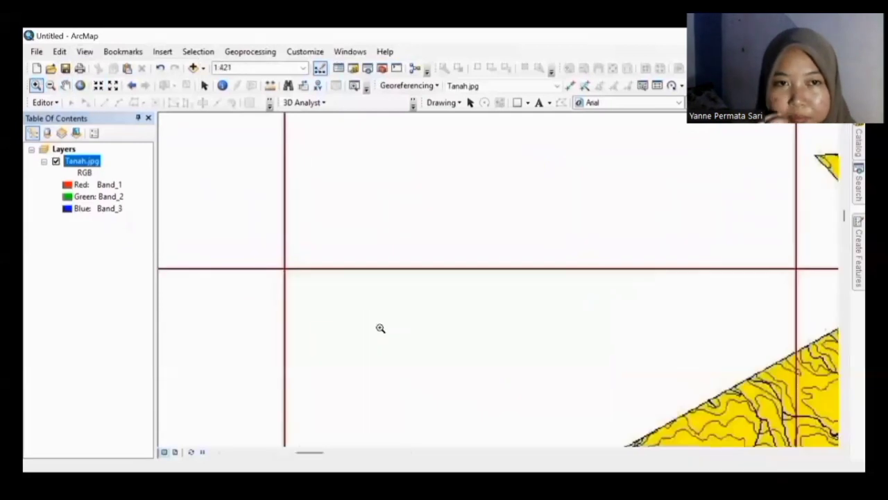
{"action": "left_click", "coordinate": [80, 85]}
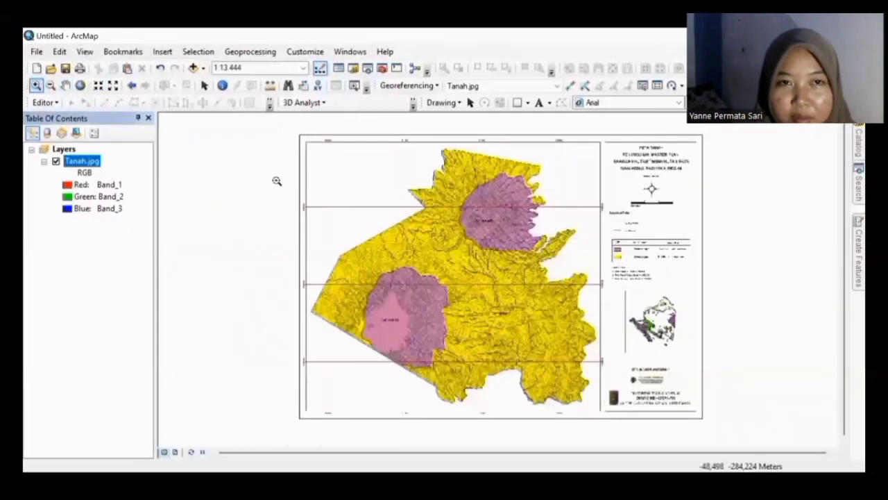
{"action": "left_click_drag", "start_coordinate": [335, 220], "coordinate": [355, 233]}
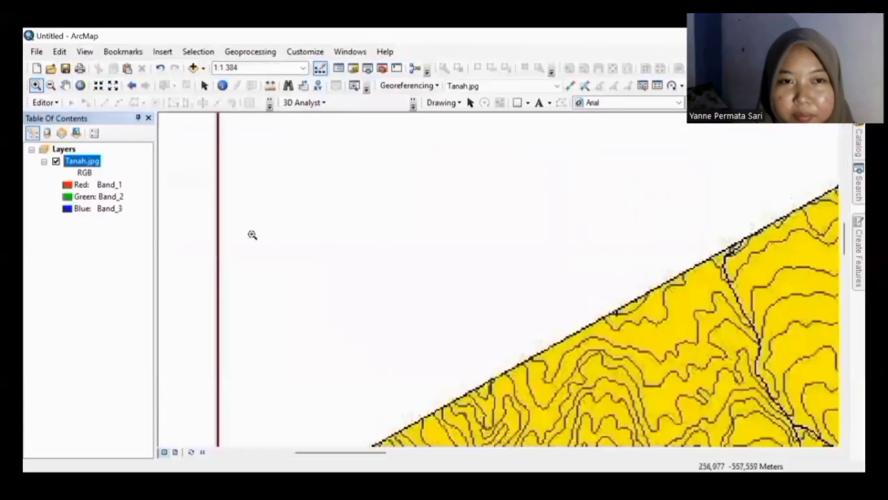
{"action": "key", "text": "Left"}
{"action": "key", "text": "Left"}
{"action": "key", "text": "Left"}
{"action": "key", "text": "Left"}
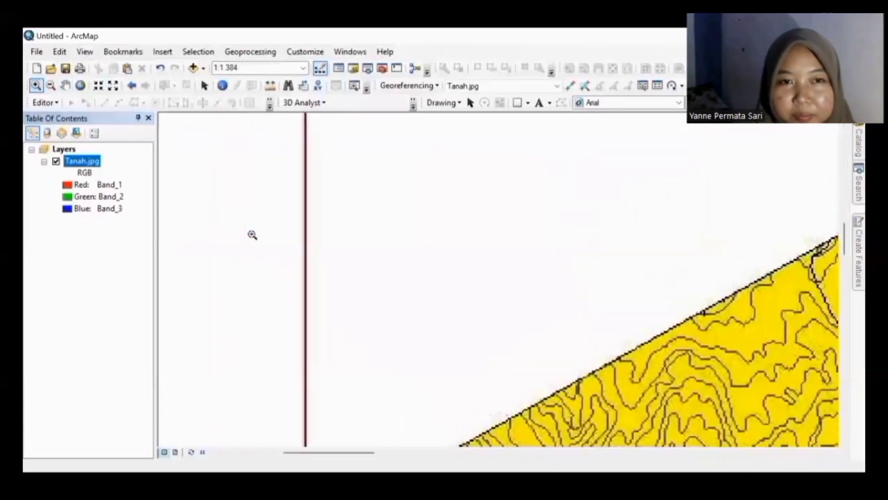
{"action": "key", "text": "Up"}
{"action": "key", "text": "Up"}
{"action": "key", "text": "Up"}
{"action": "key", "text": "Up"}
{"action": "key", "text": "Up"}
{"action": "key", "text": "Up"}
{"action": "key", "text": "Up"}
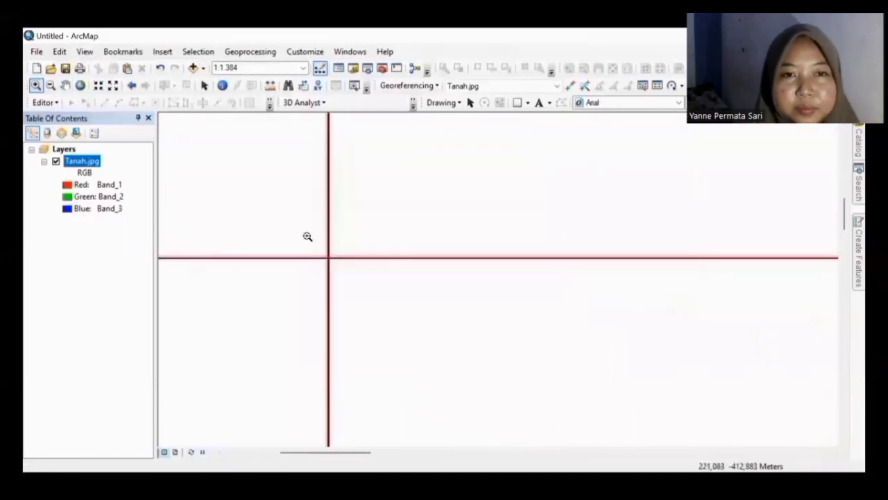
{"action": "left_click", "coordinate": [368, 296]}
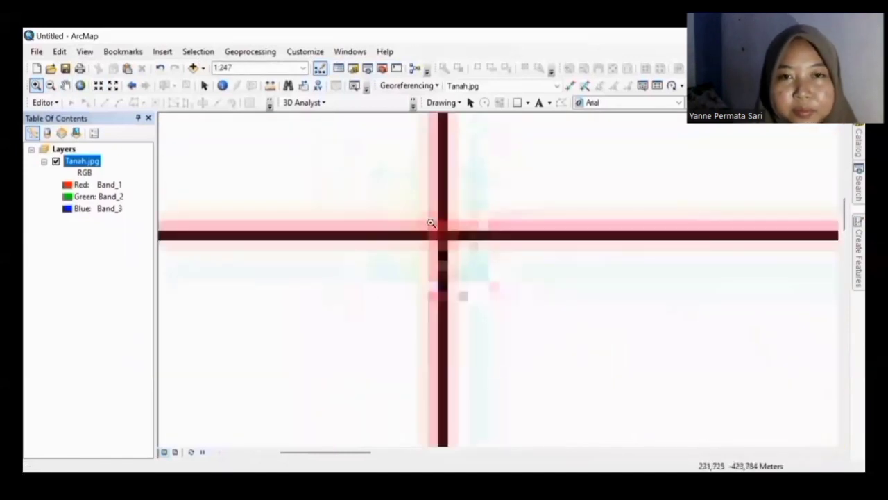
{"action": "left_click_drag", "start_coordinate": [429, 222], "coordinate": [478, 246]}
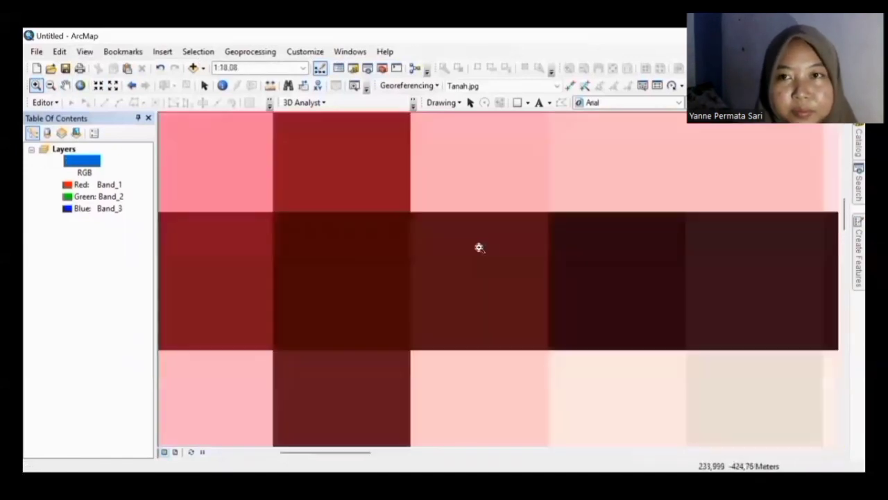
{"action": "left_click", "coordinate": [569, 84]}
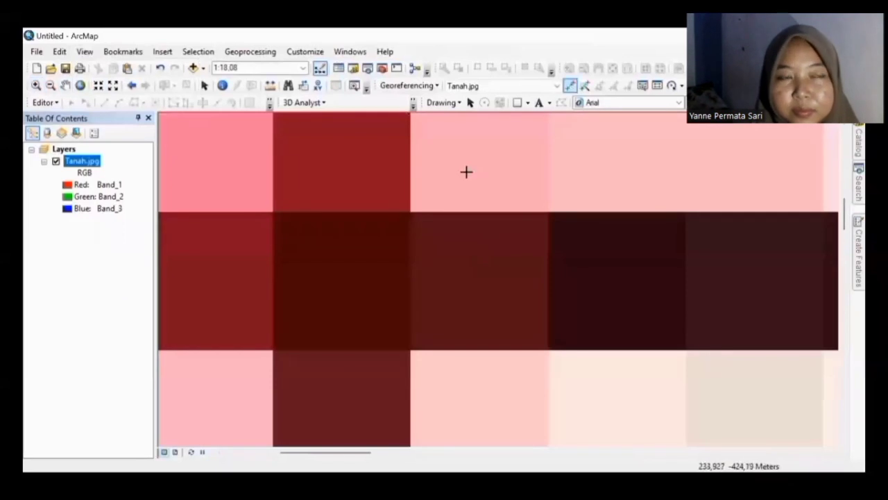
Step: Place control point 1 at the gridline crossing with coordinates X 506000, Y 9399500
{"action": "left_click", "coordinate": [338, 276]}
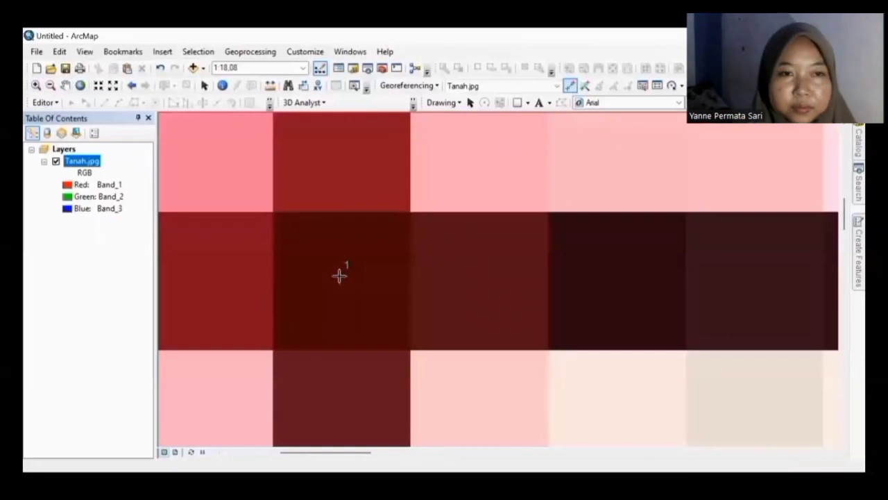
{"action": "right_click", "coordinate": [340, 275]}
{"action": "left_click", "coordinate": [360, 279]}
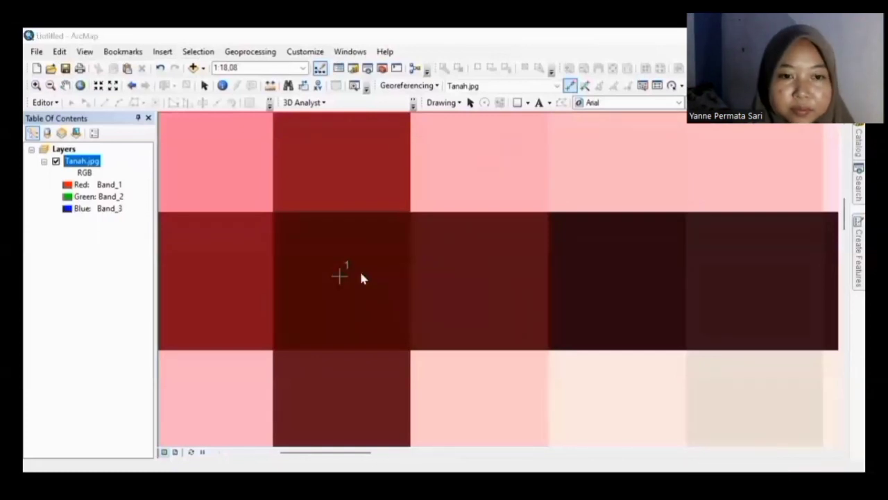
{"action": "key", "text": "BackSpace"}
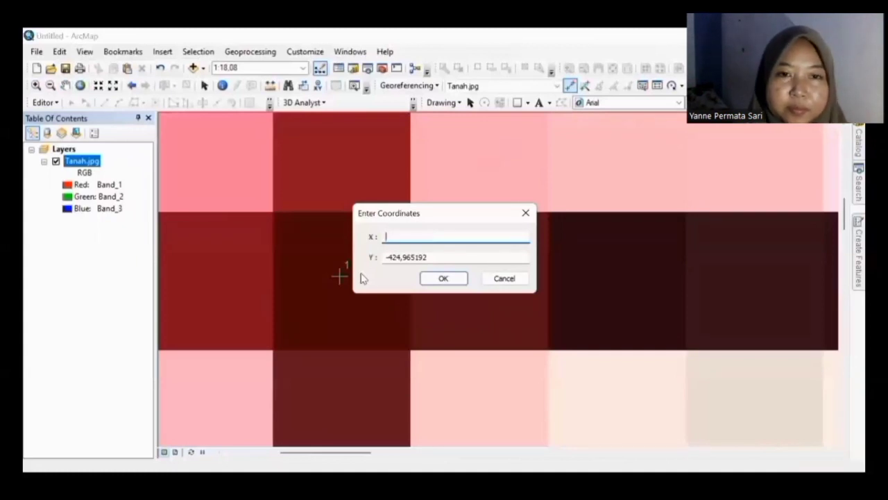
{"action": "type", "text": "506000"}
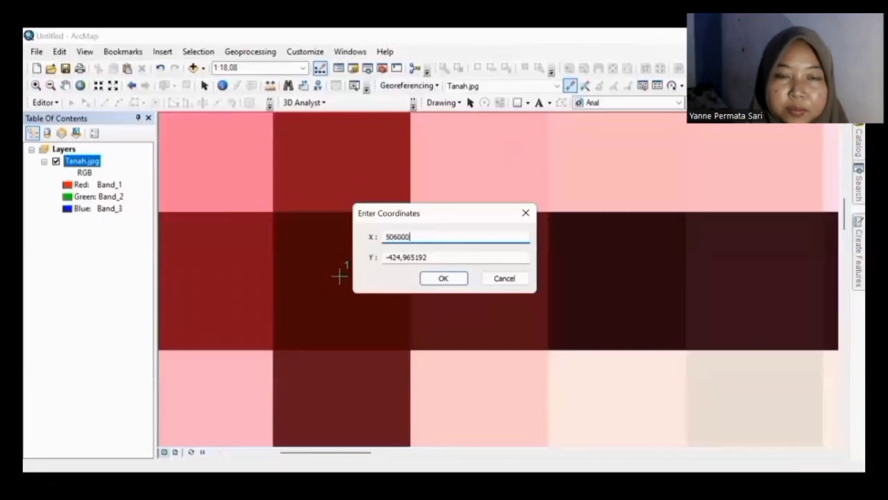
{"action": "left_click_drag", "start_coordinate": [450, 255], "coordinate": [357, 256]}
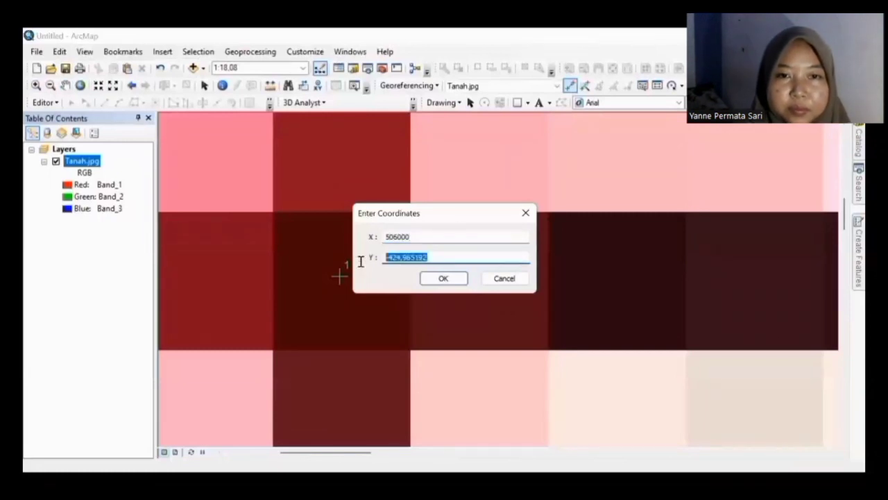
{"action": "key", "text": "BackSpace"}
{"action": "type", "text": "9"}
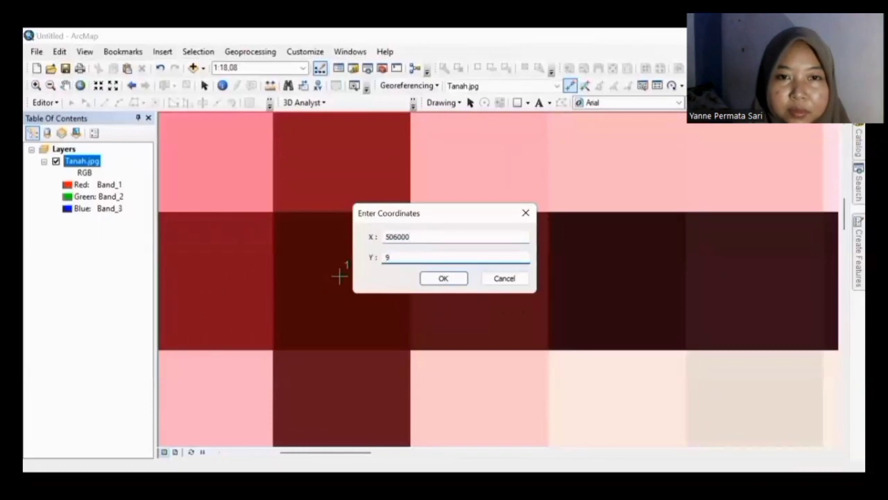
{"action": "type", "text": "395"}
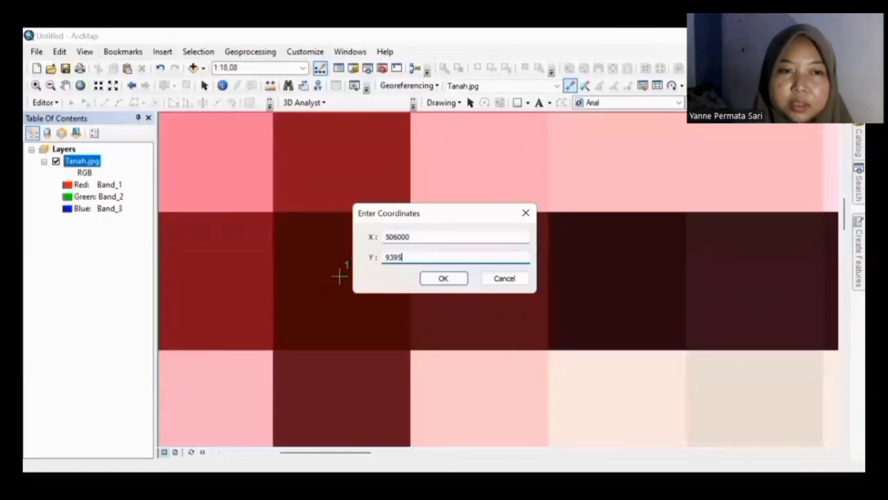
{"action": "type", "text": "00"}
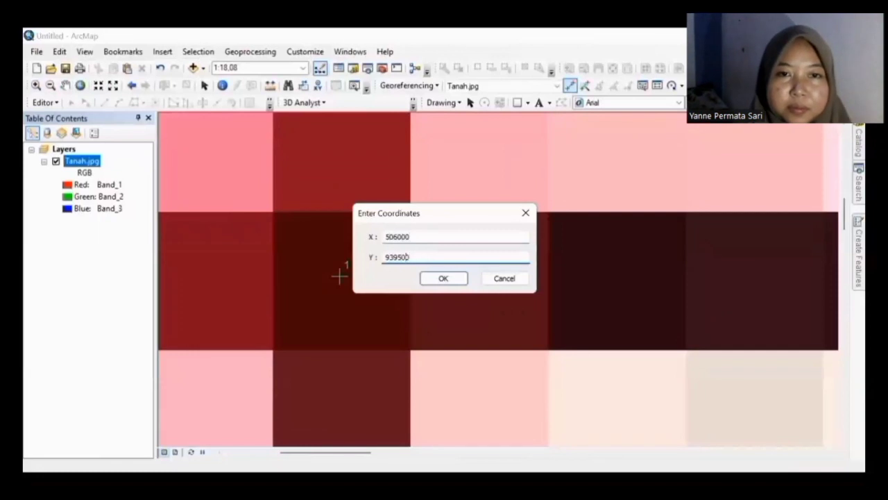
{"action": "key", "text": "Left"}
{"action": "type", "text": "9"}
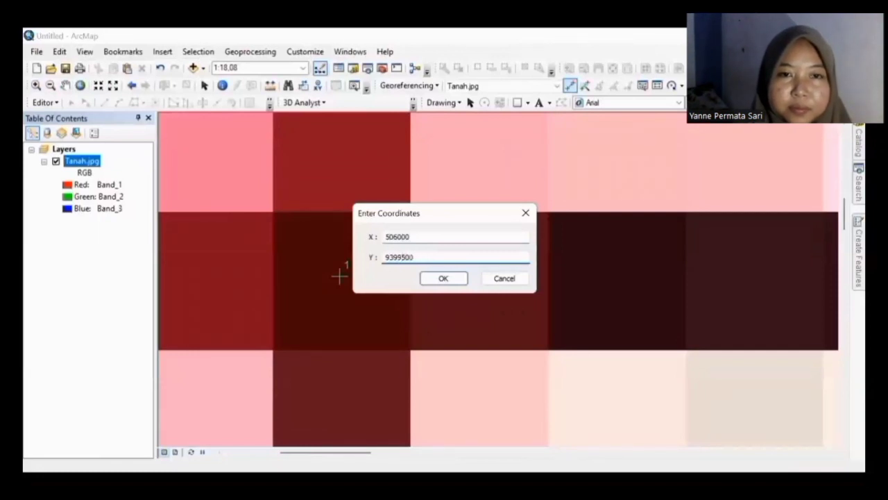
{"action": "left_click", "coordinate": [445, 278]}
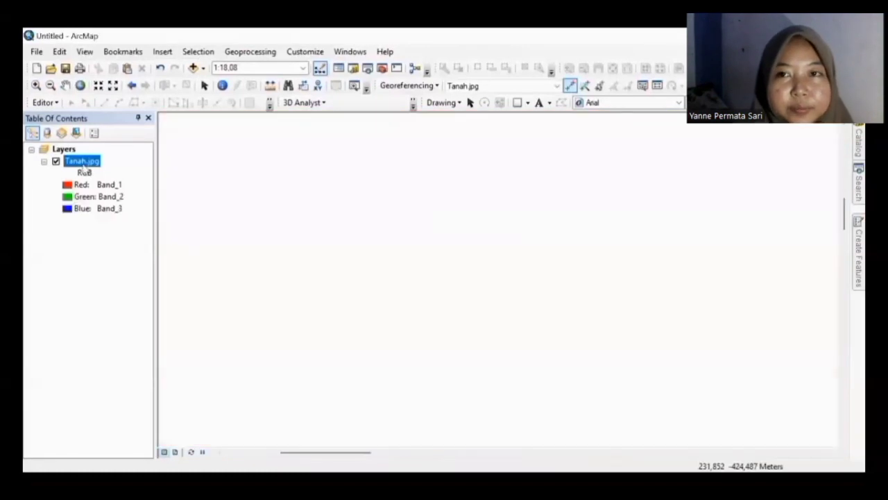
Step: Zoom to the full extent of the Tanah.jpg layer
{"action": "right_click", "coordinate": [83, 164]}
{"action": "left_click", "coordinate": [116, 232]}
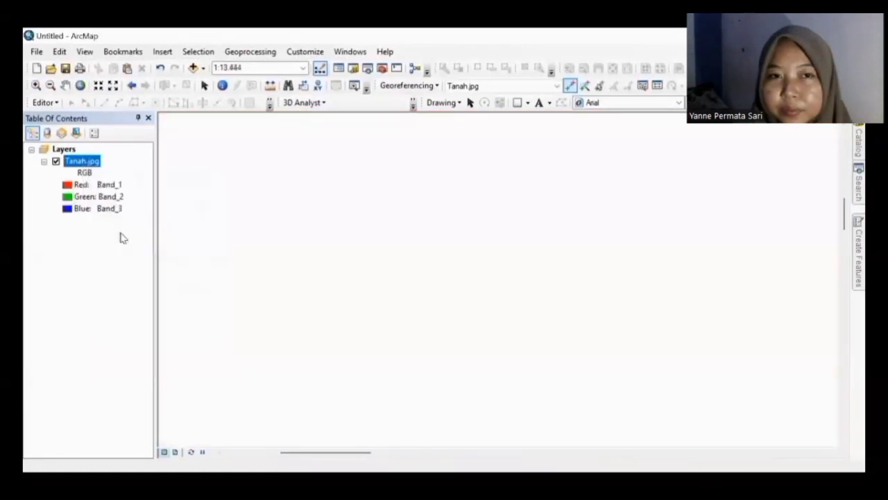
{"action": "left_click", "coordinate": [35, 84]}
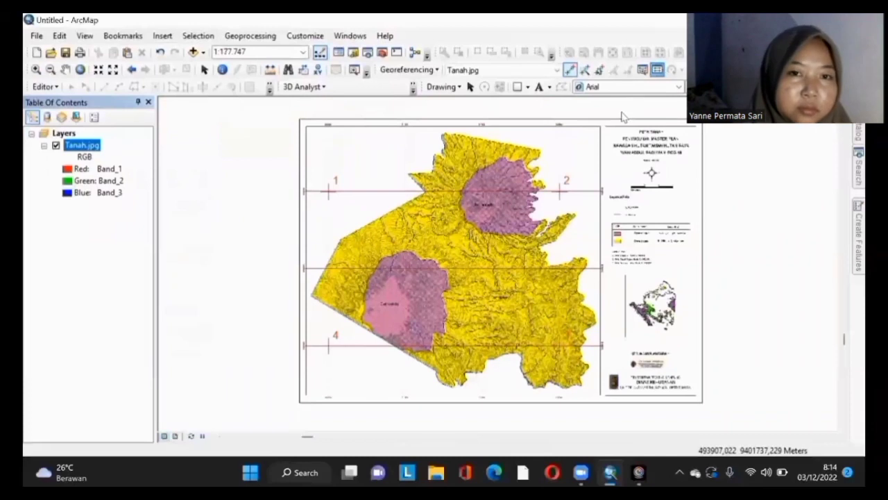
Step: Open and dock the Link table to review four control points with total RMS error 0.0835666
{"action": "left_click", "coordinate": [658, 86]}
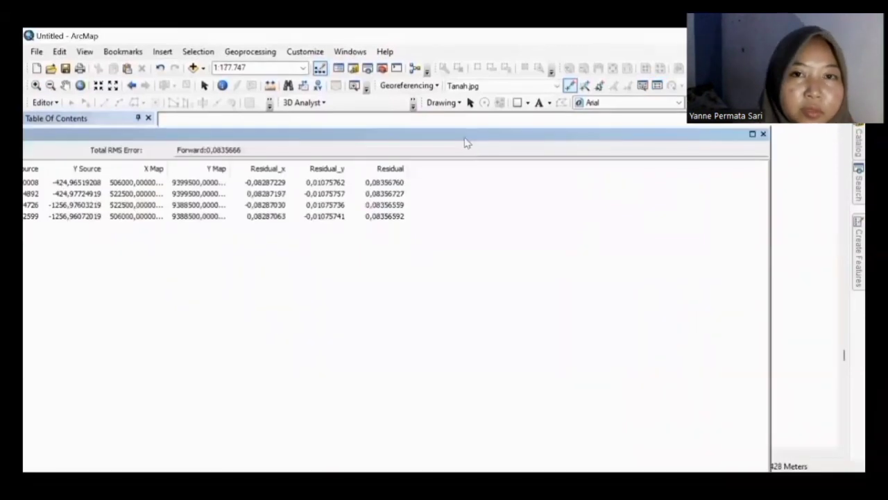
{"action": "left_click_drag", "start_coordinate": [471, 139], "coordinate": [535, 146]}
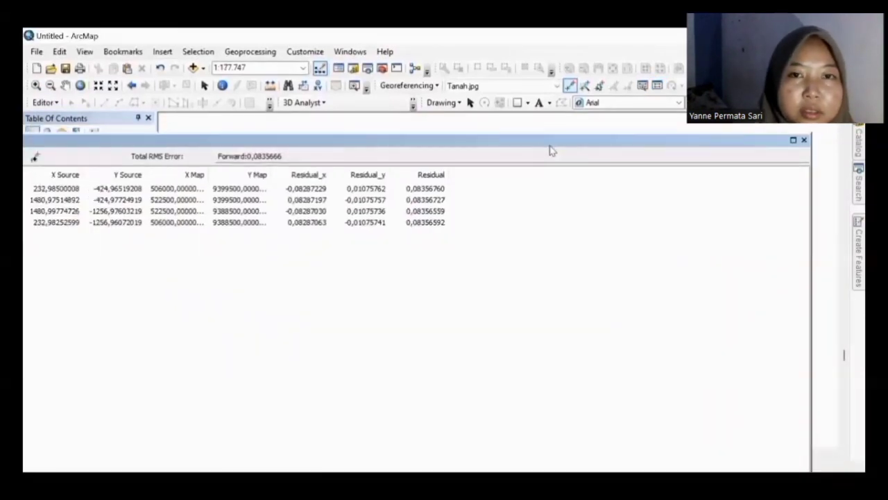
{"action": "double_click", "coordinate": [502, 144]}
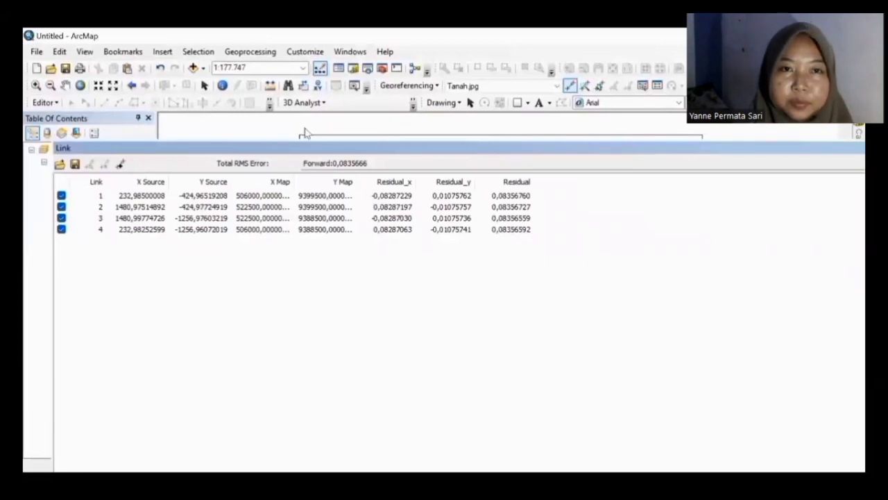
{"action": "left_click", "coordinate": [36, 51]}
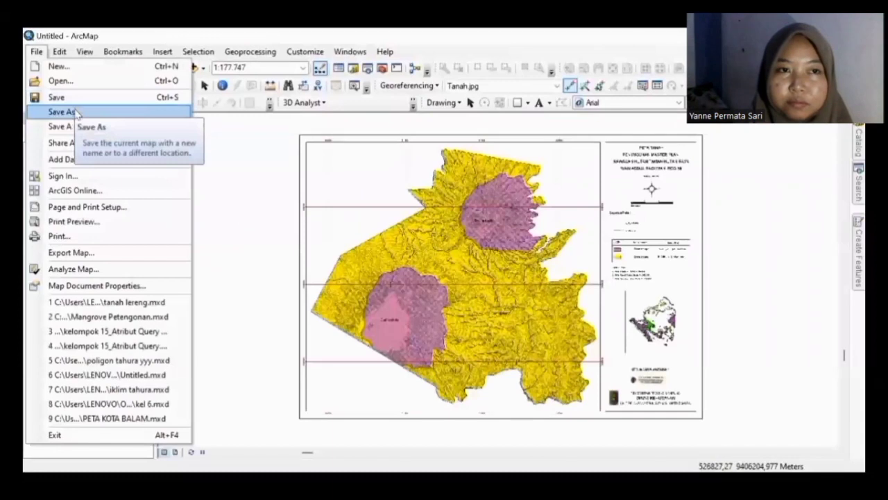
Step: Save the map as an ArcMap Document named 'GCP TAHURA' followed by the author's name
{"action": "left_click", "coordinate": [76, 112]}
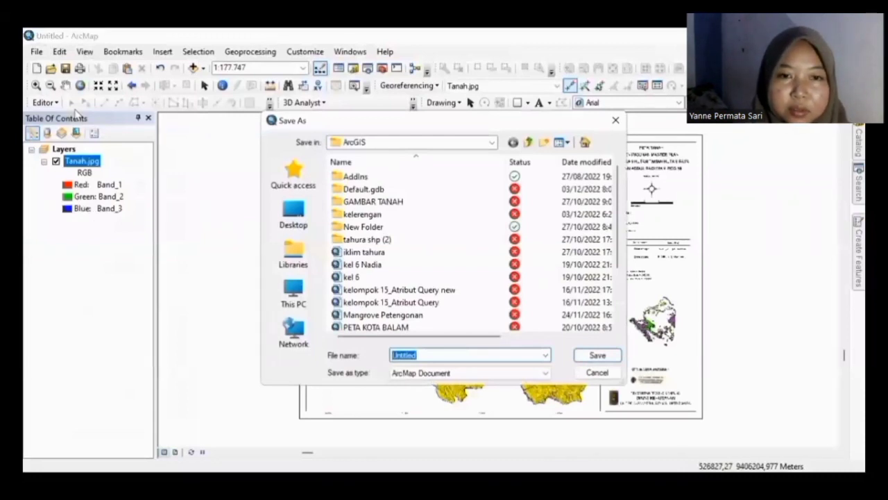
{"action": "key", "text": "BackSpace"}
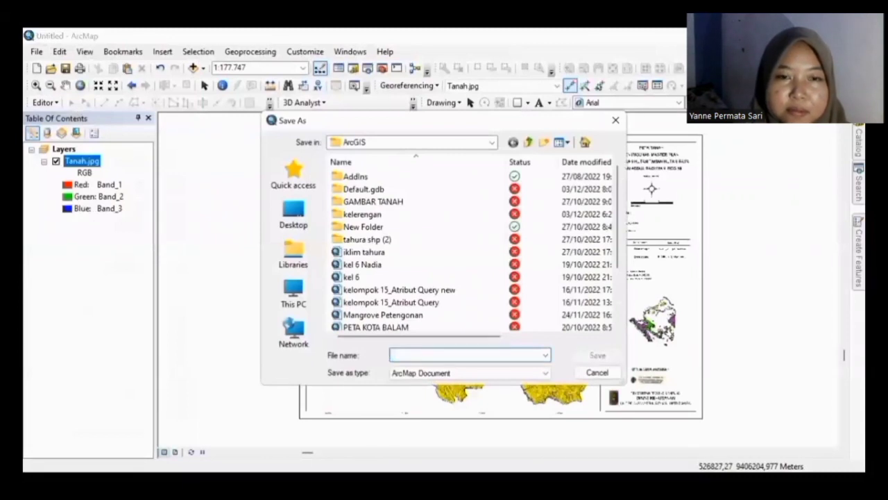
{"action": "type", "text": "GCP "}
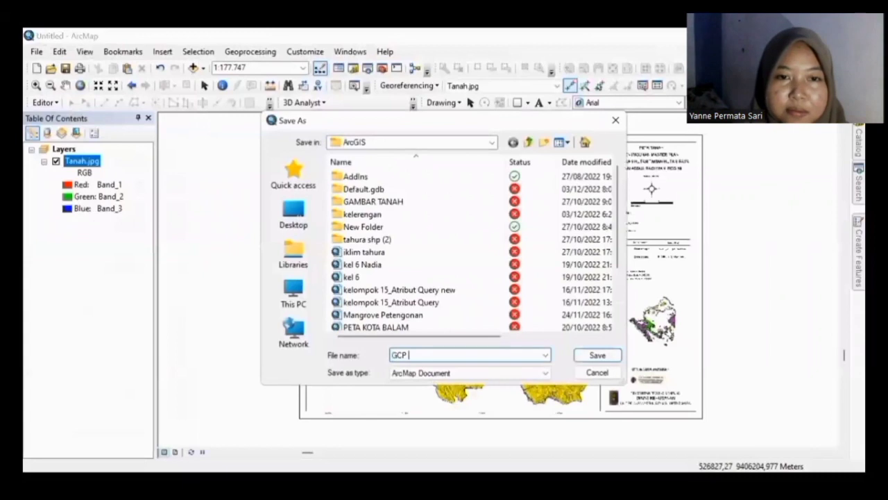
{"action": "type", "text": "Tahu"}
{"action": "key", "text": "BackSpace"}
{"action": "key", "text": "BackSpace"}
{"action": "key", "text": "BackSpace"}
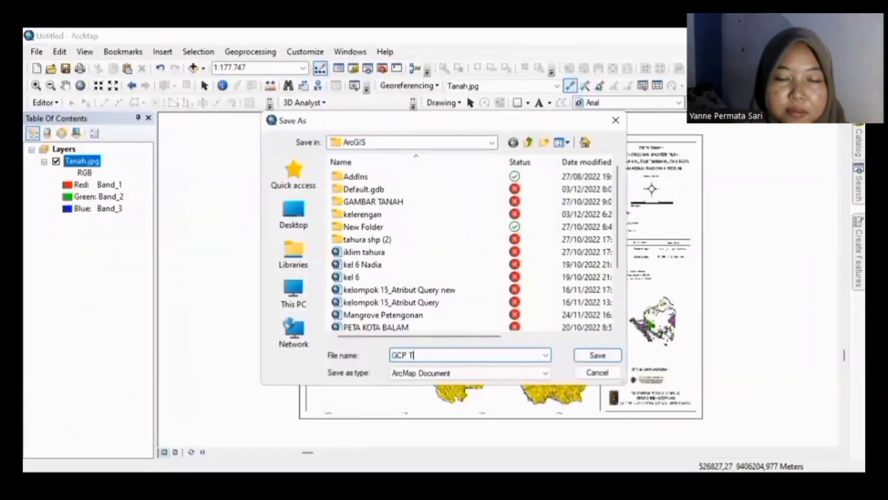
{"action": "type", "text": "AHURA"}
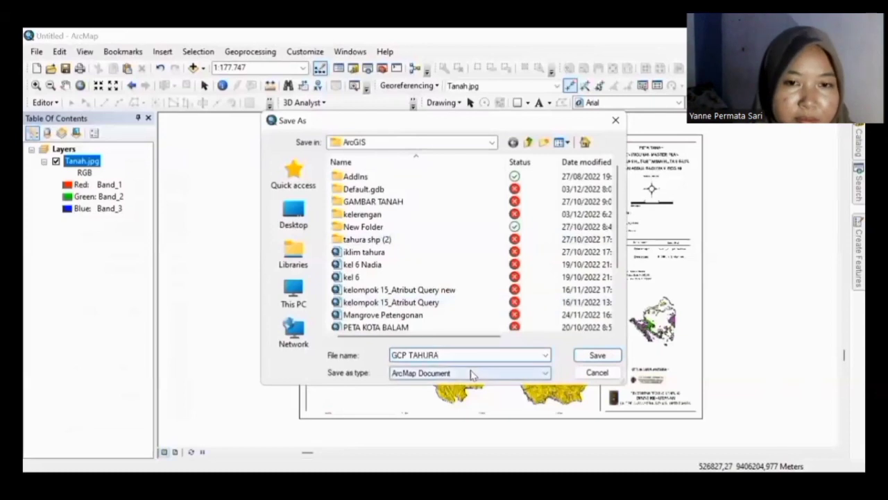
{"action": "left_click", "coordinate": [470, 373]}
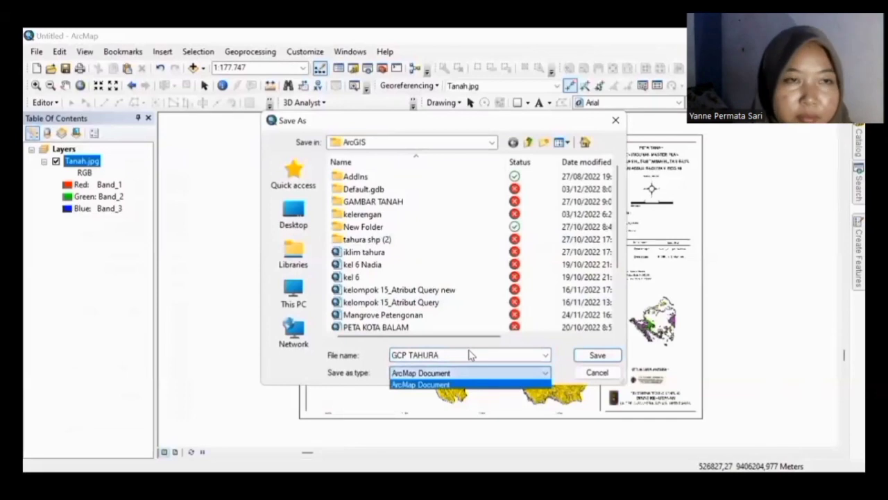
{"action": "left_click", "coordinate": [469, 354]}
{"action": "type", "text": "SHAFA"}
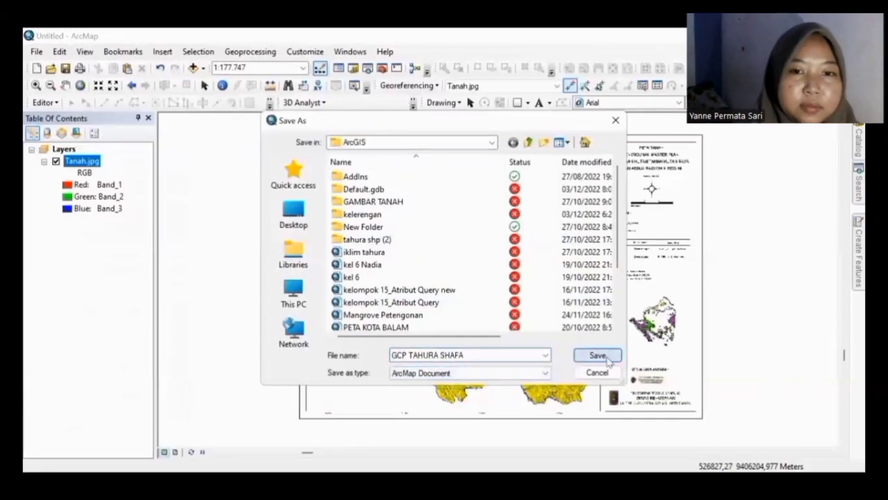
{"action": "left_click", "coordinate": [607, 357]}
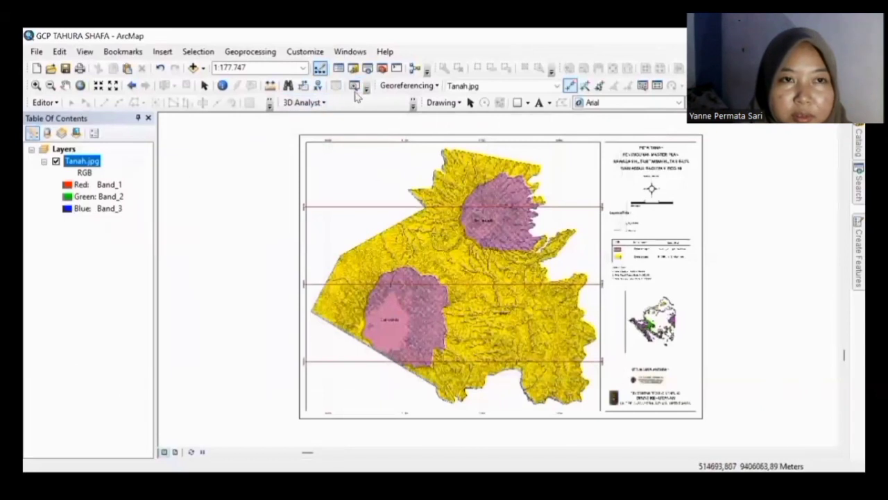
Step: Start a new shapefile named TAHURA in the AddIns folder from the Catalog
{"action": "left_click", "coordinate": [354, 69]}
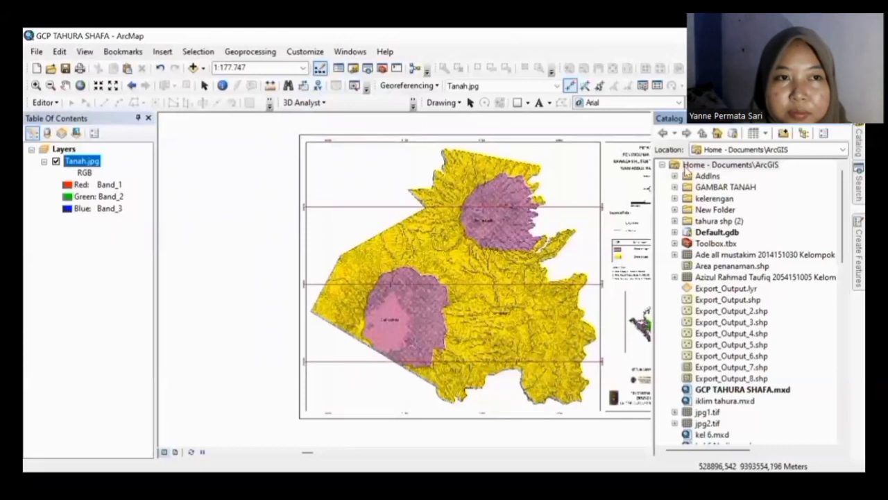
{"action": "right_click", "coordinate": [687, 175]}
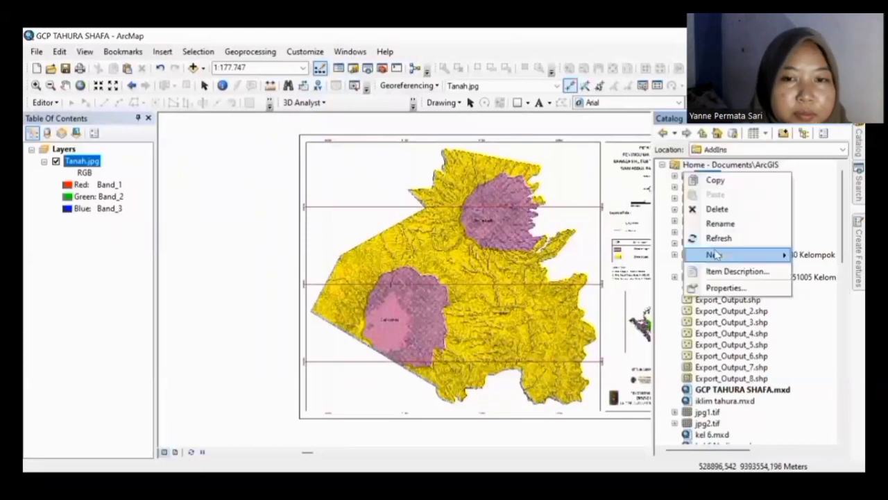
{"action": "mouse_move", "coordinate": [716, 256]}
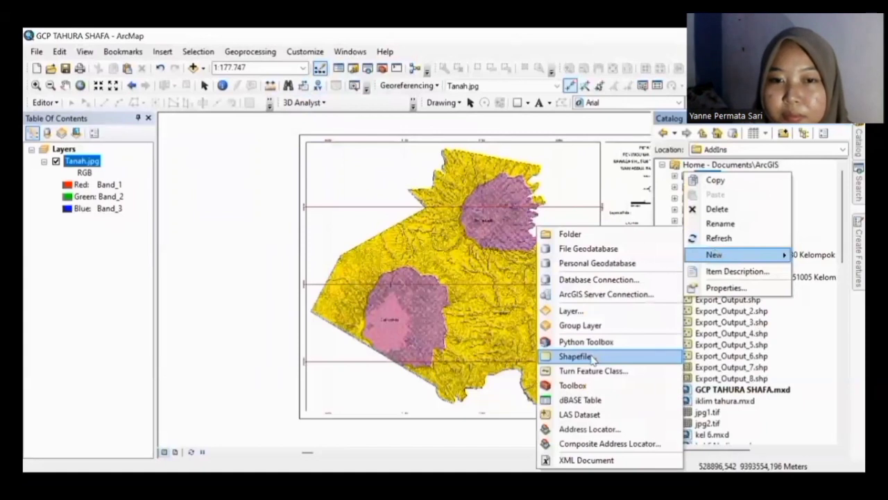
{"action": "left_click", "coordinate": [591, 357]}
{"action": "key", "text": "BackSpace"}
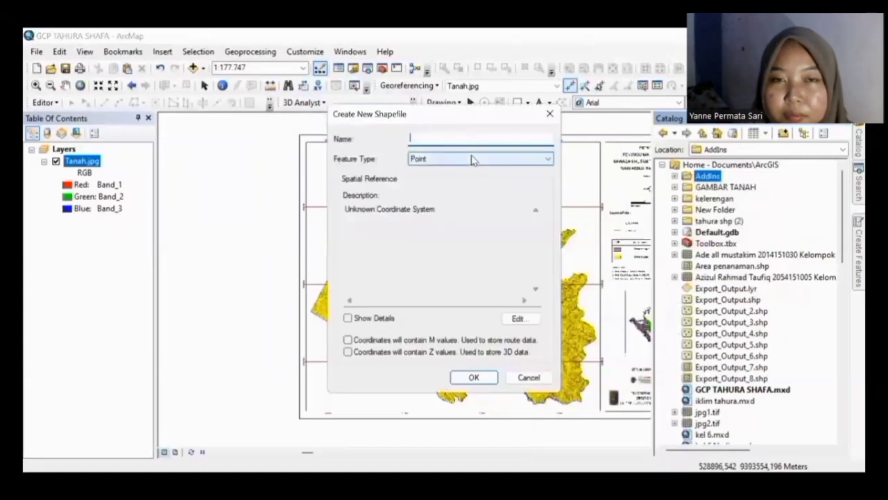
{"action": "type", "text": "TA"}
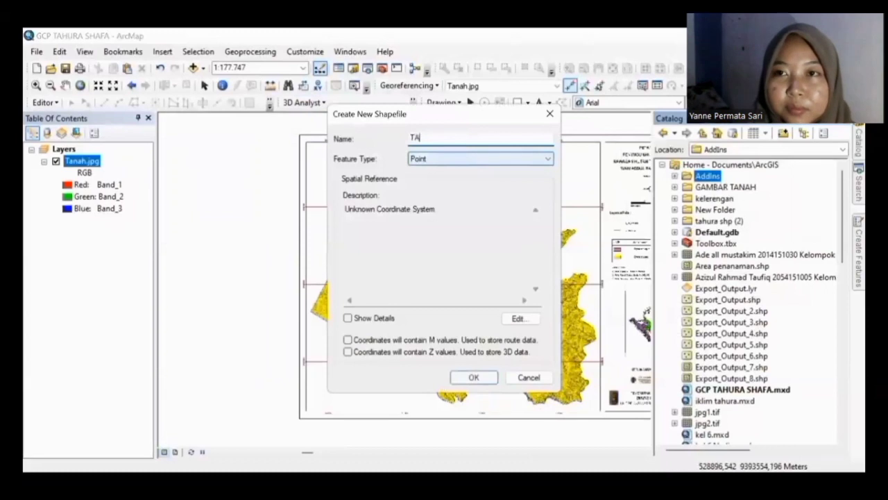
{"action": "type", "text": "HURA"}
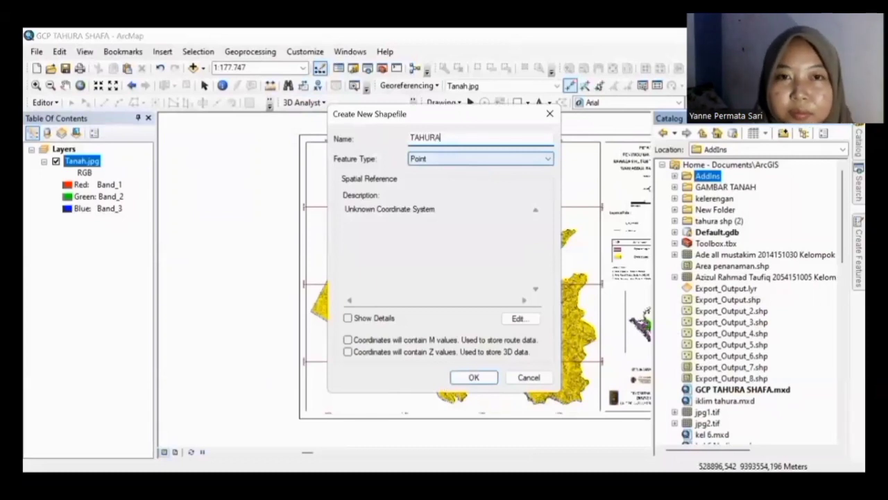
Step: Make TAHURA a Polygon shapefile in WGS 1984 UTM Zone 48S and create it
{"action": "left_click", "coordinate": [455, 161]}
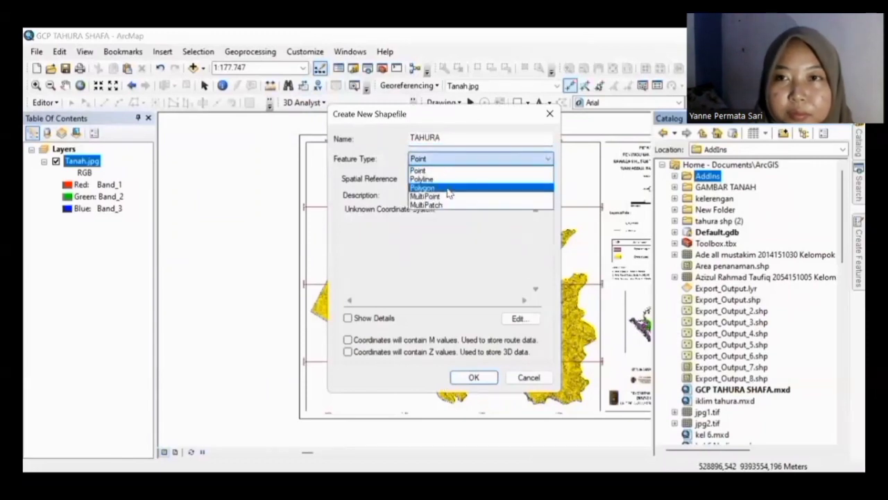
{"action": "left_click", "coordinate": [449, 189]}
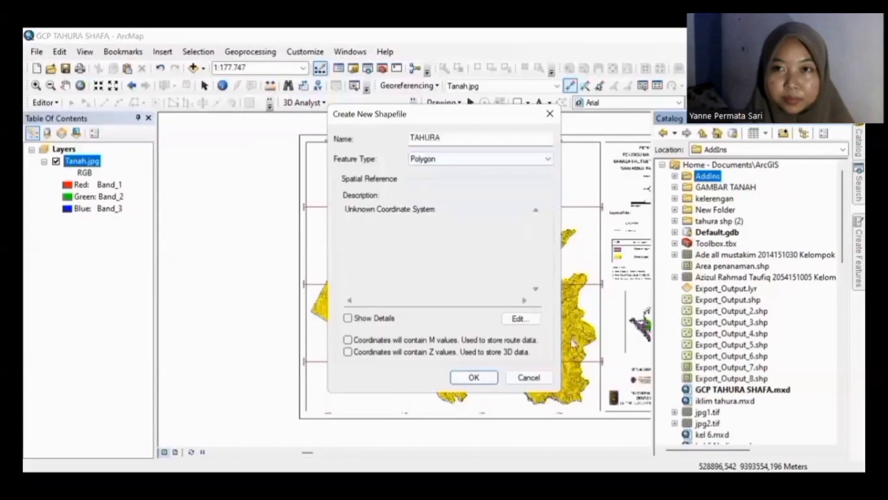
{"action": "left_click", "coordinate": [520, 321]}
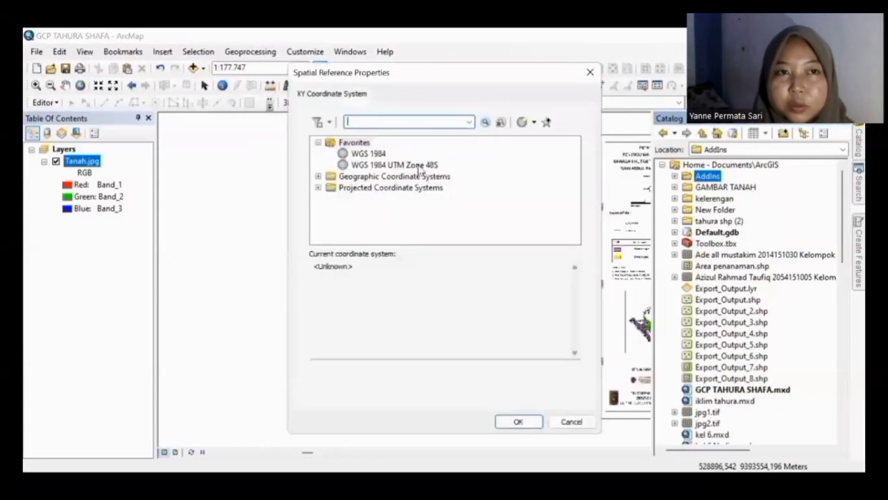
{"action": "left_click", "coordinate": [418, 166]}
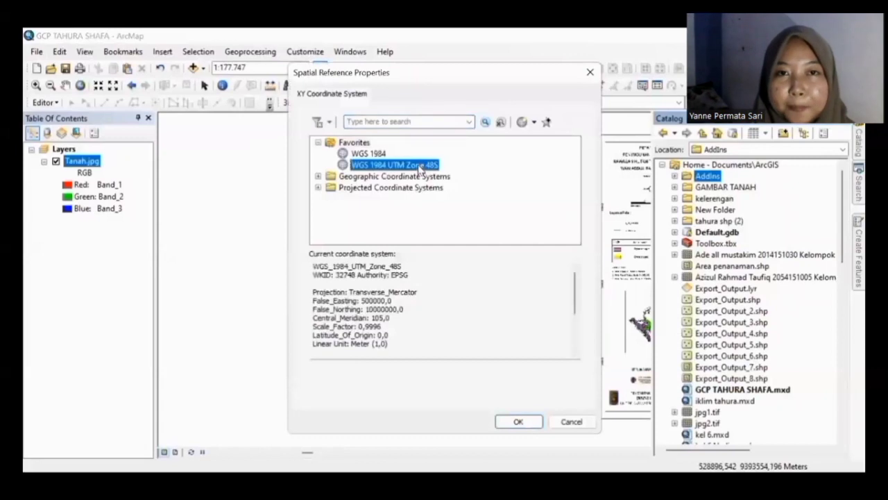
{"action": "left_click", "coordinate": [526, 424]}
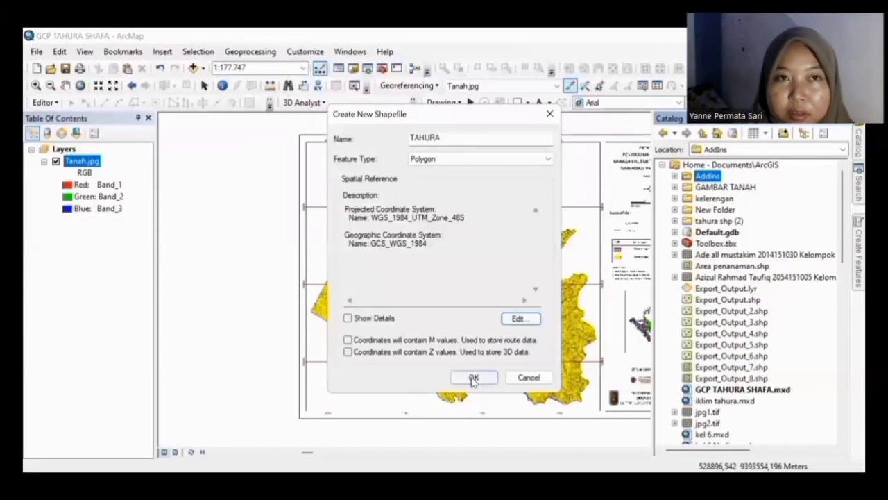
{"action": "left_click", "coordinate": [473, 378]}
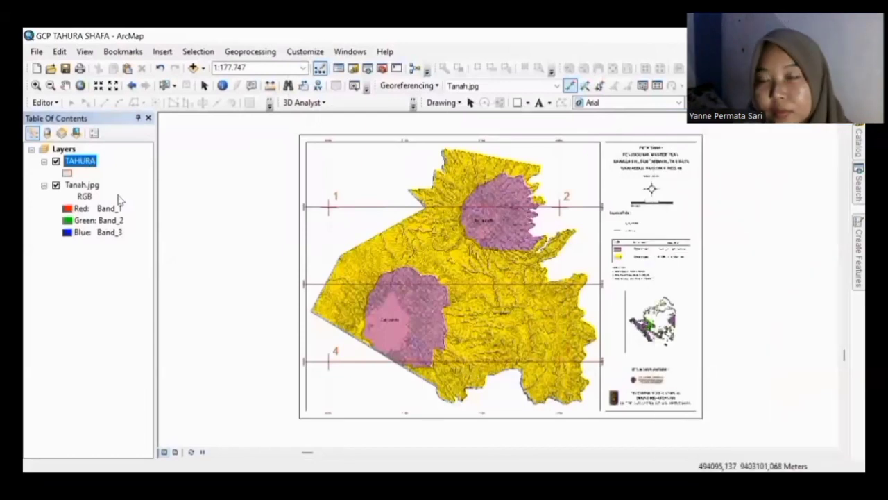
Step: Start editing the TAHURA layer and show its Create Features templates
{"action": "right_click", "coordinate": [89, 160]}
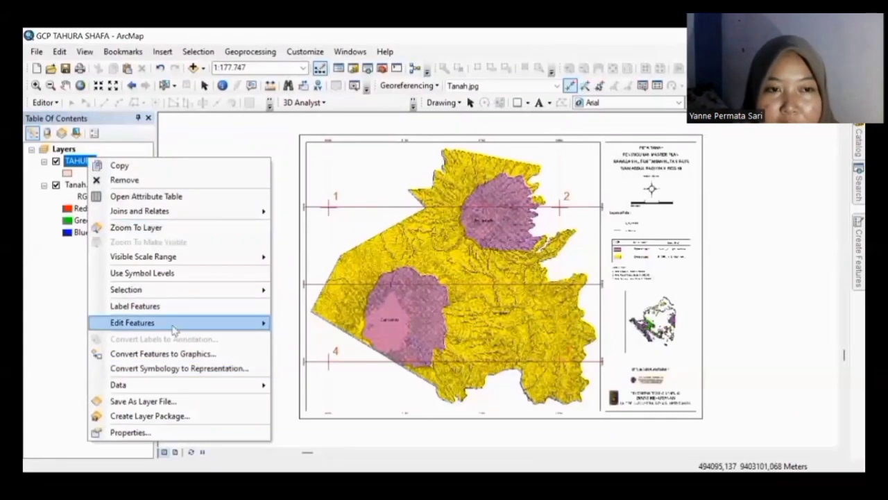
{"action": "mouse_move", "coordinate": [174, 330]}
{"action": "left_click", "coordinate": [298, 324]}
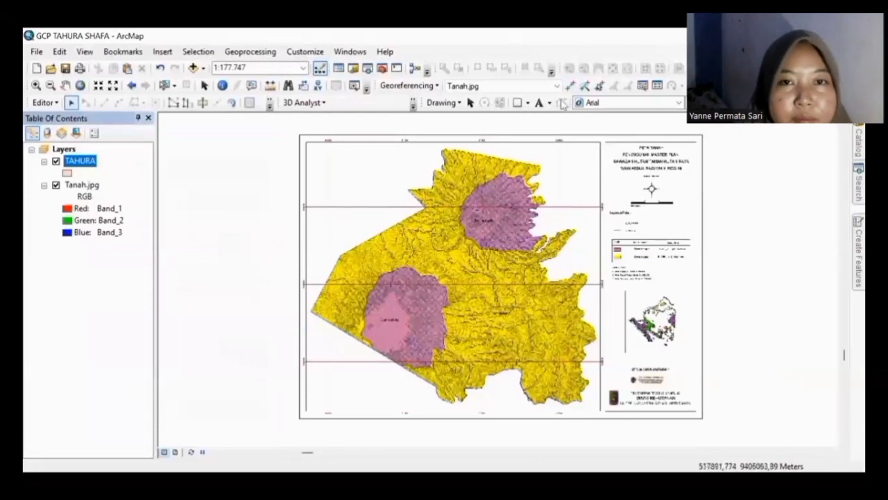
{"action": "left_click", "coordinate": [859, 243]}
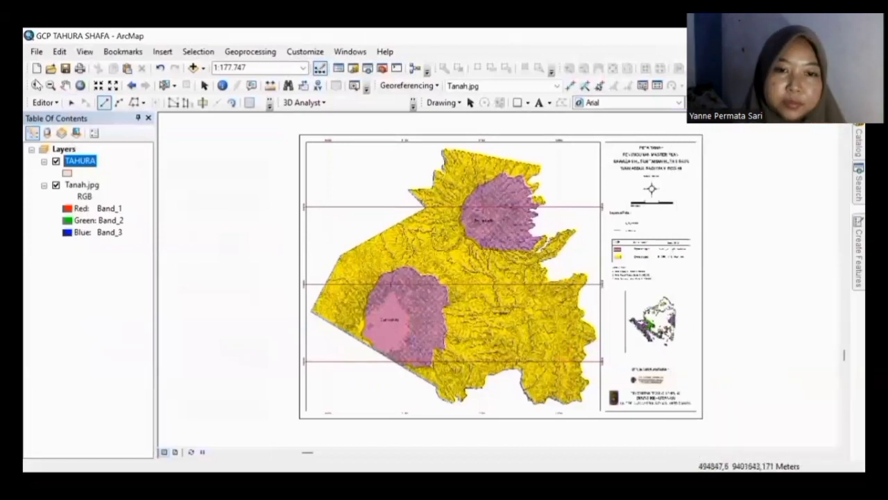
Step: Zoom in on the map's western corner and pan slightly south
{"action": "left_click", "coordinate": [36, 84]}
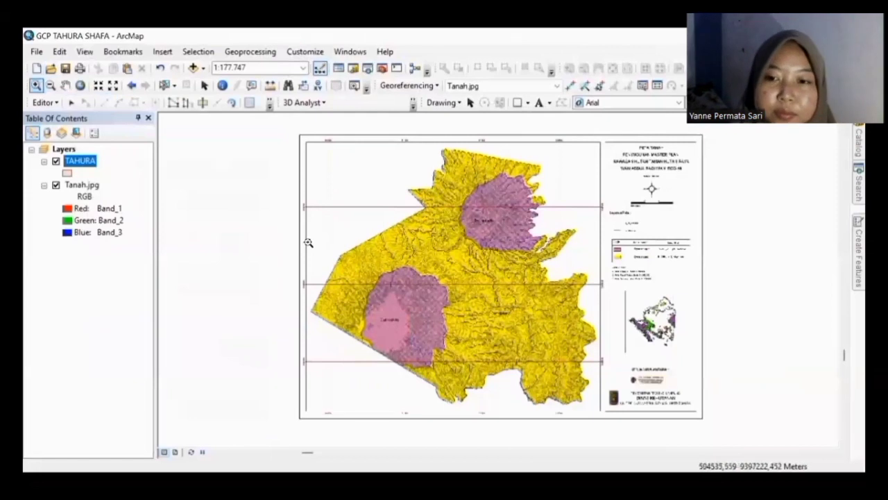
{"action": "left_click", "coordinate": [380, 304]}
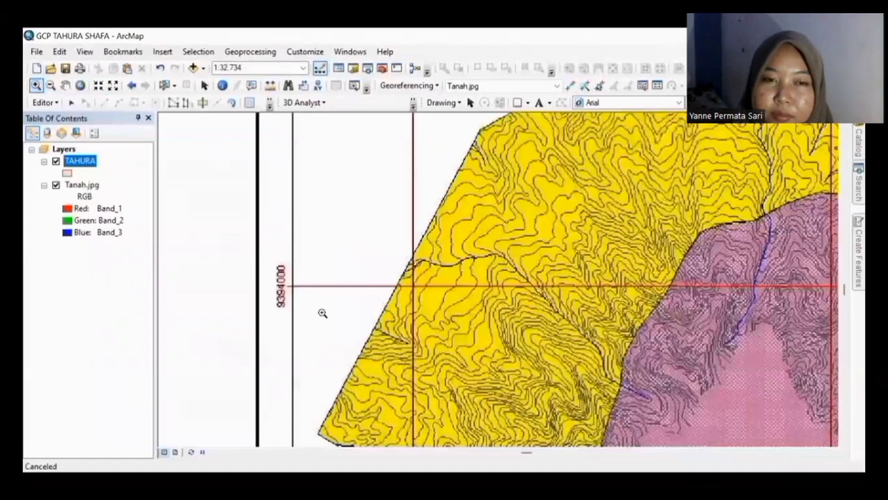
{"action": "key", "text": "Down"}
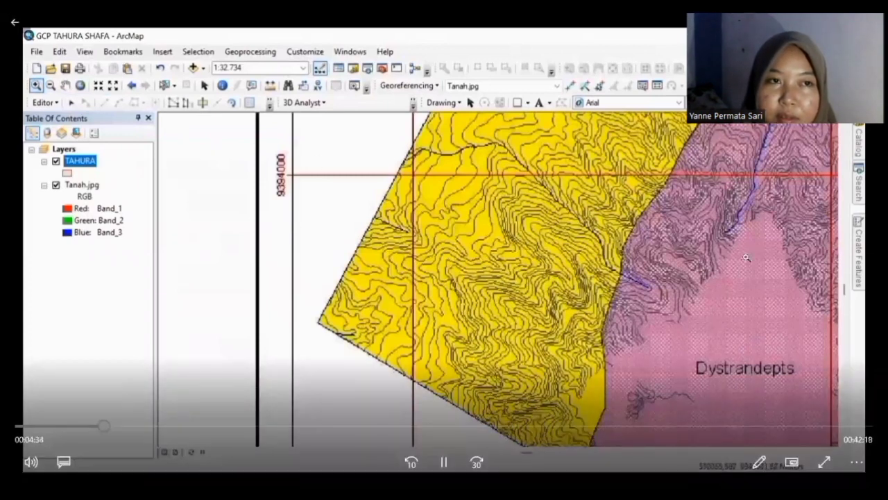
Step: Begin a straight-segment TAHURA polygon at the western corner, adding vertices up the edge
{"action": "mouse_move", "coordinate": [844, 262]}
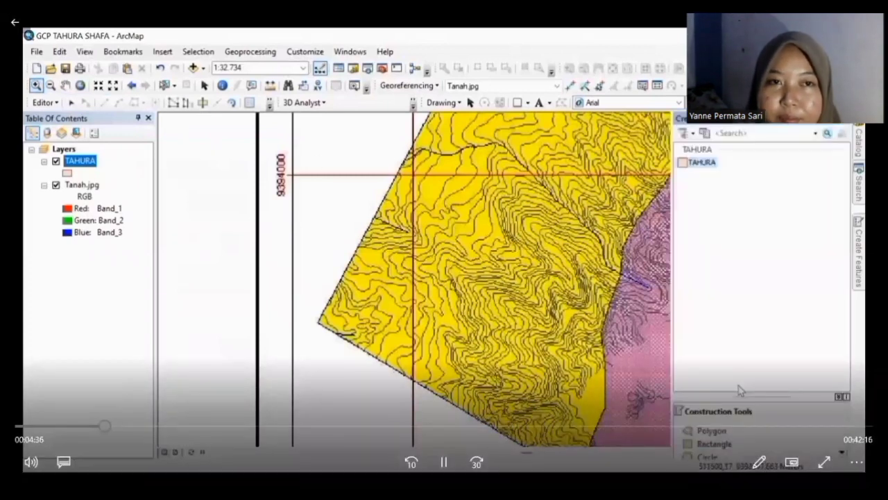
{"action": "left_click", "coordinate": [706, 433]}
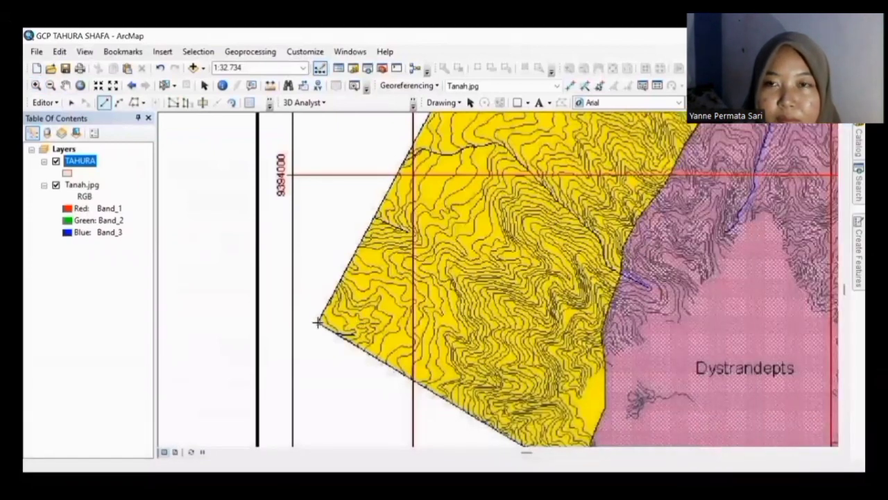
{"action": "left_click", "coordinate": [318, 322]}
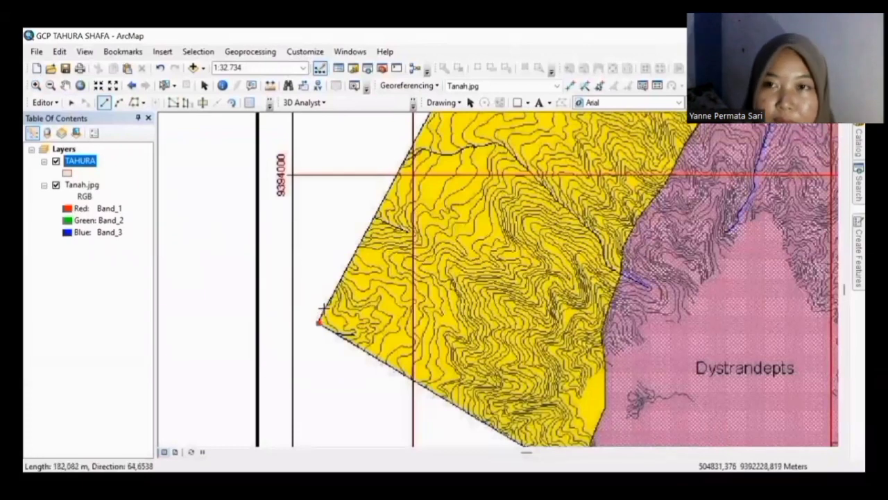
{"action": "left_click", "coordinate": [323, 308]}
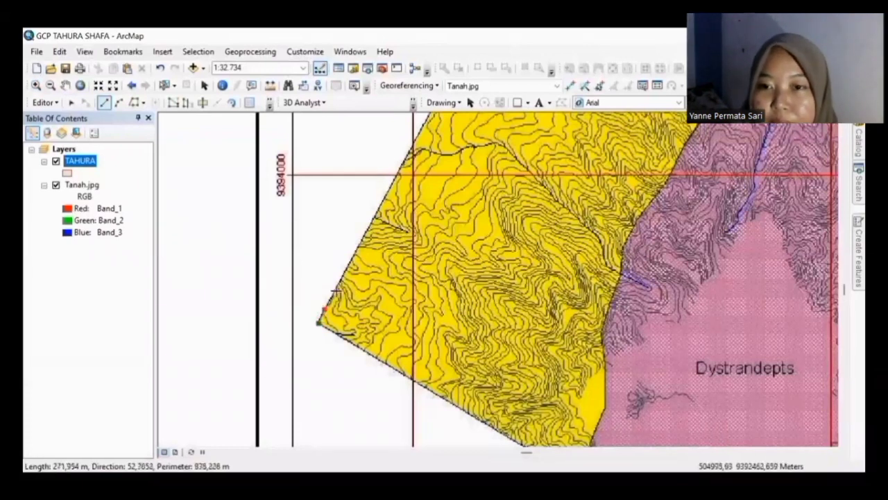
{"action": "left_click", "coordinate": [334, 286]}
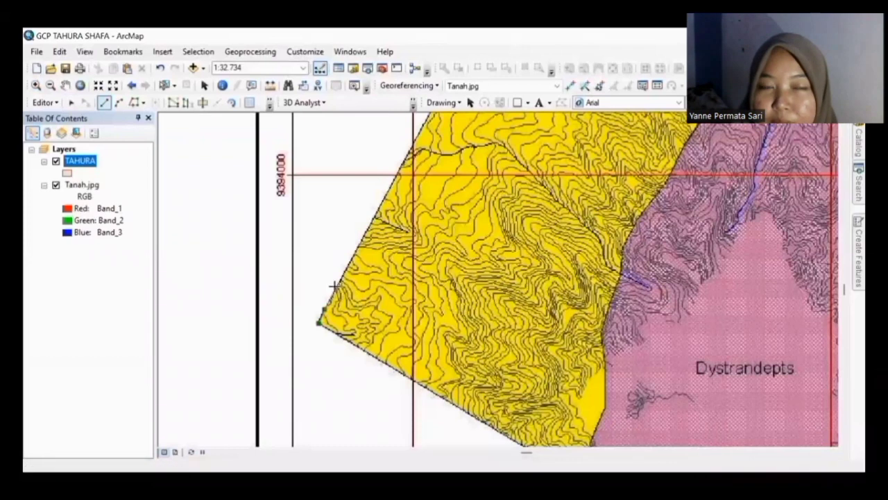
{"action": "left_click", "coordinate": [345, 268]}
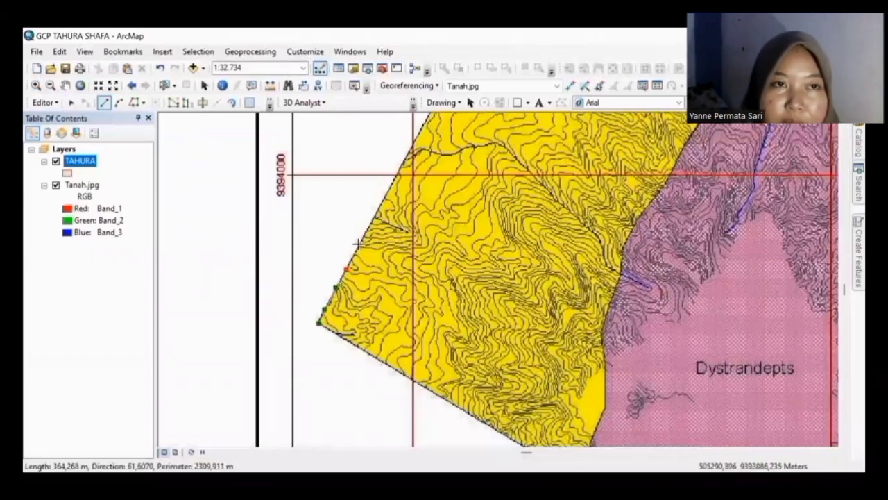
{"action": "left_click", "coordinate": [359, 244]}
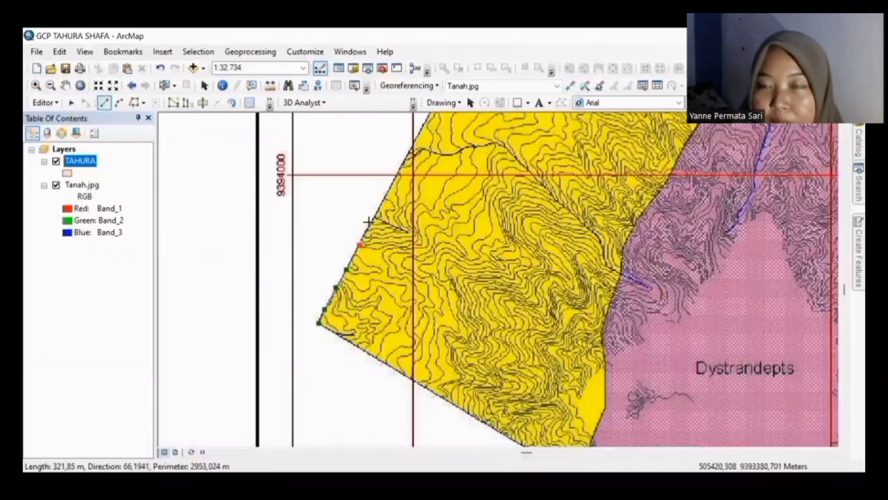
Step: Continue placing boundary vertices northward, panning the view north while sketching
{"action": "left_click", "coordinate": [369, 221]}
{"action": "left_click", "coordinate": [379, 210]}
{"action": "left_click", "coordinate": [384, 191]}
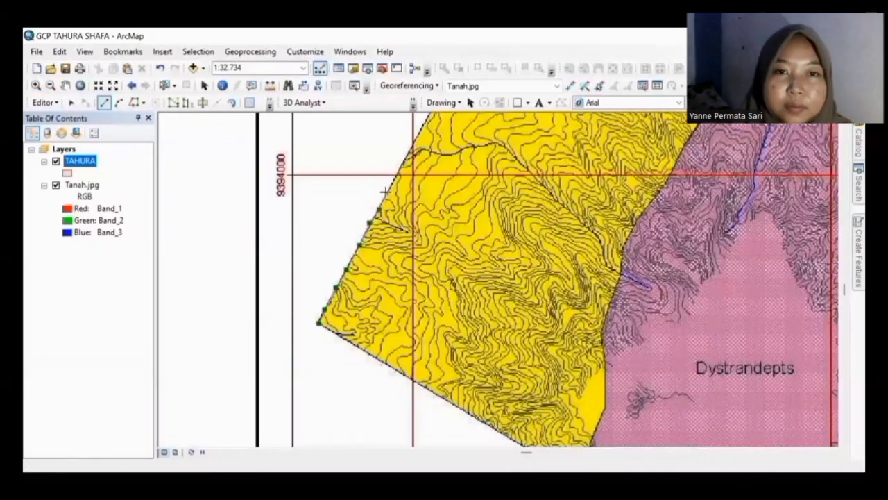
{"action": "left_click", "coordinate": [397, 171]}
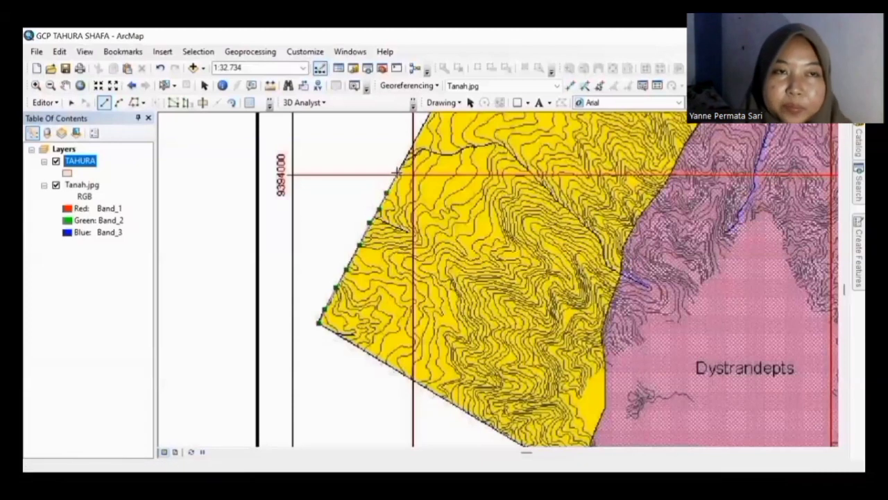
{"action": "key", "text": "Up"}
{"action": "key", "text": "Up"}
{"action": "key", "text": "Up"}
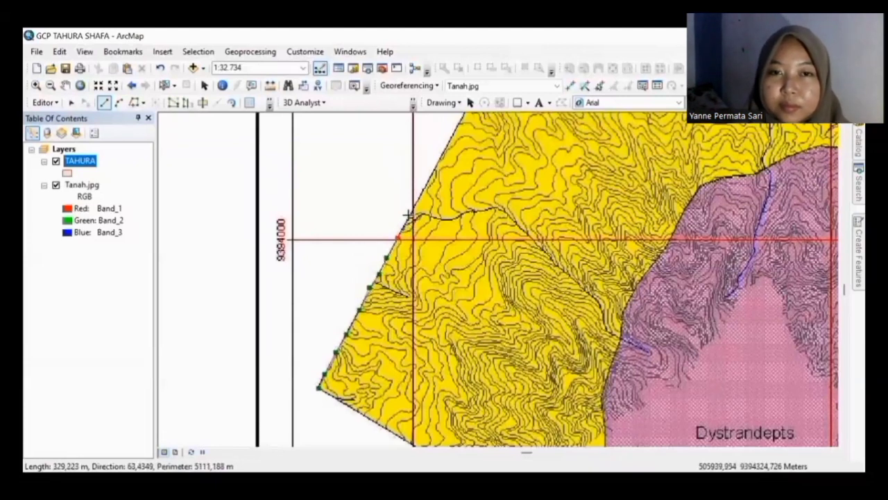
{"action": "left_click", "coordinate": [410, 216]}
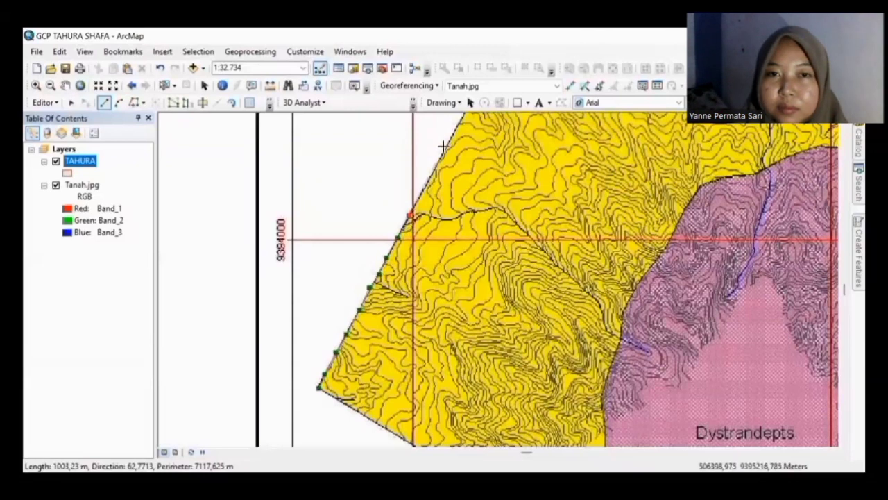
{"action": "left_click", "coordinate": [443, 147]}
{"action": "key", "text": "Up"}
{"action": "key", "text": "Up"}
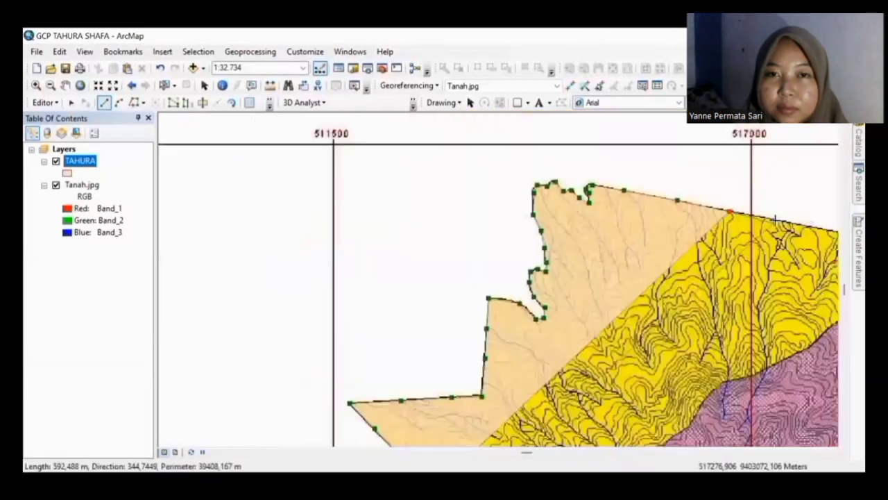
Step: Trace vertices along the northern boundary toward the northeastern edge, panning east
{"action": "left_click", "coordinate": [778, 217]}
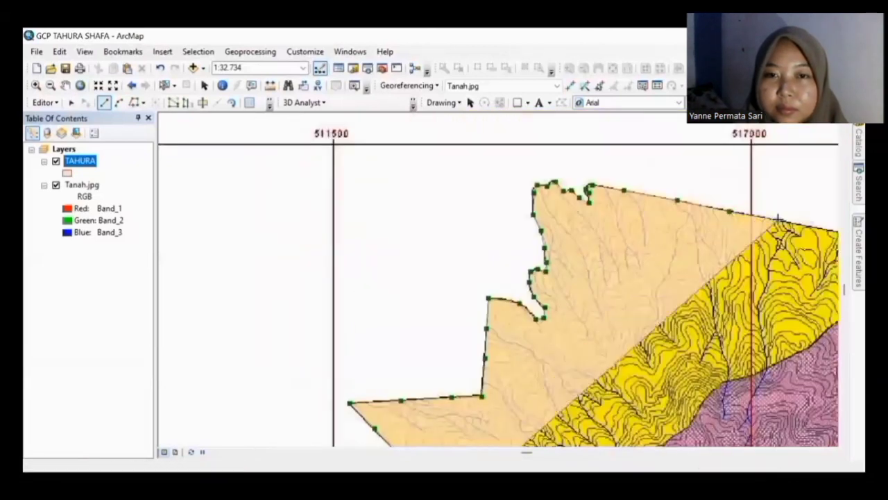
{"action": "key", "text": "Right"}
{"action": "key", "text": "Right"}
{"action": "key", "text": "Escape"}
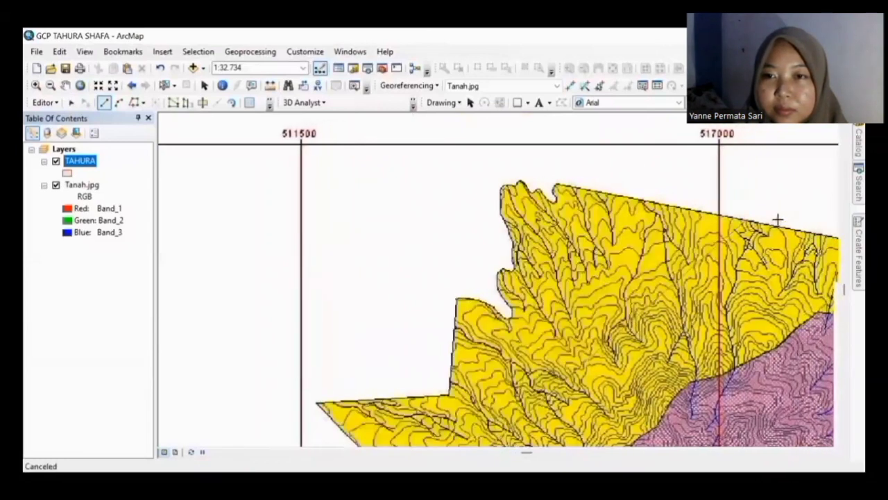
{"action": "key", "text": "Right"}
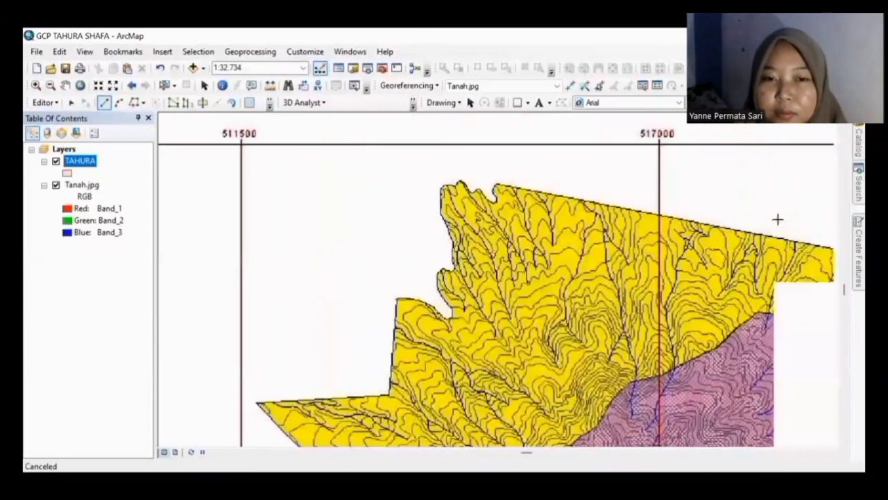
{"action": "key", "text": "Right"}
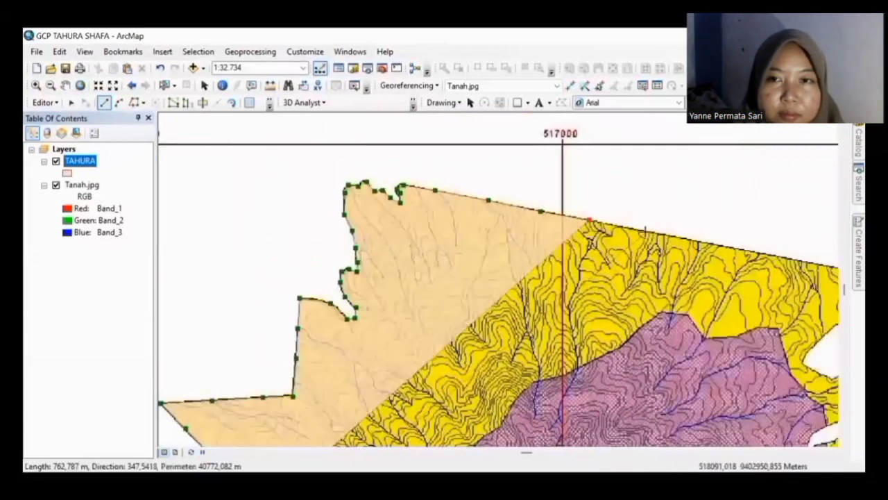
{"action": "left_click", "coordinate": [645, 231]}
{"action": "left_click", "coordinate": [732, 244]}
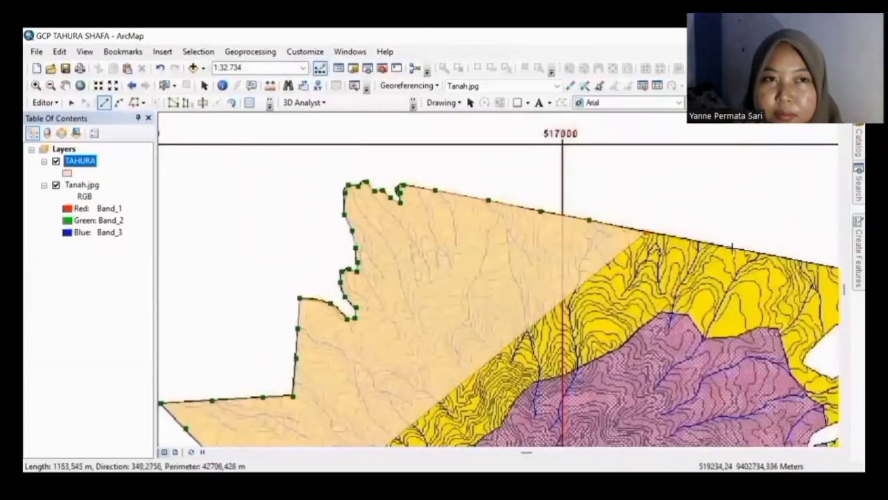
{"action": "left_click", "coordinate": [820, 264]}
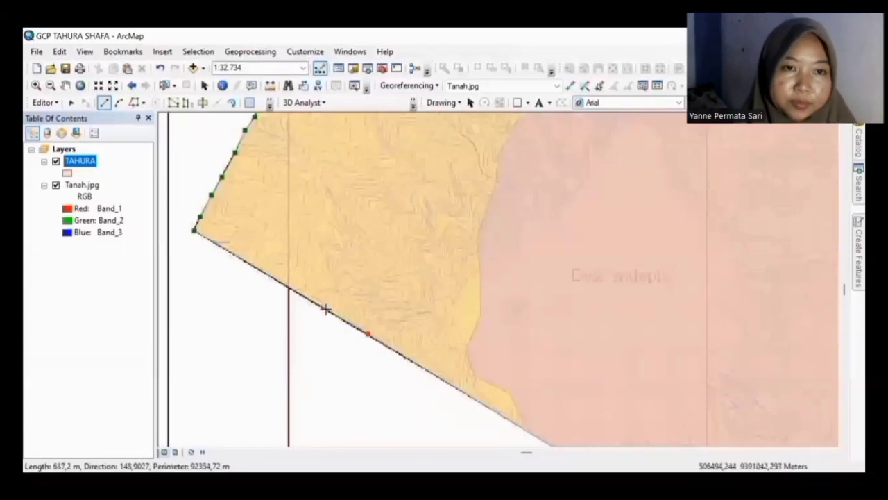
Step: Add vertices along the south-western edge to the western corner and finish the polygon
{"action": "left_click", "coordinate": [326, 310]}
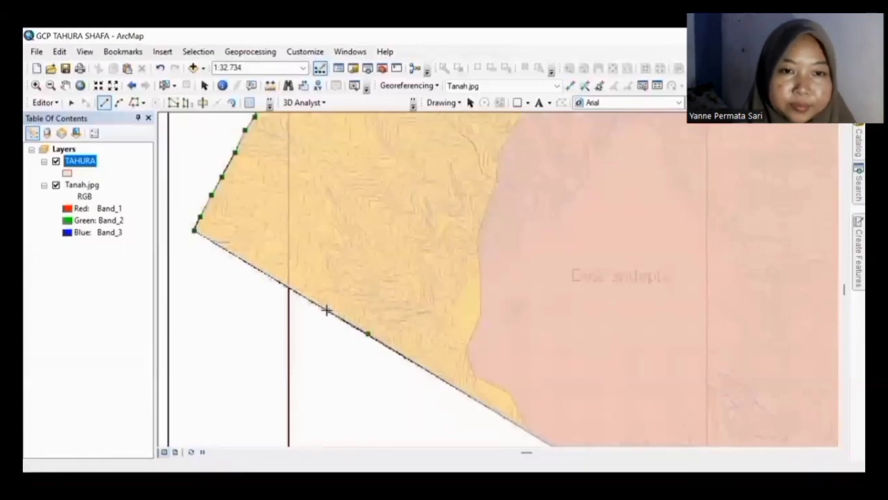
{"action": "left_click", "coordinate": [288, 287]}
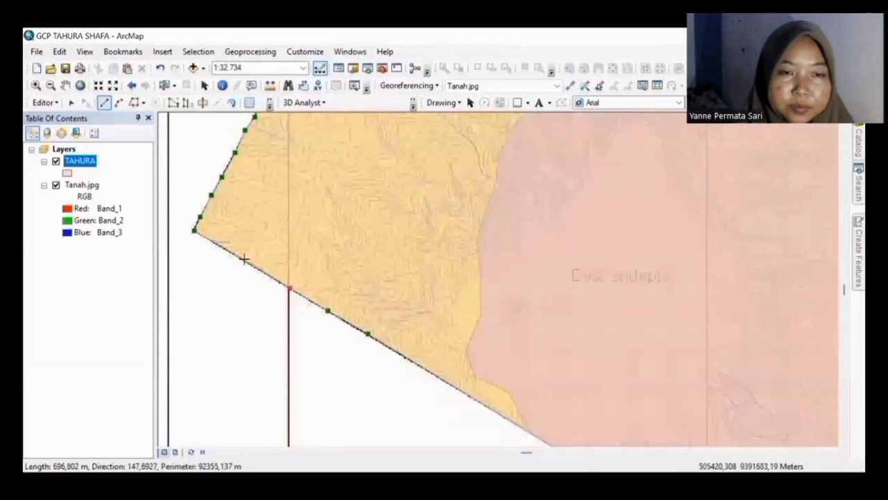
{"action": "left_click", "coordinate": [243, 260]}
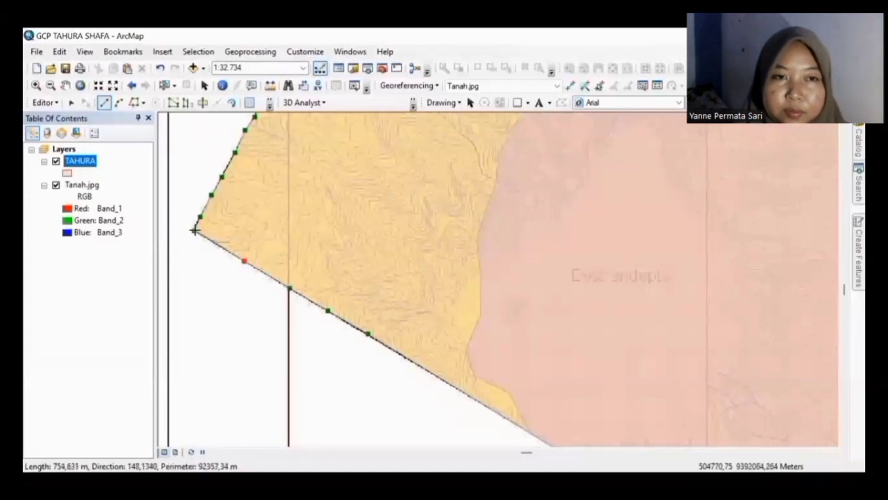
{"action": "left_click", "coordinate": [195, 231]}
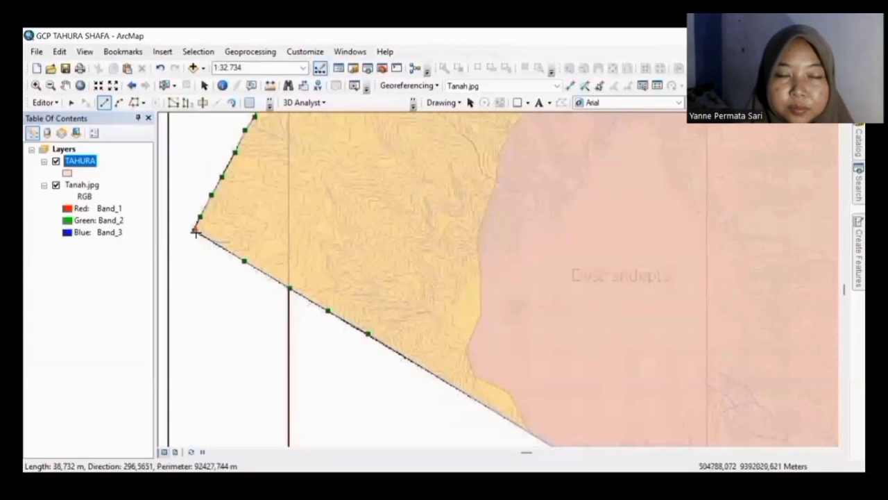
{"action": "double_click", "coordinate": [197, 231]}
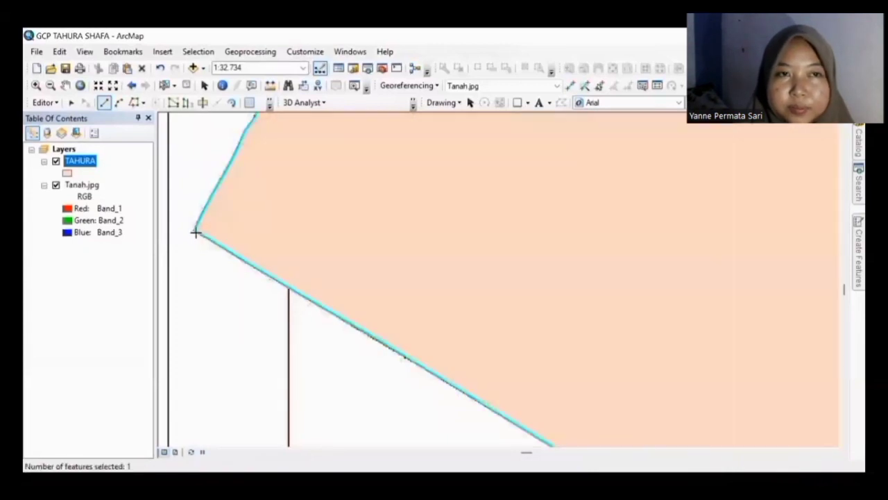
Step: Zoom out and pan south to reach the soil map's southern edge
{"action": "left_click", "coordinate": [50, 84]}
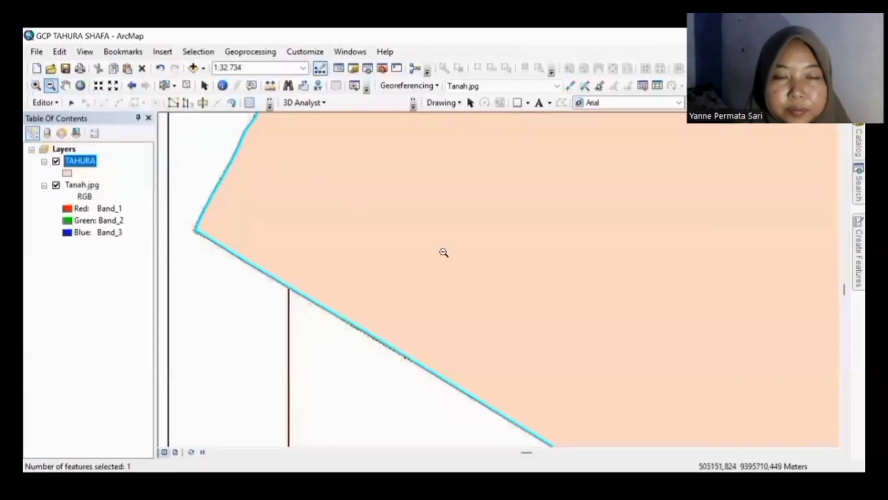
{"action": "left_click_drag", "start_coordinate": [349, 206], "coordinate": [455, 265]}
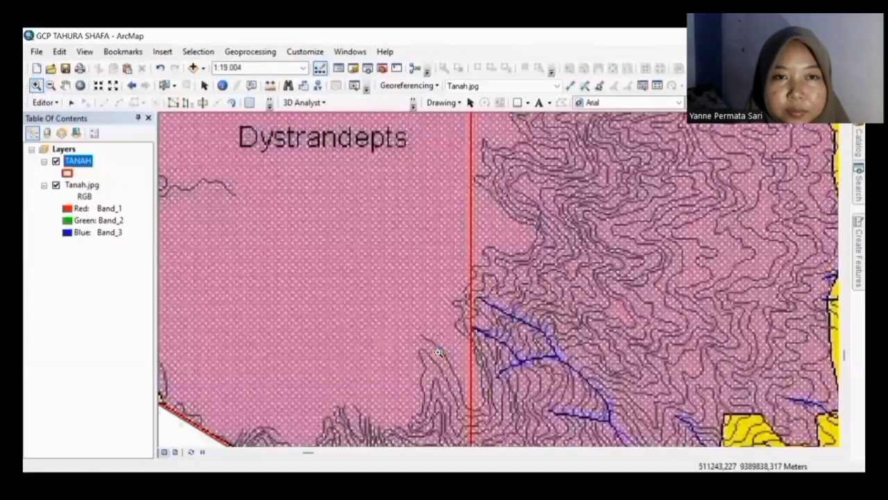
{"action": "key", "text": "Down"}
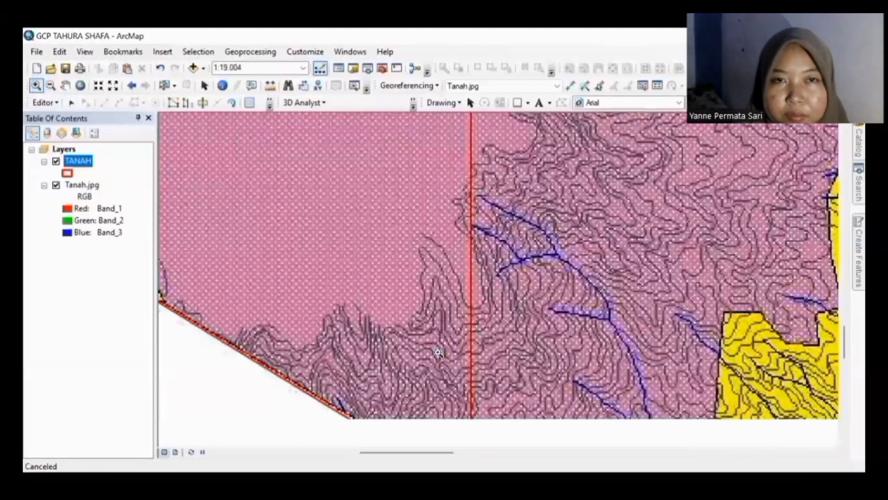
{"action": "key", "text": "Down"}
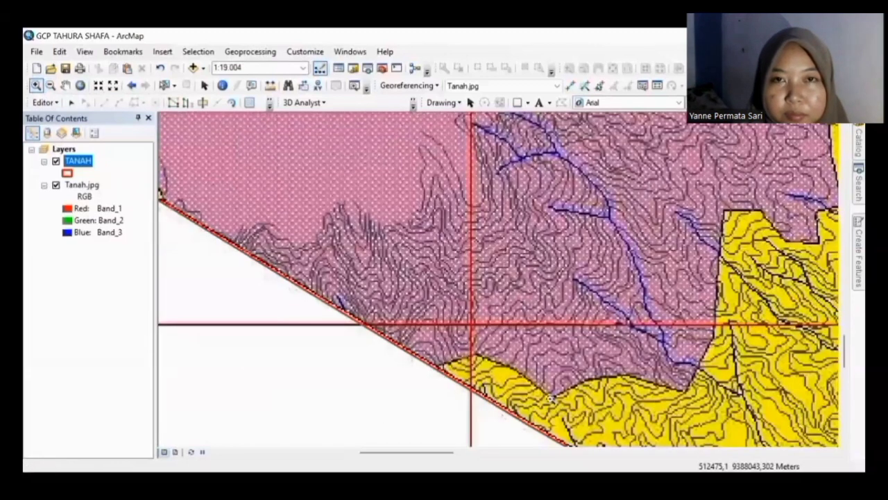
{"action": "mouse_move", "coordinate": [844, 261]}
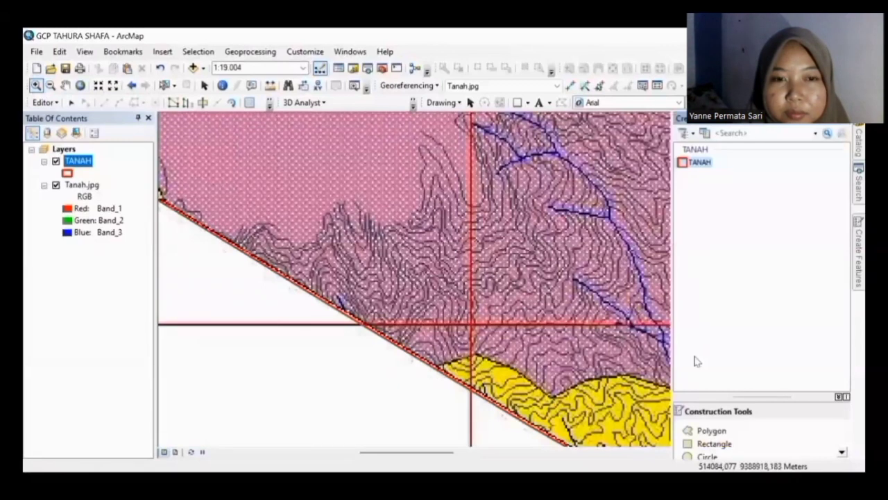
Step: Trace a TANAH polygon with seven vertices along the diagonal southern boundary and finish it with F2
{"action": "left_click", "coordinate": [700, 432]}
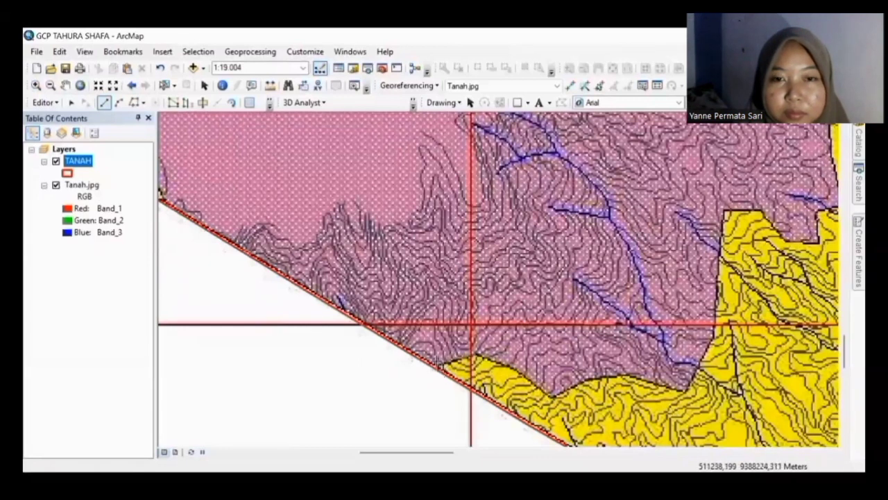
{"action": "left_click", "coordinate": [437, 372]}
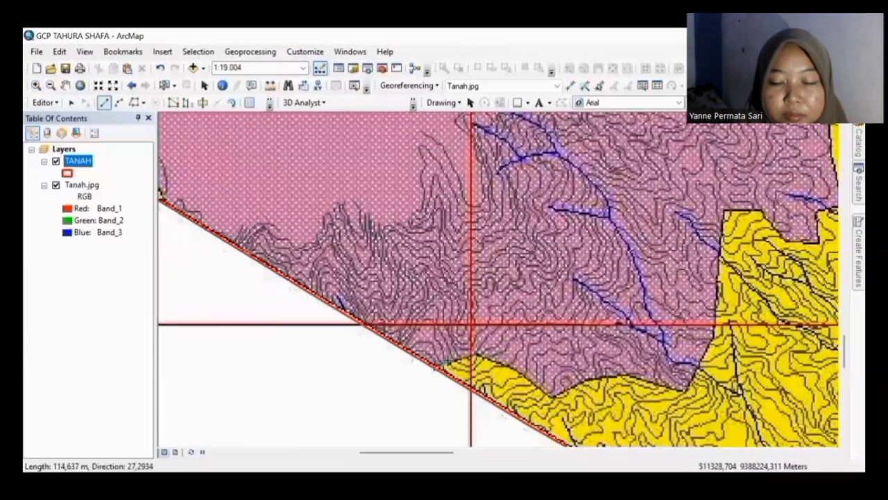
{"action": "left_click", "coordinate": [447, 366]}
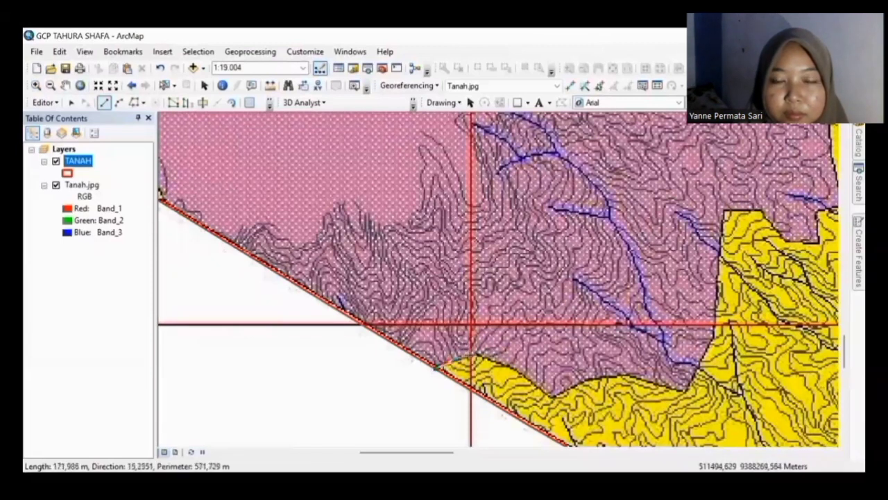
{"action": "left_click", "coordinate": [470, 360]}
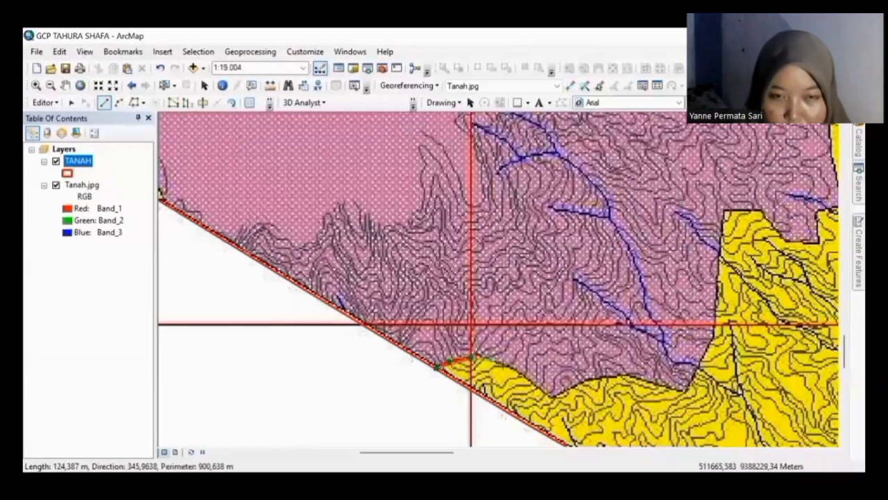
{"action": "left_click", "coordinate": [507, 363]}
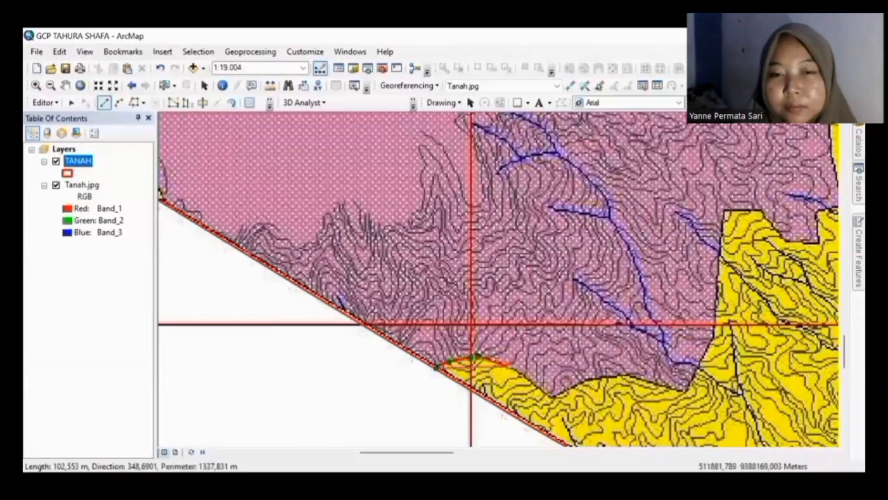
{"action": "left_click", "coordinate": [543, 383]}
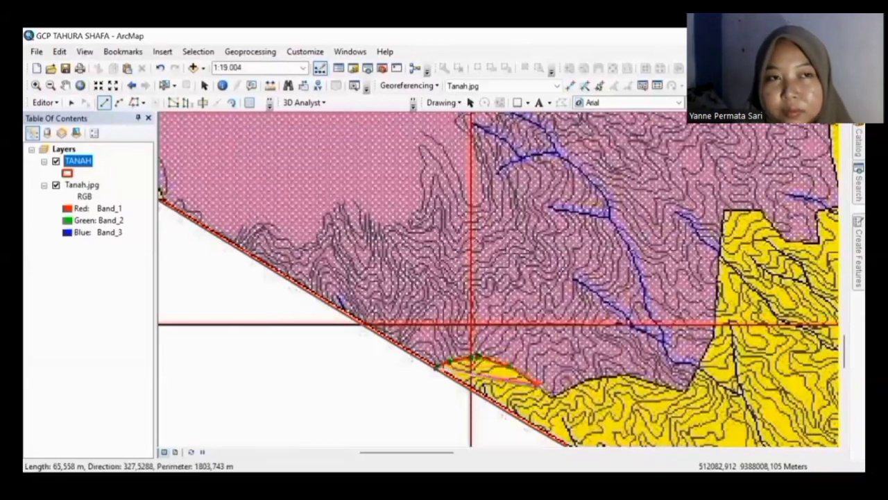
{"action": "left_click", "coordinate": [555, 396]}
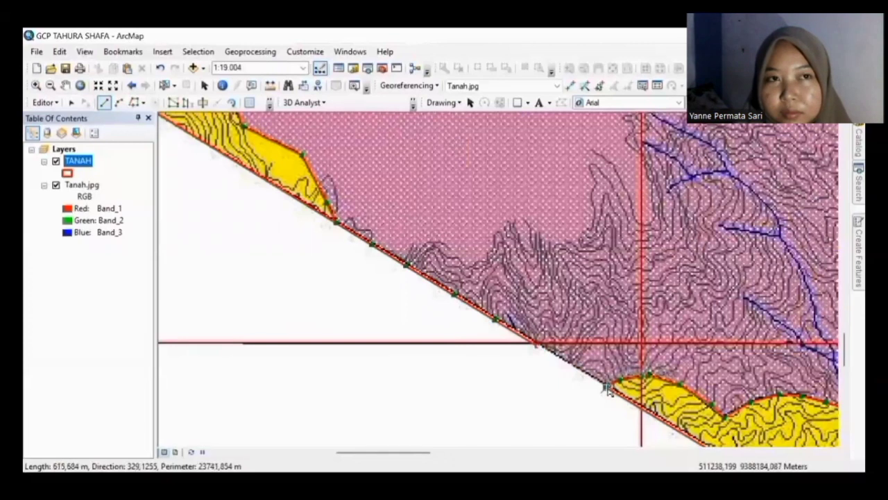
{"action": "double_click", "coordinate": [608, 388]}
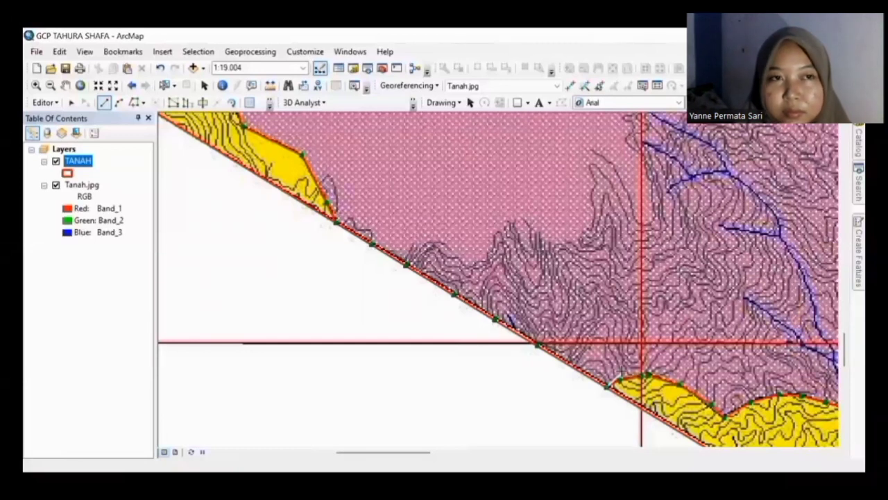
{"action": "key", "text": "F2"}
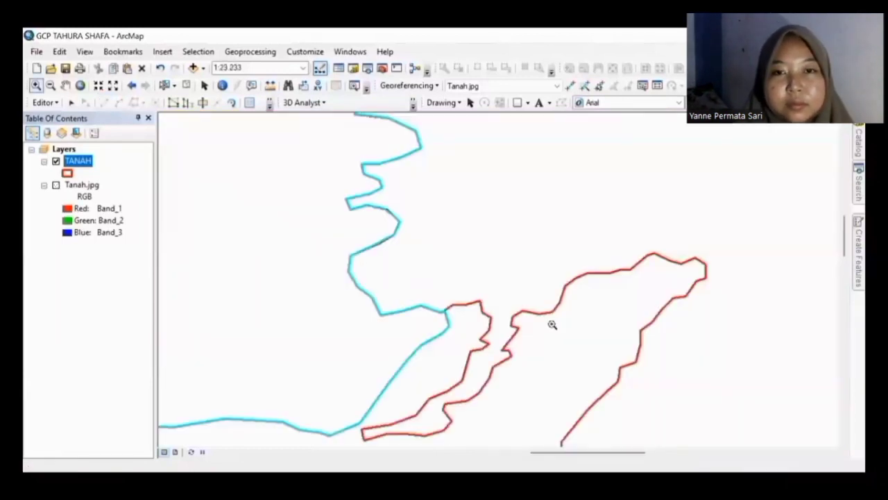
Step: Stop editing with the TANAH edits saved, then zoom to the full TANAH layer
{"action": "key", "text": "q"}
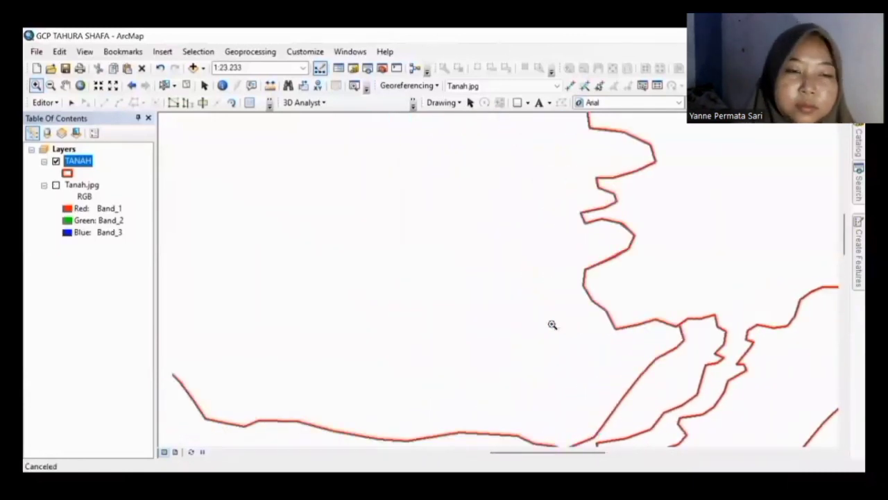
{"action": "left_click", "coordinate": [40, 102]}
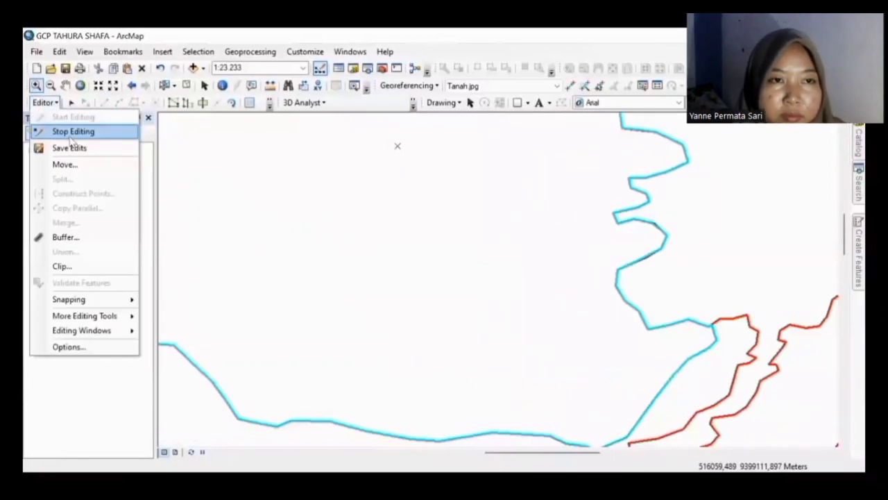
{"action": "left_click", "coordinate": [72, 133]}
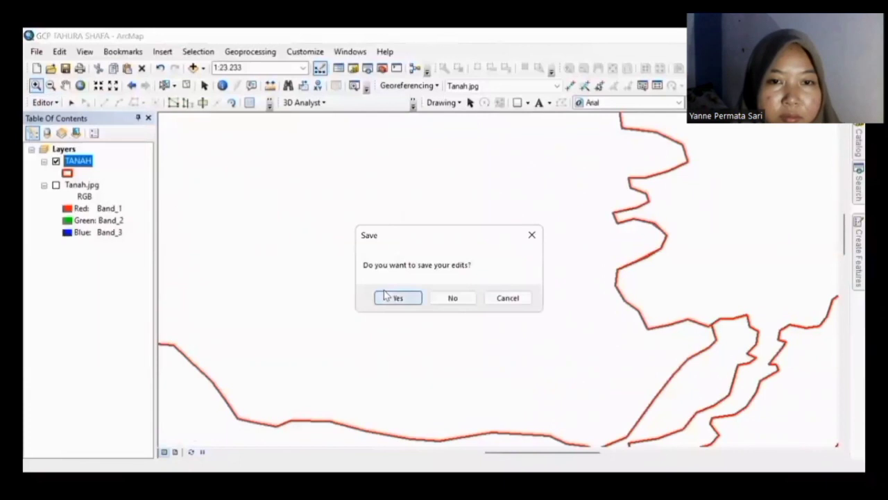
{"action": "left_click", "coordinate": [386, 296]}
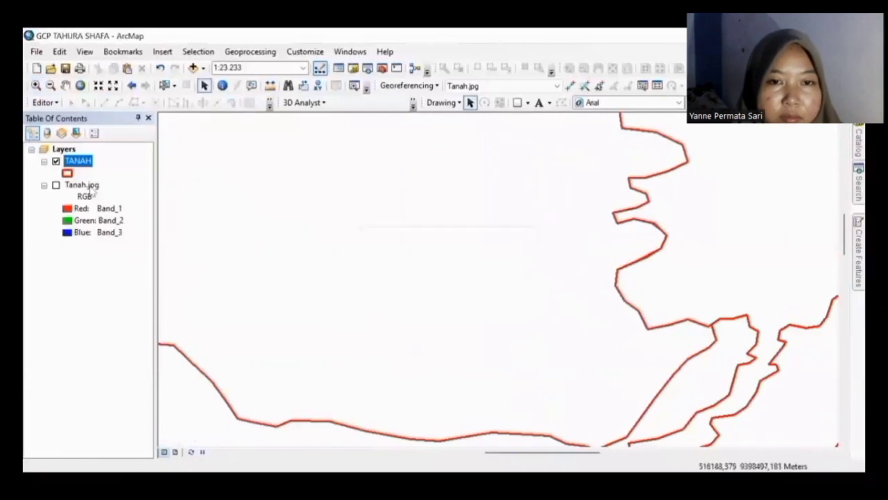
{"action": "right_click", "coordinate": [69, 162]}
{"action": "left_click", "coordinate": [124, 230]}
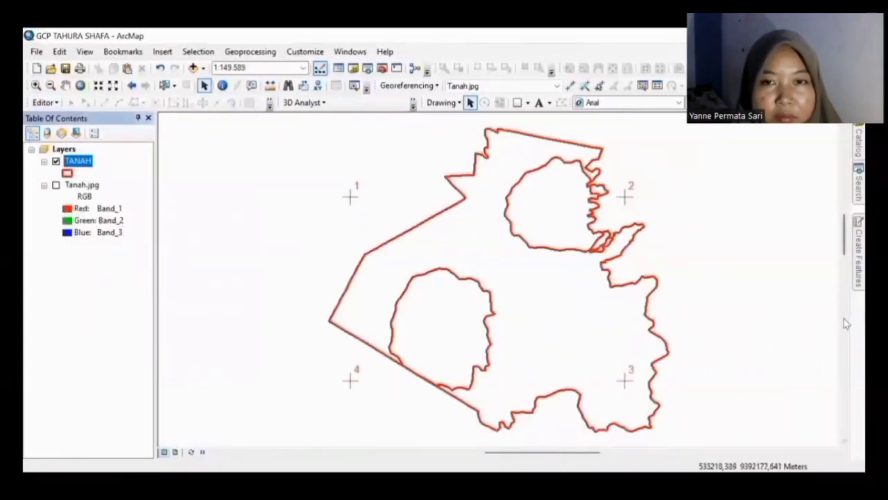
Step: Show Tanah.jpg under the TANAH outlines, recentre the view, and toggle the image to compare
{"action": "left_click", "coordinate": [56, 184]}
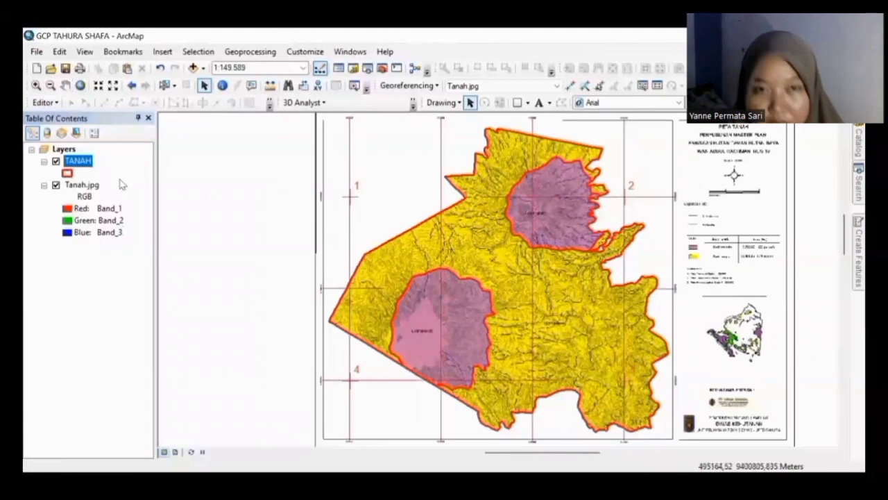
{"action": "left_click", "coordinate": [50, 85]}
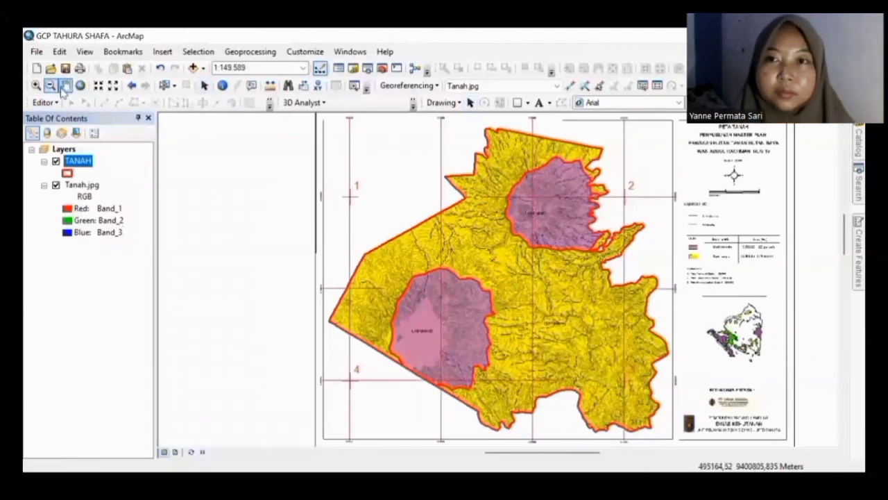
{"action": "left_click", "coordinate": [65, 84]}
{"action": "left_click_drag", "start_coordinate": [502, 284], "coordinate": [370, 287]}
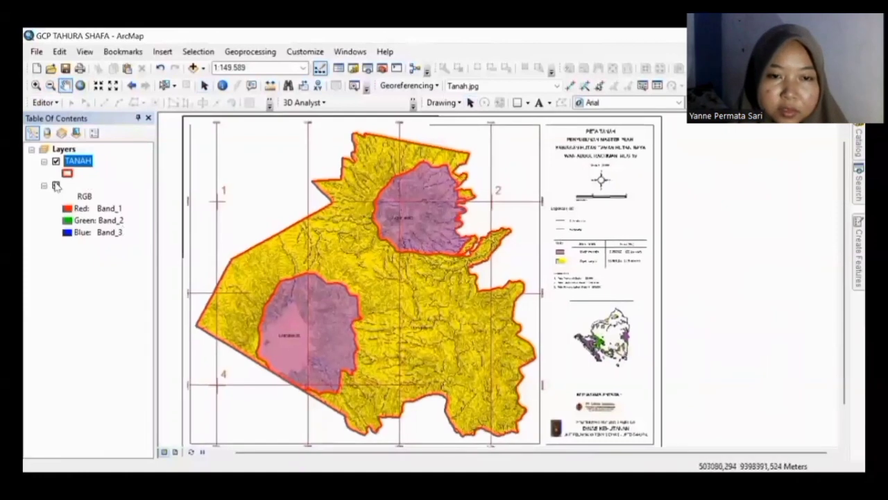
{"action": "left_click", "coordinate": [57, 185]}
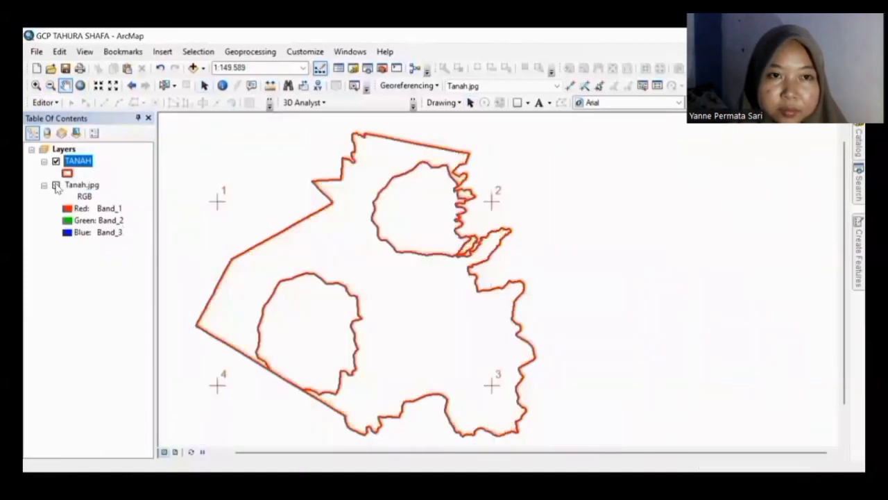
{"action": "left_click", "coordinate": [56, 185]}
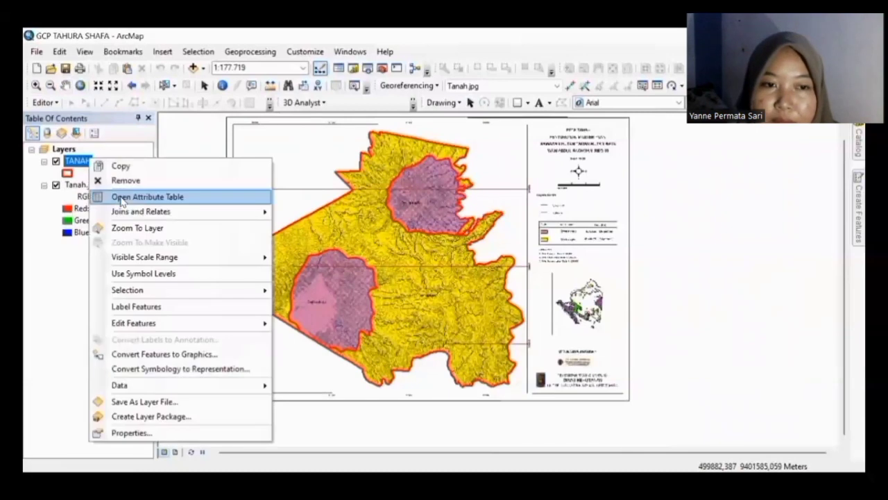
Step: Open the TANAH attribute table, move it aside, and select the first of its five records
{"action": "left_click", "coordinate": [129, 198]}
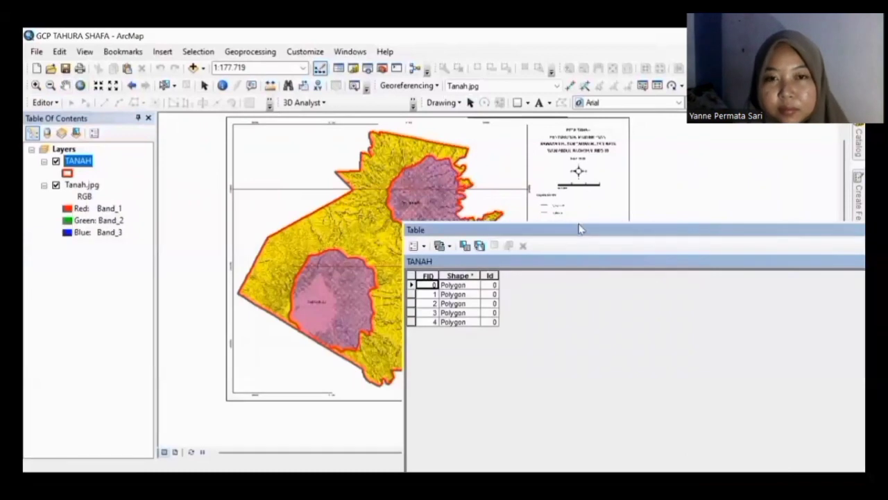
{"action": "left_click_drag", "start_coordinate": [481, 232], "coordinate": [578, 224]}
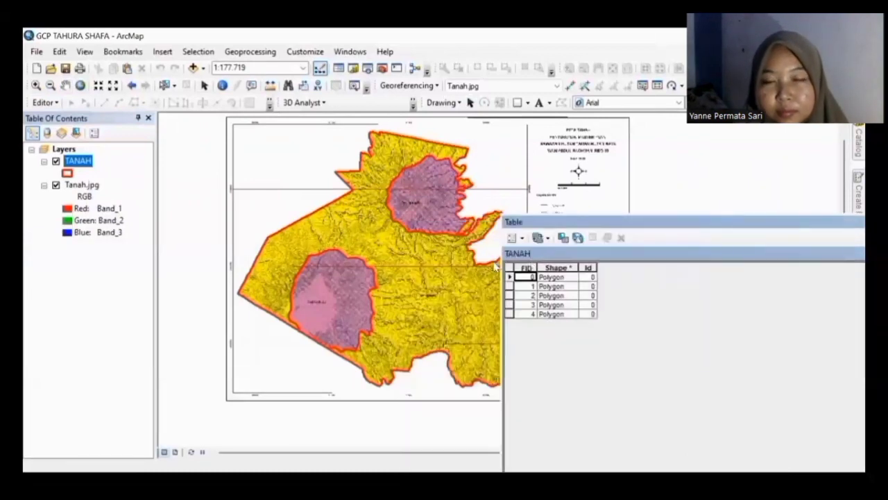
{"action": "left_click", "coordinate": [509, 277]}
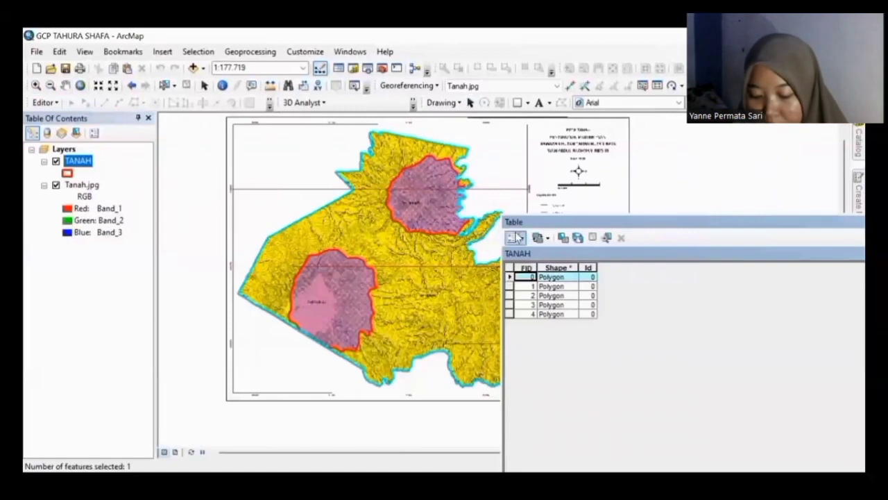
{"action": "left_click", "coordinate": [517, 237]}
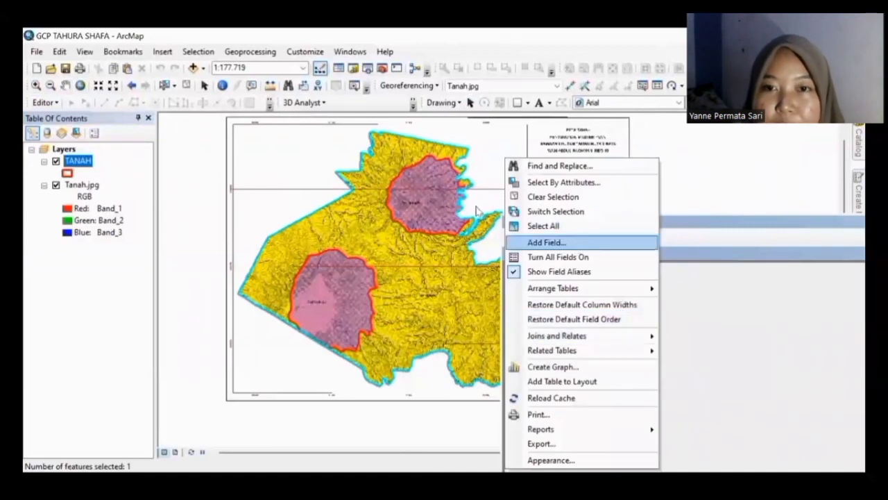
Step: Add a new Text field to the TANAH table, accepting its shortened name 'Klasifikas'
{"action": "key", "text": "Return"}
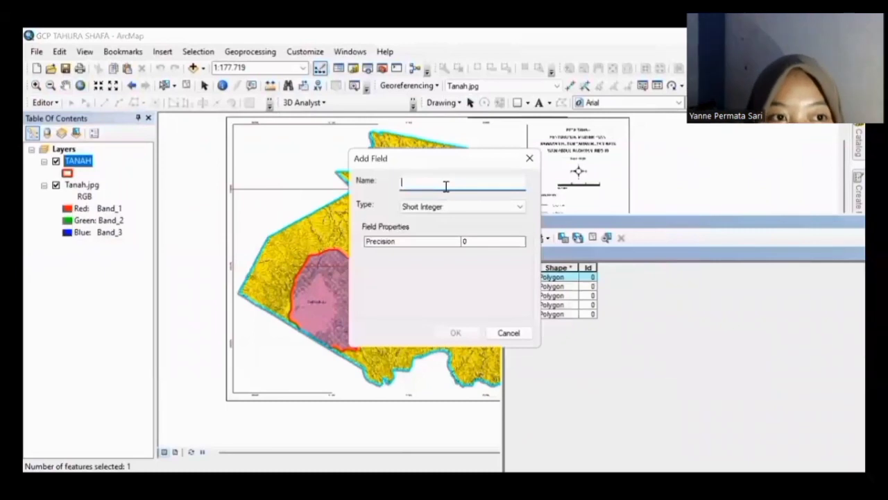
{"action": "type", "text": "K"}
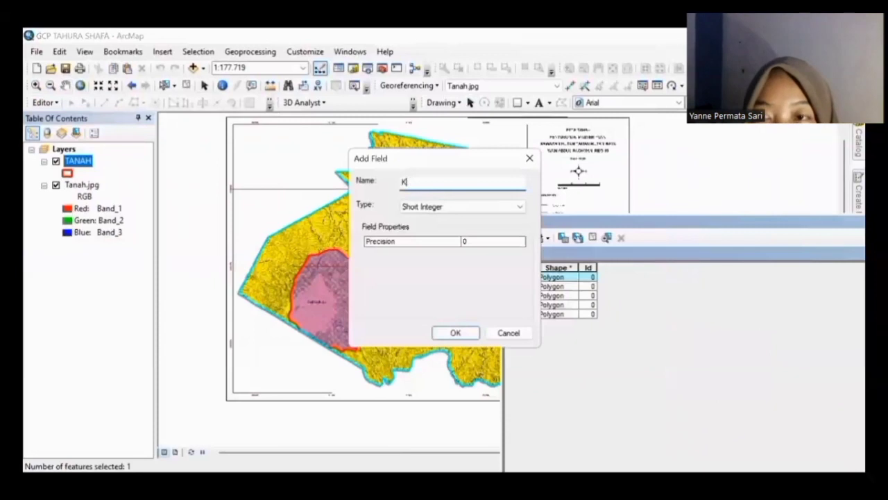
{"action": "type", "text": "assifikasi"}
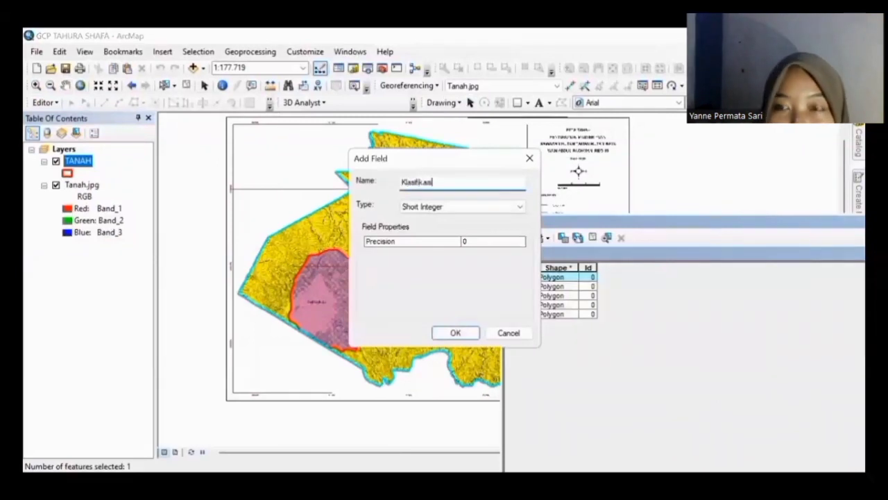
{"action": "left_click", "coordinate": [410, 211]}
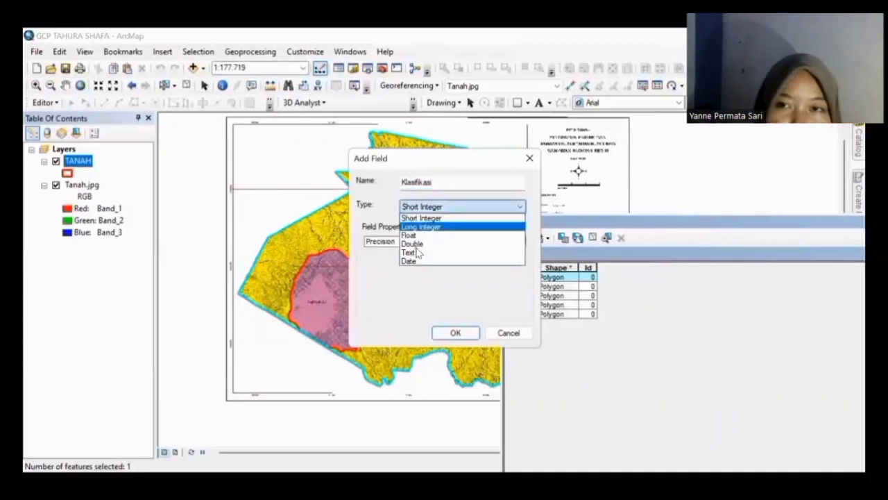
{"action": "left_click", "coordinate": [413, 252]}
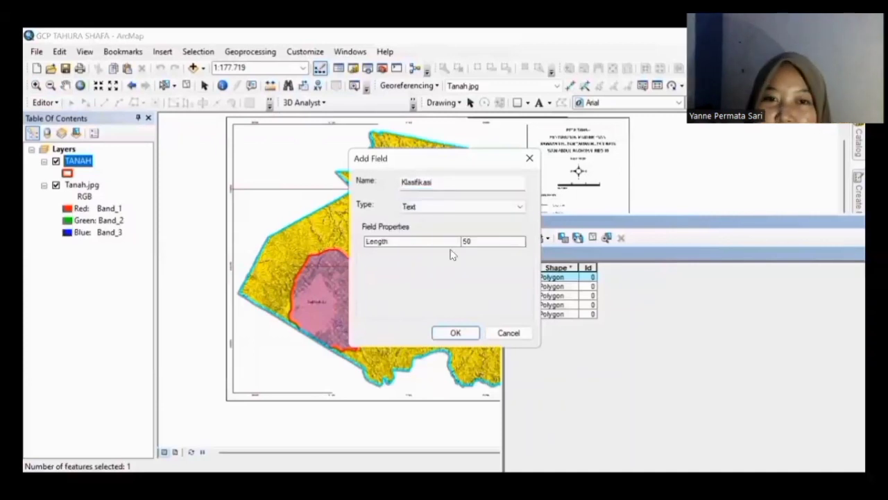
{"action": "left_click", "coordinate": [454, 334]}
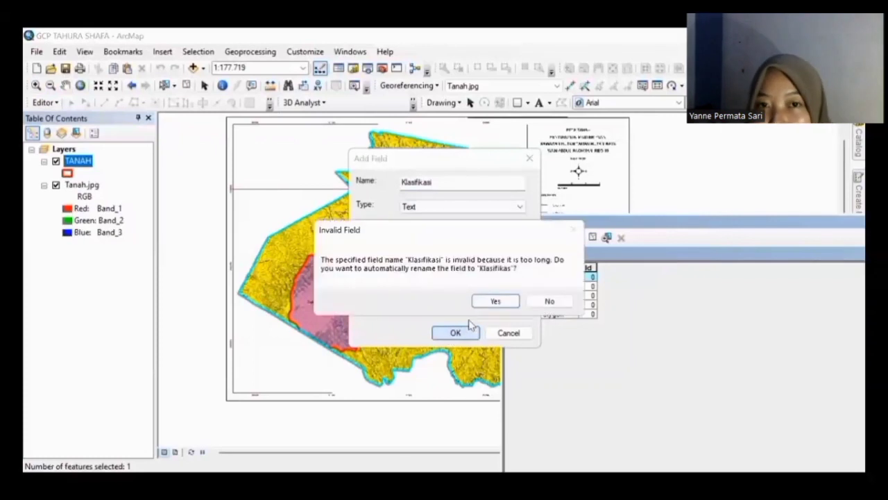
{"action": "left_click", "coordinate": [498, 301]}
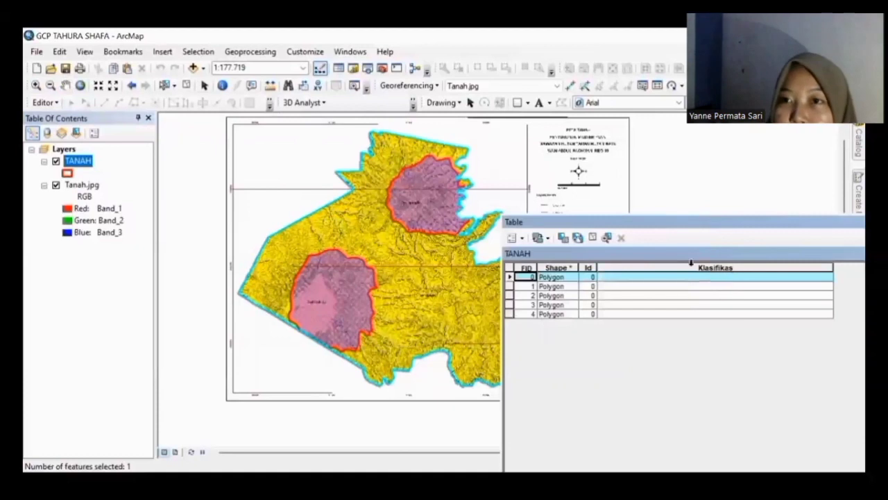
{"action": "left_click", "coordinate": [688, 274]}
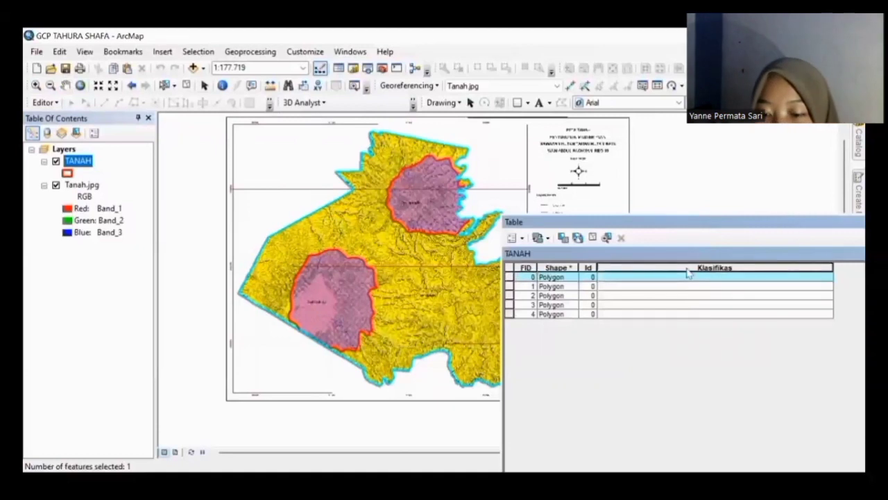
Step: Set the Klasifikas field's alias to 'Klasifikasi' in its Field Properties
{"action": "right_click", "coordinate": [687, 273]}
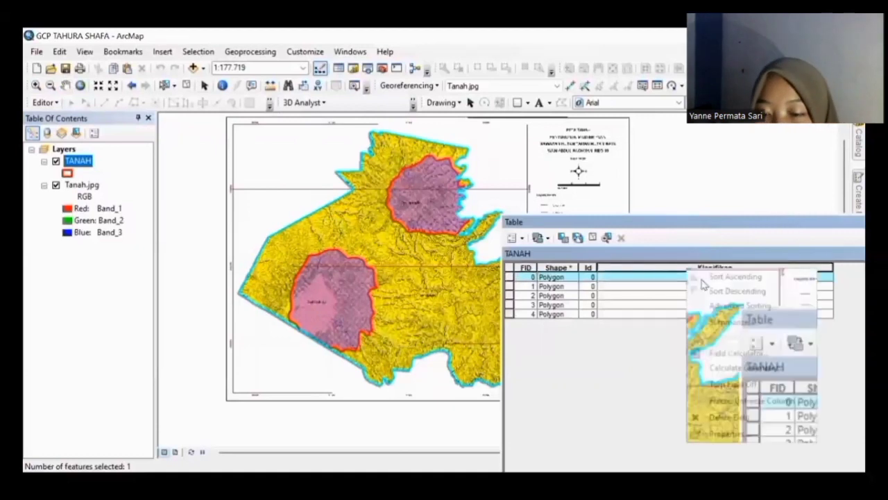
{"action": "left_click", "coordinate": [713, 437]}
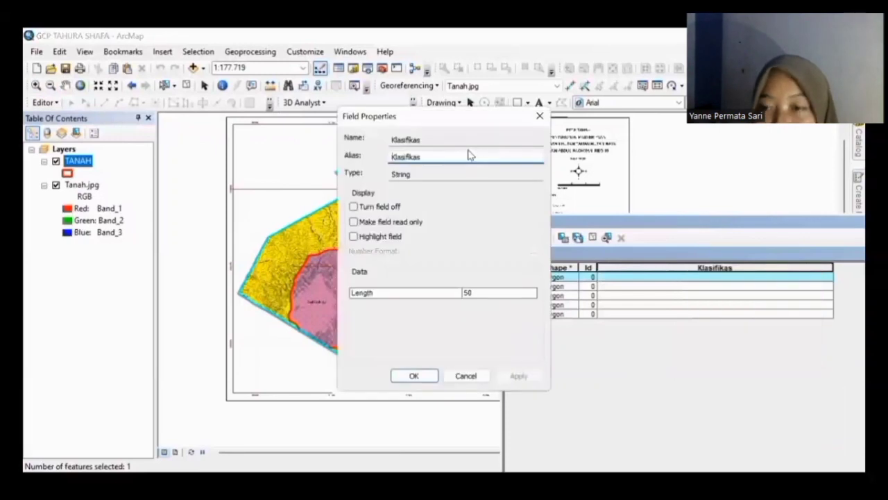
{"action": "left_click", "coordinate": [448, 138]}
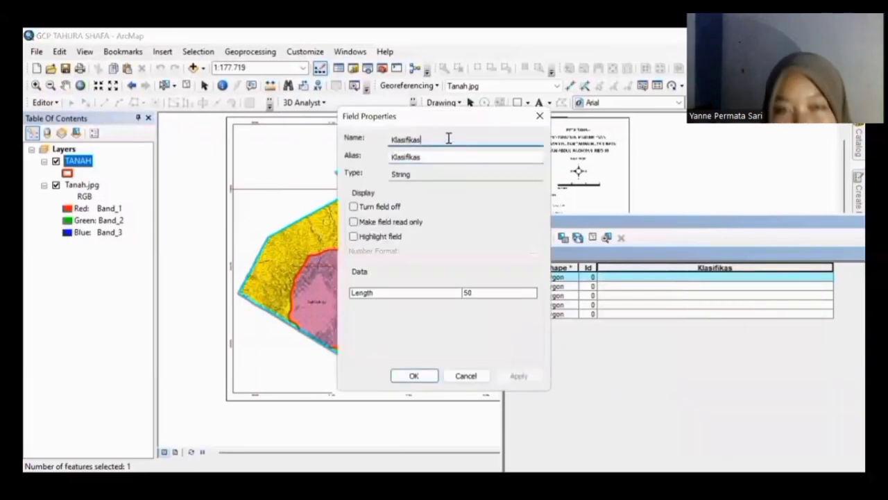
{"action": "left_click", "coordinate": [437, 157]}
{"action": "type", "text": "i"}
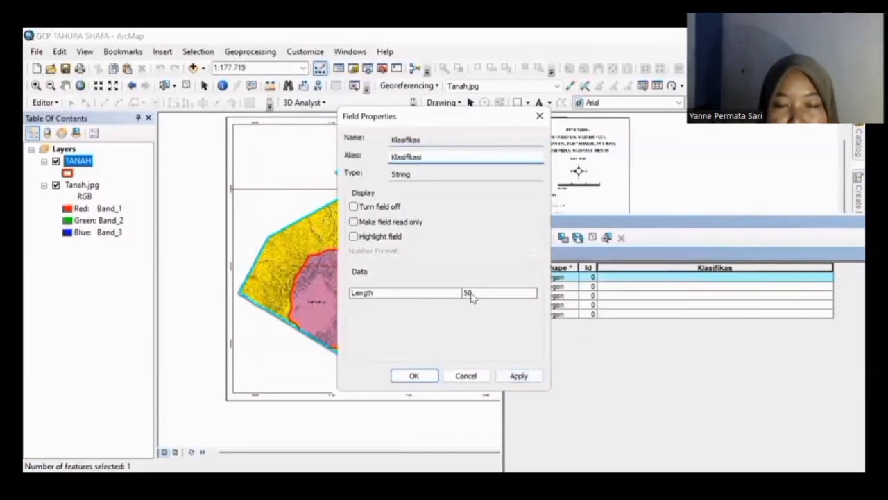
{"action": "left_click", "coordinate": [517, 375]}
{"action": "left_click", "coordinate": [518, 376]}
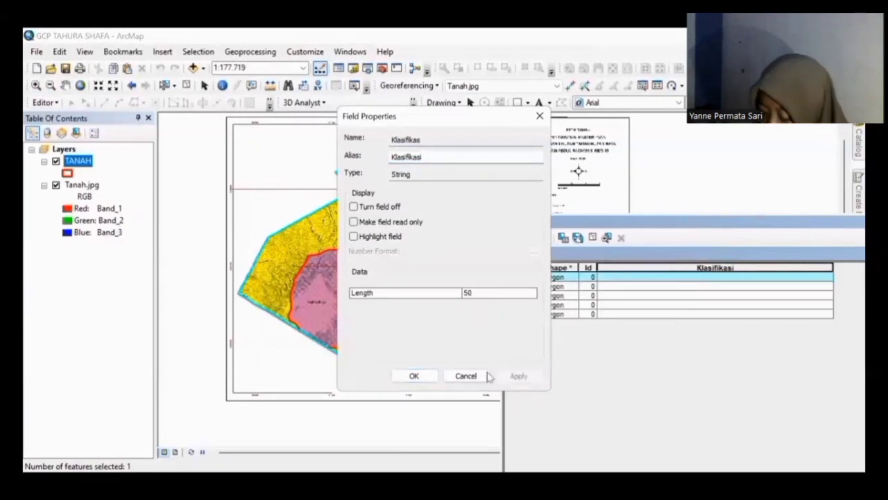
{"action": "left_click", "coordinate": [429, 376]}
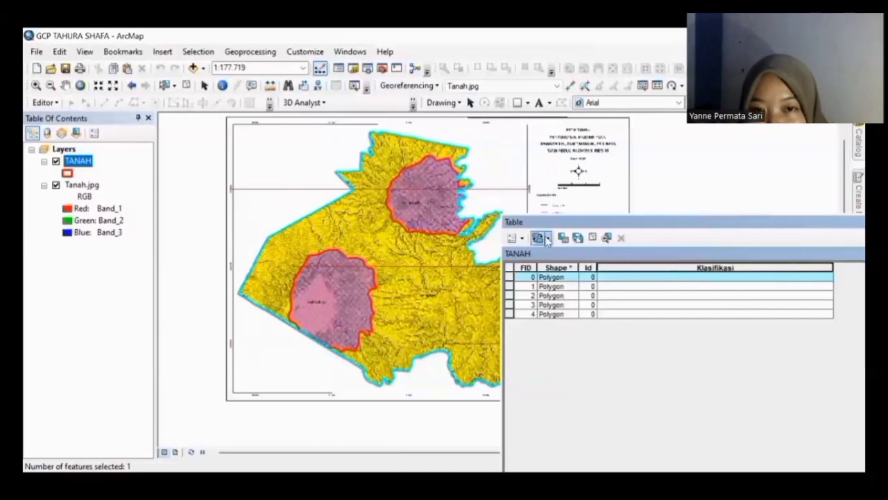
Step: Select the FID 0 record and bring up the Klasifikasi column header's context menu
{"action": "left_click", "coordinate": [510, 278]}
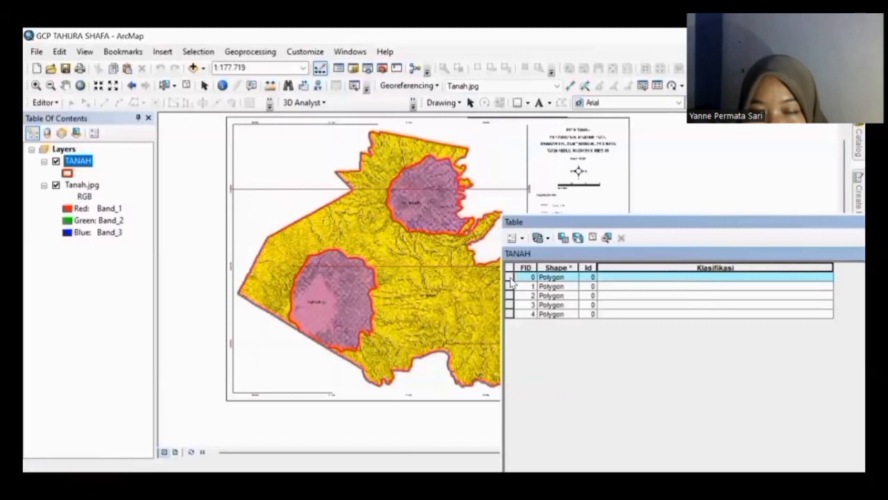
{"action": "left_click", "coordinate": [511, 279]}
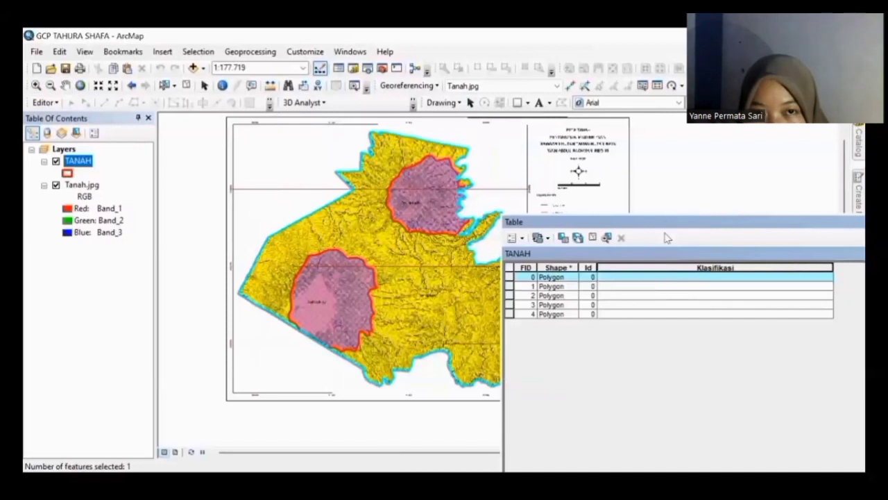
{"action": "left_click", "coordinate": [665, 278]}
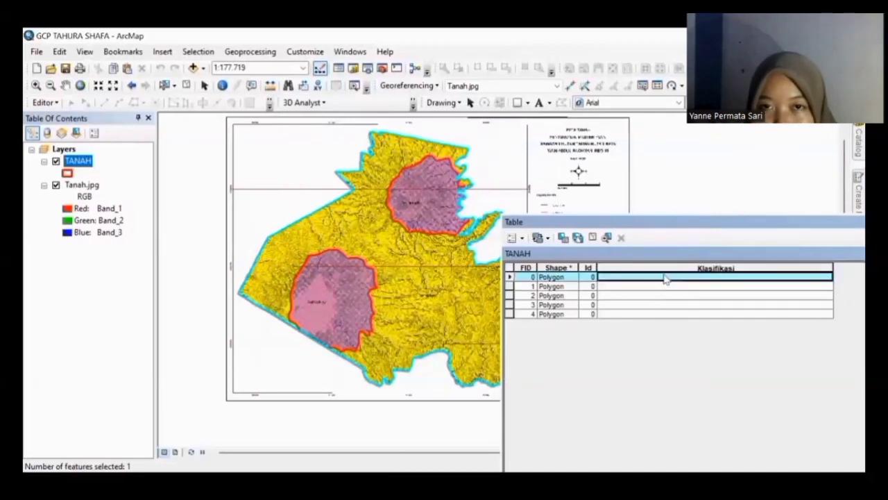
{"action": "right_click", "coordinate": [664, 278]}
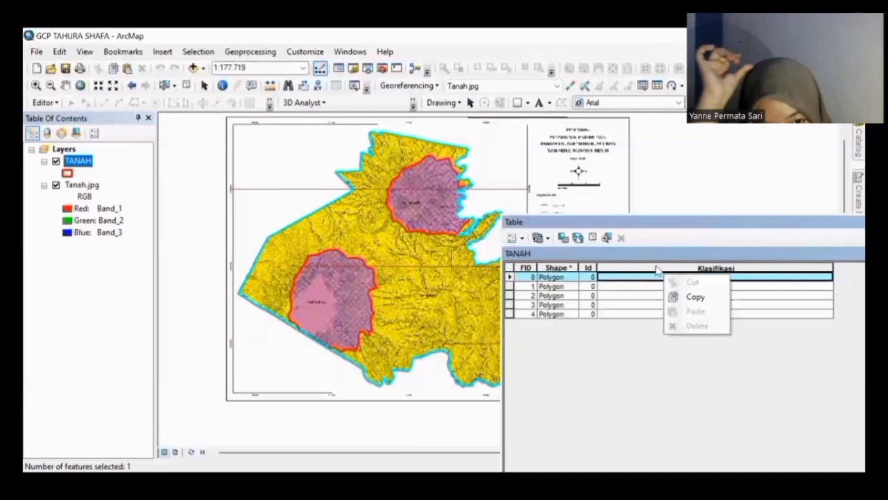
{"action": "left_click", "coordinate": [656, 268]}
{"action": "left_click", "coordinate": [648, 278]}
{"action": "right_click", "coordinate": [647, 280]}
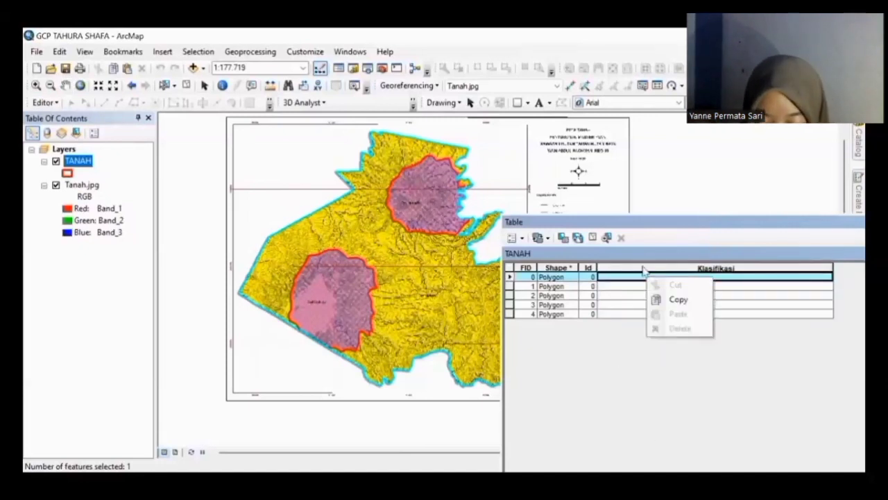
{"action": "right_click", "coordinate": [643, 269]}
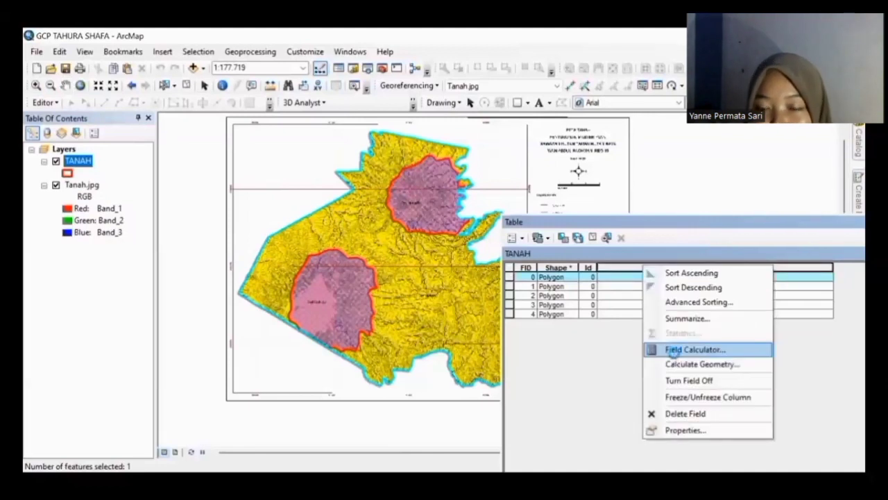
Step: Use the Field Calculator with String type to set FID 0's Klasifikasi to 'Dystrandepts'
{"action": "left_click", "coordinate": [673, 352]}
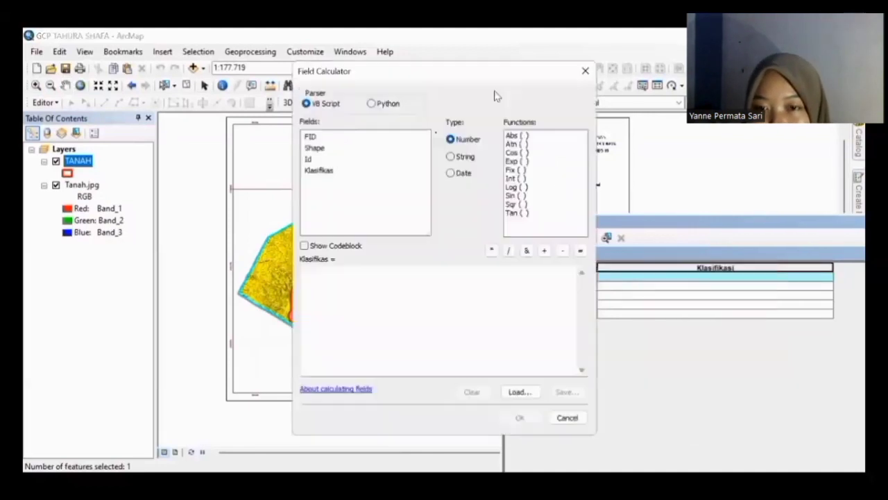
{"action": "left_click", "coordinate": [457, 157]}
{"action": "left_click", "coordinate": [356, 281]}
{"action": "type", "text": "1"}
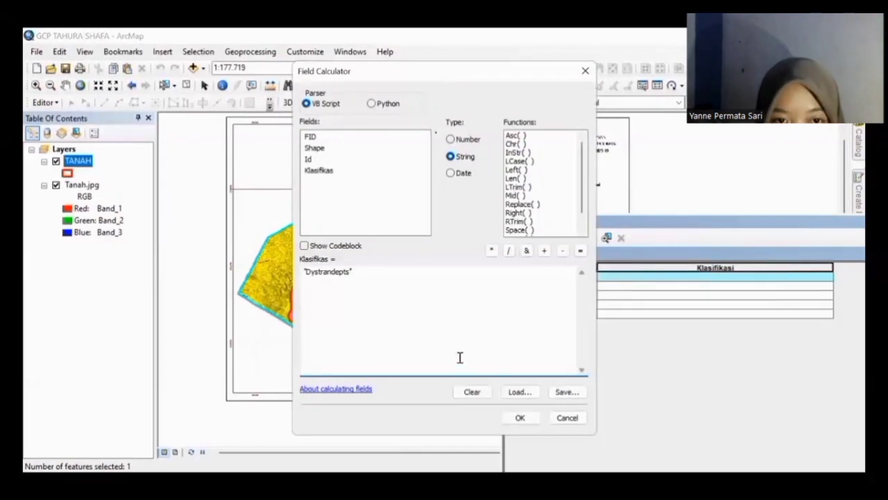
{"action": "left_click", "coordinate": [521, 417]}
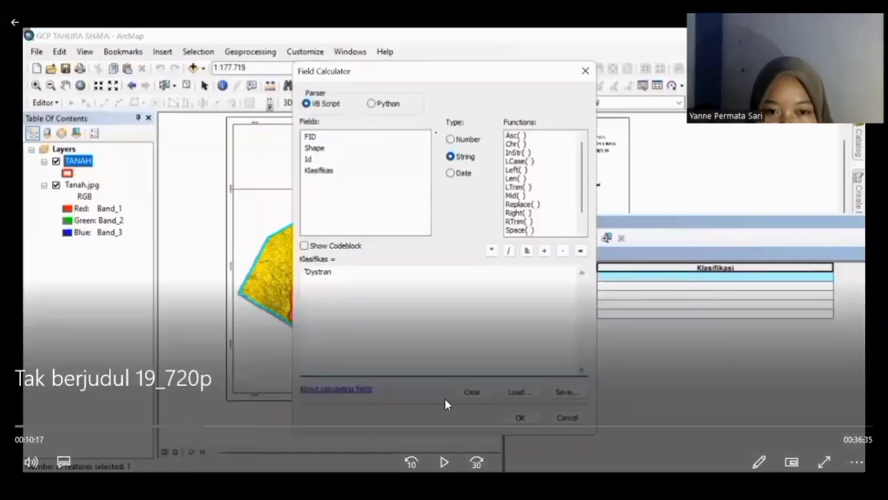
{"action": "left_click", "coordinate": [442, 457]}
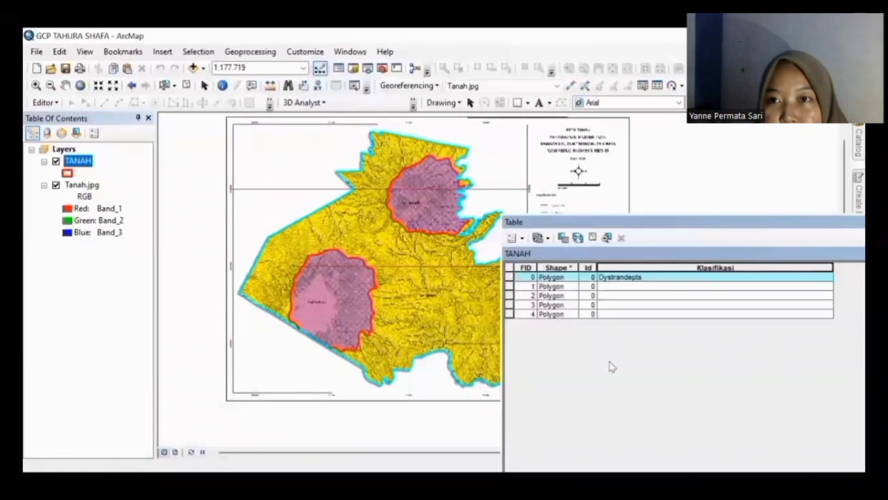
{"action": "left_click", "coordinate": [509, 287]}
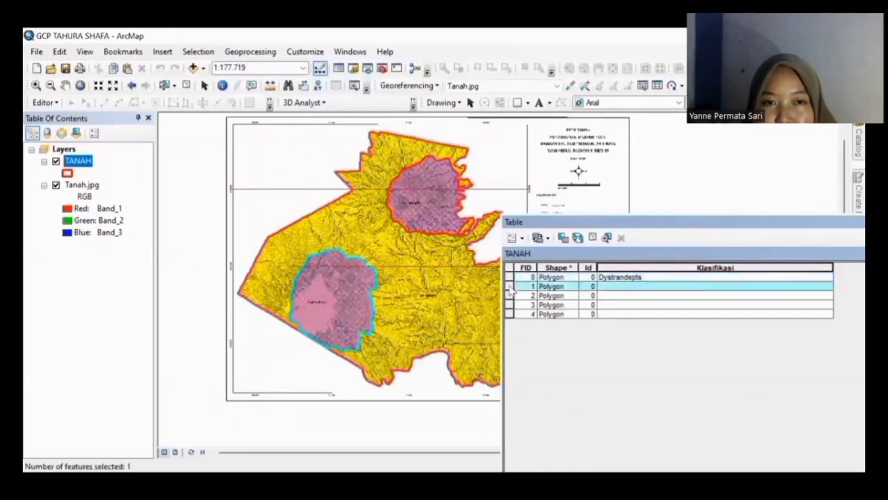
Step: Calculate Klasifikasi as strings: 'Dystropepts' for FID 1 and 2, 'Dystrandepts' for FID 4
{"action": "right_click", "coordinate": [646, 267]}
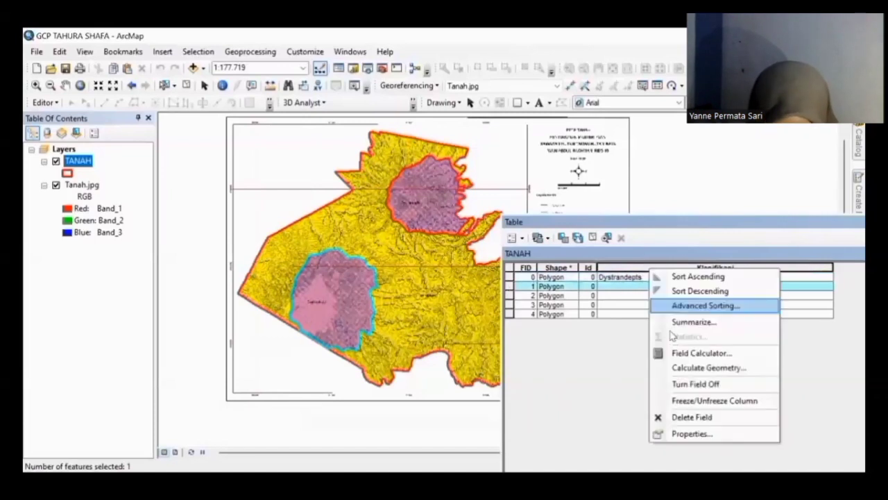
{"action": "left_click", "coordinate": [671, 348]}
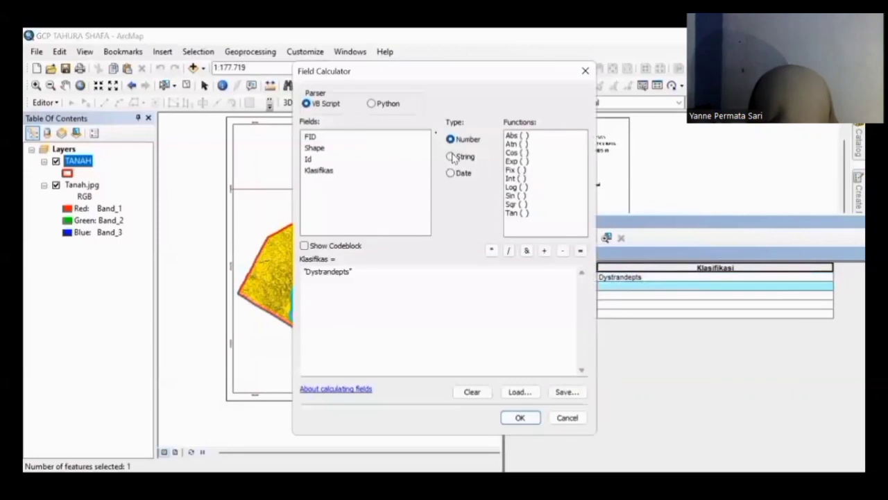
{"action": "left_click", "coordinate": [451, 157]}
{"action": "left_click", "coordinate": [351, 274]}
{"action": "key", "text": "Return"}
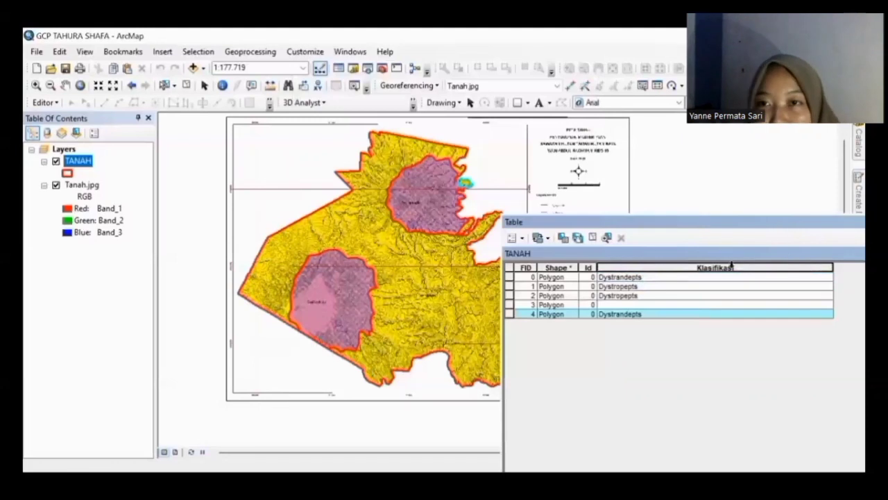
{"action": "left_click", "coordinate": [515, 240]}
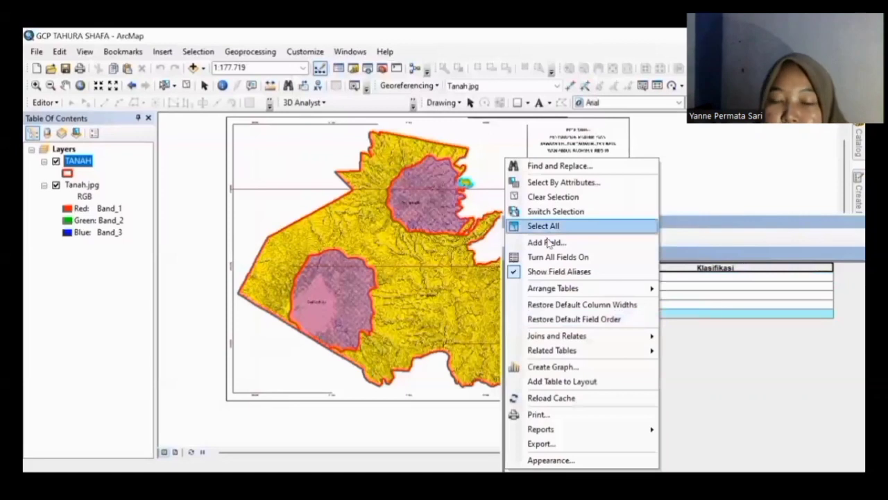
Step: Create a Double-type field named Luas with Add Field, then move the table window aside
{"action": "left_click", "coordinate": [549, 243]}
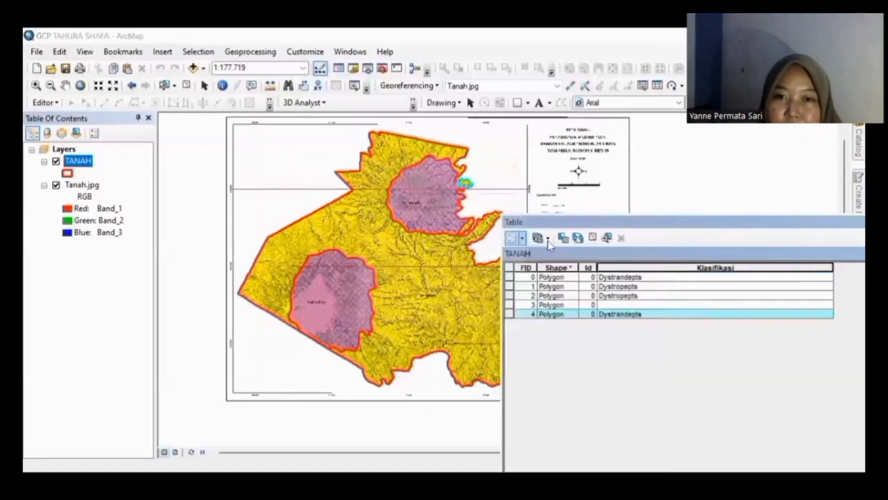
{"action": "left_click", "coordinate": [497, 208]}
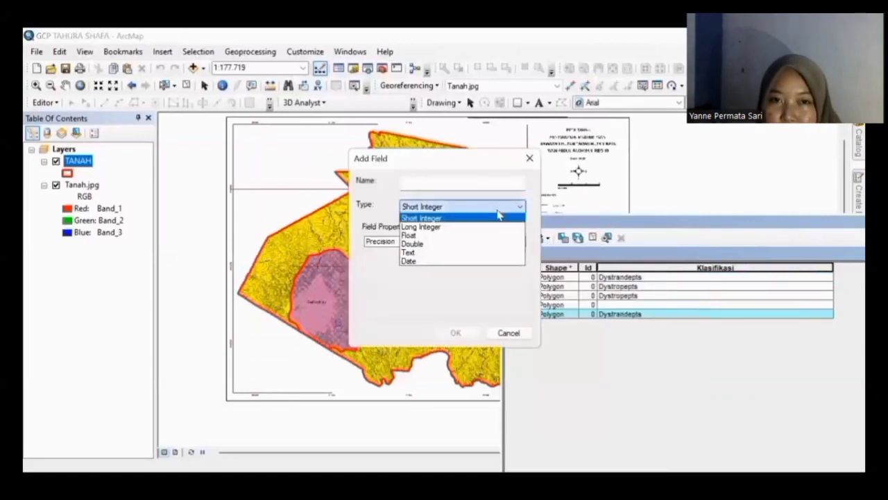
{"action": "left_click", "coordinate": [449, 244]}
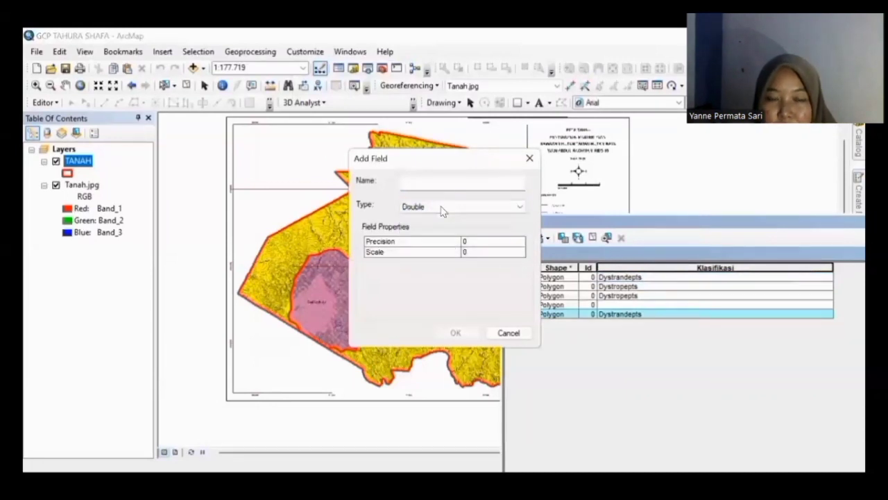
{"action": "left_click", "coordinate": [444, 182]}
{"action": "type", "text": "Luas"}
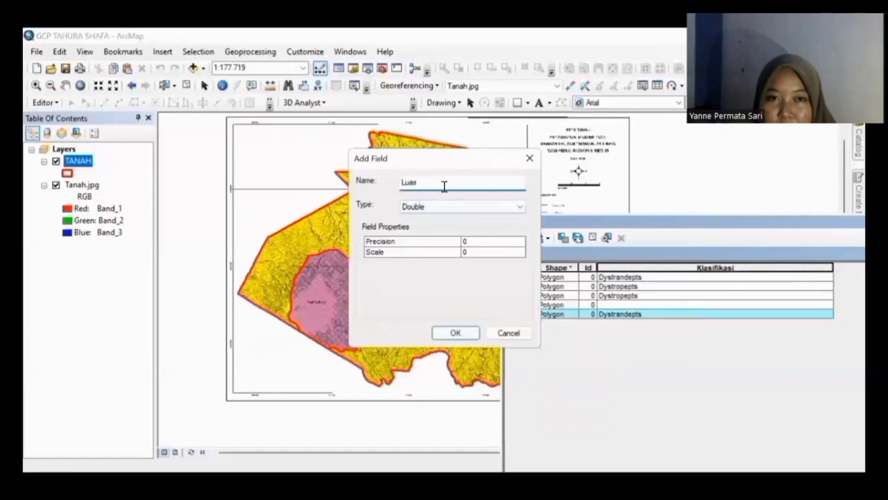
{"action": "left_click", "coordinate": [460, 335]}
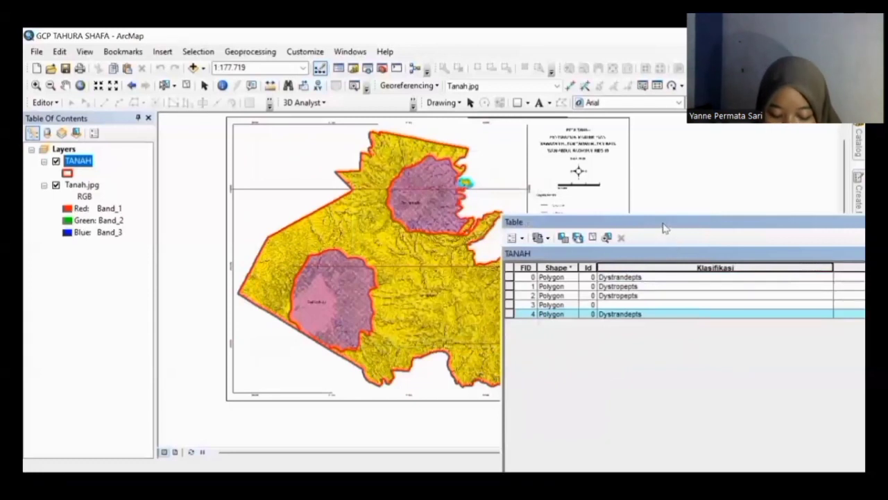
{"action": "left_click_drag", "start_coordinate": [663, 222], "coordinate": [399, 196]}
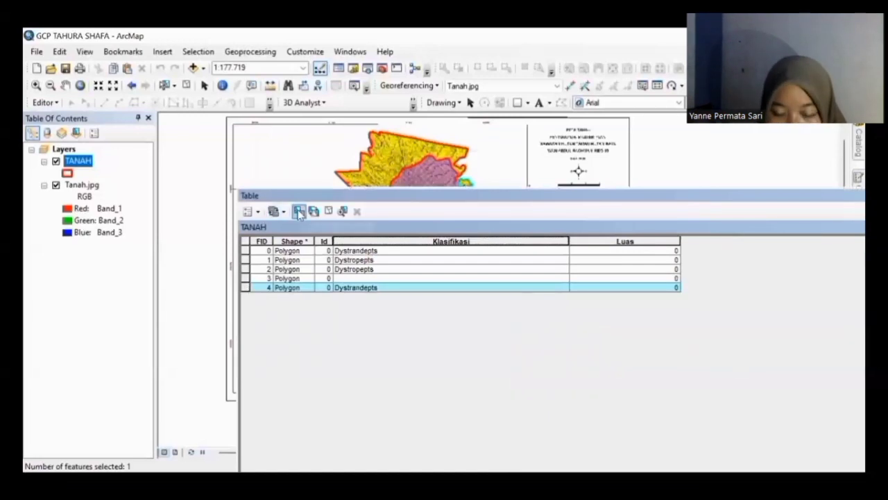
Step: Close Select by Attributes without running it, then use Clear Selected from row 4
{"action": "left_click", "coordinate": [299, 211]}
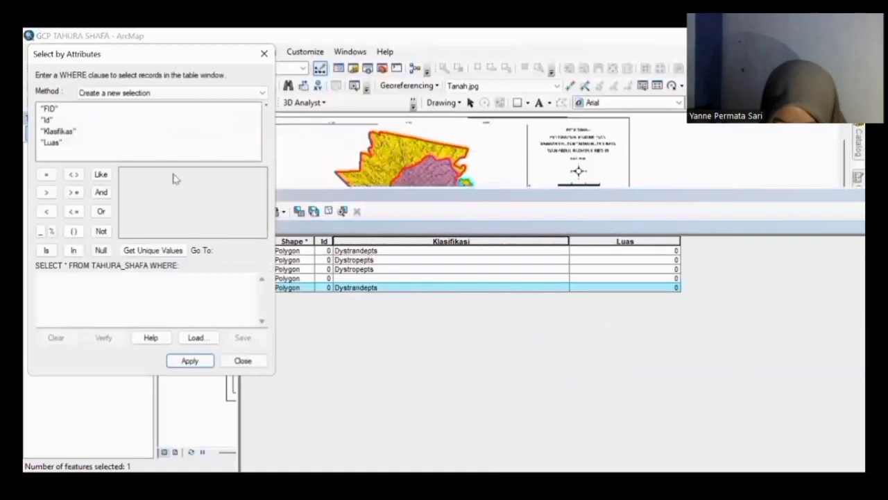
{"action": "double_click", "coordinate": [168, 40]}
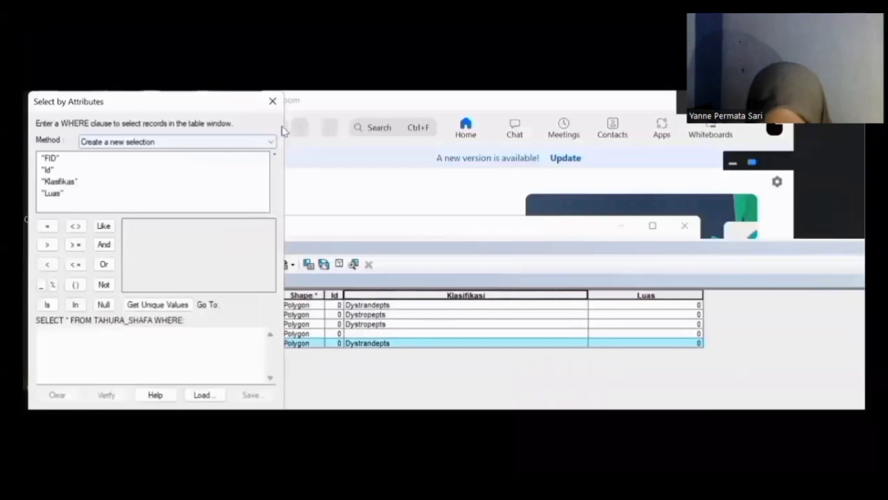
{"action": "left_click", "coordinate": [273, 102]}
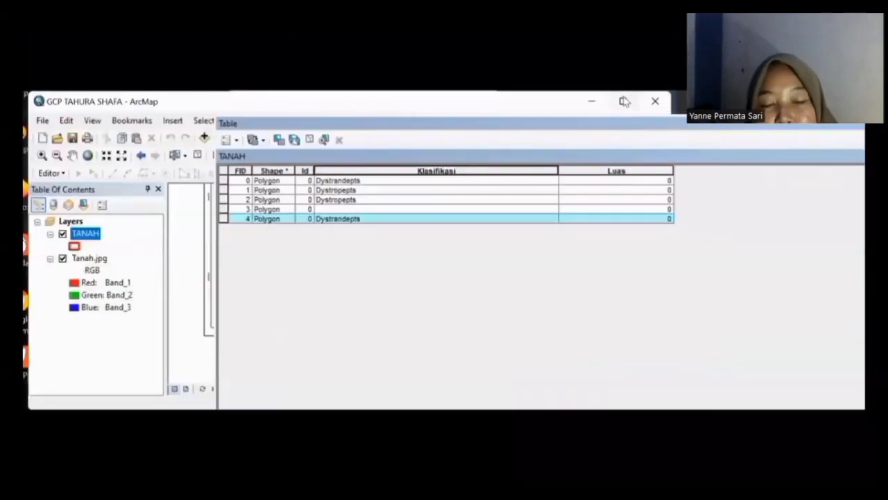
{"action": "left_click", "coordinate": [624, 102]}
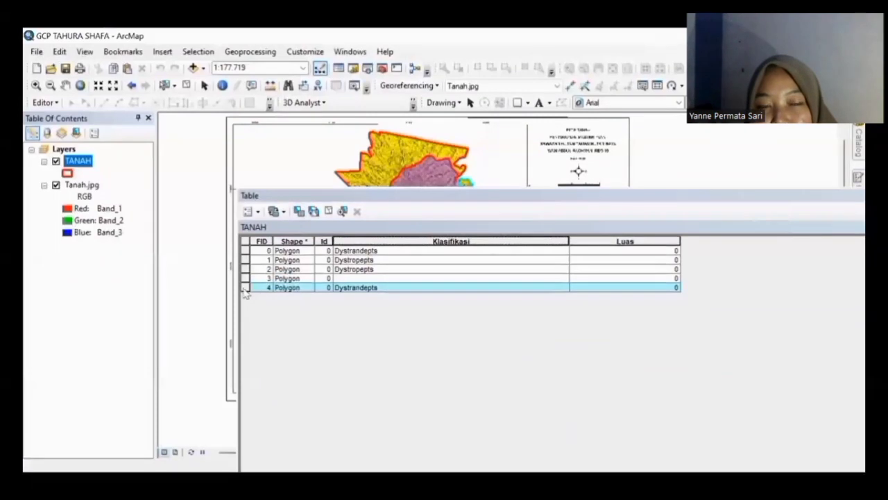
{"action": "right_click", "coordinate": [244, 289]}
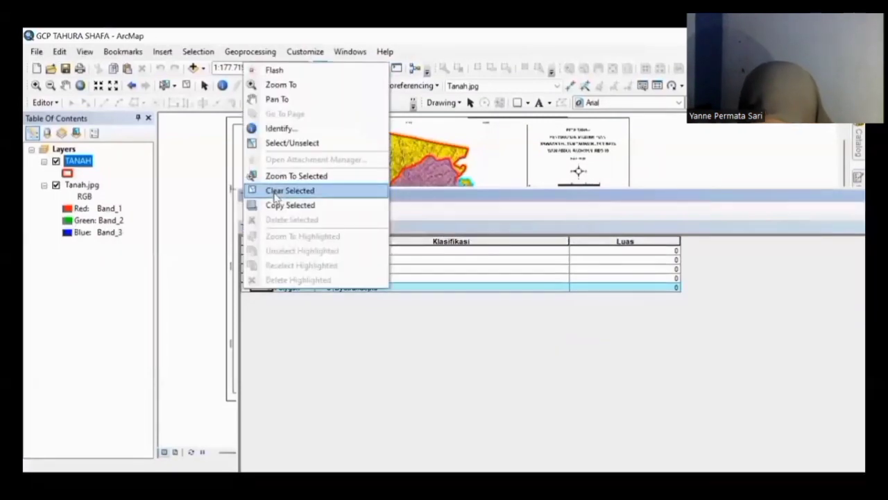
{"action": "left_click", "coordinate": [275, 195]}
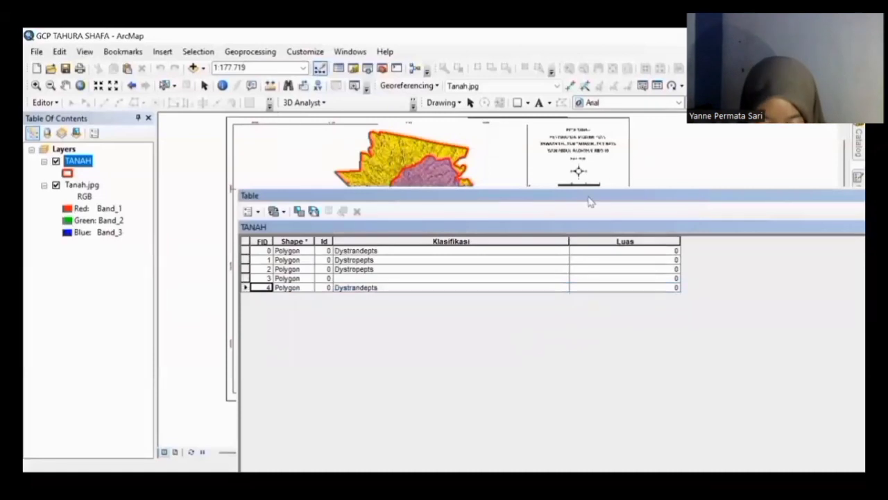
{"action": "left_click_drag", "start_coordinate": [616, 199], "coordinate": [700, 200]}
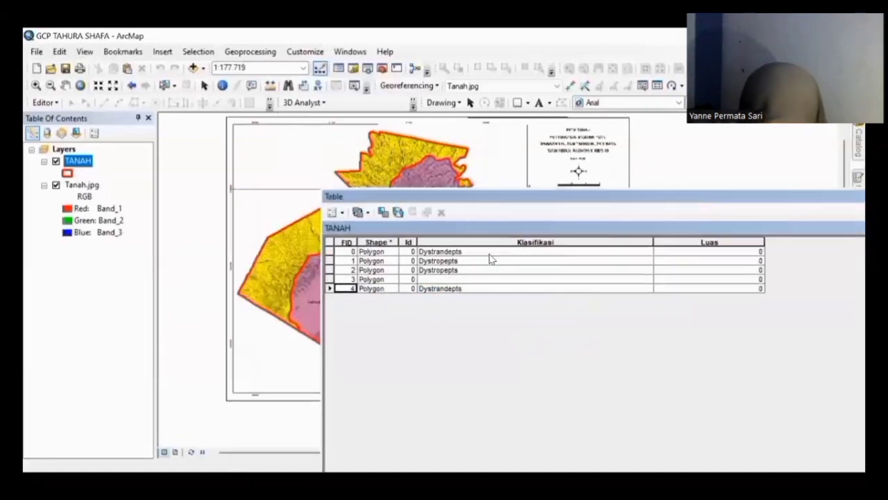
Step: Select FID 0 and calculate its area into Luas in Hectares with Calculate Geometry
{"action": "left_click", "coordinate": [682, 252]}
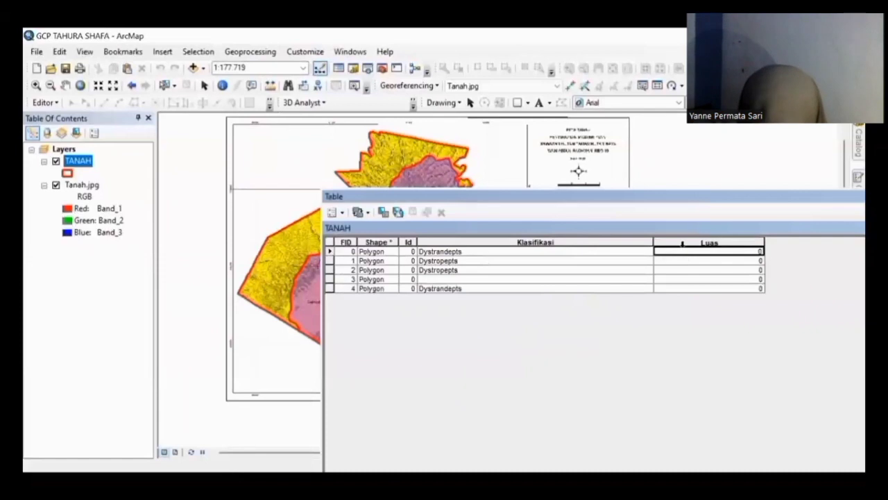
{"action": "left_click", "coordinate": [684, 242]}
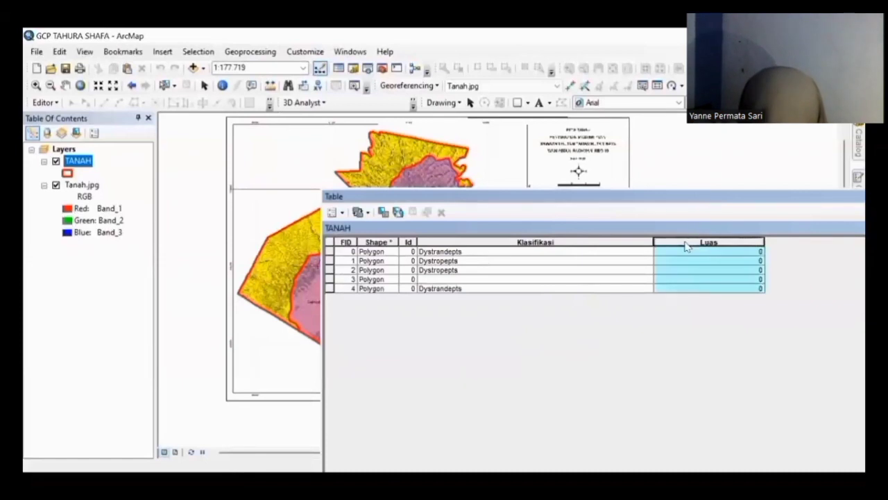
{"action": "right_click", "coordinate": [685, 245]}
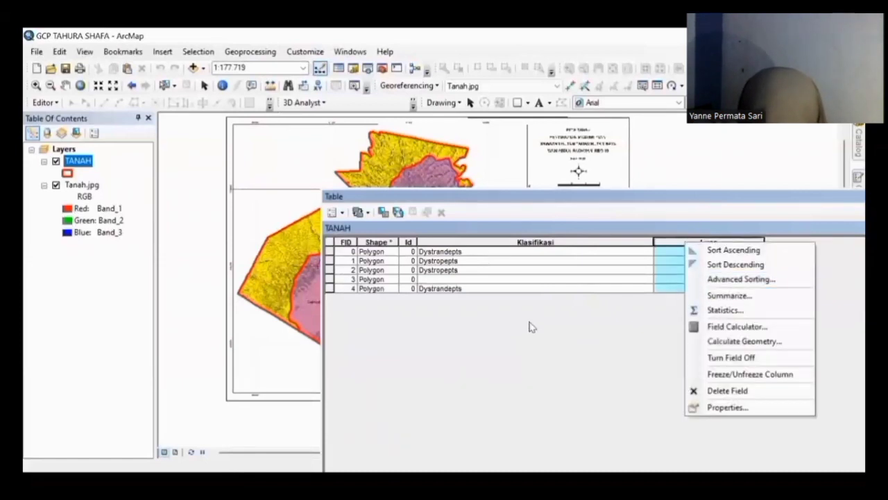
{"action": "left_click", "coordinate": [529, 323]}
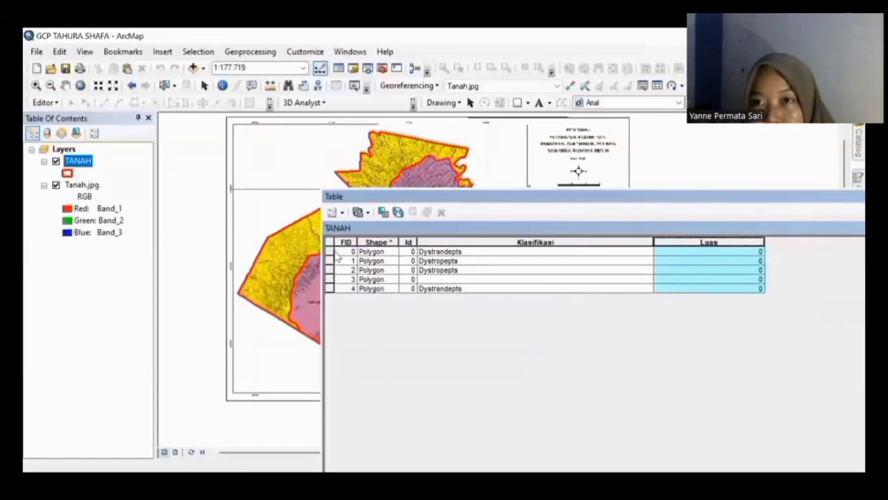
{"action": "left_click", "coordinate": [332, 252]}
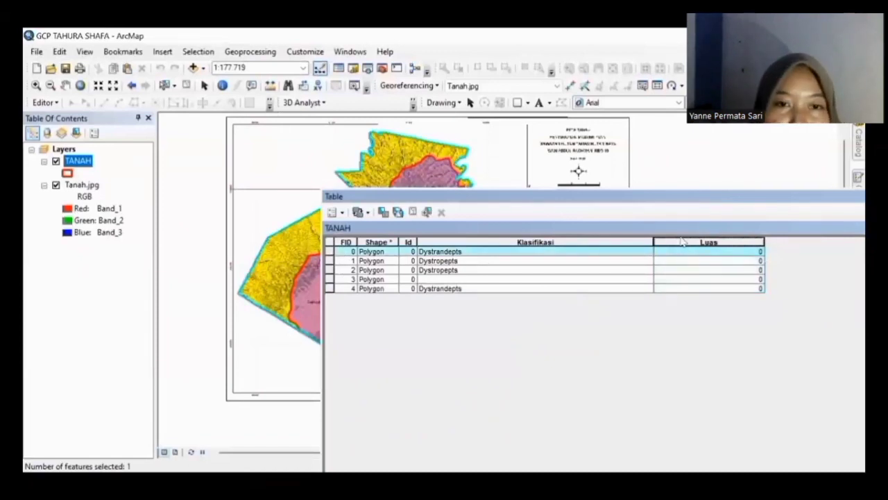
{"action": "right_click", "coordinate": [686, 247]}
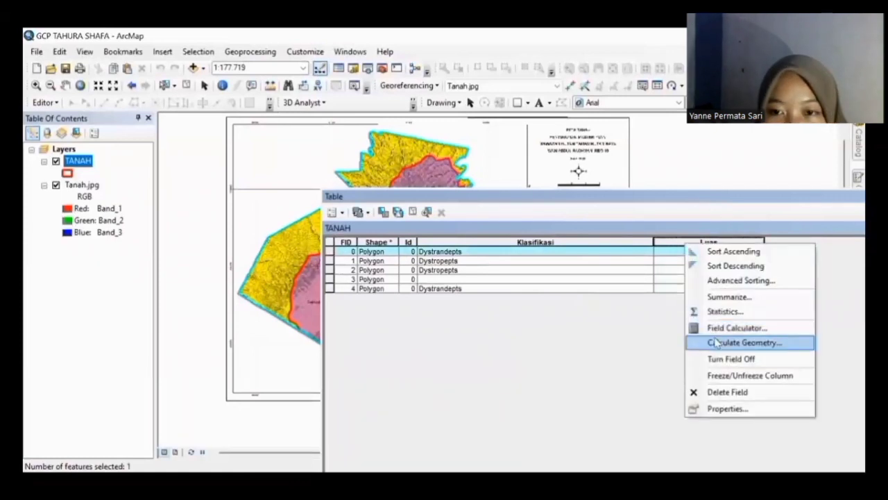
{"action": "left_click", "coordinate": [714, 342]}
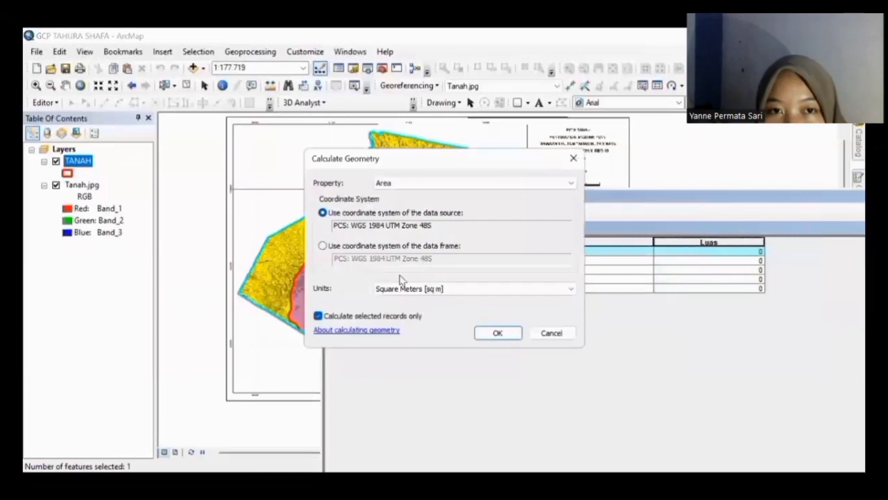
{"action": "left_click", "coordinate": [509, 288]}
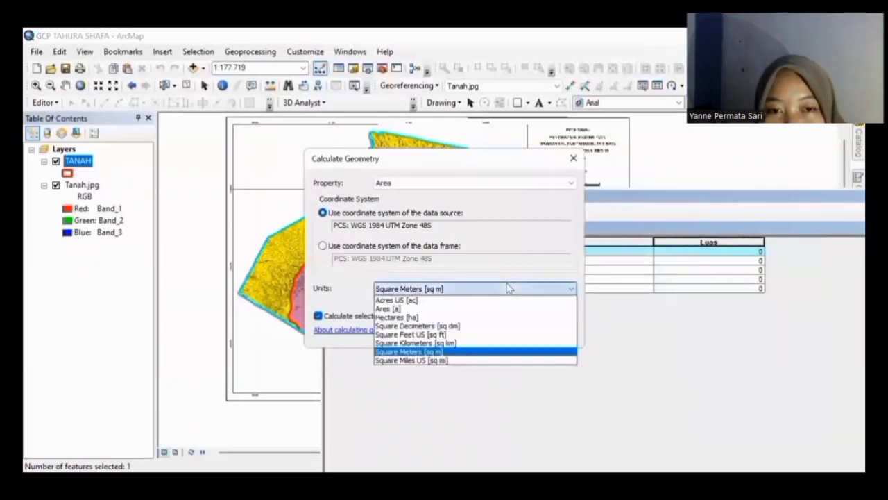
{"action": "left_click", "coordinate": [468, 317]}
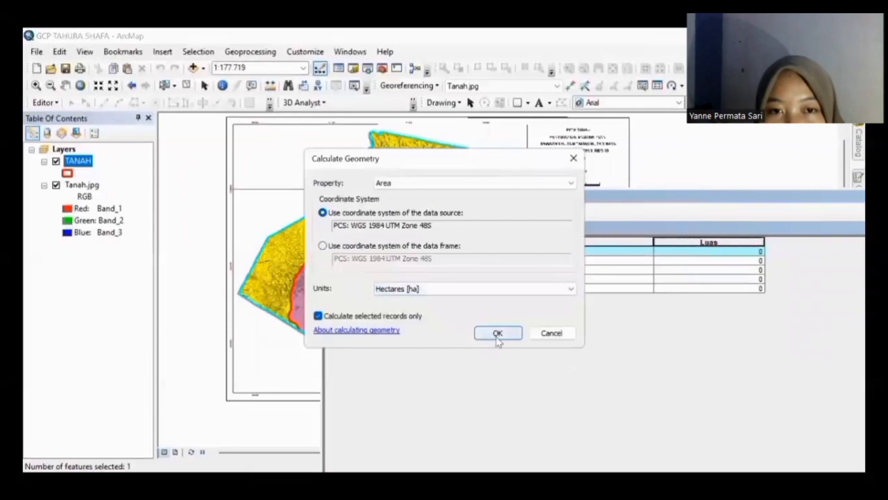
{"action": "left_click", "coordinate": [496, 334]}
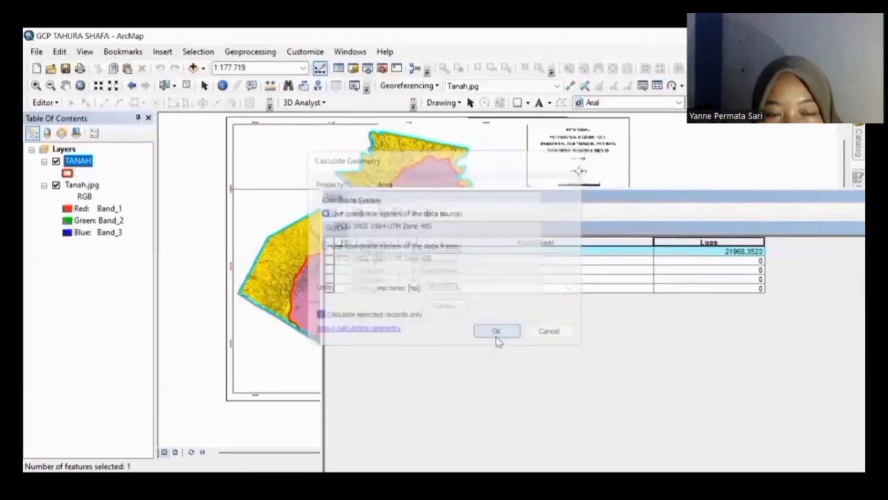
Step: Calculate the next selected record's area into Luas in Hectares, then dock the table
{"action": "left_click", "coordinate": [722, 261]}
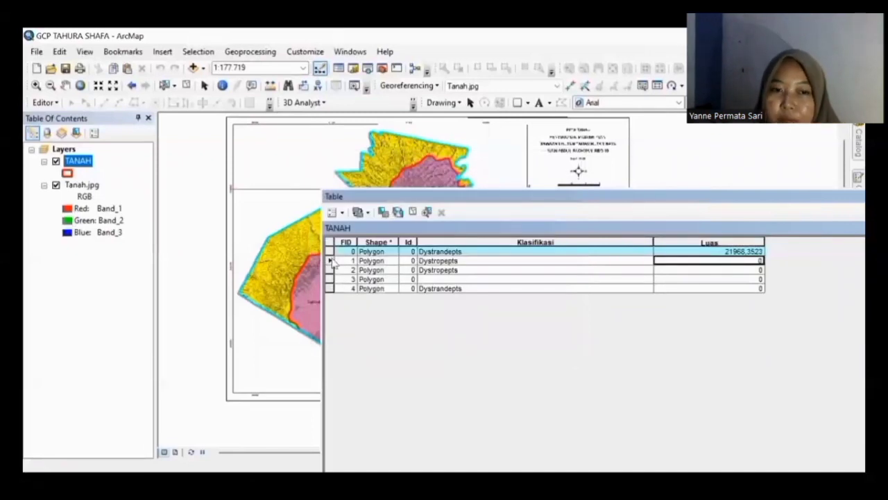
{"action": "left_click", "coordinate": [331, 261]}
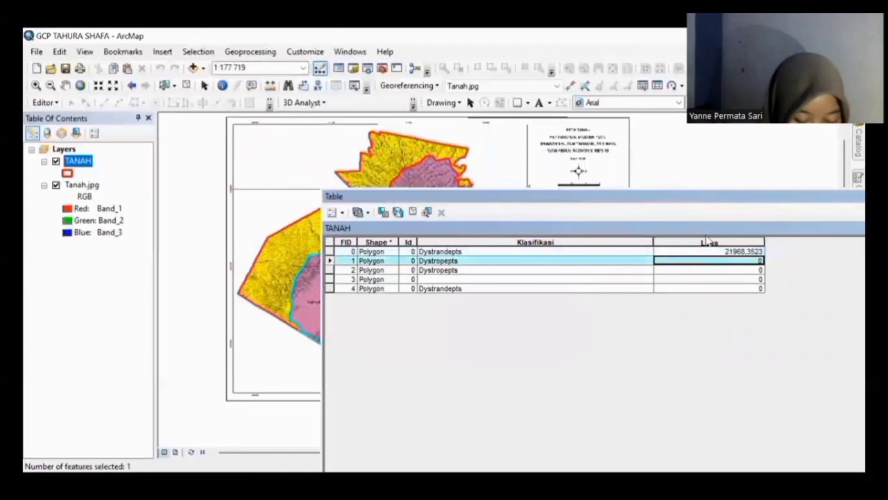
{"action": "left_click", "coordinate": [704, 238]}
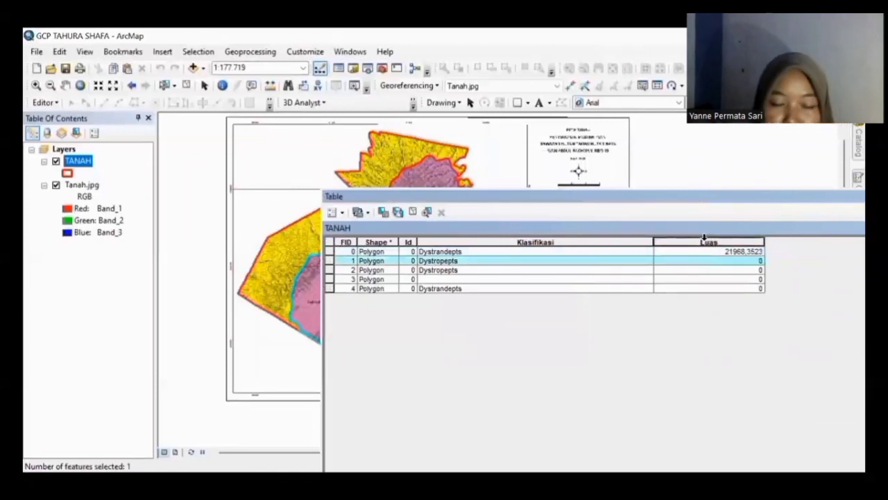
{"action": "right_click", "coordinate": [735, 243]}
{"action": "left_click", "coordinate": [763, 342]}
{"action": "left_click", "coordinate": [465, 289]}
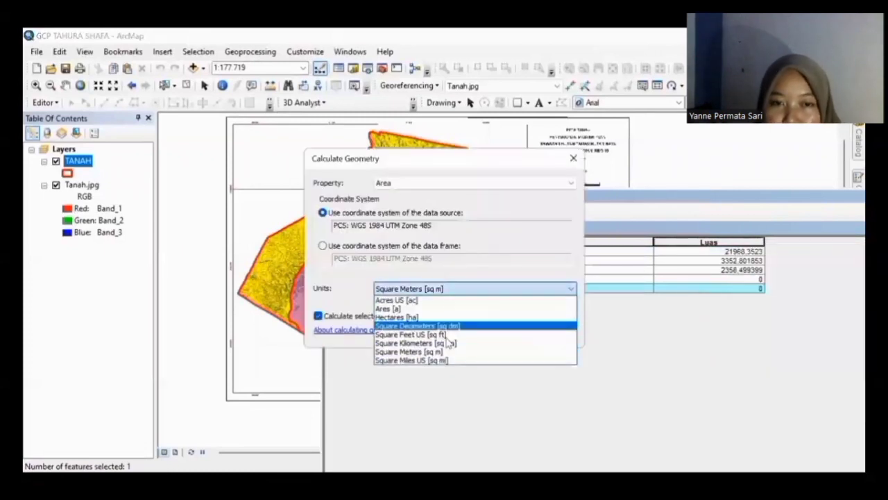
{"action": "left_click", "coordinate": [441, 318]}
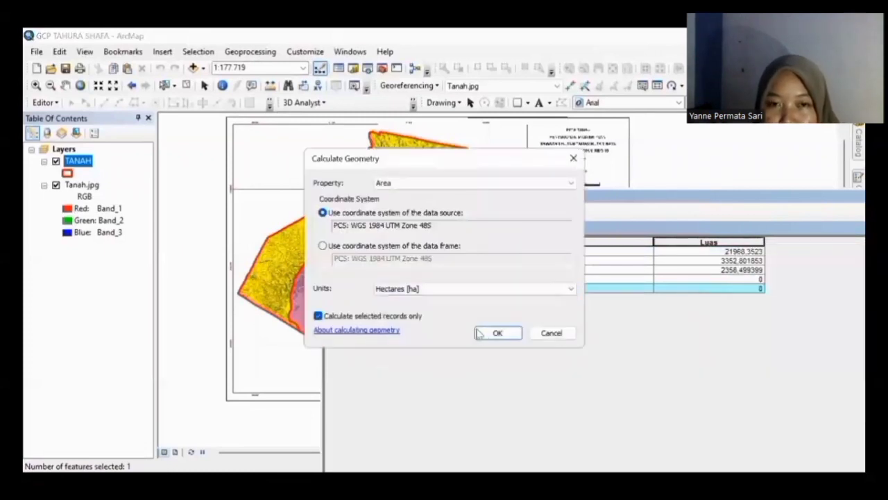
{"action": "left_click", "coordinate": [495, 333]}
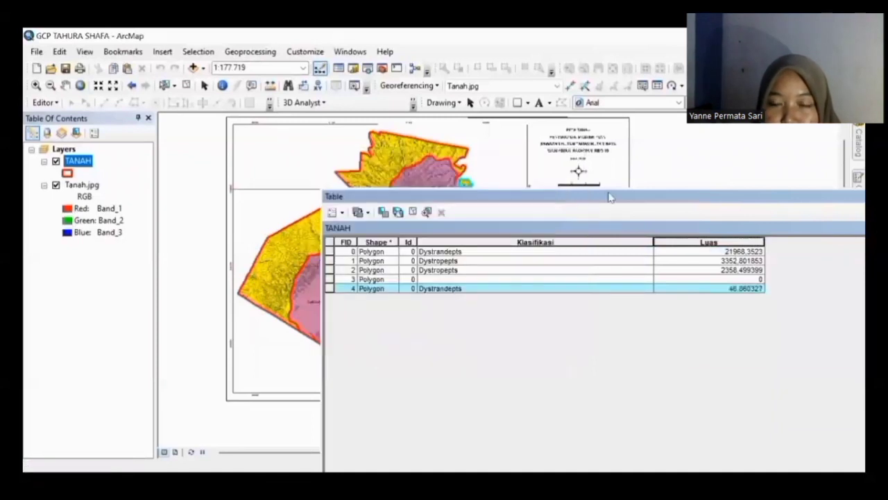
{"action": "left_click_drag", "start_coordinate": [610, 199], "coordinate": [83, 229]}
Step: Create the Keterangan field as Text with length 50 through Table Options > Add Field
{"action": "left_click", "coordinate": [82, 225]}
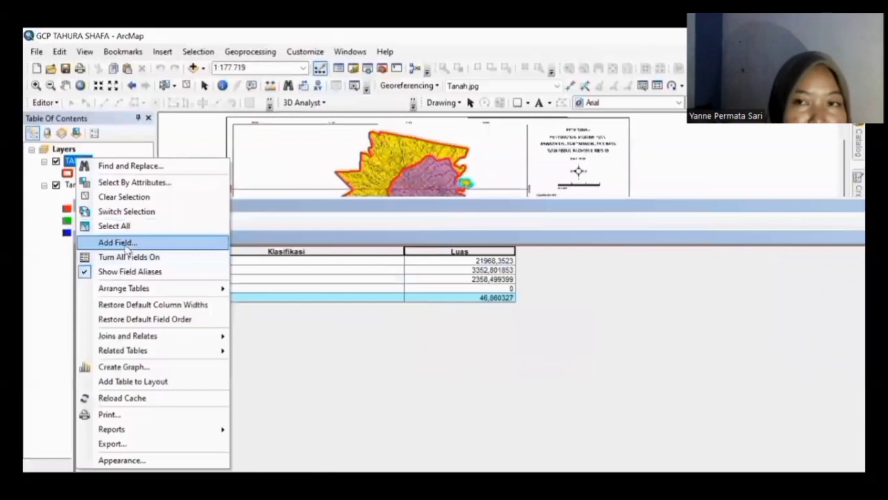
{"action": "left_click", "coordinate": [117, 242]}
{"action": "type", "text": "Keterangan"}
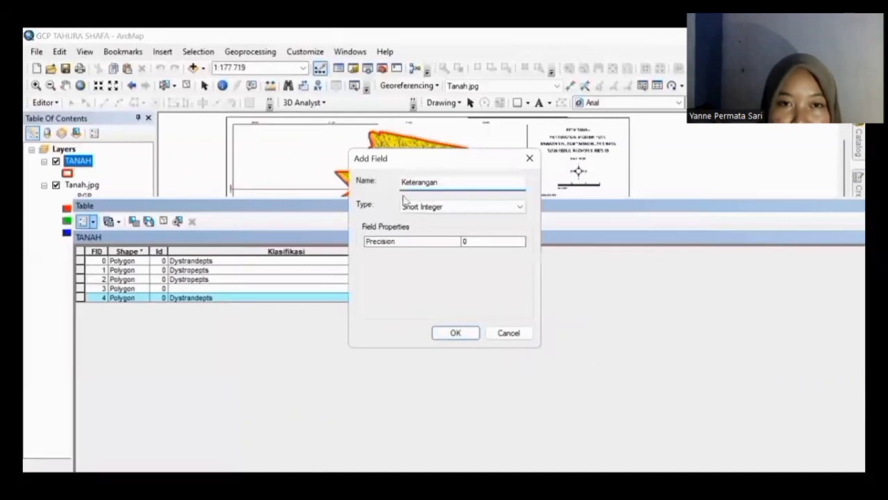
{"action": "left_click", "coordinate": [412, 203]}
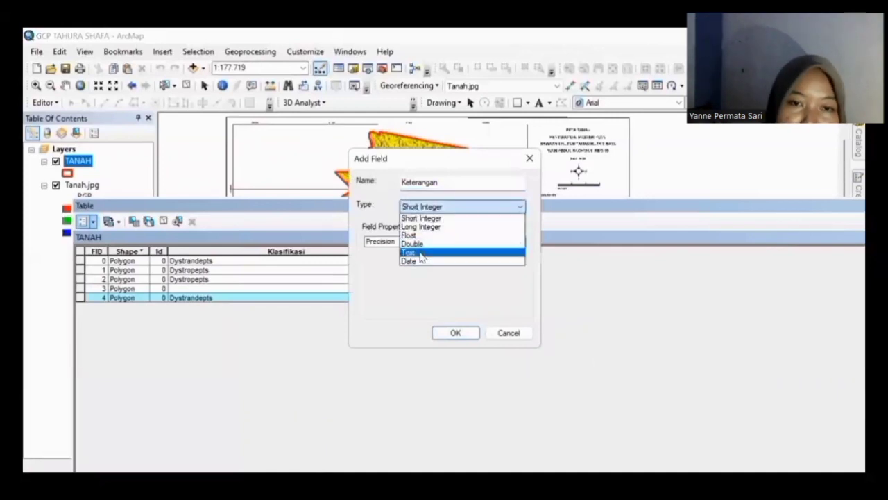
{"action": "left_click", "coordinate": [421, 251]}
{"action": "left_click", "coordinate": [454, 332]}
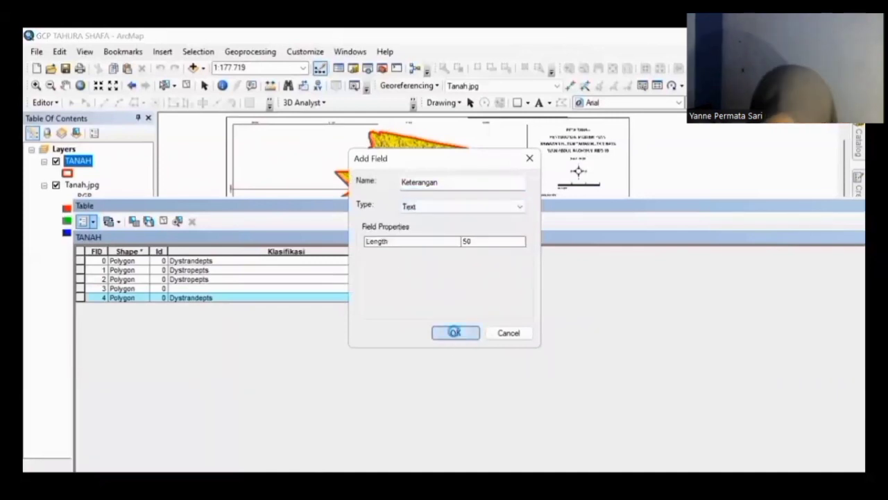
{"action": "left_click", "coordinate": [620, 252]}
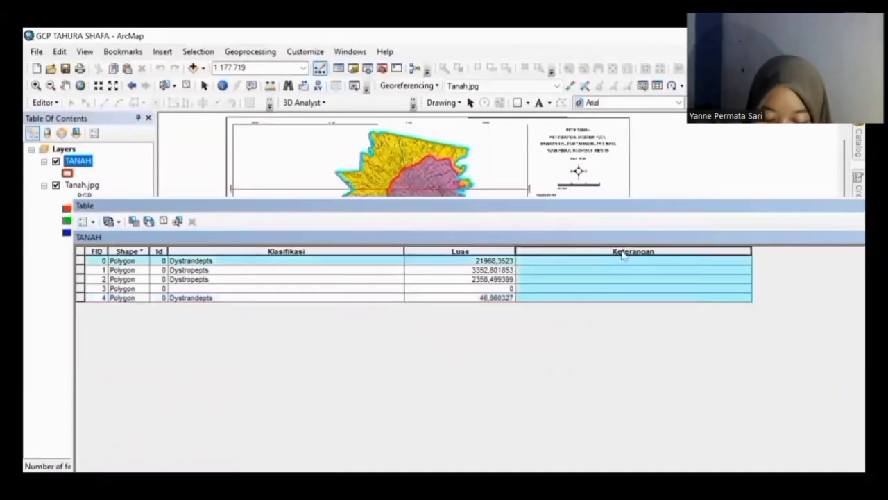
Step: Replace the old Dystrandepts expression with the string "Tidak Peka" in Keterangan's Field Calculator
{"action": "right_click", "coordinate": [626, 258]}
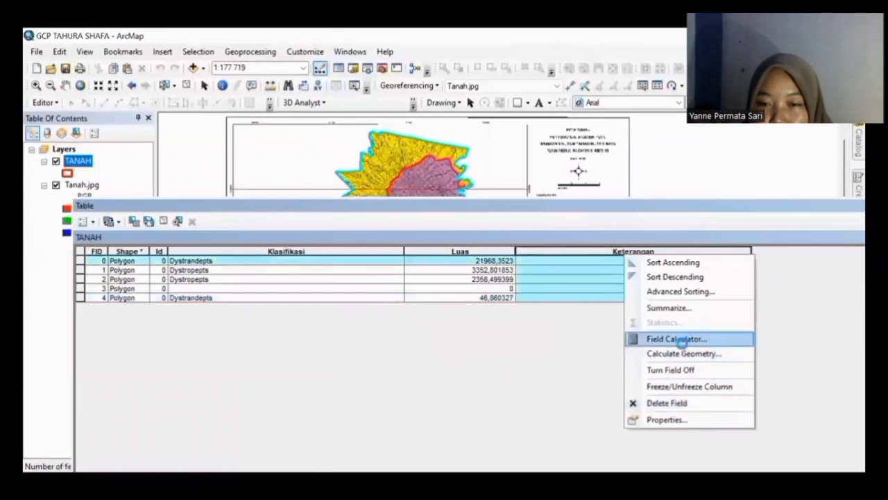
{"action": "left_click", "coordinate": [683, 340]}
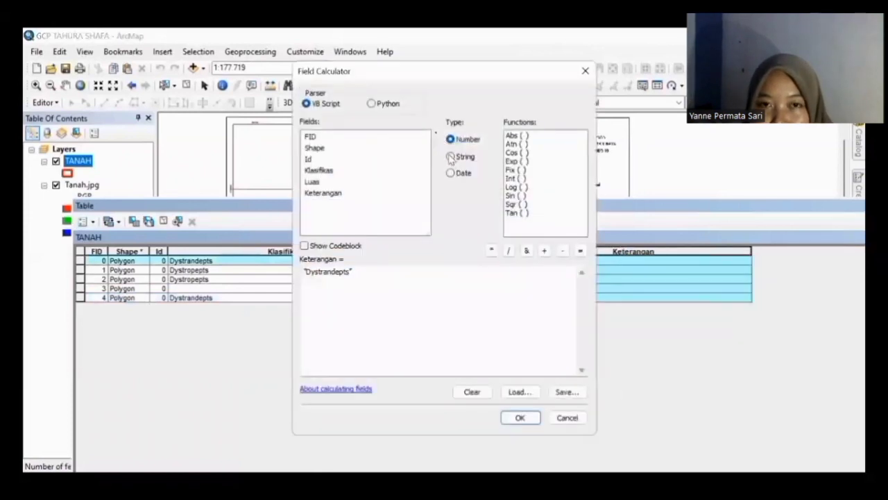
{"action": "left_click", "coordinate": [450, 158]}
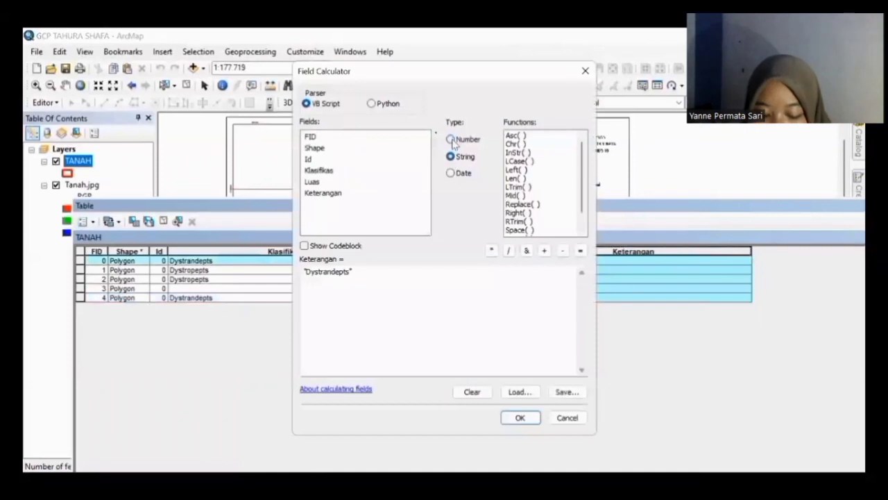
{"action": "left_click", "coordinate": [452, 141]}
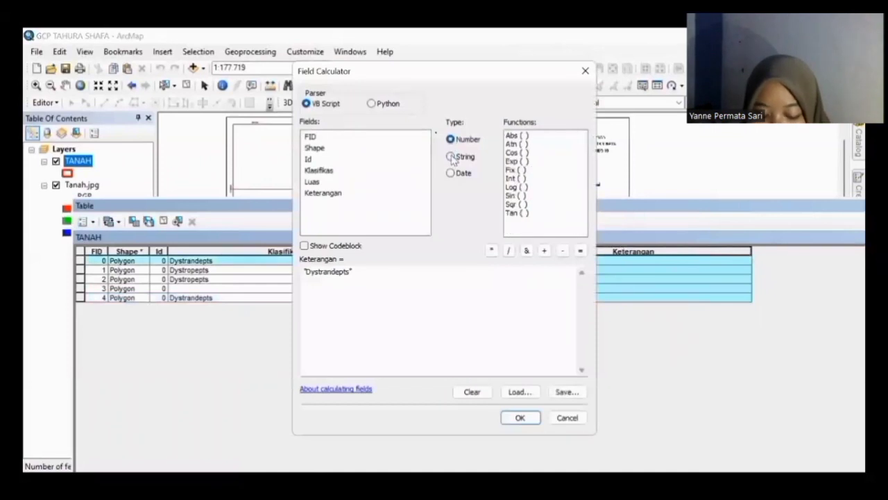
{"action": "left_click", "coordinate": [453, 157]}
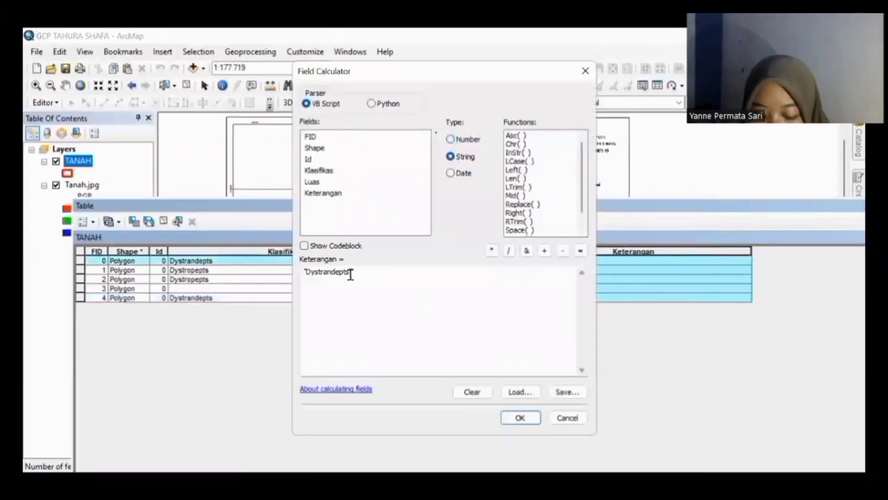
{"action": "left_click_drag", "start_coordinate": [350, 272], "coordinate": [293, 273]}
{"action": "key", "text": "BackSpace"}
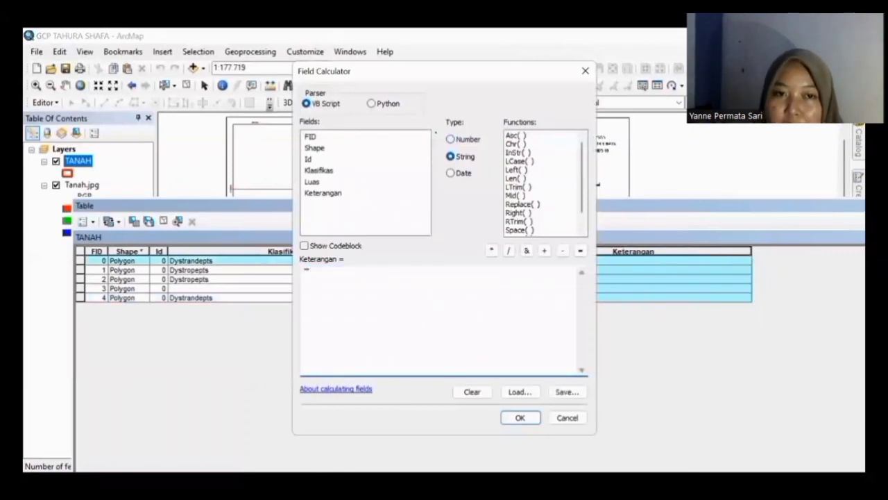
{"action": "type", "text": "\"Tidak Peka\""}
{"action": "left_click", "coordinate": [521, 418]}
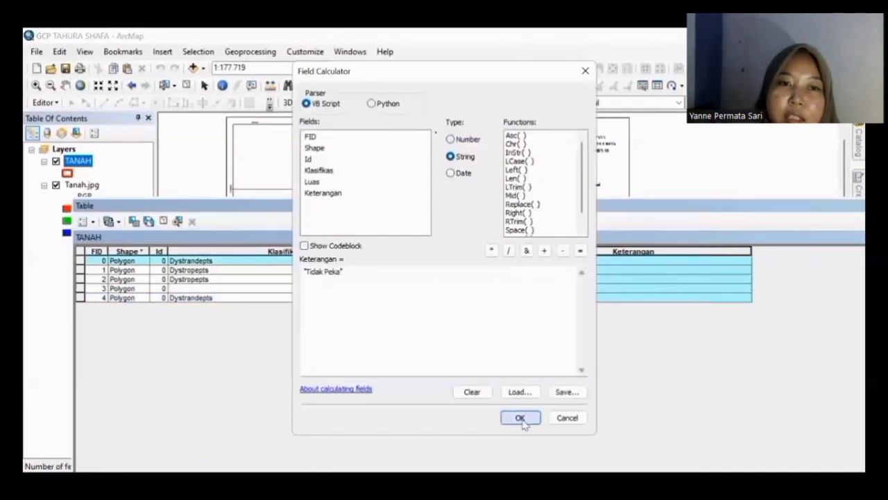
Step: Select records FID 0, 1 and 2 and apply "Tidak Peka" to their Keterangan
{"action": "left_click", "coordinate": [563, 275]}
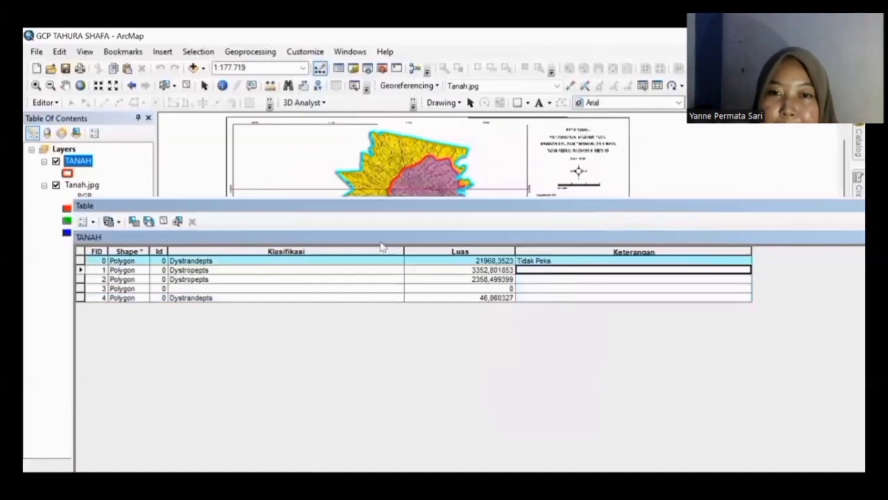
{"action": "left_click", "coordinate": [80, 270]}
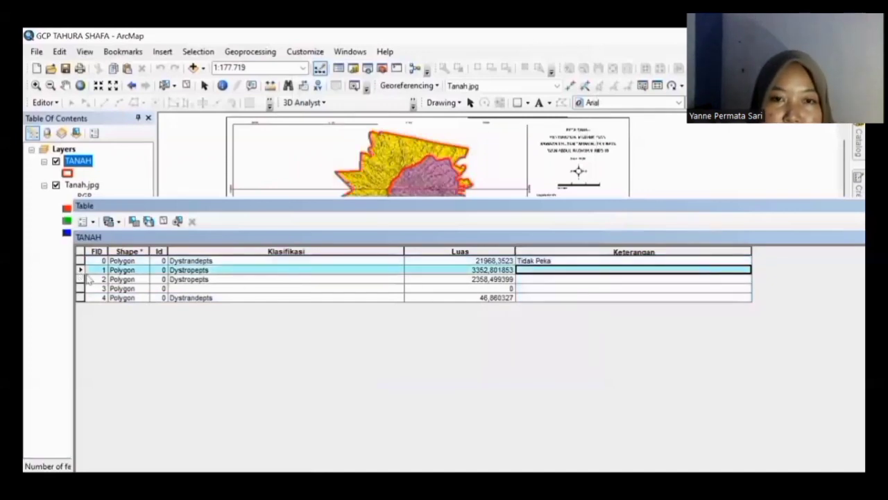
{"action": "left_click", "coordinate": [80, 261], "text": "ctrl"}
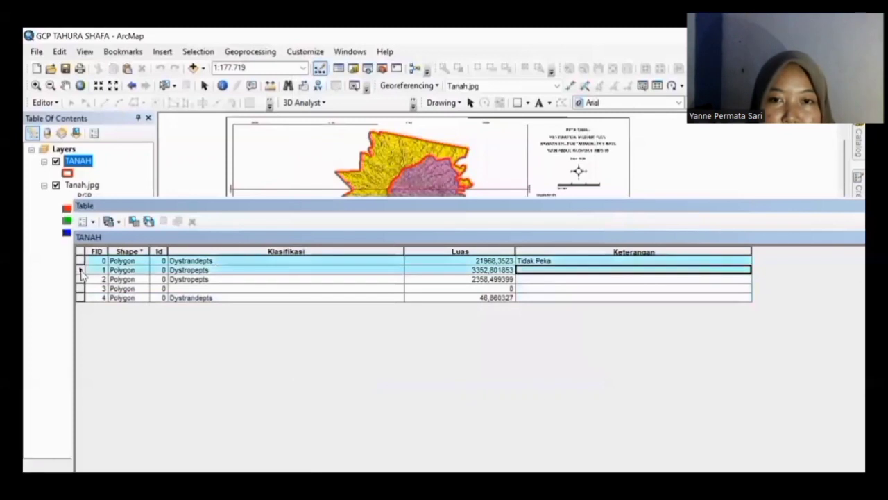
{"action": "left_click", "coordinate": [81, 279], "text": "ctrl"}
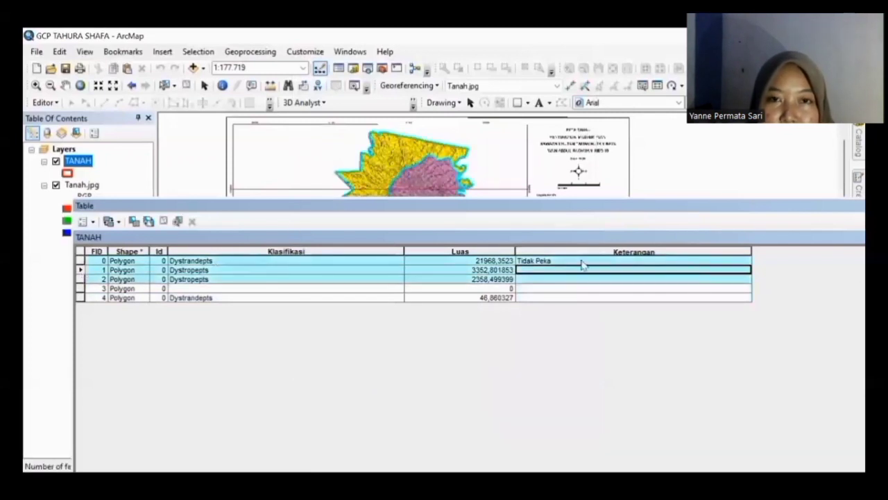
{"action": "right_click", "coordinate": [582, 254]}
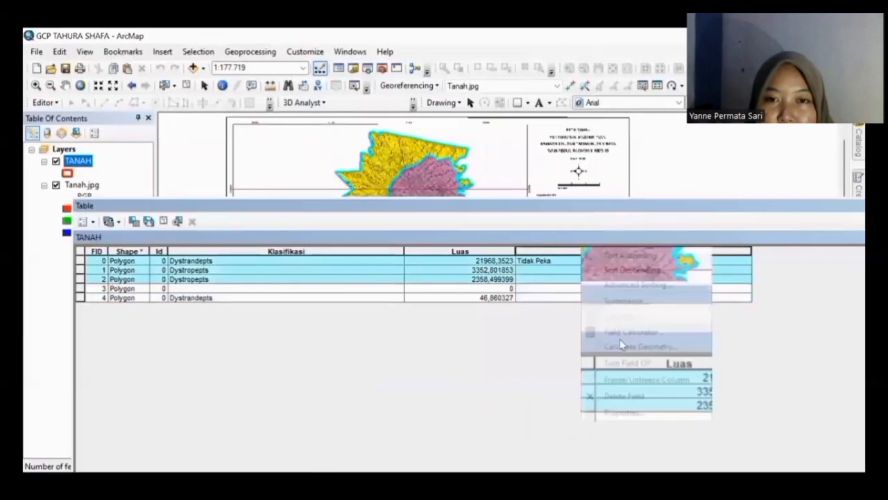
{"action": "left_click", "coordinate": [612, 332]}
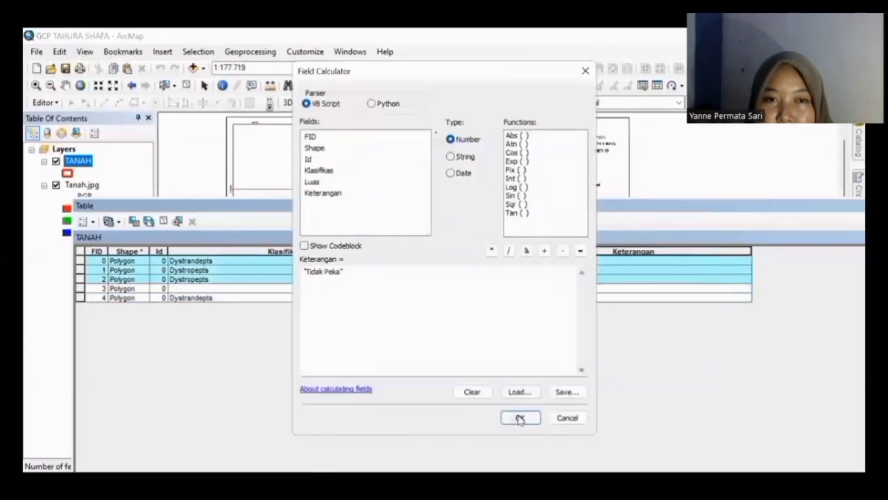
{"action": "left_click", "coordinate": [519, 419]}
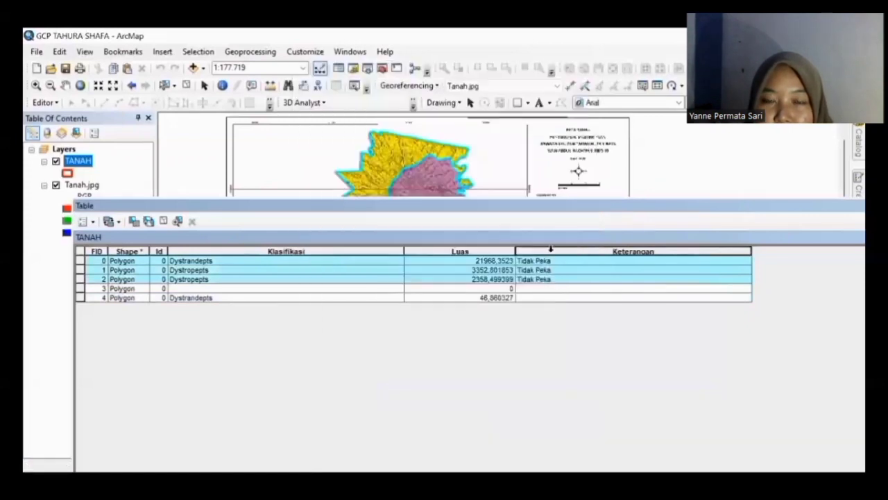
Step: Cancel the stray Calculate Geometry, re-apply "Tidak Peka" as String, then select only FID 4
{"action": "right_click", "coordinate": [554, 254]}
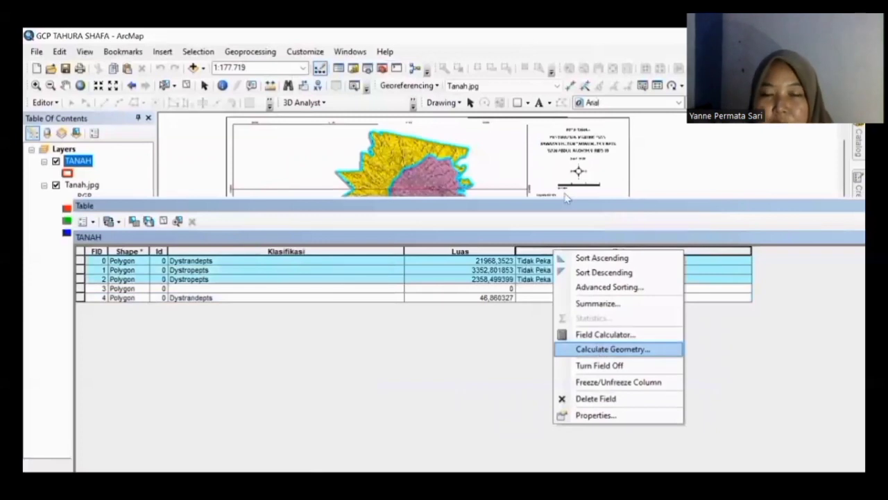
{"action": "key", "text": "Return"}
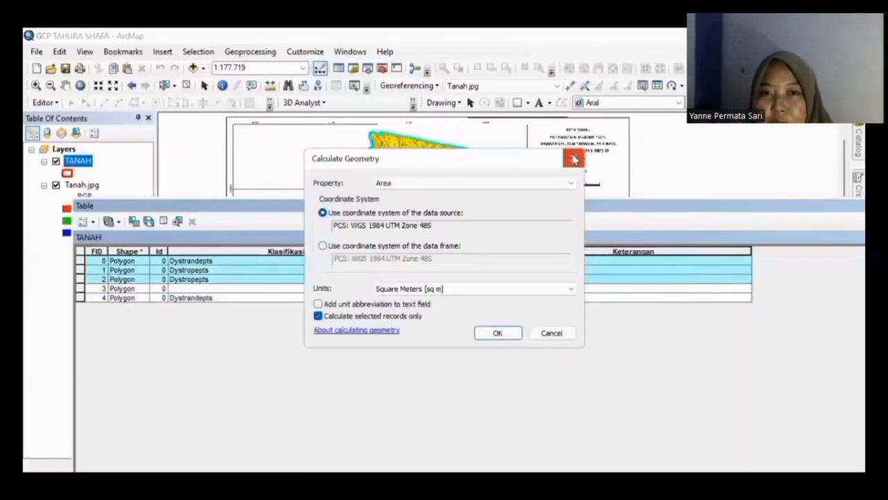
{"action": "left_click", "coordinate": [574, 159]}
{"action": "right_click", "coordinate": [594, 253]}
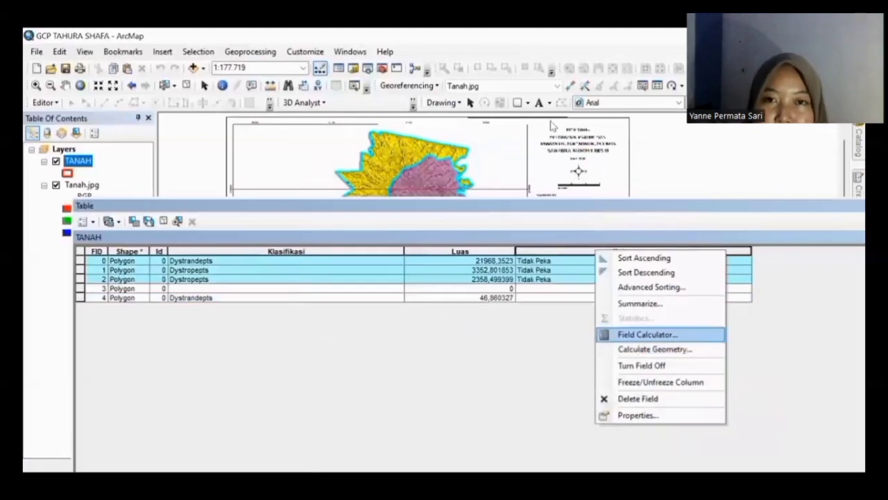
{"action": "left_click", "coordinate": [464, 157]}
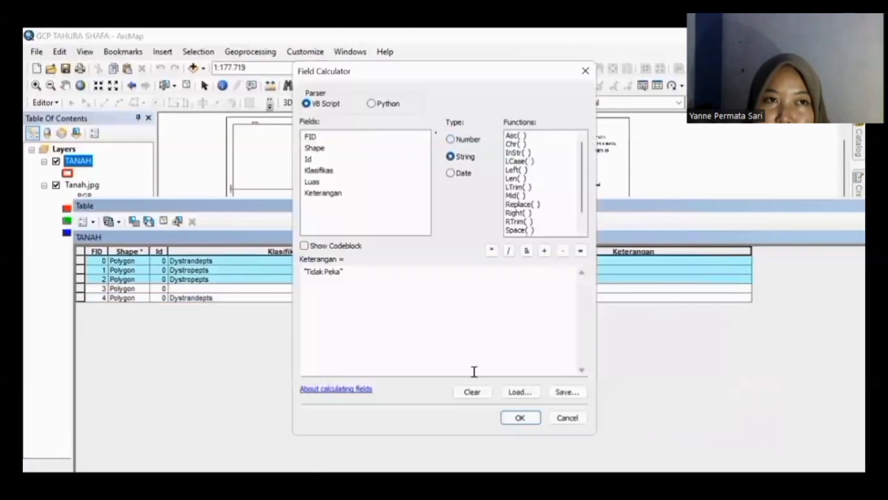
{"action": "left_click", "coordinate": [518, 417]}
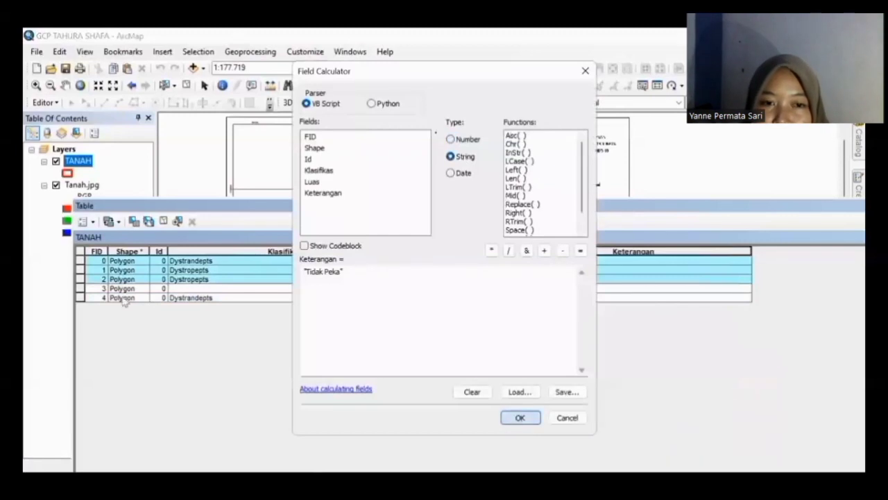
{"action": "left_click", "coordinate": [82, 298]}
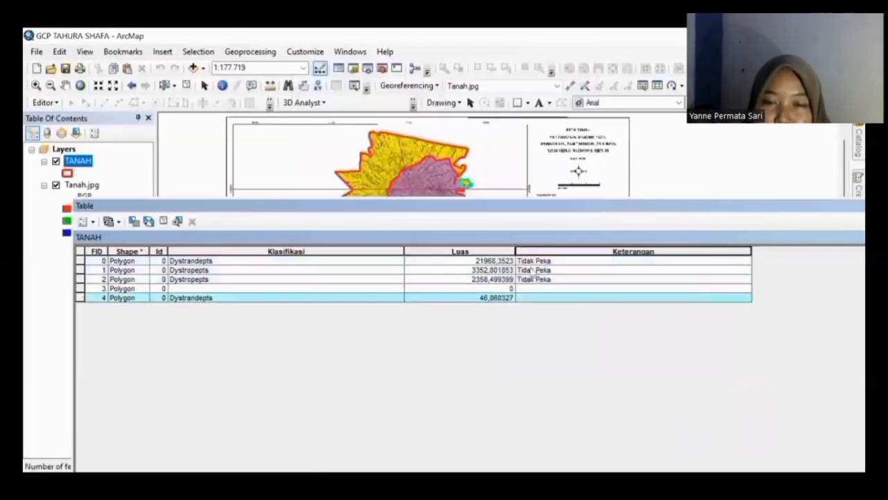
{"action": "right_click", "coordinate": [576, 251]}
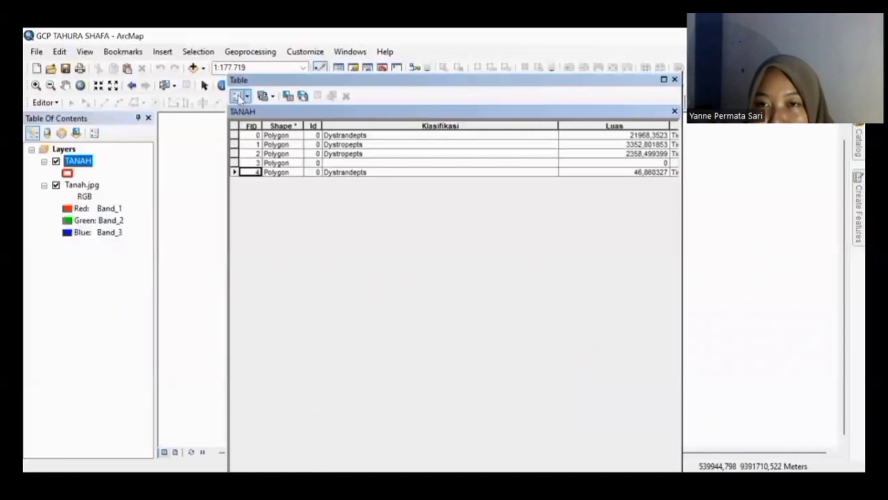
Step: Add a Double-type field named Skor after correcting a mistyped name
{"action": "left_click", "coordinate": [240, 97]}
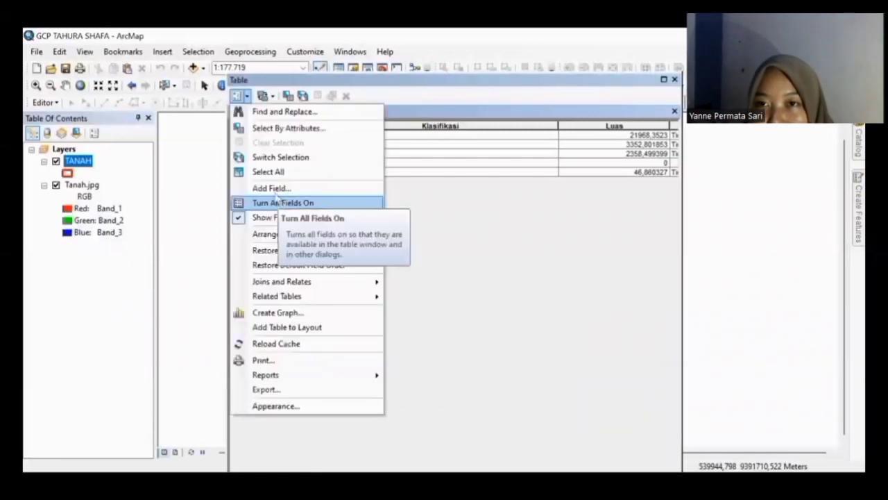
{"action": "left_click", "coordinate": [271, 188]}
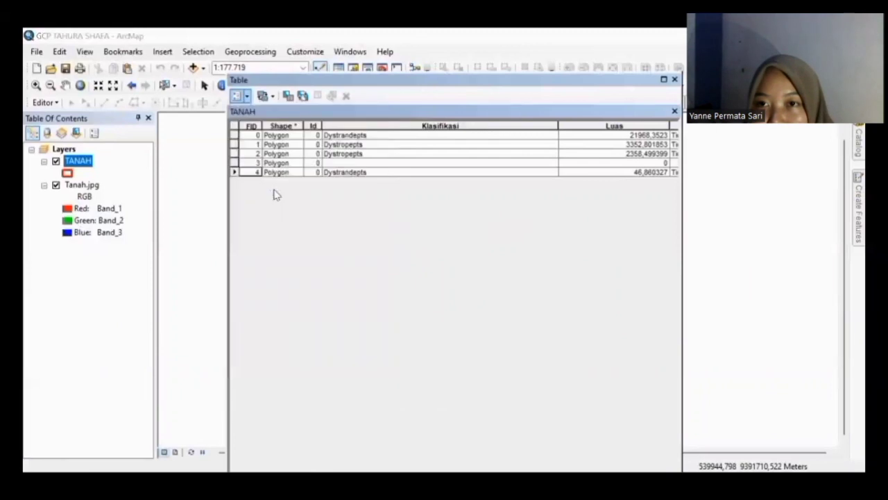
{"action": "type", "text": "Ke"}
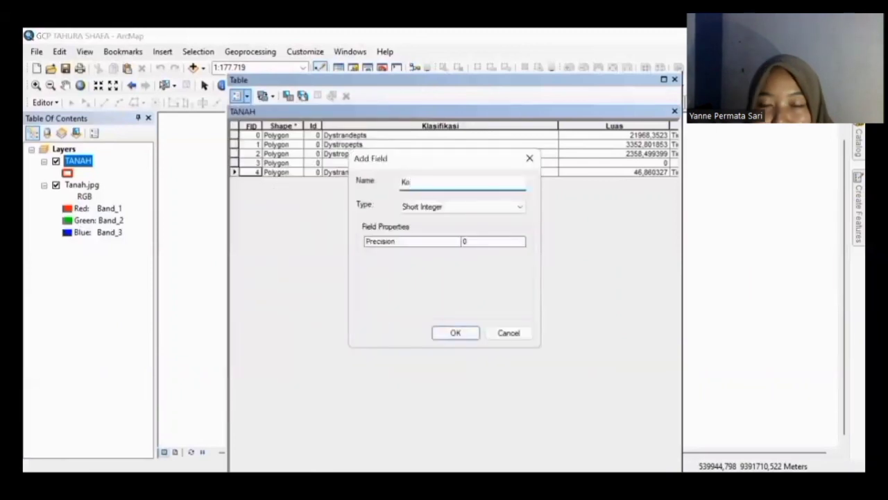
{"action": "key", "text": "BackSpace"}
{"action": "key", "text": "BackSpace"}
{"action": "type", "text": "Skor"}
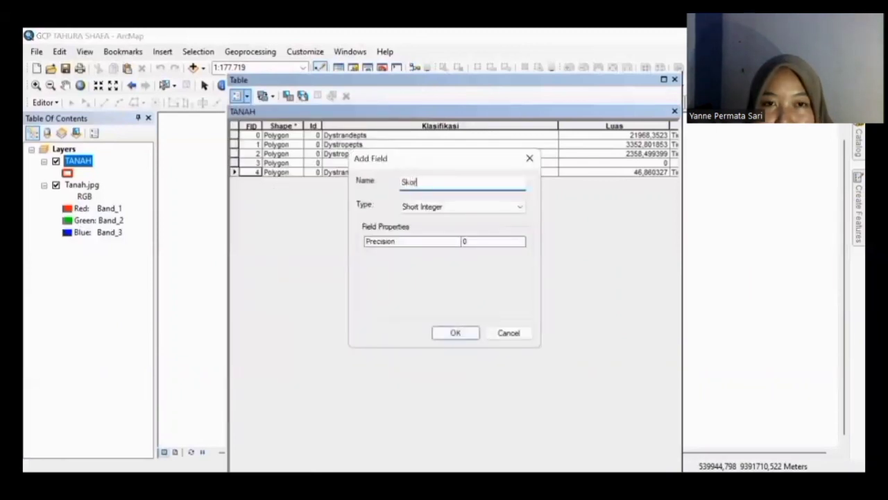
{"action": "left_click", "coordinate": [444, 208]}
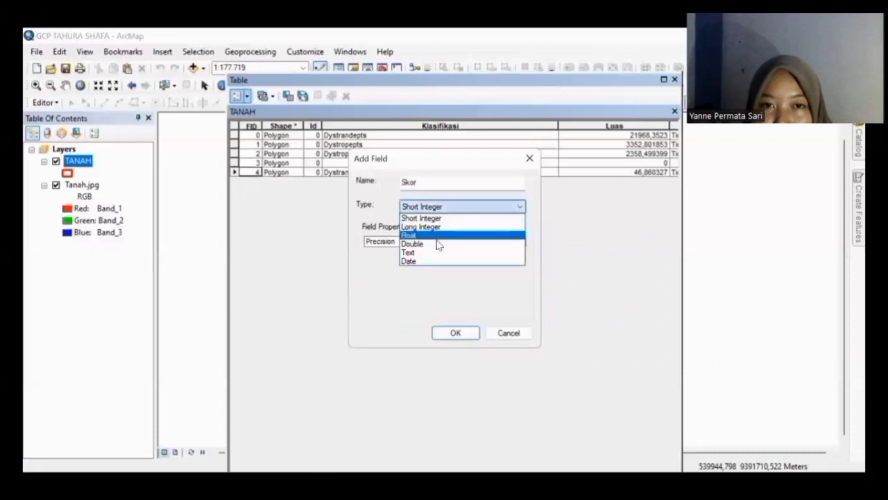
{"action": "left_click", "coordinate": [439, 244]}
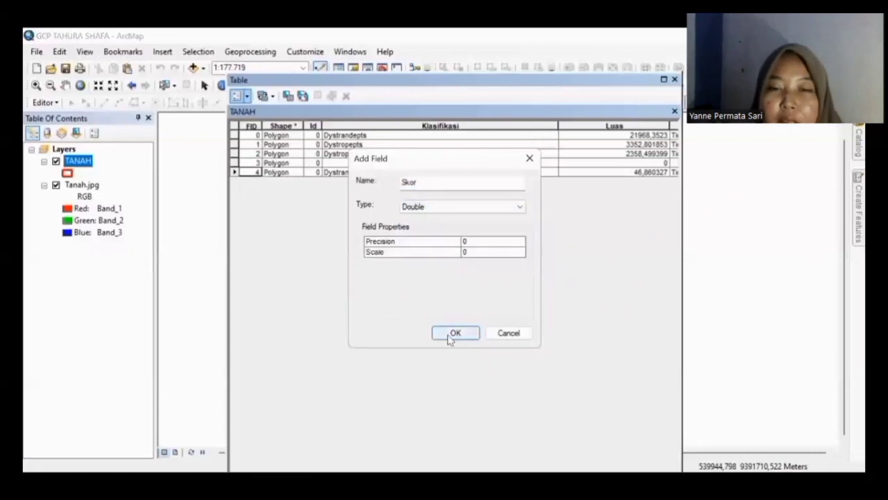
{"action": "left_click", "coordinate": [451, 334]}
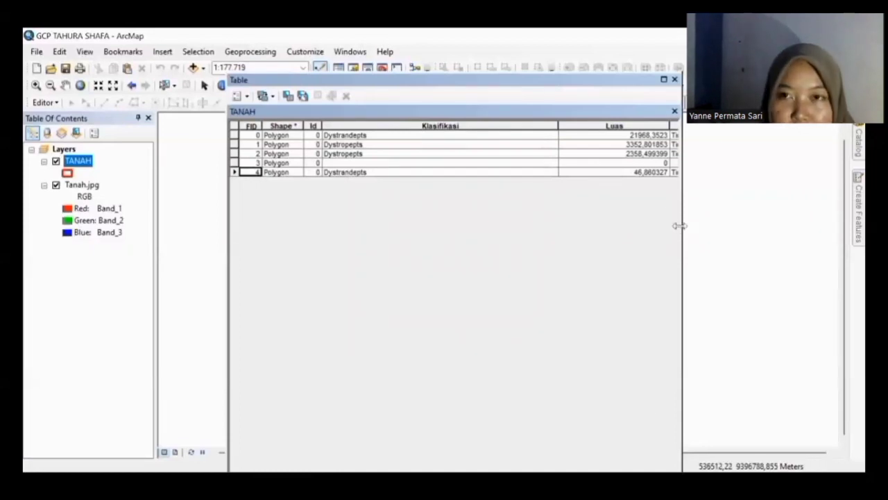
Step: Calculate Skor as 30 for all polygons, close the table, and hide the Tanah.jpg layer
{"action": "left_click_drag", "start_coordinate": [679, 225], "coordinate": [814, 226]}
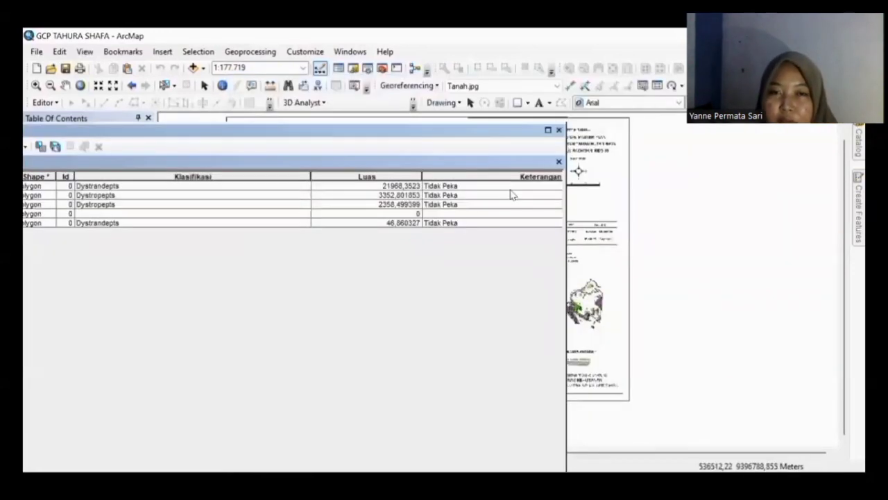
{"action": "left_click", "coordinate": [511, 194]}
{"action": "key", "text": "Tab"}
{"action": "key", "text": "Tab"}
{"action": "key", "text": "Tab"}
{"action": "key", "text": "Tab"}
{"action": "key", "text": "Tab"}
{"action": "key", "text": "Tab"}
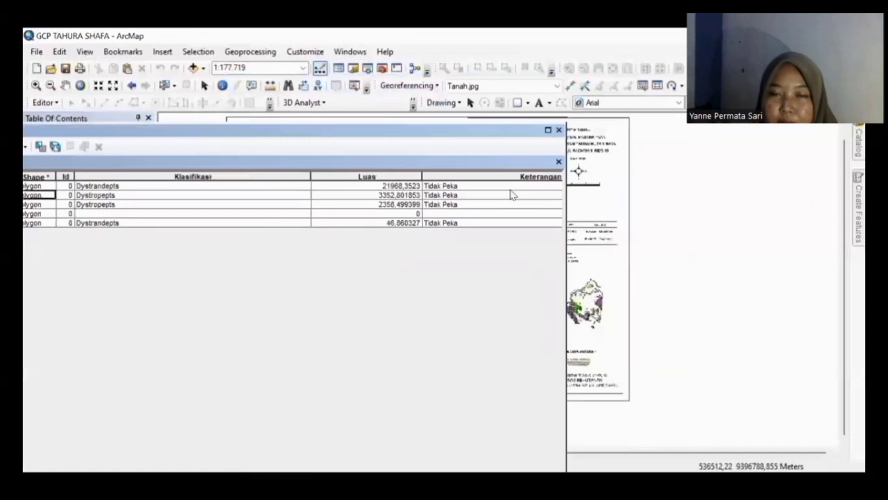
{"action": "key", "text": "Tab"}
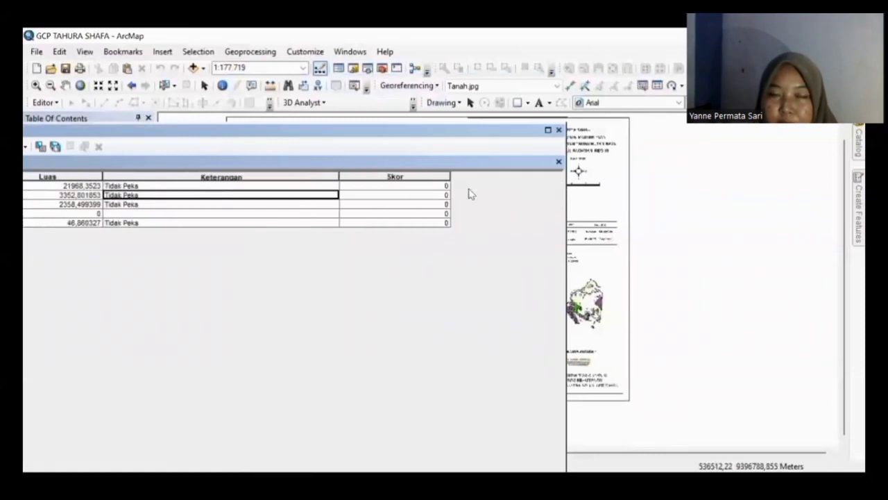
{"action": "left_click", "coordinate": [426, 174]}
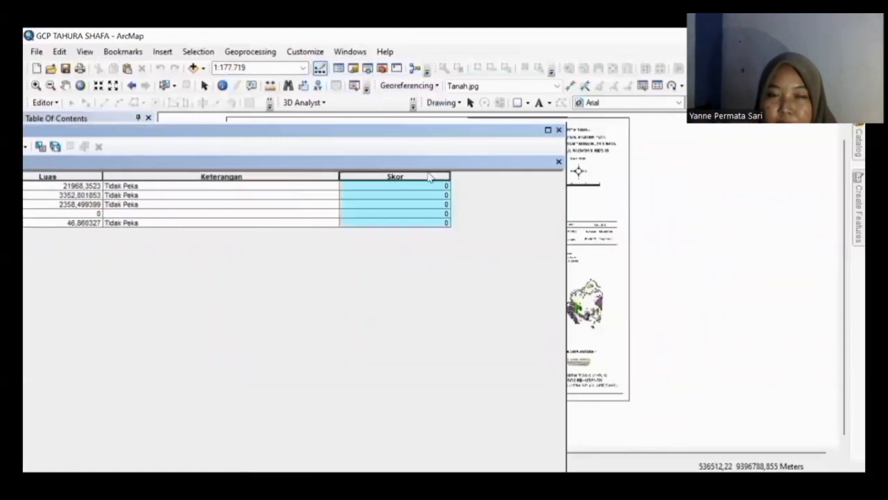
{"action": "right_click", "coordinate": [428, 177]}
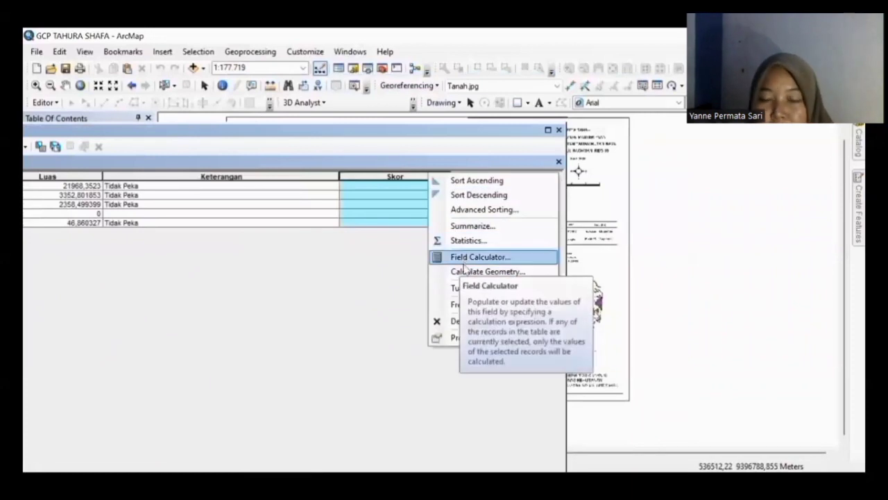
{"action": "left_click", "coordinate": [462, 257]}
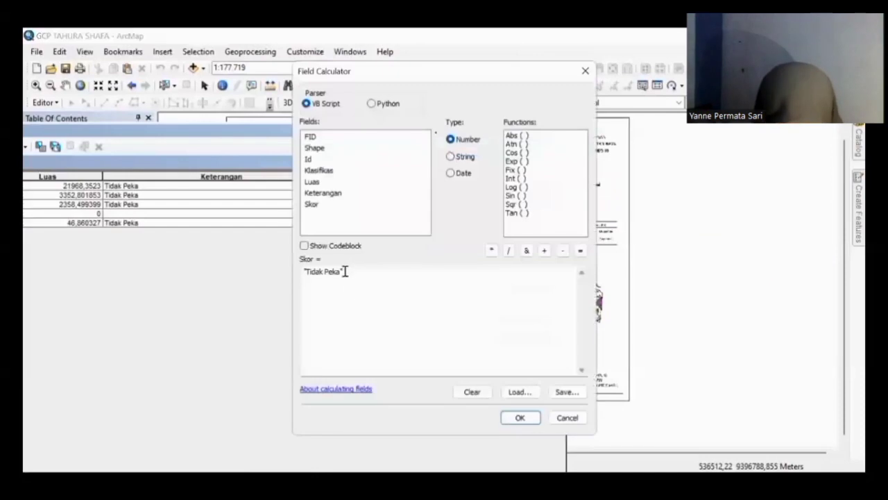
{"action": "left_click_drag", "start_coordinate": [341, 272], "coordinate": [242, 291]}
{"action": "key", "text": "BackSpace"}
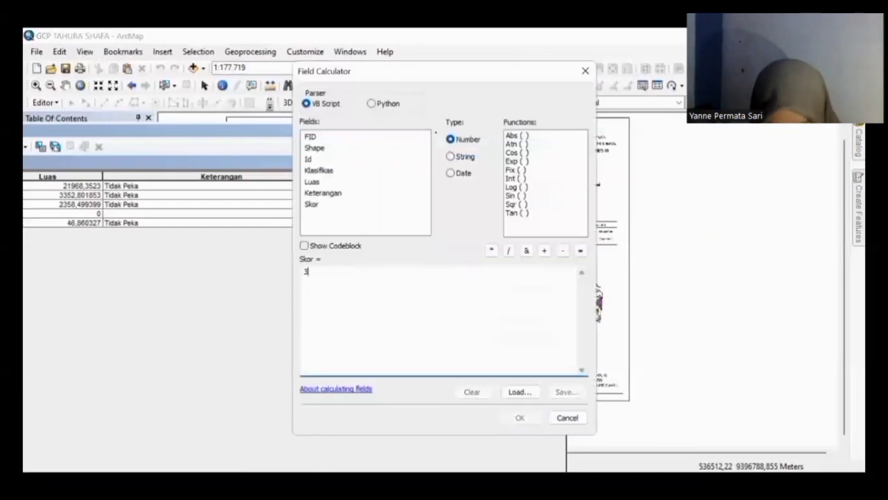
{"action": "type", "text": "30"}
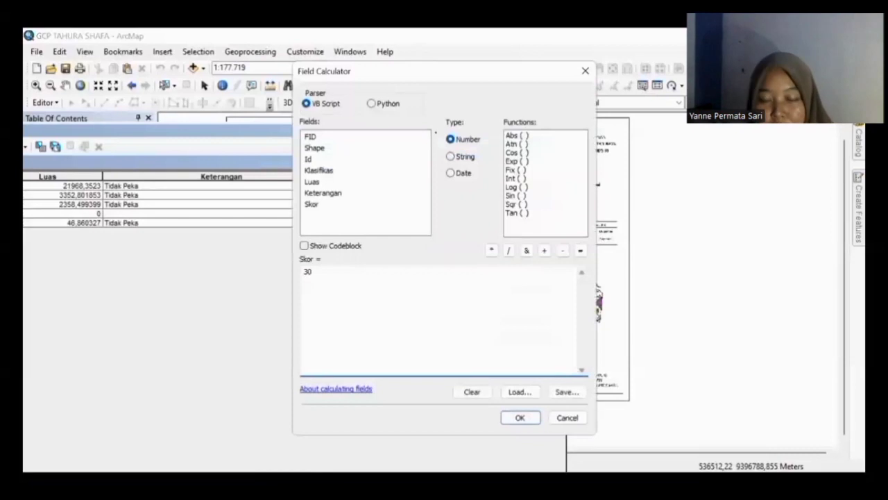
{"action": "left_click", "coordinate": [521, 422]}
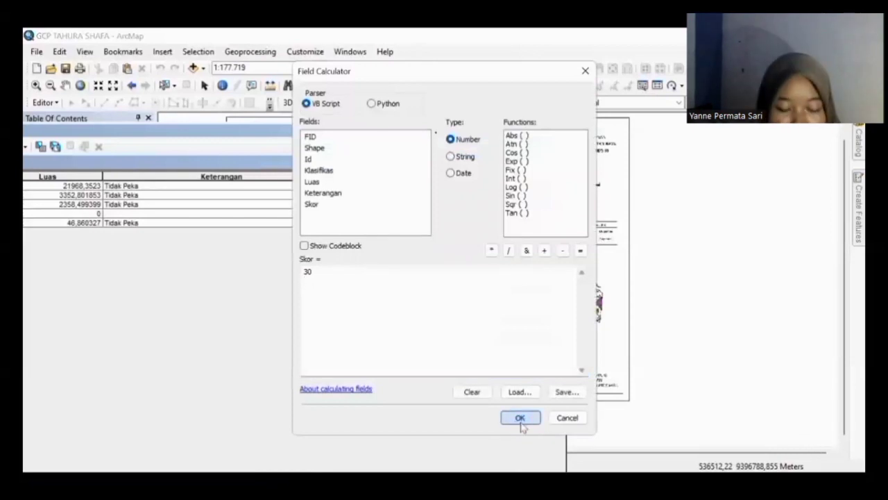
{"action": "left_click", "coordinate": [559, 130]}
{"action": "left_click", "coordinate": [57, 186]}
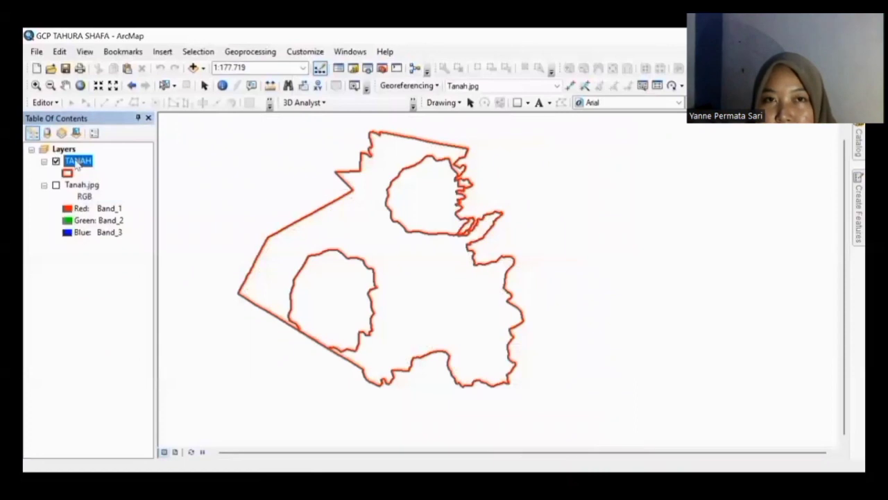
Step: Open the Layer Properties of the TANAH layer from the Table of Contents
{"action": "right_click", "coordinate": [77, 164]}
{"action": "left_click", "coordinate": [118, 435]}
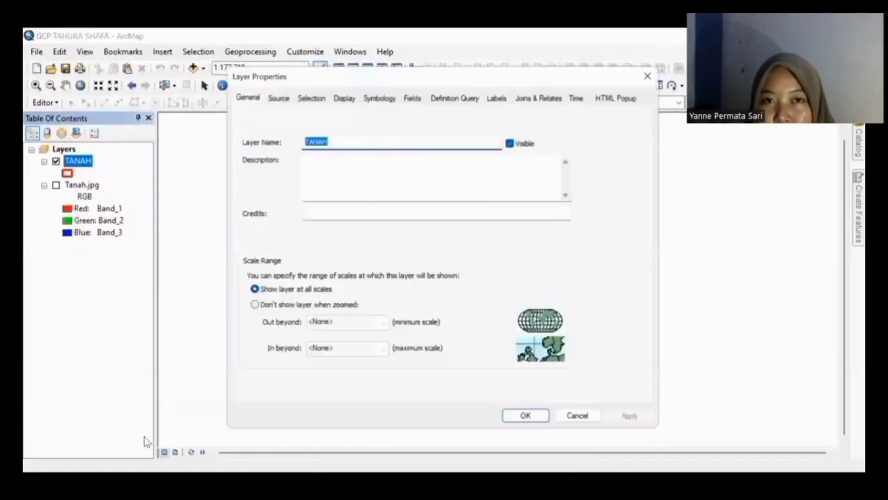
Step: Symbolize TANAH by unique Klasifikasi values (Dystrandepts, Dystropepts) with a colour ramp and apply
{"action": "left_click", "coordinate": [379, 96]}
{"action": "left_click", "coordinate": [269, 143]}
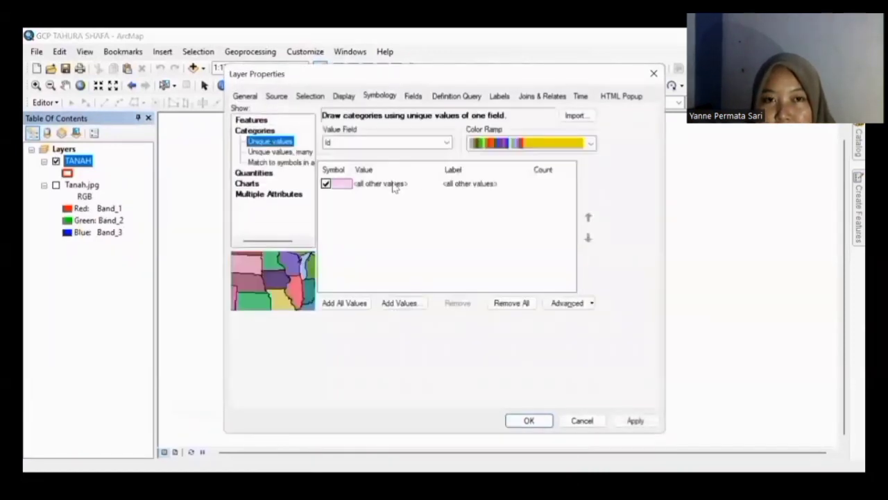
{"action": "left_click", "coordinate": [357, 308]}
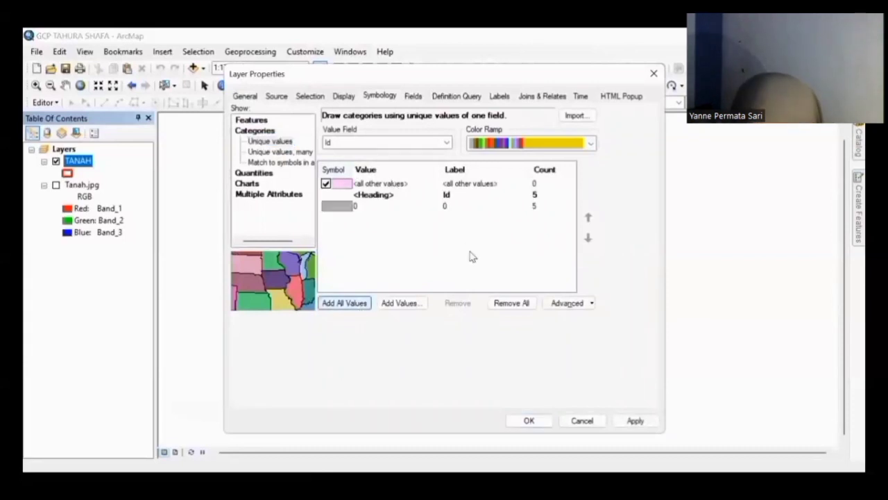
{"action": "left_click", "coordinate": [590, 144]}
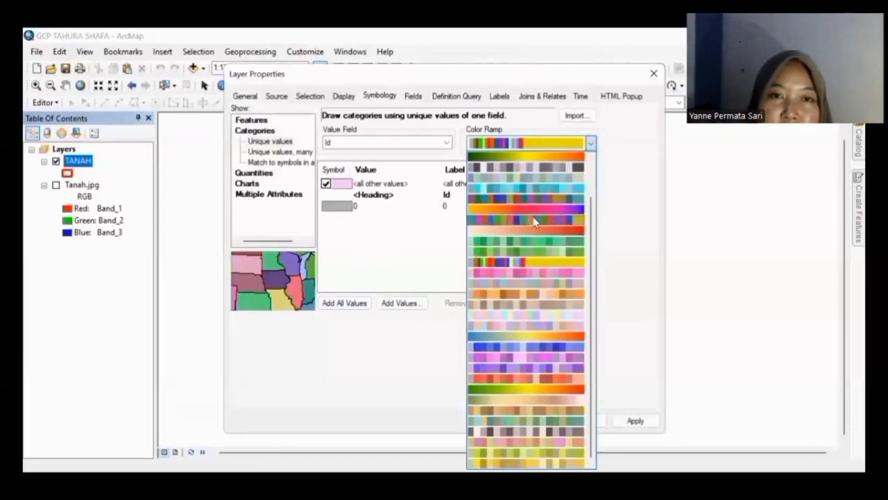
{"action": "left_click", "coordinate": [533, 219]}
{"action": "left_click", "coordinate": [543, 207]}
{"action": "left_click", "coordinate": [446, 167]}
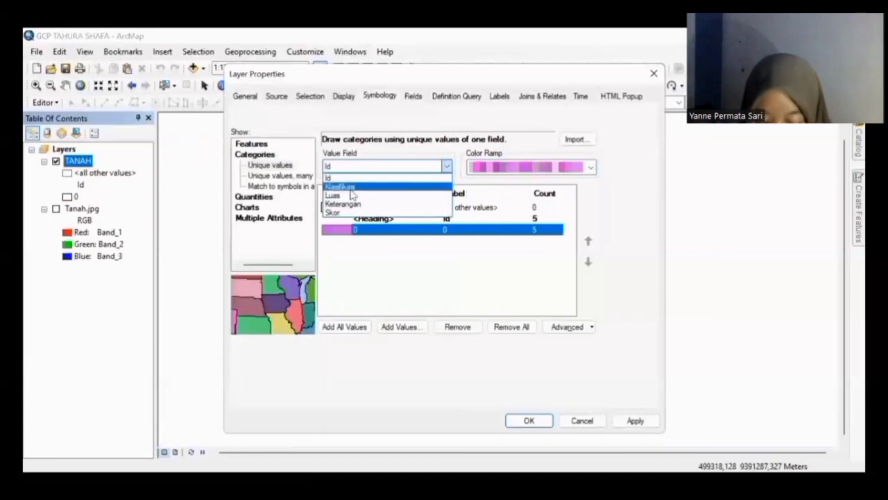
{"action": "left_click", "coordinate": [351, 188]}
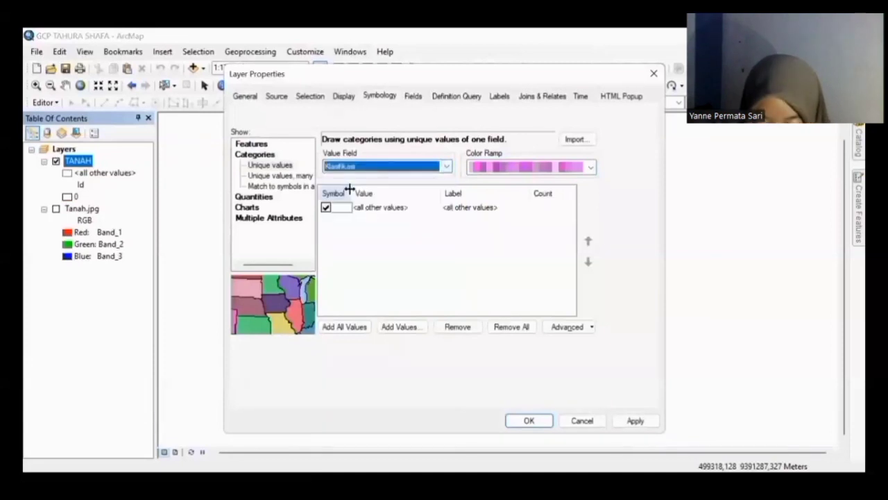
{"action": "left_click", "coordinate": [345, 326]}
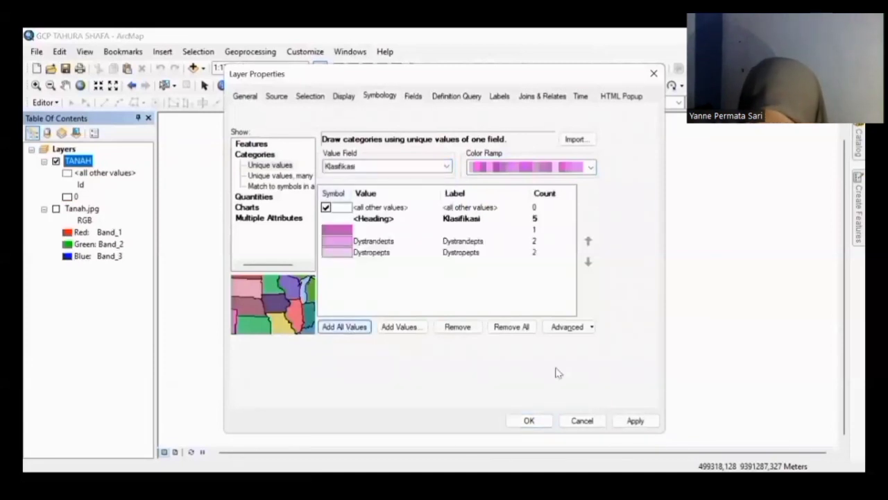
{"action": "left_click", "coordinate": [635, 420]}
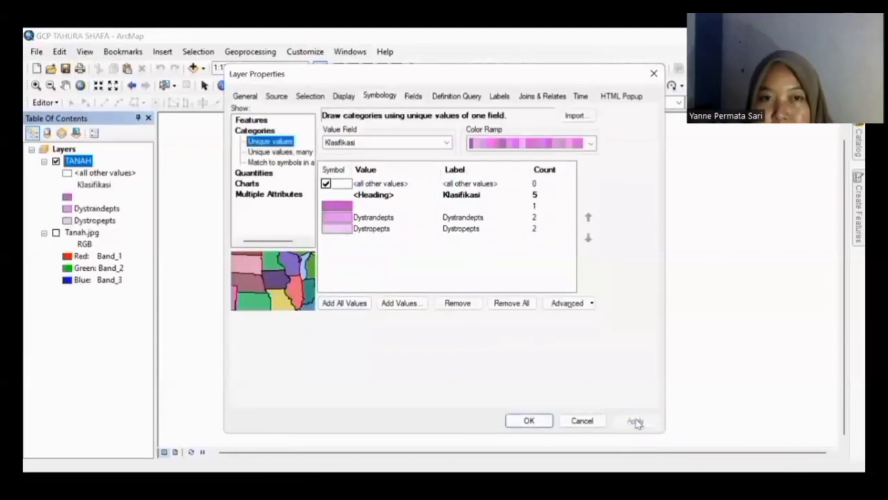
{"action": "left_click", "coordinate": [528, 420]}
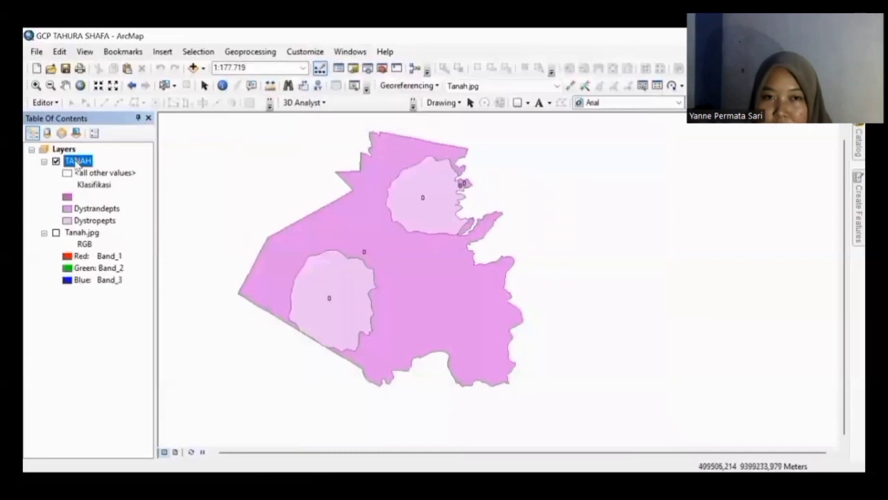
Step: Set the TANAH legend's <all other values> symbol to No Color and close the Symbol Selector
{"action": "right_click", "coordinate": [78, 165]}
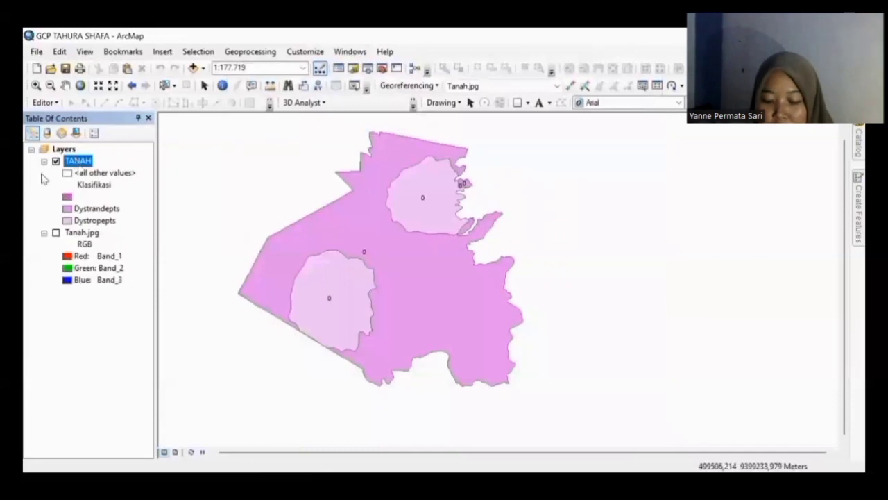
{"action": "left_click", "coordinate": [45, 174]}
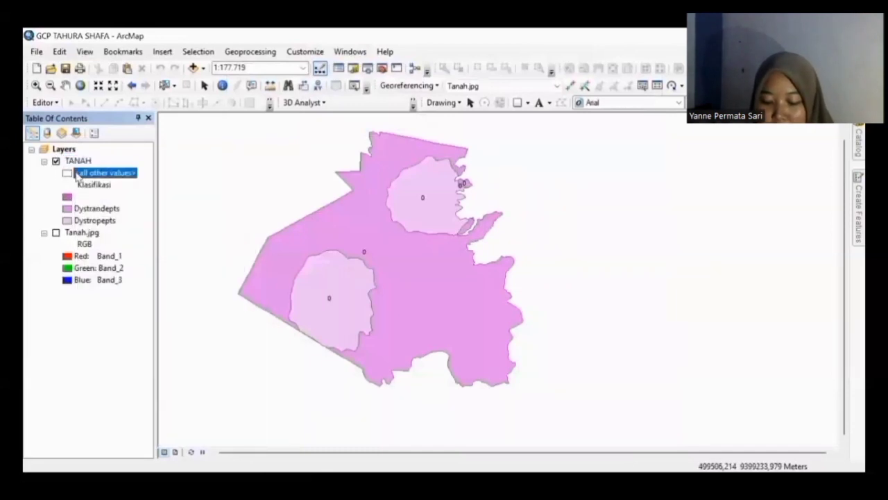
{"action": "right_click", "coordinate": [67, 173]}
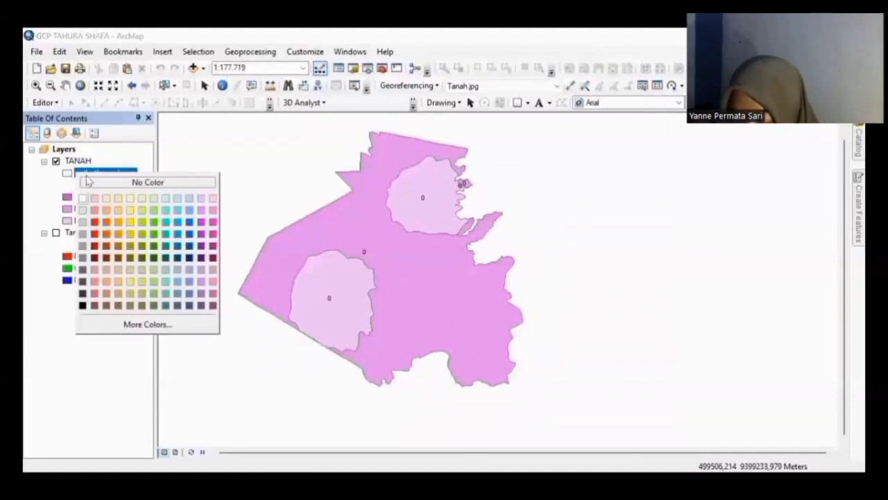
{"action": "left_click", "coordinate": [88, 181]}
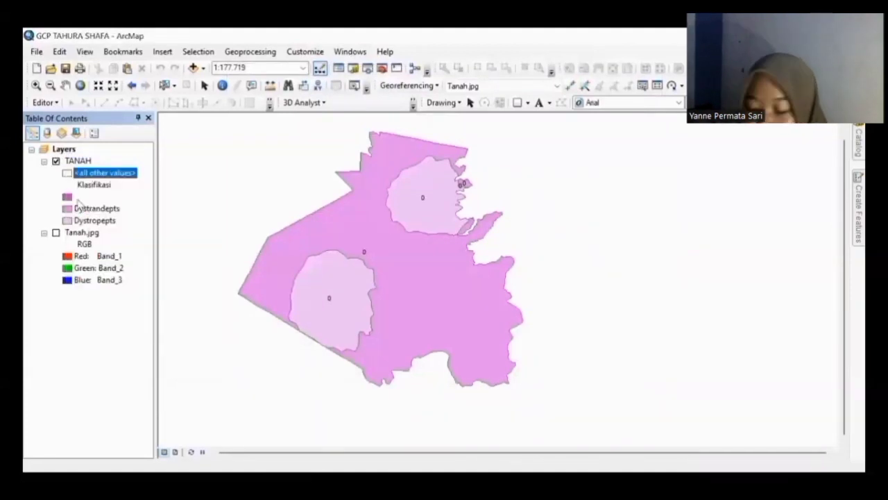
{"action": "left_click", "coordinate": [70, 208]}
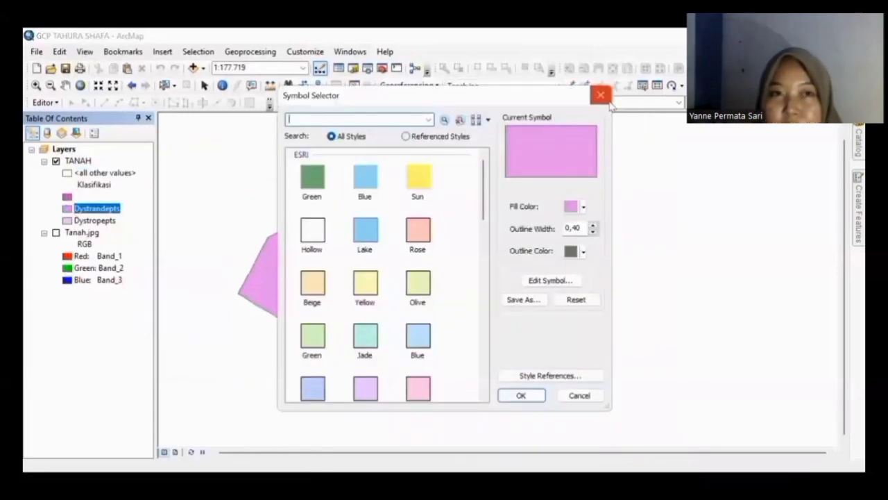
{"action": "left_click", "coordinate": [603, 97]}
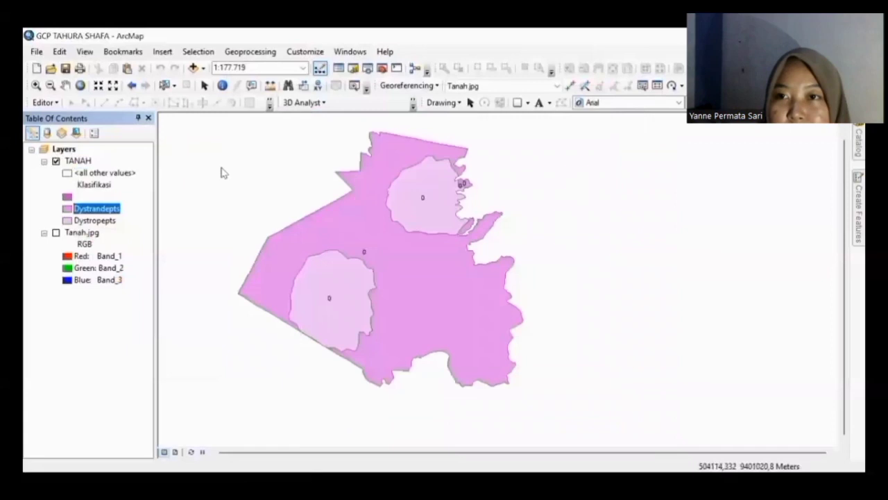
{"action": "left_click", "coordinate": [89, 161]}
Step: Label TANAH by the Klasifikasi field with duplicate labels removed, then turn on the Tanah.jpg layer
{"action": "right_click", "coordinate": [89, 161]}
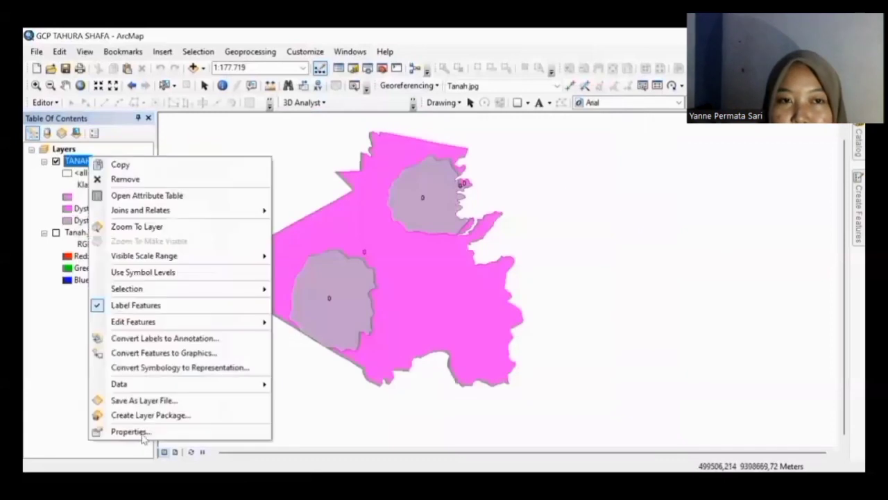
{"action": "left_click", "coordinate": [140, 432]}
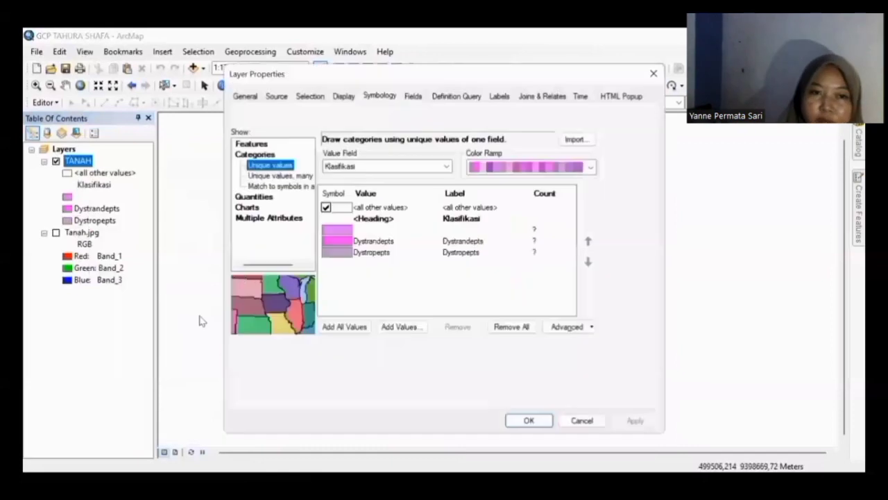
{"action": "left_click", "coordinate": [503, 100]}
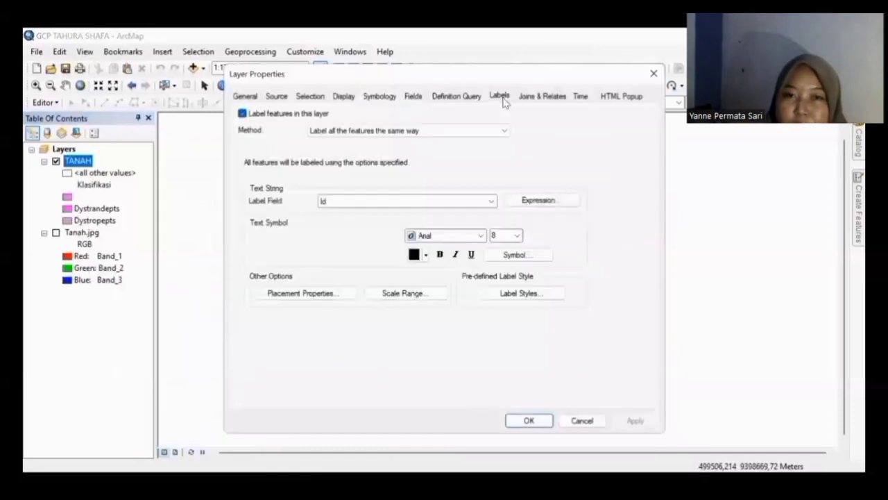
{"action": "left_click", "coordinate": [422, 200]}
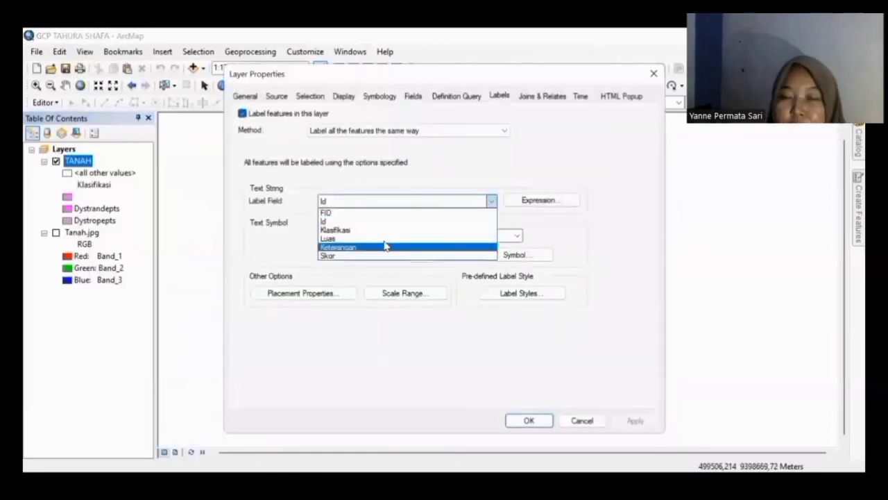
{"action": "left_click", "coordinate": [381, 230]}
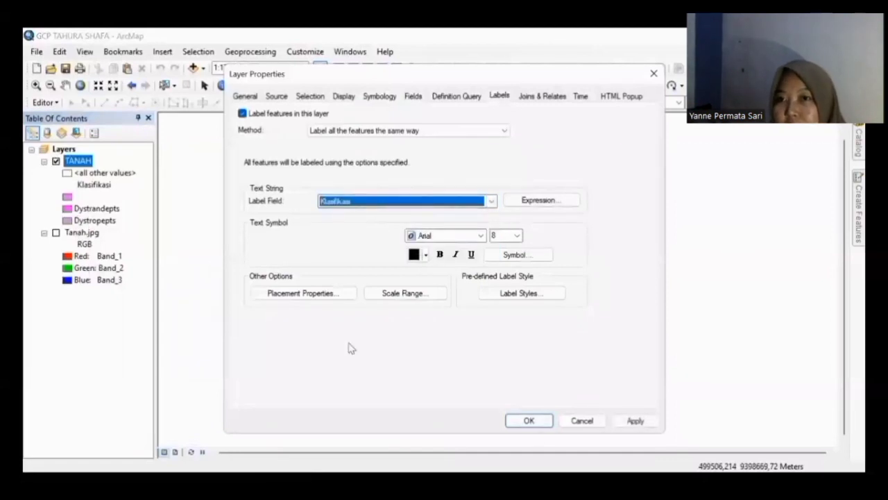
{"action": "left_click", "coordinate": [320, 294]}
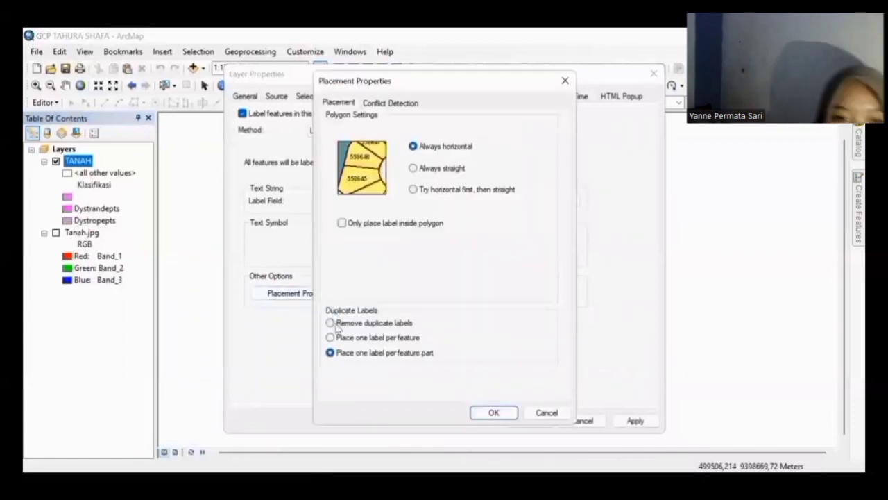
{"action": "left_click", "coordinate": [337, 323]}
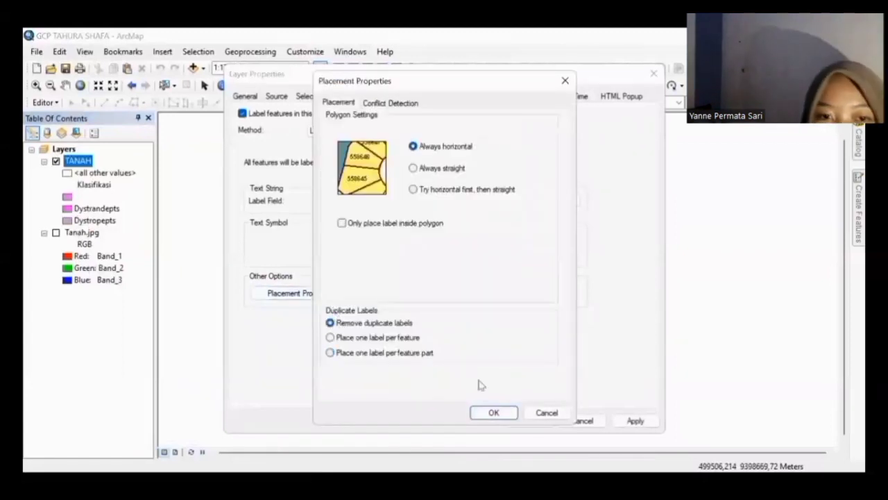
{"action": "left_click", "coordinate": [490, 414]}
{"action": "left_click", "coordinate": [623, 421]}
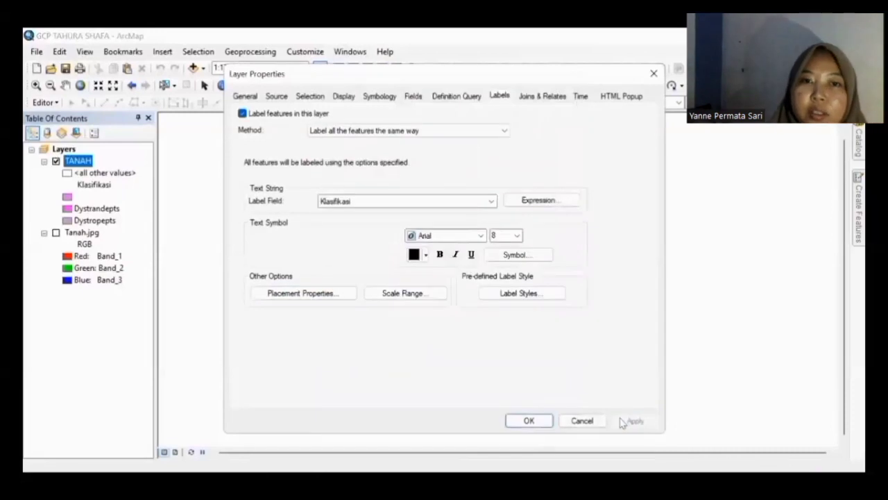
{"action": "left_click", "coordinate": [530, 421]}
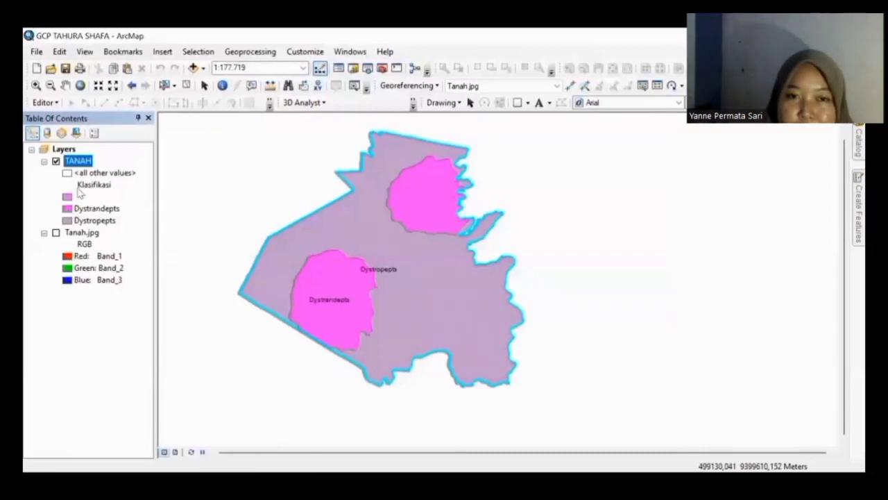
{"action": "left_click", "coordinate": [56, 233]}
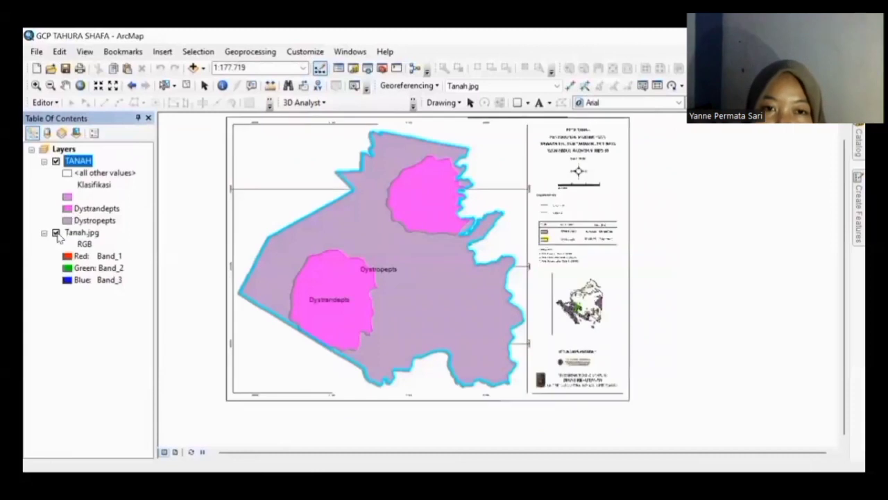
{"action": "left_click", "coordinate": [81, 233]}
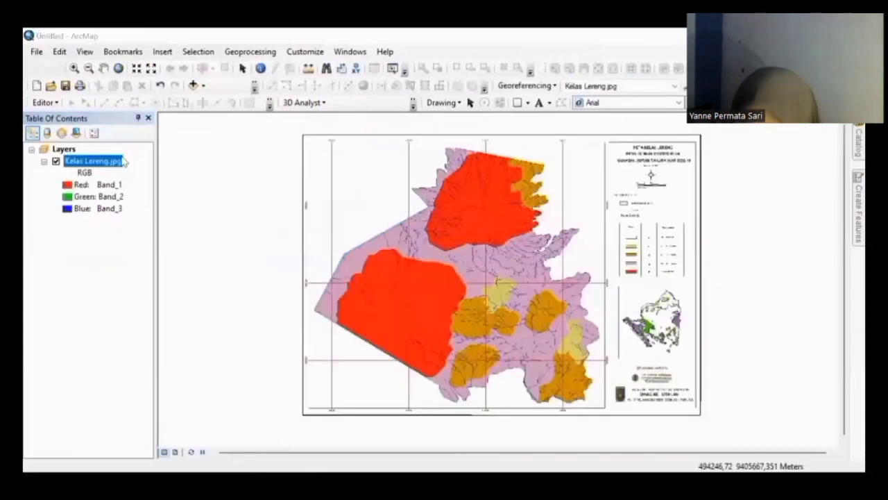
Step: Pick WGS 1984 UTM Zone 48S from Favorites in the data frame's Coordinate System settings
{"action": "left_click", "coordinate": [85, 52]}
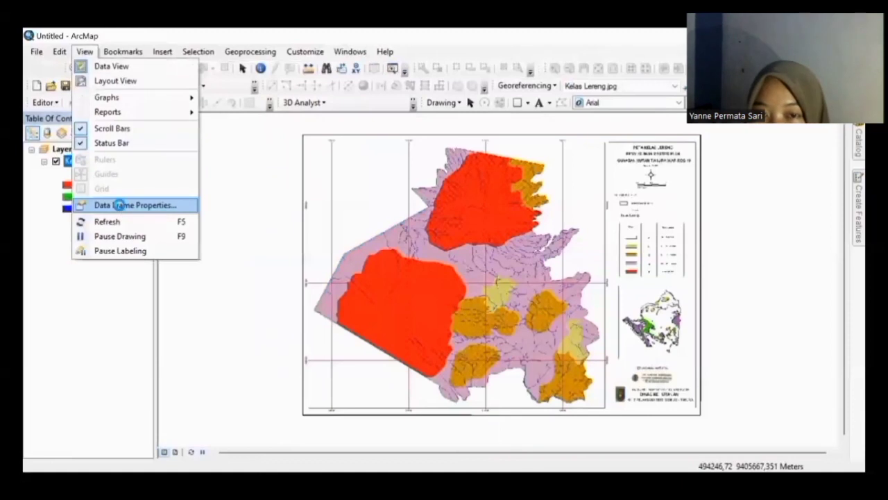
{"action": "left_click", "coordinate": [119, 205]}
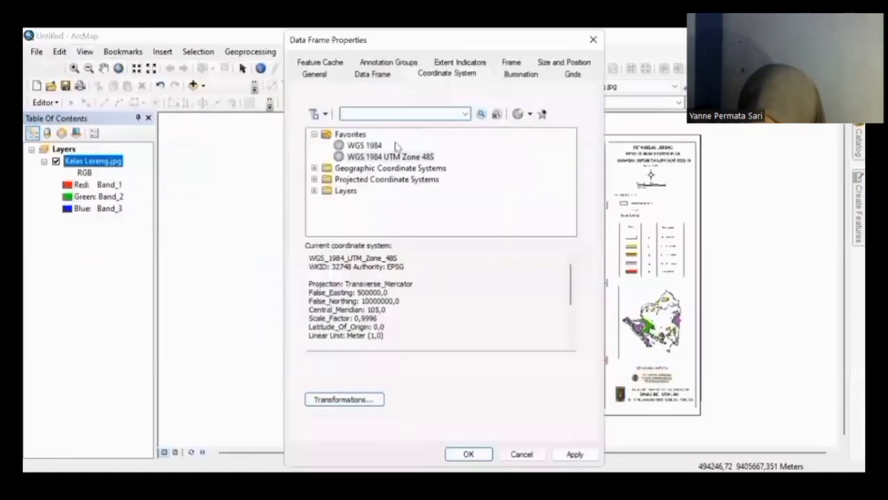
{"action": "left_click", "coordinate": [404, 160]}
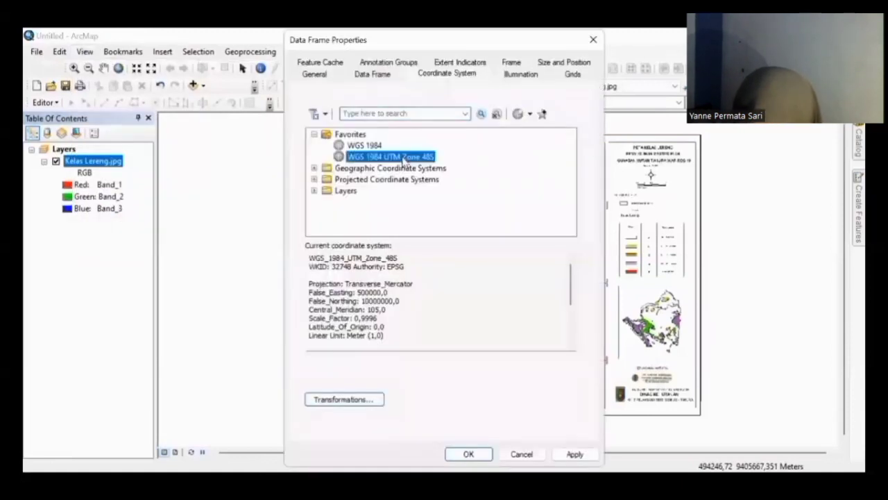
{"action": "left_click", "coordinate": [465, 454]}
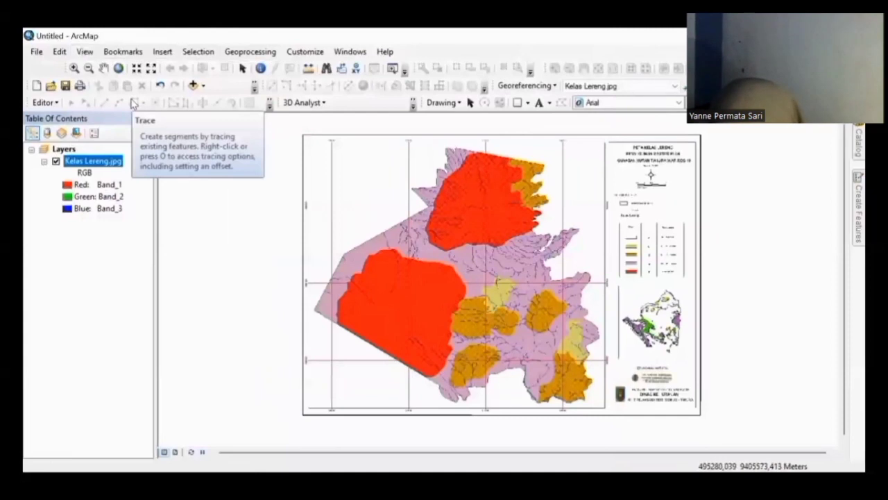
Step: Zoom repeatedly into the 9399500 grid crossing, then zoom out once to see surrounding raster cells
{"action": "left_click", "coordinate": [74, 67]}
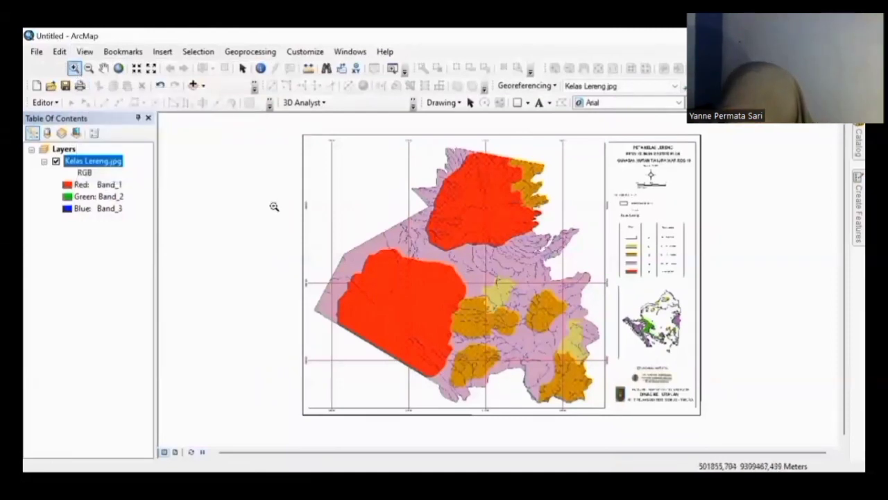
{"action": "scroll", "coordinate": [350, 214], "scroll_direction": "up", "scroll_amount": 3}
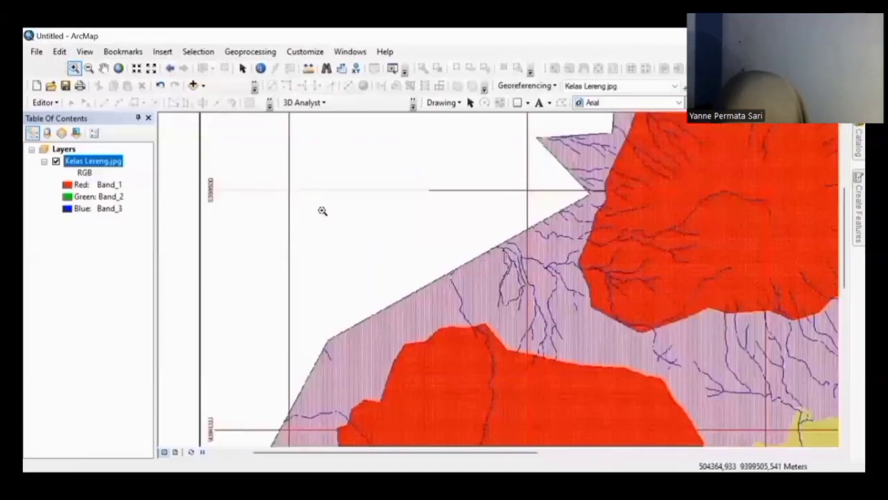
{"action": "left_click", "coordinate": [322, 210]}
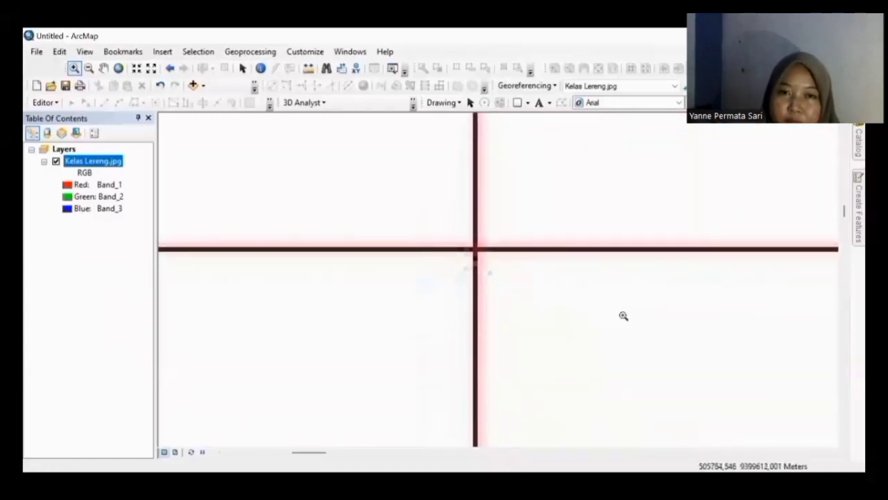
{"action": "scroll", "coordinate": [414, 215], "scroll_direction": "down", "scroll_amount": 2}
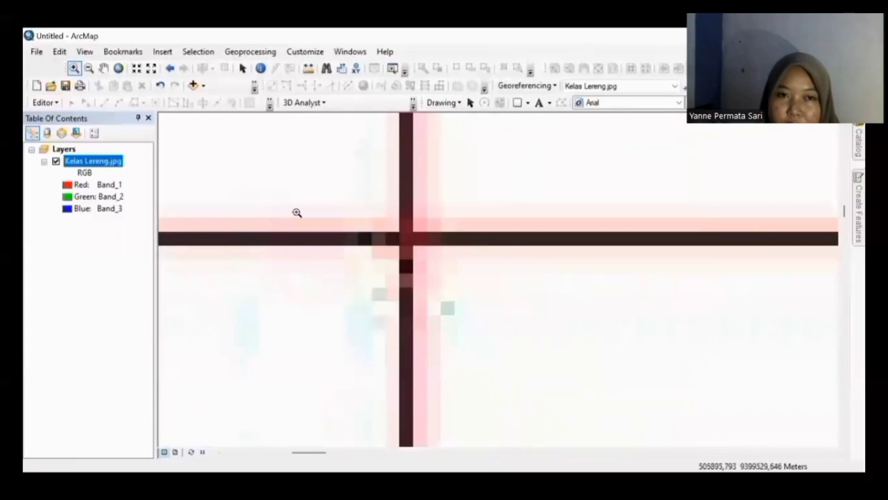
{"action": "scroll", "coordinate": [569, 293], "scroll_direction": "down", "scroll_amount": 2}
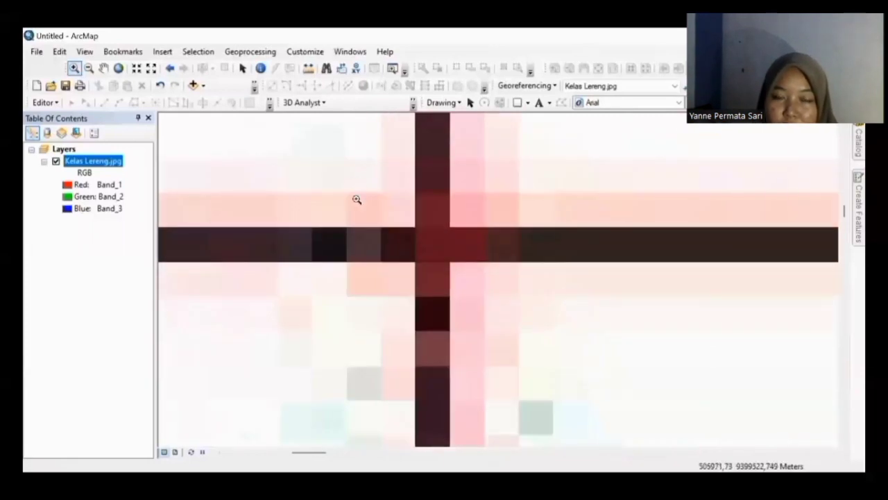
{"action": "scroll", "coordinate": [430, 253], "scroll_direction": "down", "scroll_amount": 2}
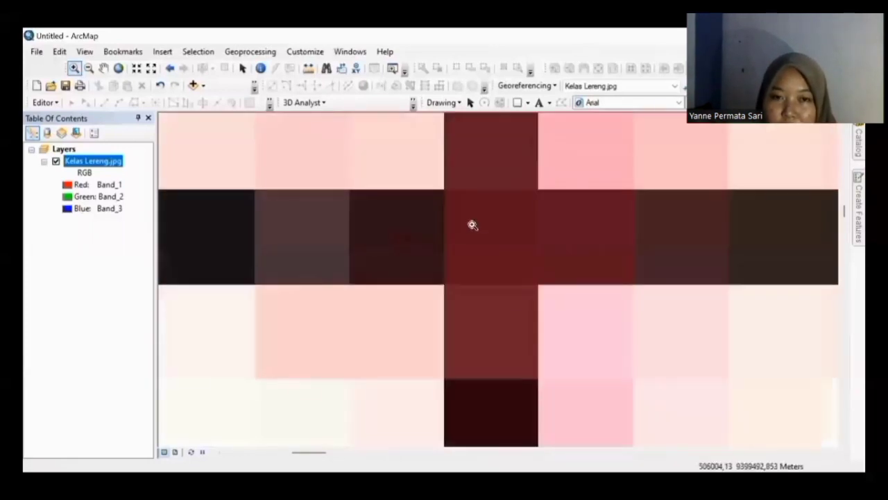
{"action": "scroll", "coordinate": [560, 234], "scroll_direction": "down", "scroll_amount": 2}
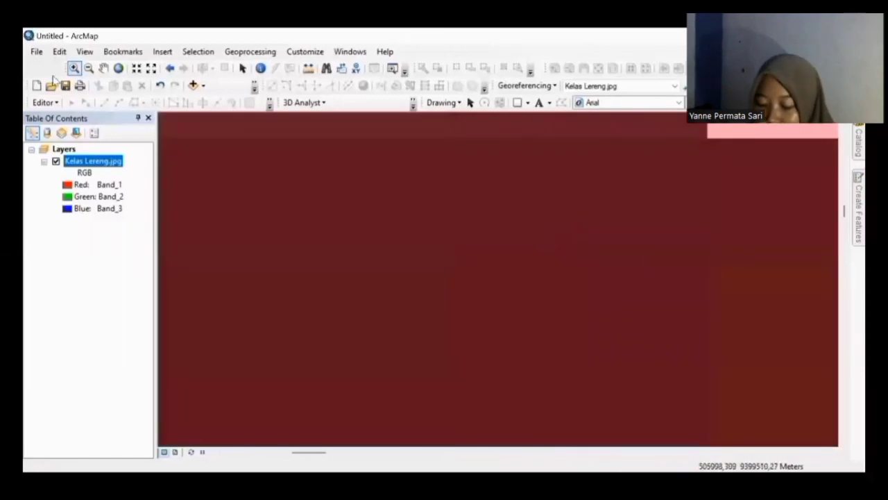
{"action": "left_click", "coordinate": [89, 68]}
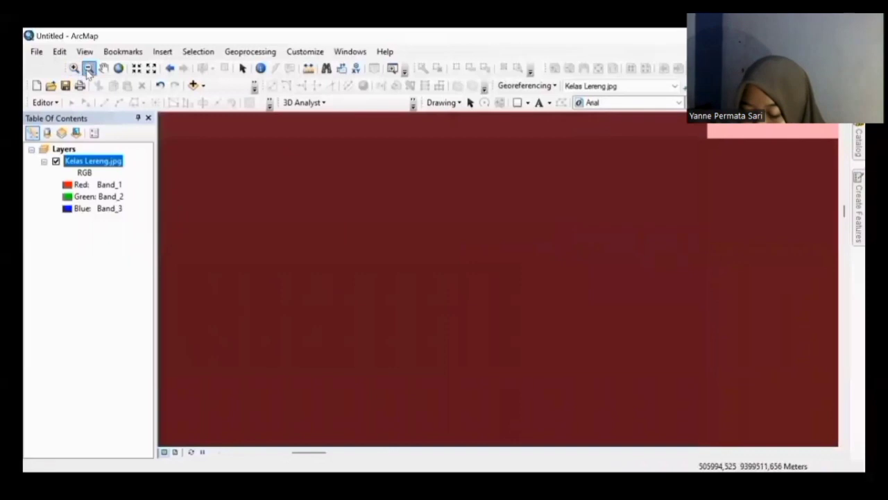
{"action": "left_click", "coordinate": [559, 354]}
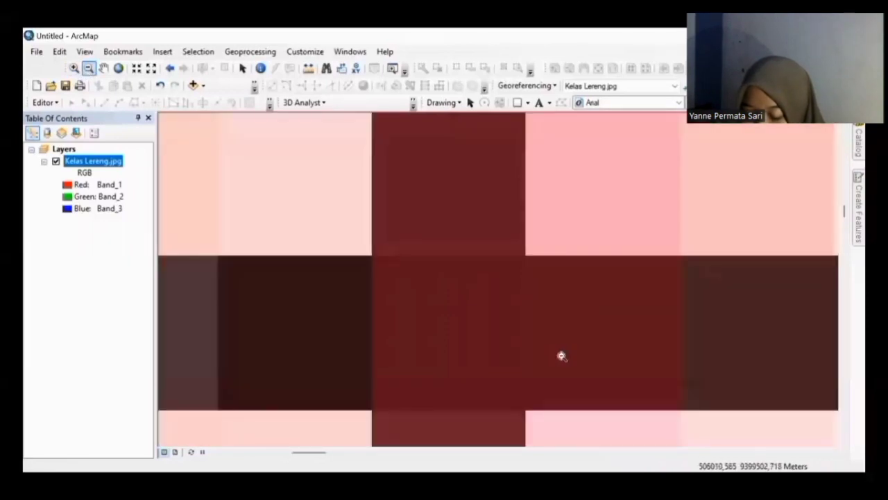
Step: Add control point 1 on the crossing with X 506000, Y 9399500, then Zoom To Layer on Kelas Lereng.jpg
{"action": "left_click", "coordinate": [687, 86]}
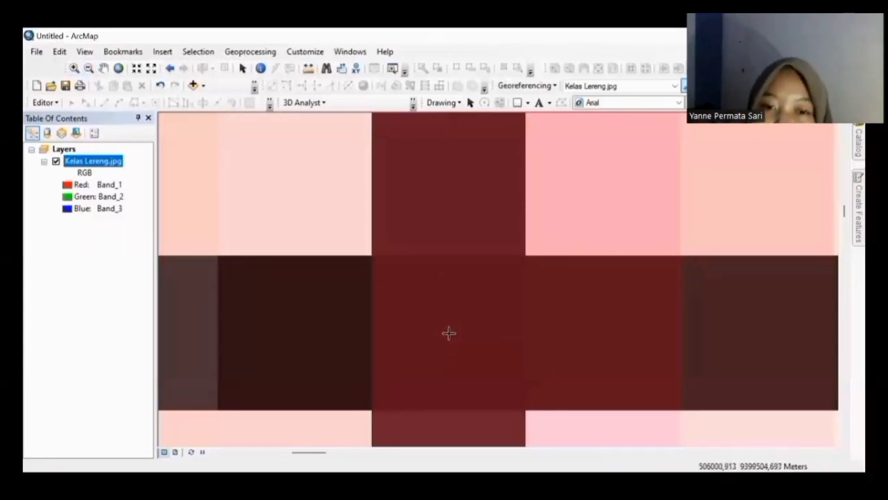
{"action": "key", "text": "Down"}
{"action": "key", "text": "Down"}
{"action": "key", "text": "Down"}
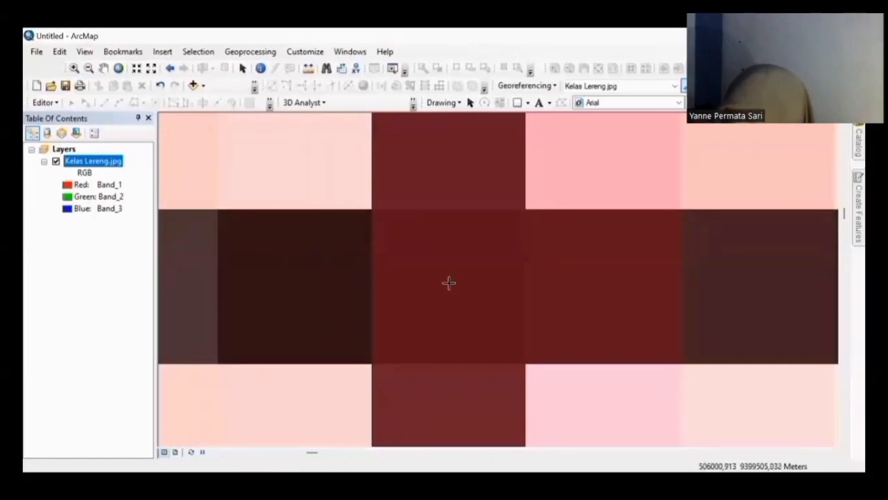
{"action": "left_click", "coordinate": [449, 282]}
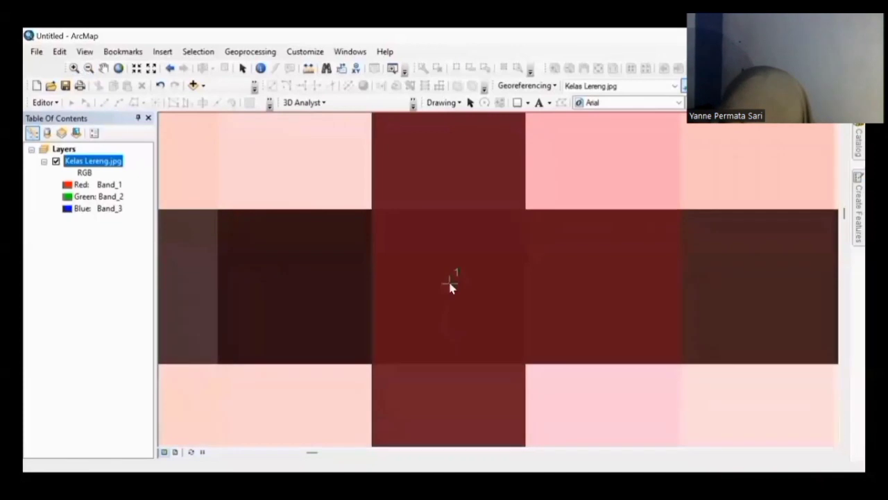
{"action": "right_click", "coordinate": [450, 284]}
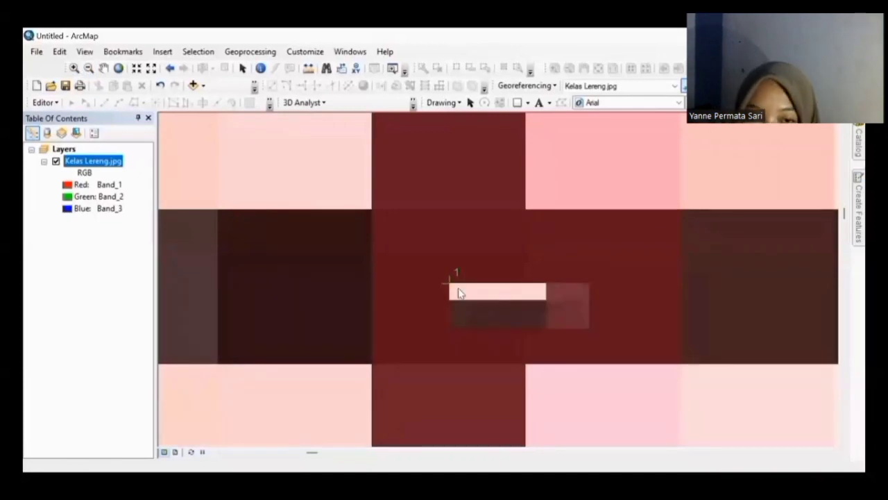
{"action": "left_click", "coordinate": [458, 291]}
{"action": "type", "text": "6000"}
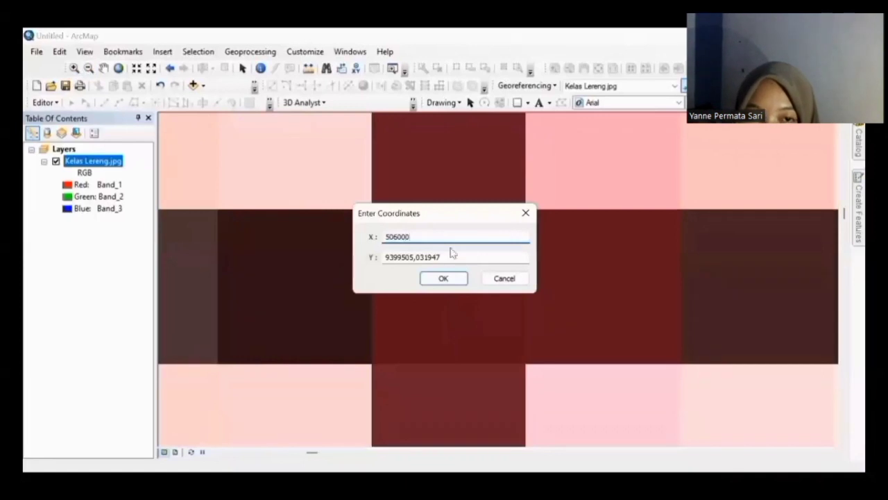
{"action": "left_click_drag", "start_coordinate": [458, 256], "coordinate": [428, 259]}
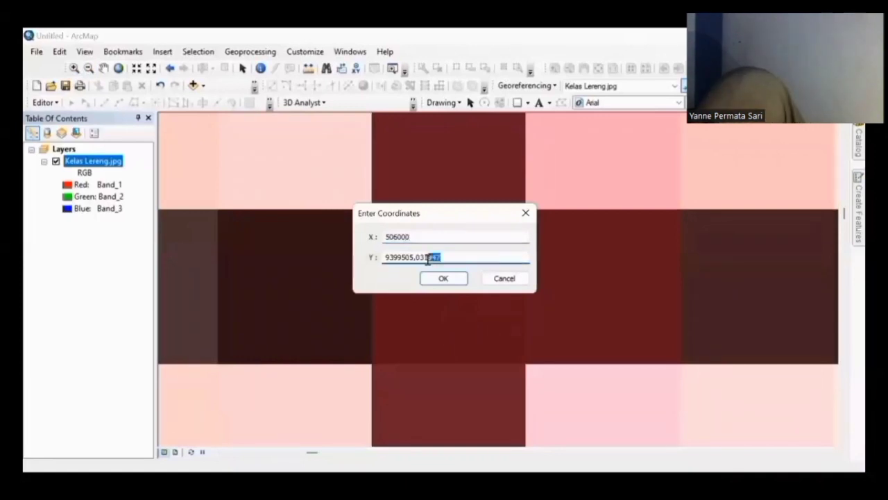
{"action": "key", "text": "BackSpace"}
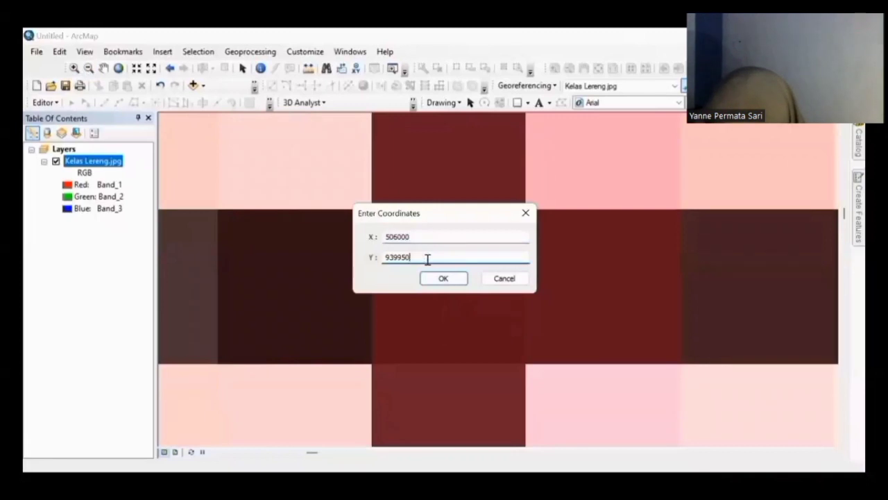
{"action": "type", "text": "0"}
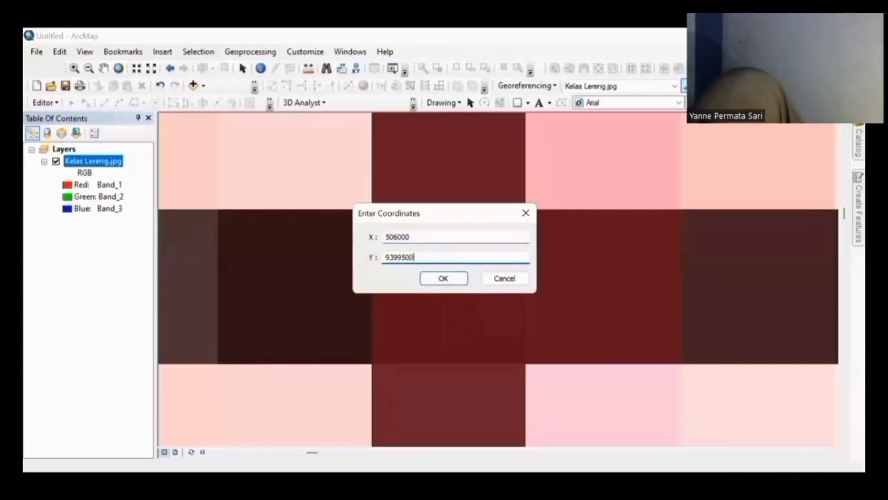
{"action": "left_click", "coordinate": [434, 284]}
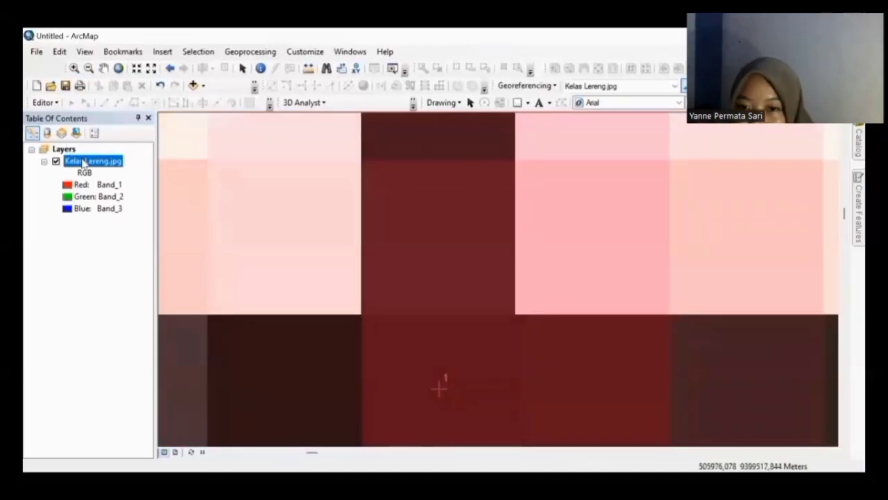
{"action": "right_click", "coordinate": [83, 161]}
{"action": "left_click", "coordinate": [146, 229]}
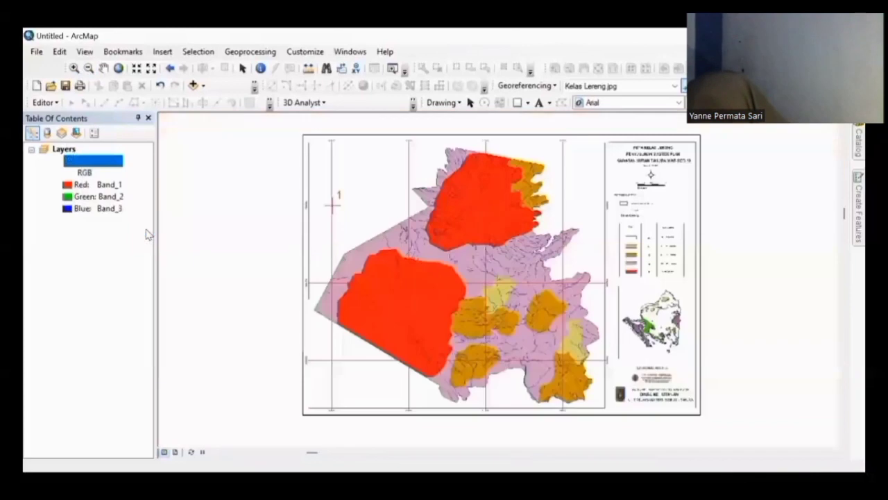
Step: Zoom far into the lower-left grid intersection and nudge the view with arrow keys to centre it
{"action": "left_click", "coordinate": [73, 67]}
{"action": "left_click", "coordinate": [355, 374]}
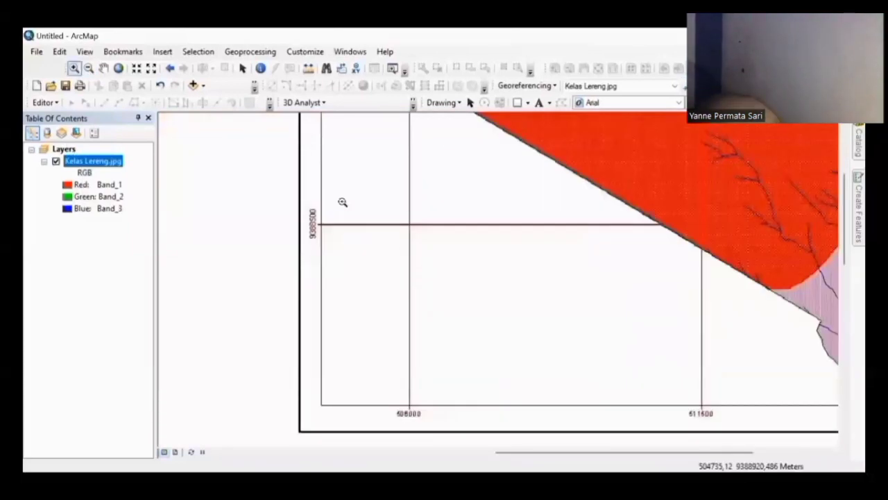
{"action": "left_click_drag", "start_coordinate": [342, 202], "coordinate": [468, 277]}
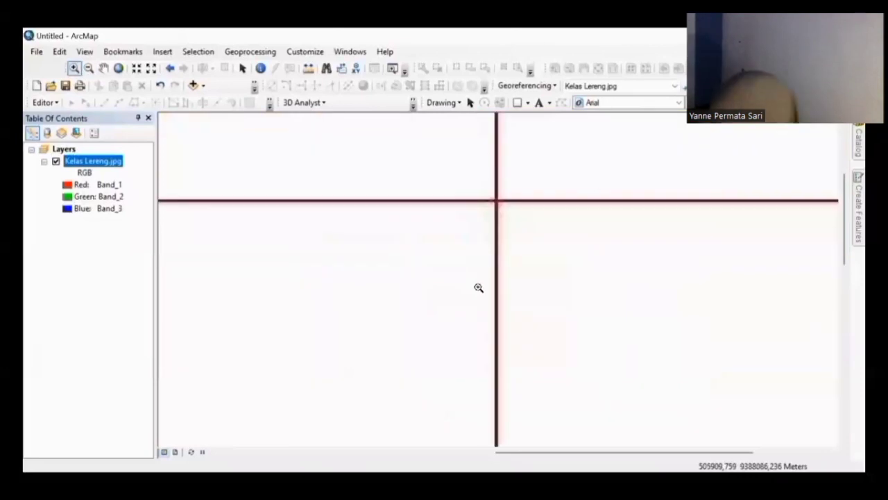
{"action": "left_click", "coordinate": [610, 274]}
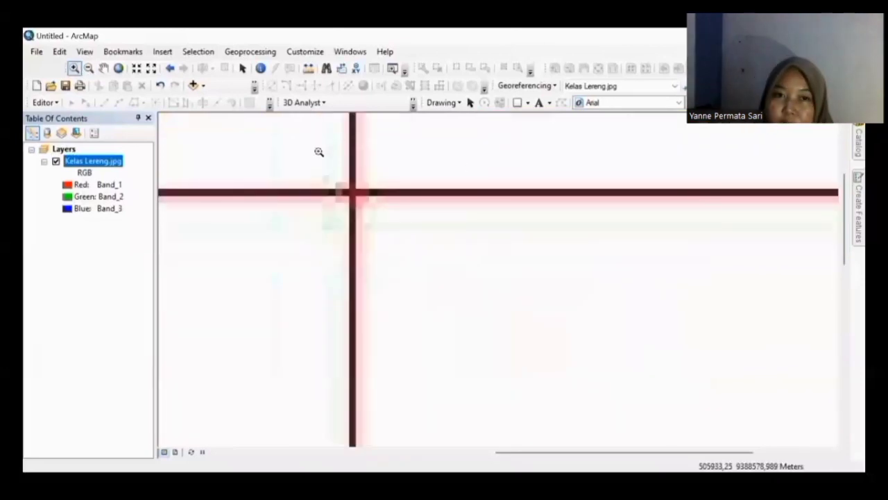
{"action": "left_click", "coordinate": [359, 192]}
{"action": "key", "text": "Right"}
{"action": "key", "text": "Right"}
{"action": "key", "text": "Right"}
{"action": "key", "text": "Right"}
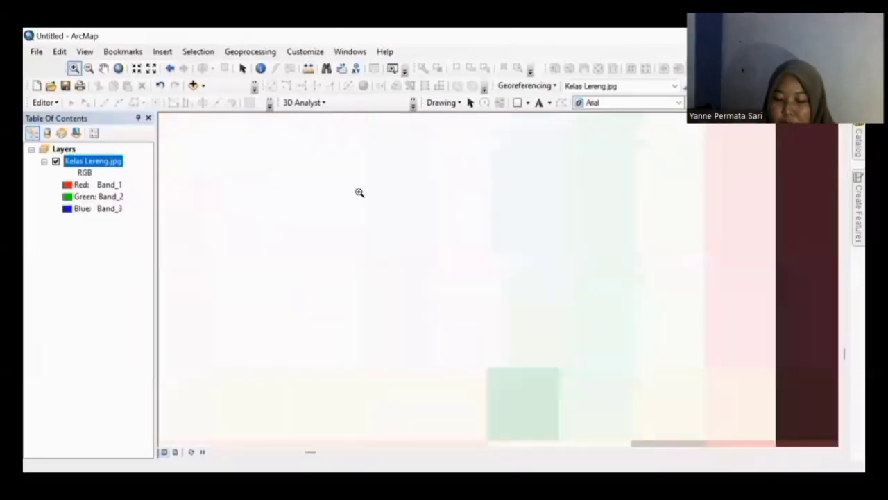
{"action": "key", "text": "Down"}
{"action": "key", "text": "Down"}
{"action": "key", "text": "Down"}
{"action": "key", "text": "Down"}
{"action": "key", "text": "Down"}
{"action": "key", "text": "Down"}
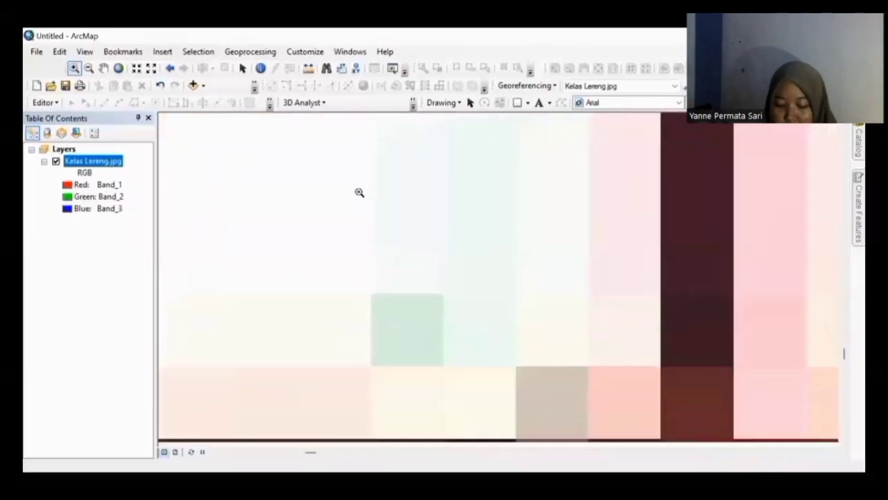
{"action": "key", "text": "Right"}
{"action": "key", "text": "Right"}
{"action": "key", "text": "Right"}
{"action": "key", "text": "Right"}
{"action": "key", "text": "Right"}
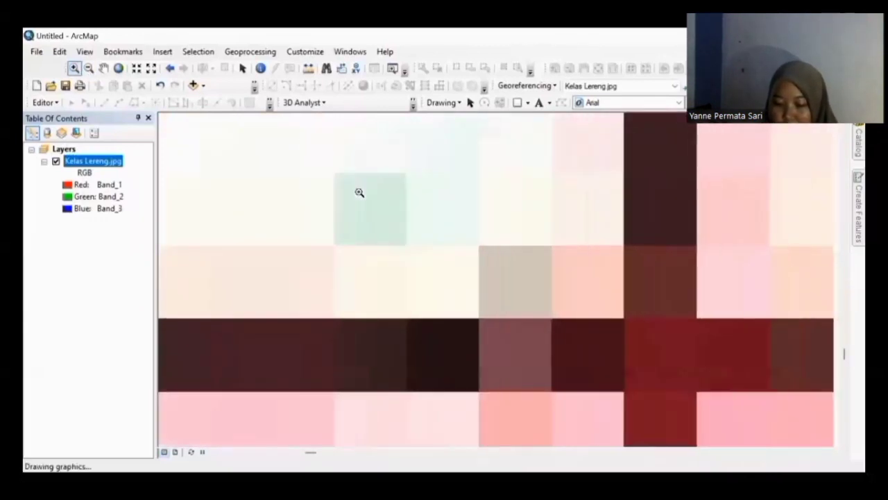
{"action": "key", "text": "Right"}
{"action": "key", "text": "Right"}
{"action": "key", "text": "Right"}
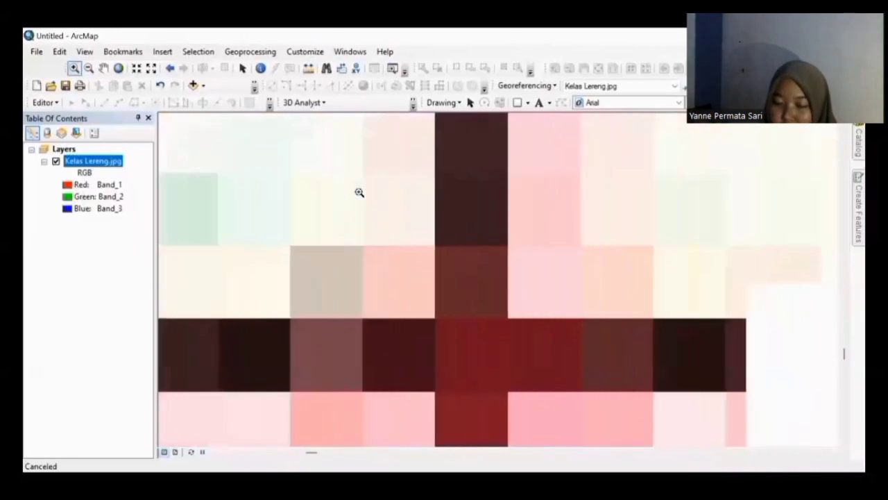
{"action": "key", "text": "Down"}
{"action": "key", "text": "Down"}
{"action": "key", "text": "Down"}
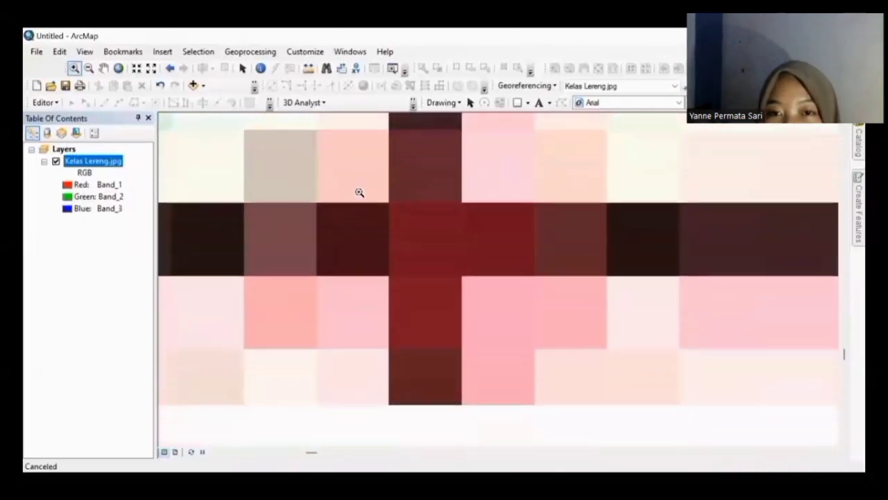
{"action": "scroll", "coordinate": [432, 222], "scroll_direction": "down", "scroll_amount": 3}
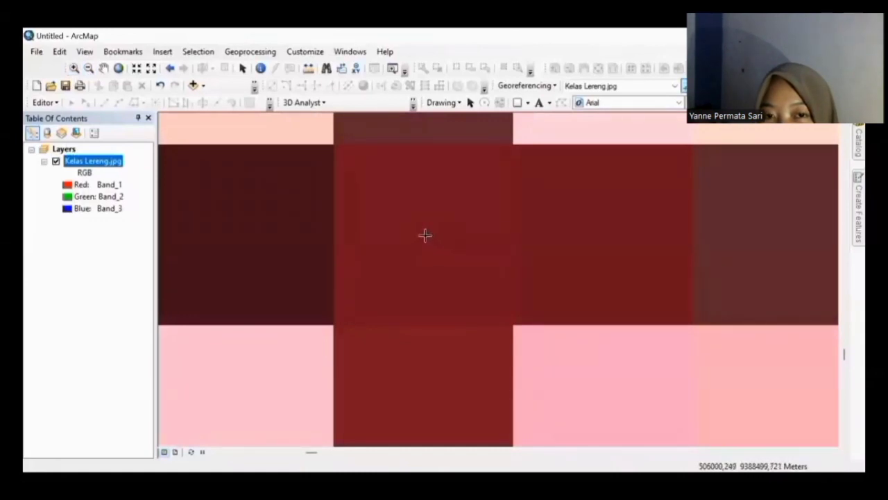
Step: Pin control point 4 at X 506000, Y 9388500, dismiss the collinear warning, and zoom to the full layer
{"action": "left_click", "coordinate": [424, 235]}
{"action": "right_click", "coordinate": [426, 236]}
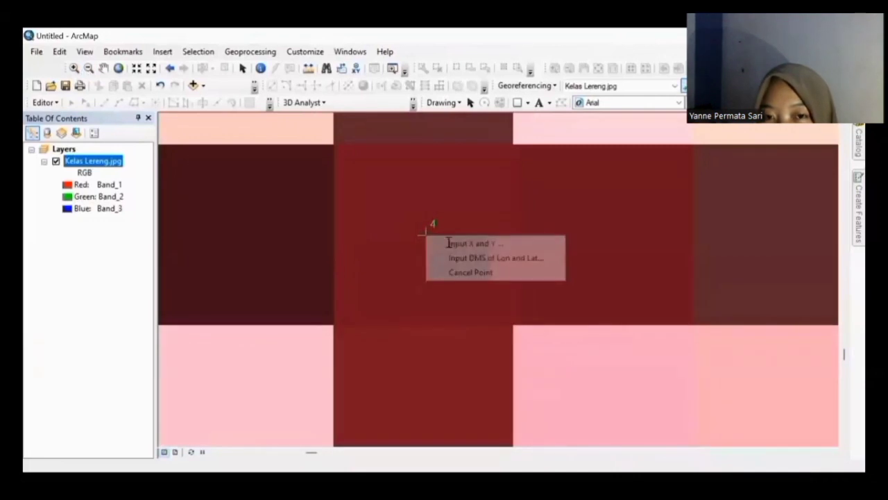
{"action": "type", "text": "50"}
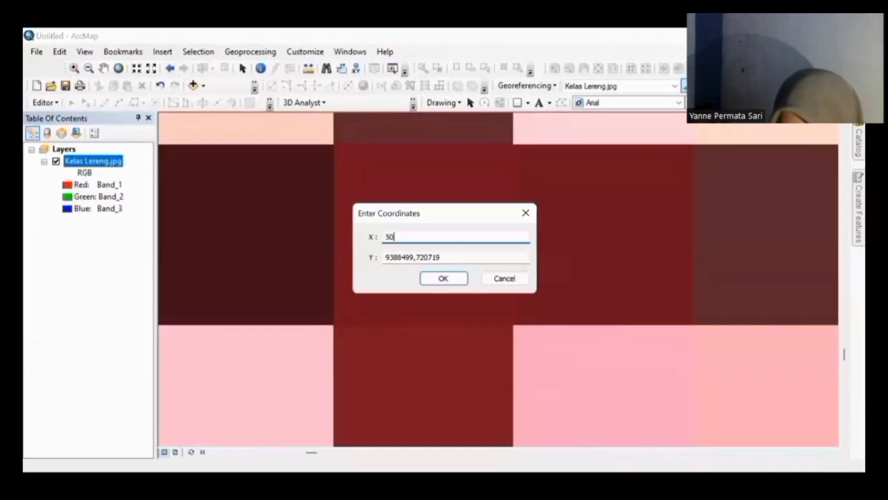
{"action": "type", "text": "6000"}
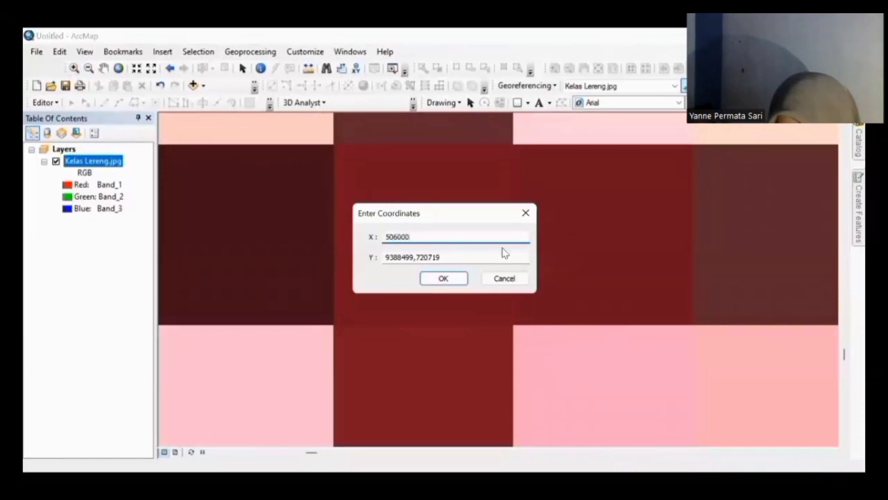
{"action": "left_click_drag", "start_coordinate": [478, 260], "coordinate": [407, 259]}
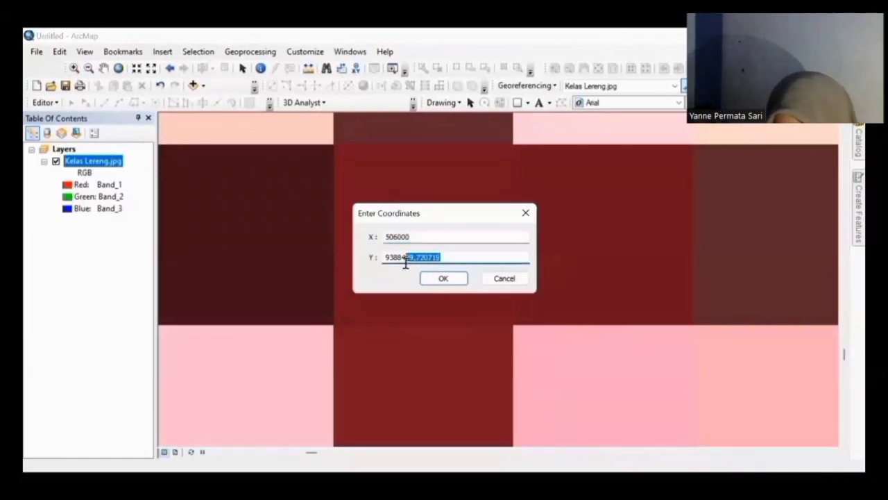
{"action": "key", "text": "BackSpace"}
{"action": "key", "text": "BackSpace"}
{"action": "type", "text": "500"}
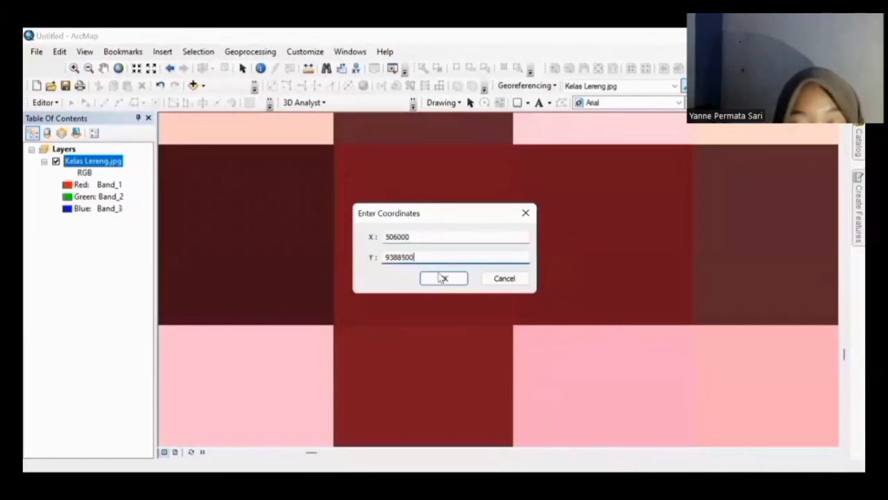
{"action": "left_click", "coordinate": [448, 281]}
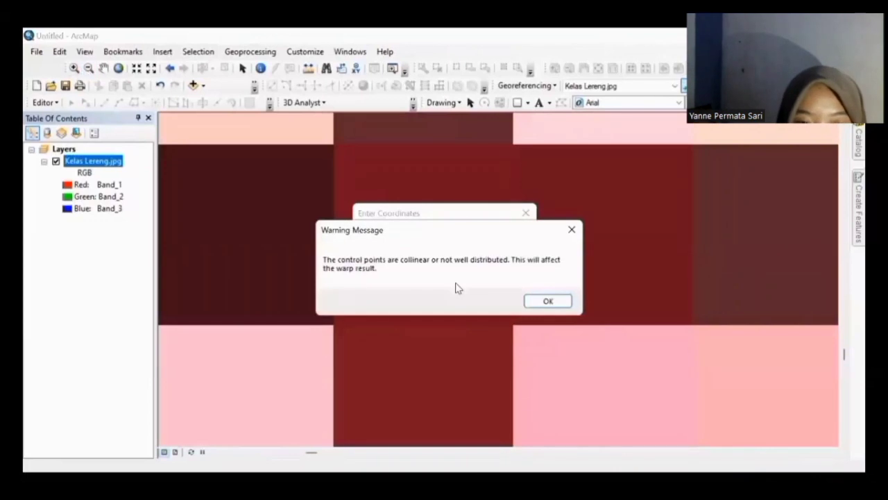
{"action": "left_click", "coordinate": [546, 303]}
{"action": "left_click", "coordinate": [546, 303]}
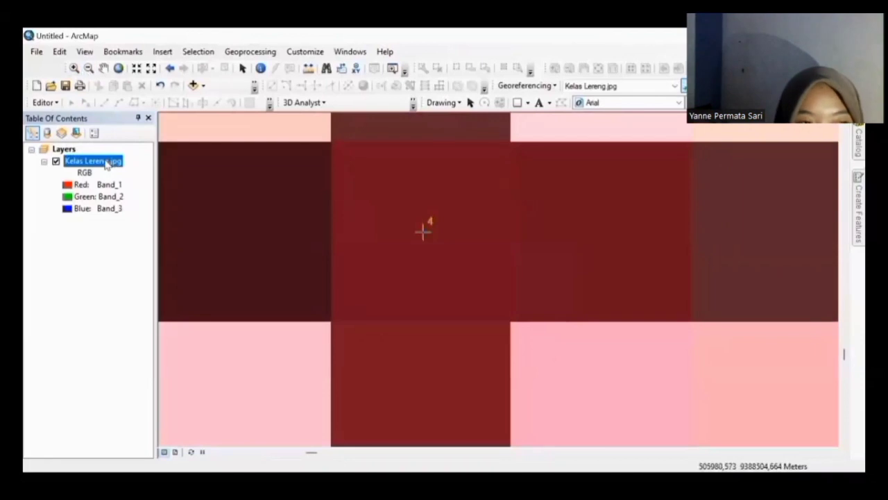
{"action": "left_click", "coordinate": [142, 232]}
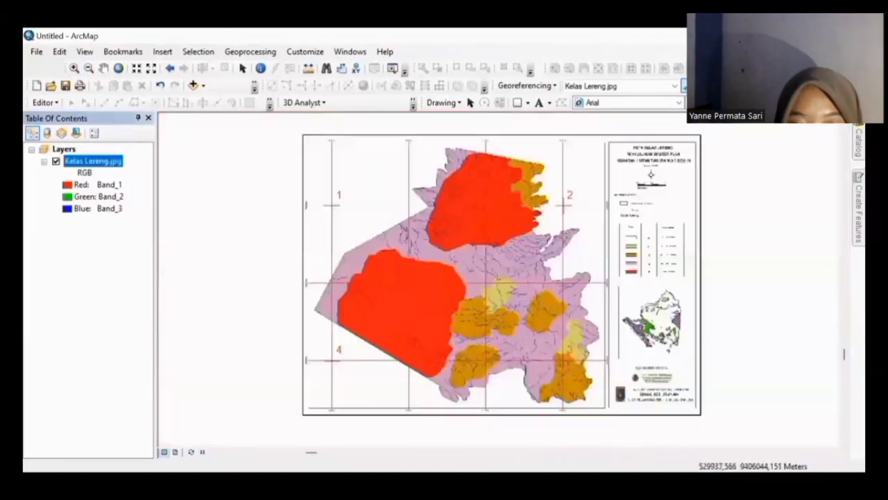
Step: Check the Link Table showing a total RMS error of 0,0934772 for the four links
{"action": "left_click", "coordinate": [776, 86]}
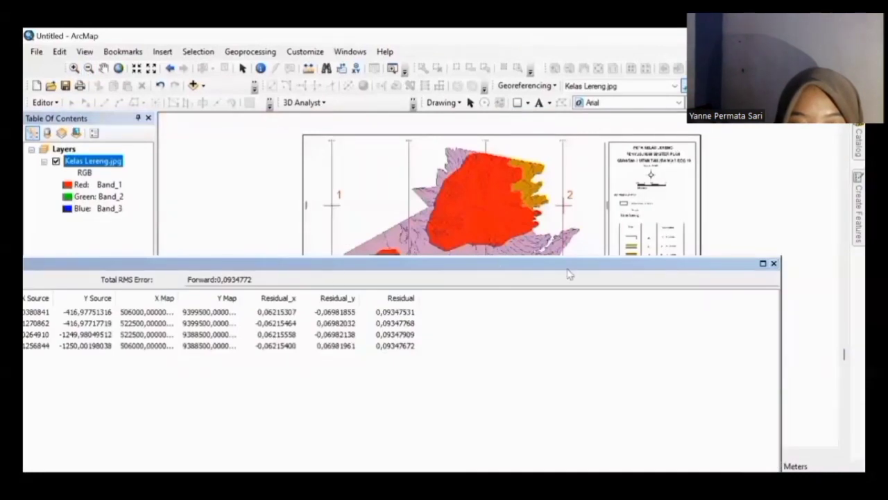
{"action": "left_click_drag", "start_coordinate": [417, 295], "coordinate": [381, 298]}
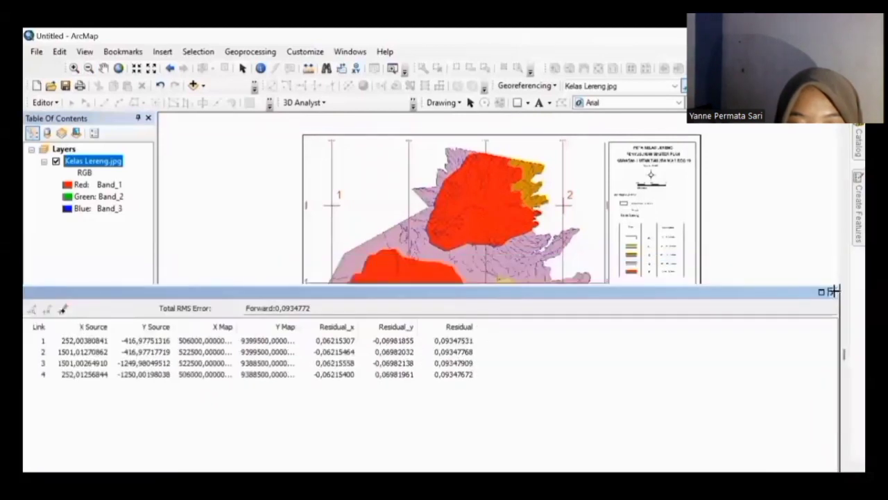
{"action": "left_click", "coordinate": [833, 291]}
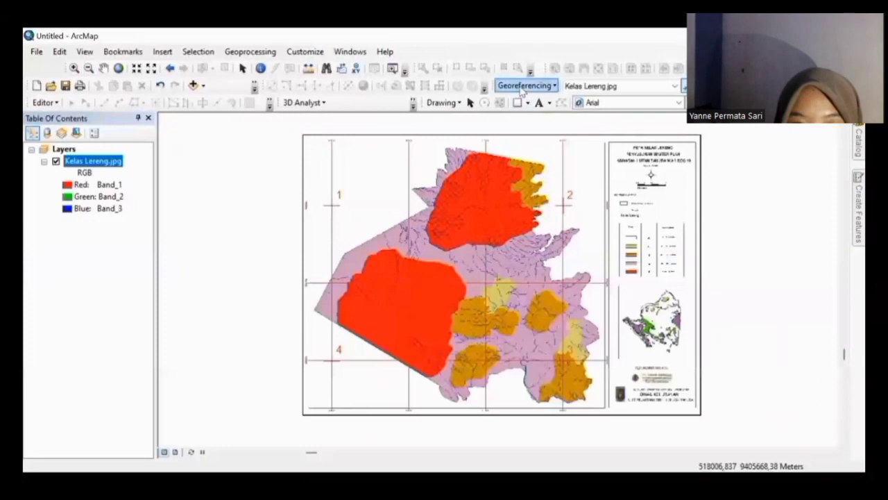
Step: Run Update Georeferencing on Kelas Lereng.jpg and bring up the Catalog
{"action": "left_click", "coordinate": [524, 86]}
{"action": "left_click", "coordinate": [526, 102]}
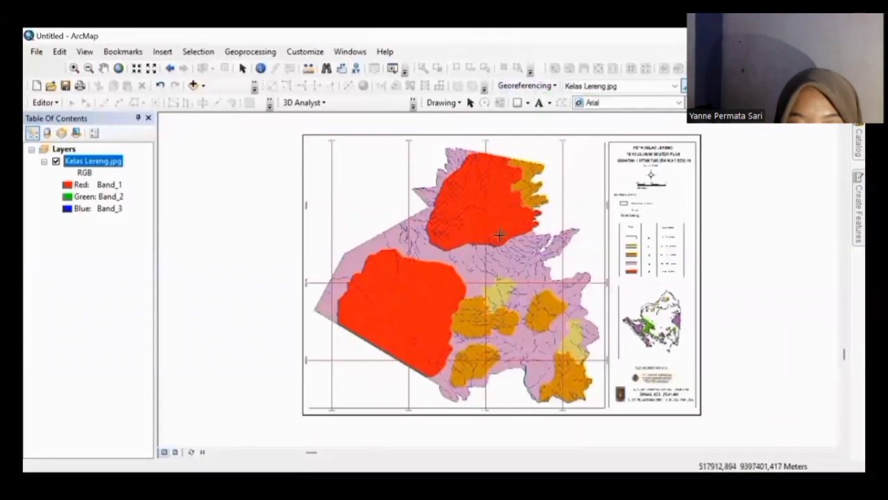
{"action": "mouse_move", "coordinate": [845, 142]}
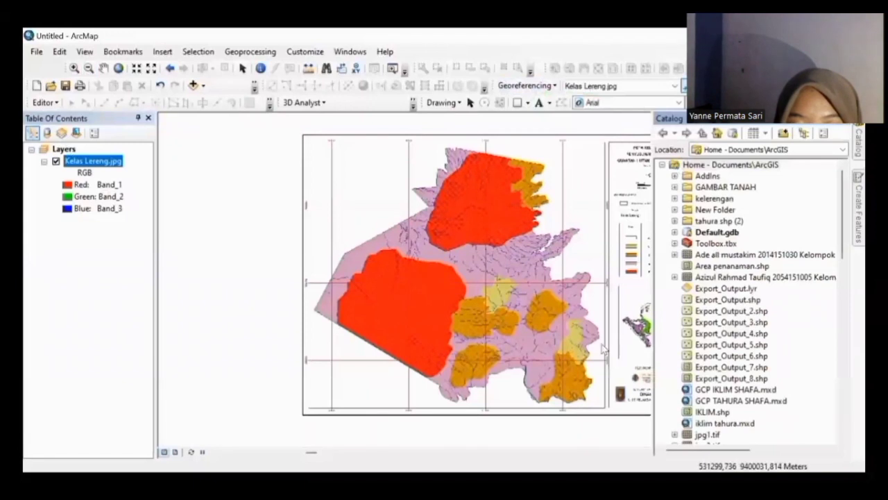
Step: Set up a new polygon shapefile 'Kelerengan' in Home - Documents\ArcGIS using WGS 1984 UTM Zone 48S
{"action": "right_click", "coordinate": [677, 166]}
{"action": "mouse_move", "coordinate": [704, 249]}
{"action": "left_click", "coordinate": [586, 356]}
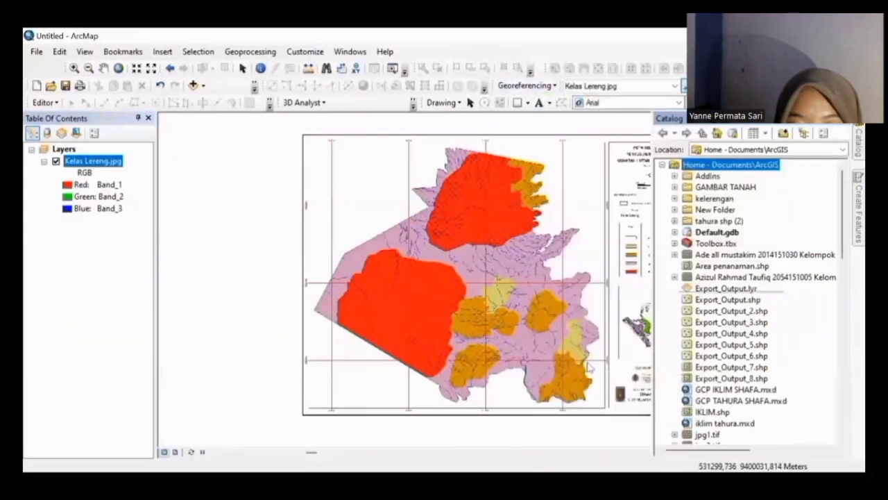
{"action": "type", "text": "Kel"}
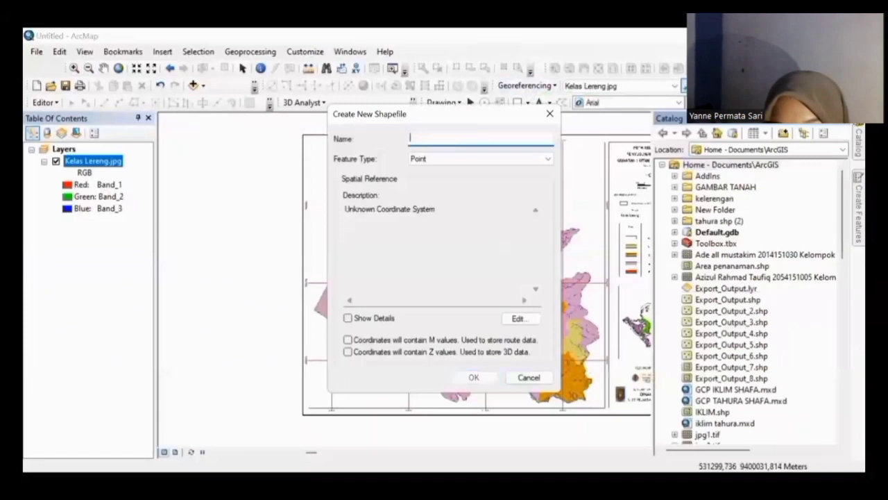
{"action": "type", "text": "erengan"}
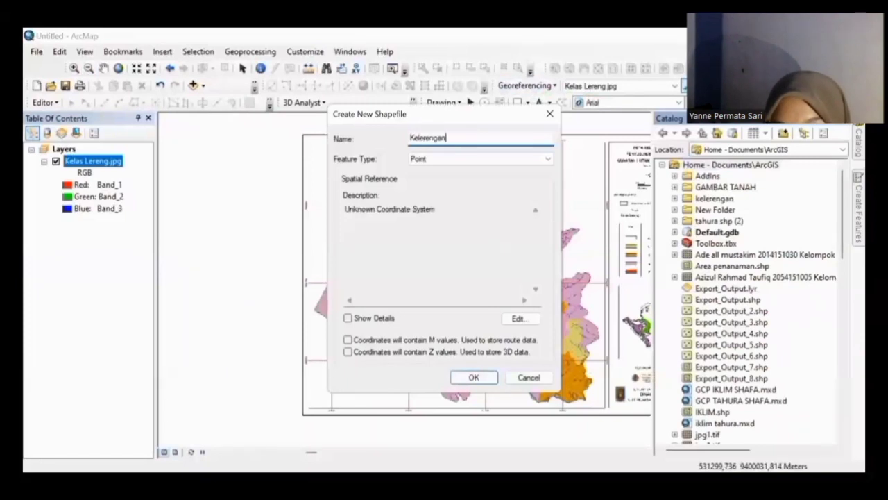
{"action": "left_click", "coordinate": [515, 164]}
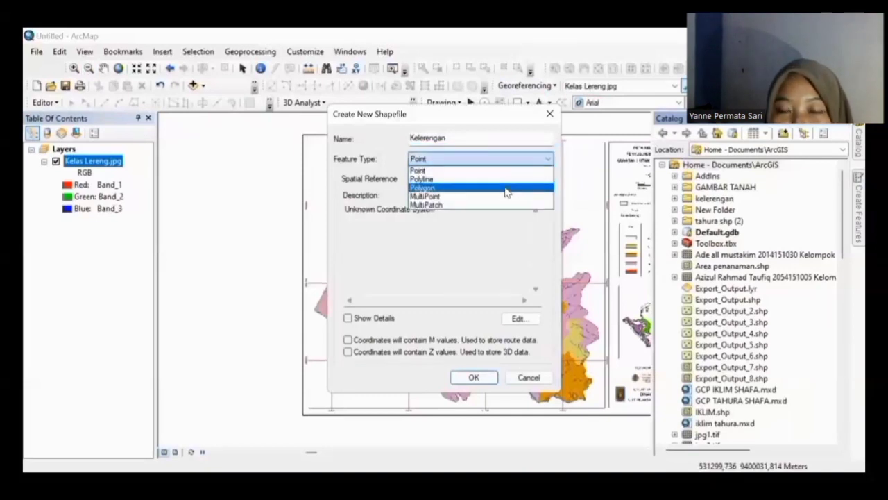
{"action": "left_click", "coordinate": [505, 188]}
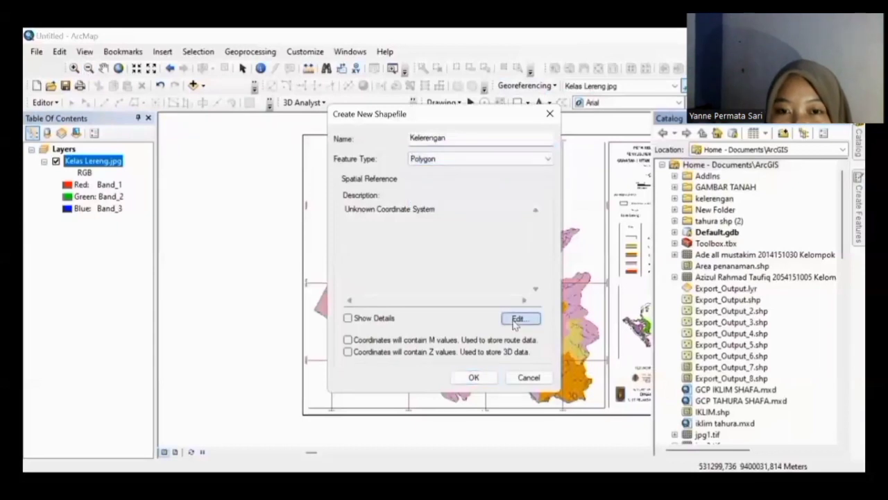
{"action": "left_click", "coordinate": [517, 320]}
{"action": "left_click", "coordinate": [406, 164]}
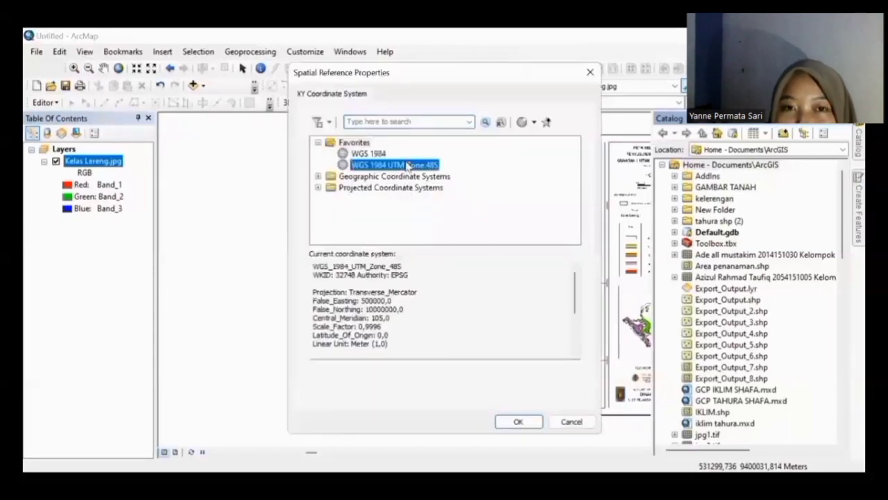
{"action": "left_click", "coordinate": [514, 423]}
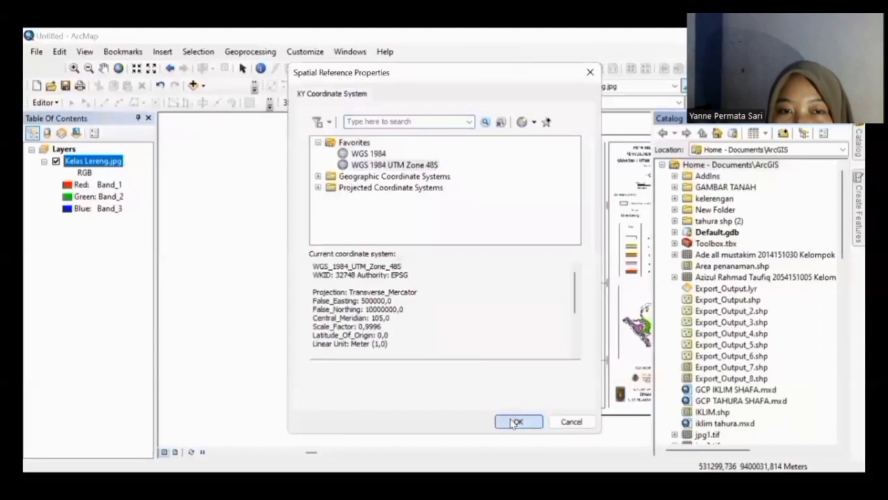
{"action": "left_click", "coordinate": [476, 385]}
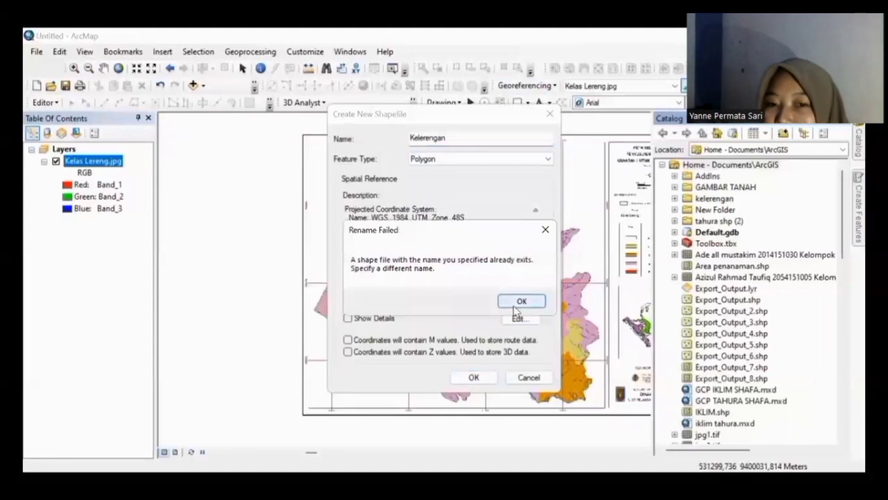
Step: Rename the shapefile to 'Kelerengan ujian' after the name-exists message and create it
{"action": "left_click", "coordinate": [543, 231]}
{"action": "left_click", "coordinate": [455, 136]}
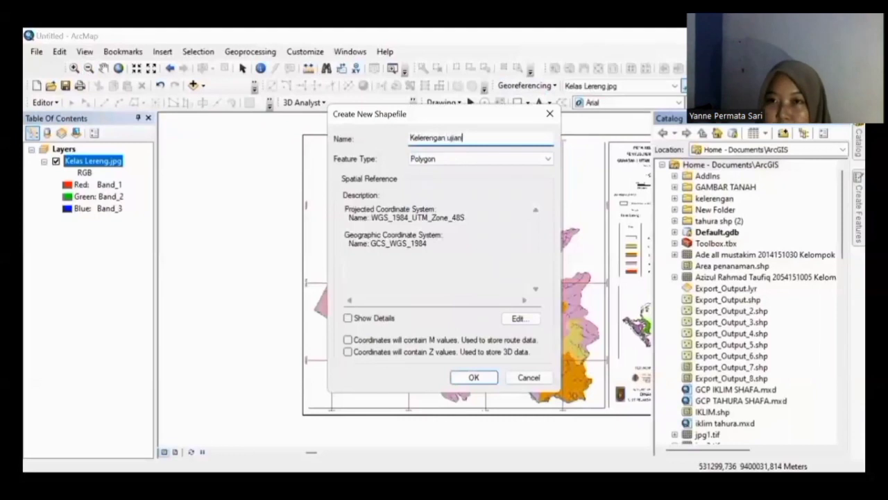
{"action": "left_click", "coordinate": [485, 378]}
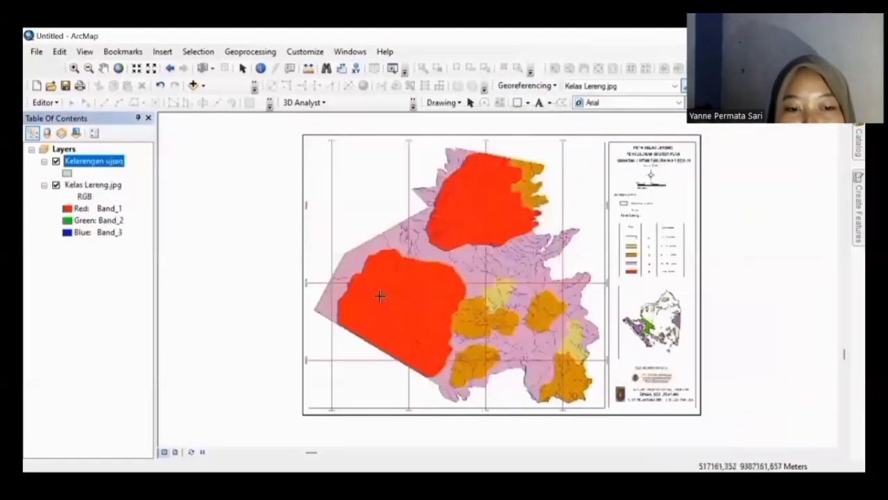
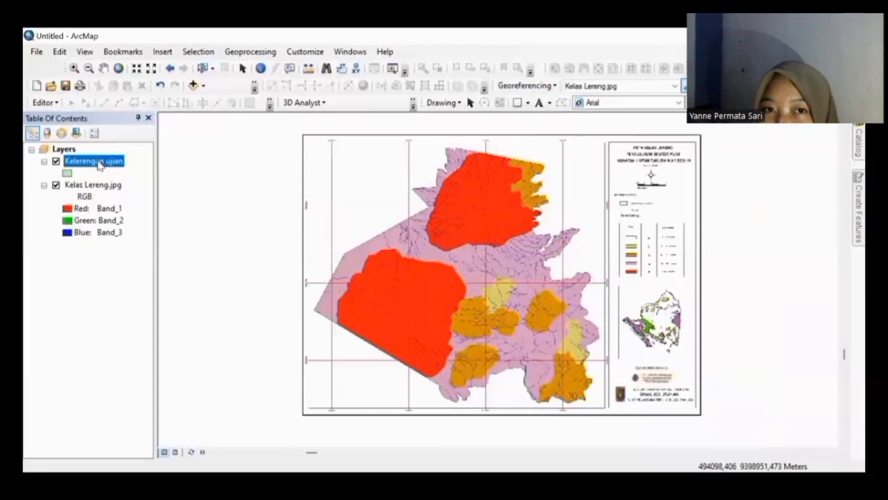
Step: Start an editing session on Kelerengan ujian and show its Create Features templates
{"action": "right_click", "coordinate": [99, 164]}
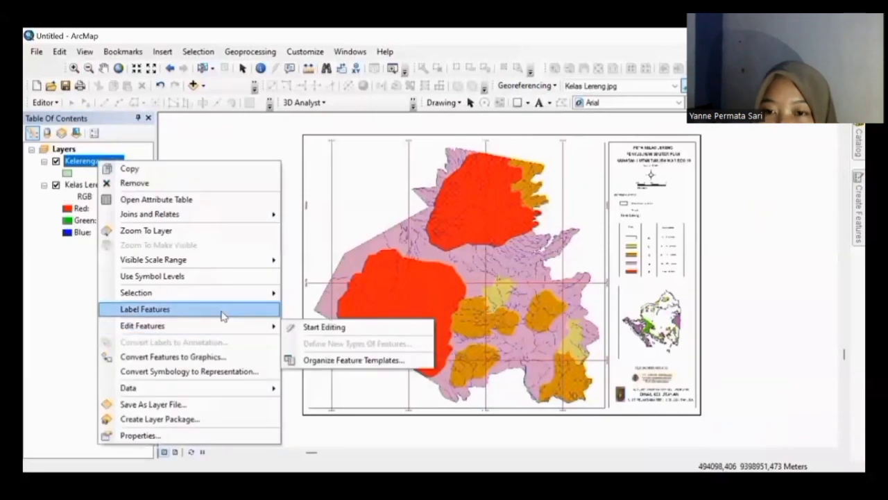
{"action": "mouse_move", "coordinate": [278, 326]}
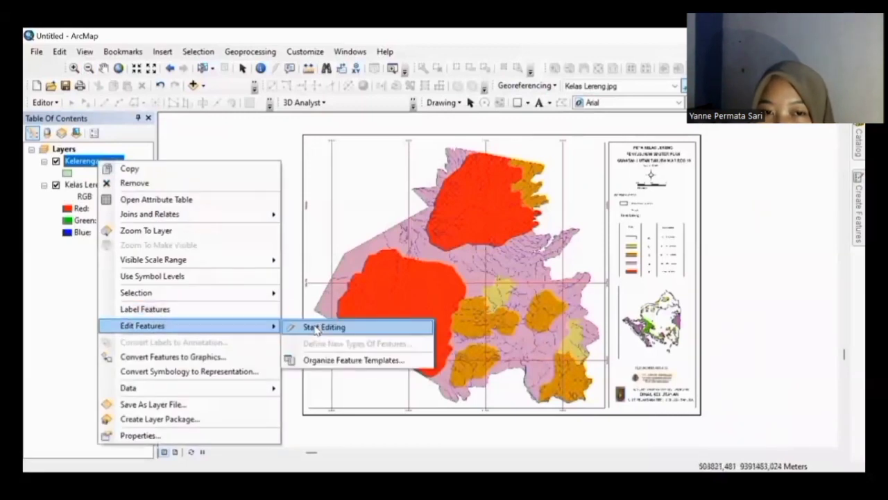
{"action": "left_click", "coordinate": [315, 326]}
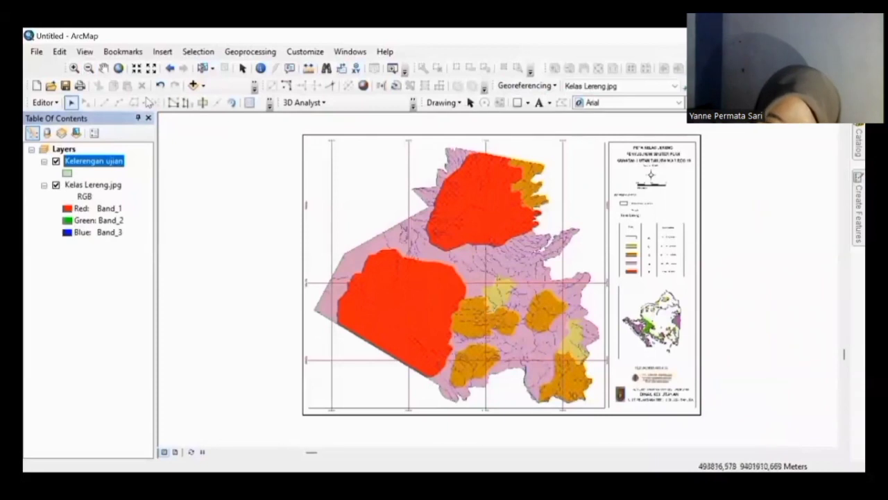
{"action": "left_click", "coordinate": [847, 224]}
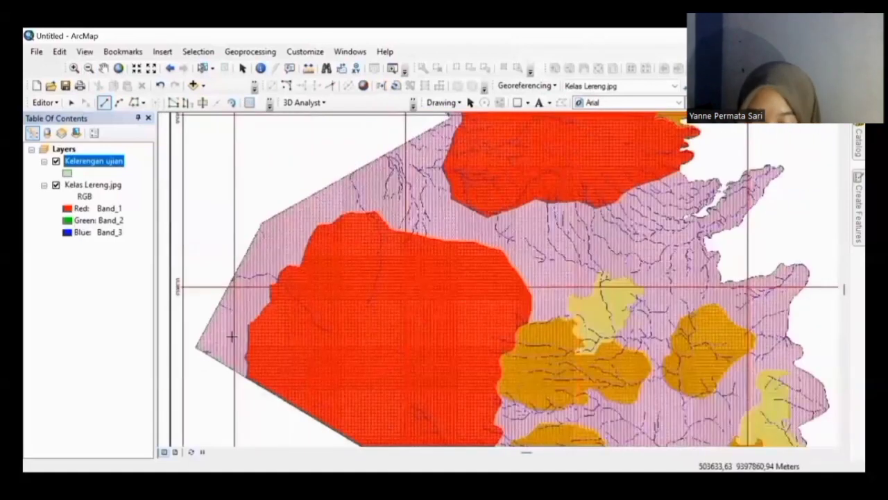
Step: Begin a new polygon tracing the map's western and northern boundary edges
{"action": "scroll", "coordinate": [231, 336], "scroll_direction": "up", "scroll_amount": 1}
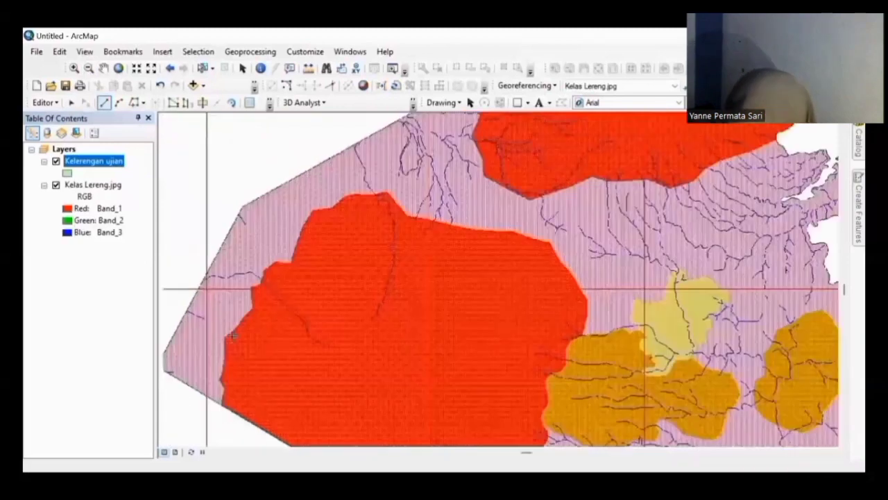
{"action": "left_click", "coordinate": [212, 366]}
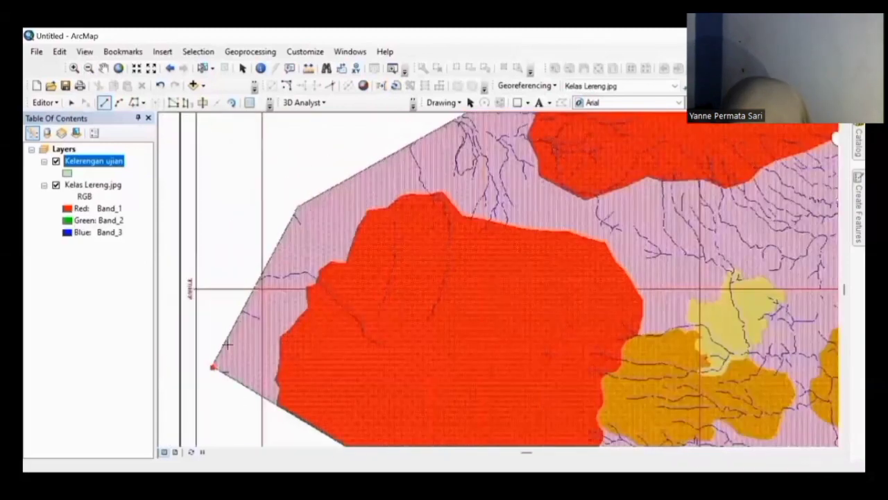
{"action": "left_click", "coordinate": [244, 303]}
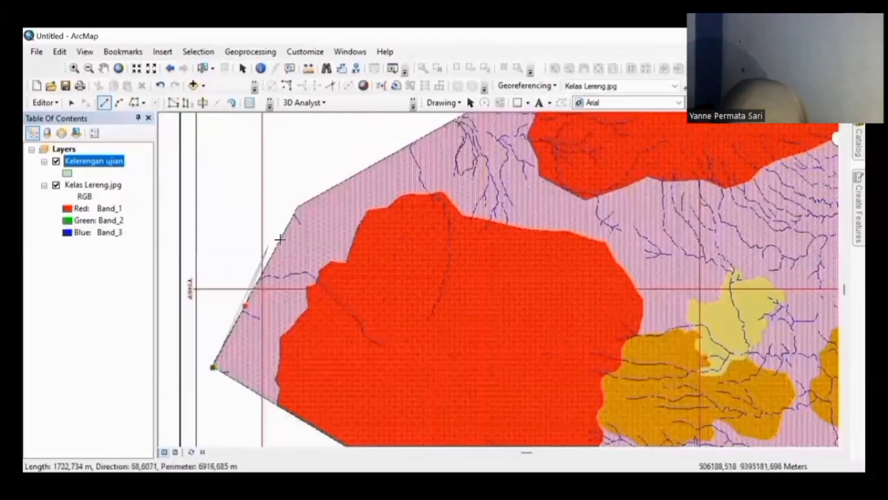
{"action": "left_click", "coordinate": [296, 206]}
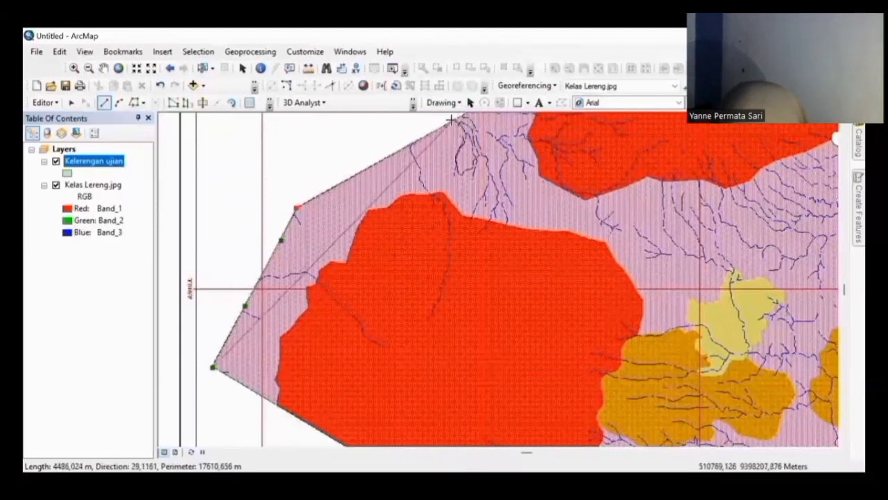
{"action": "double_click", "coordinate": [451, 119]}
{"action": "key", "text": "Right"}
{"action": "key", "text": "Right"}
{"action": "key", "text": "Right"}
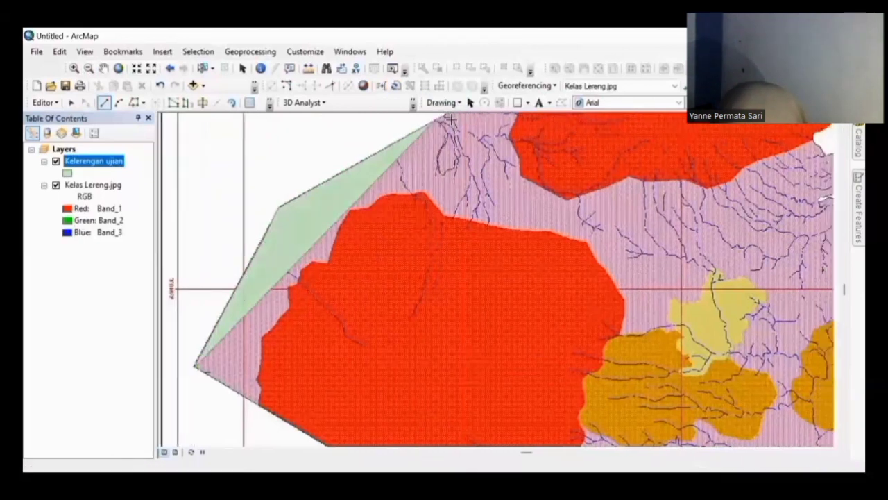
{"action": "key", "text": "Right"}
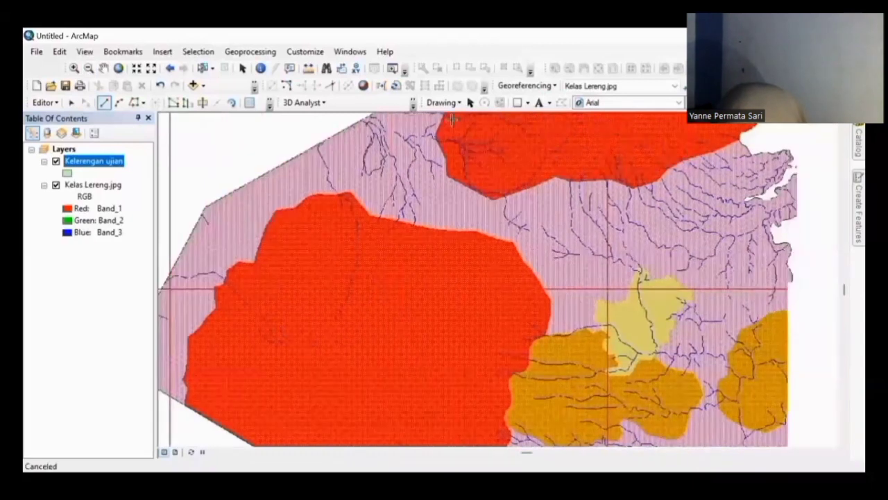
{"action": "key", "text": "Up"}
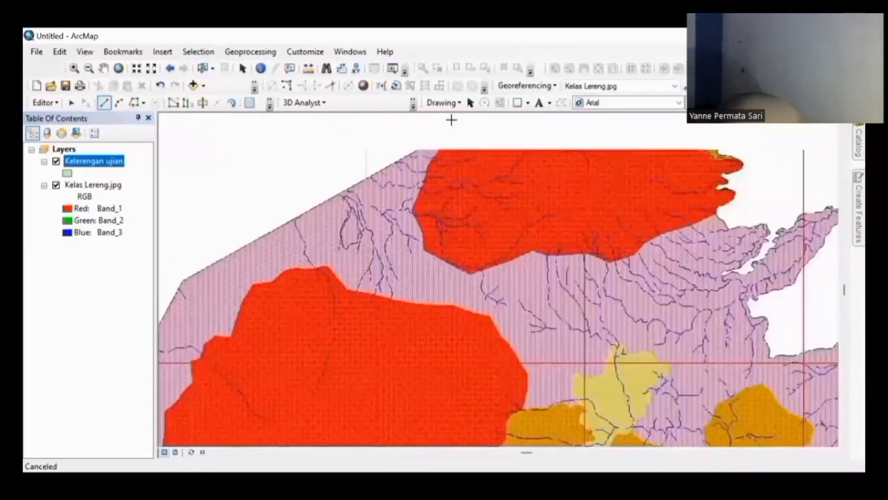
{"action": "key", "text": "Up"}
{"action": "left_click", "coordinate": [421, 172]}
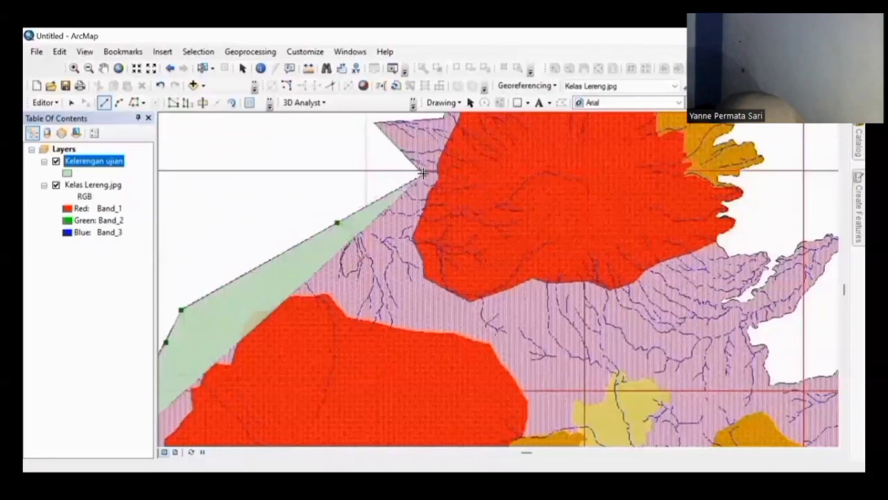
{"action": "left_click", "coordinate": [374, 123]}
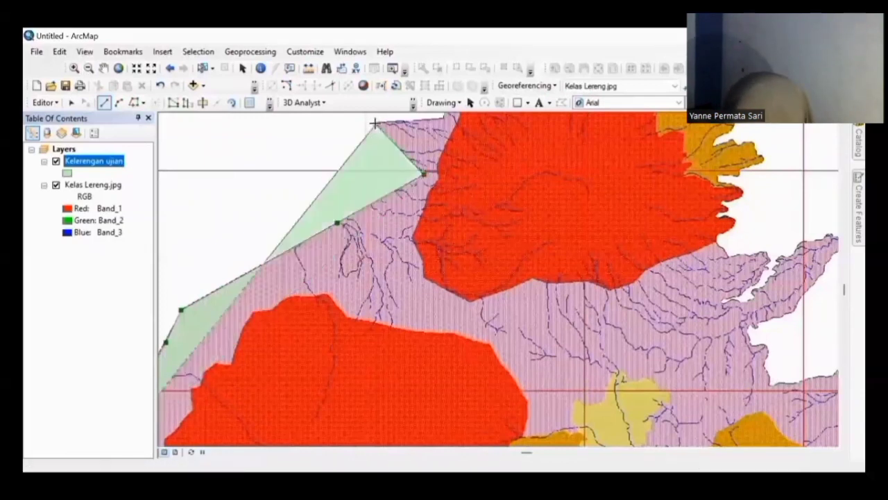
{"action": "key", "text": "Right"}
{"action": "key", "text": "Up"}
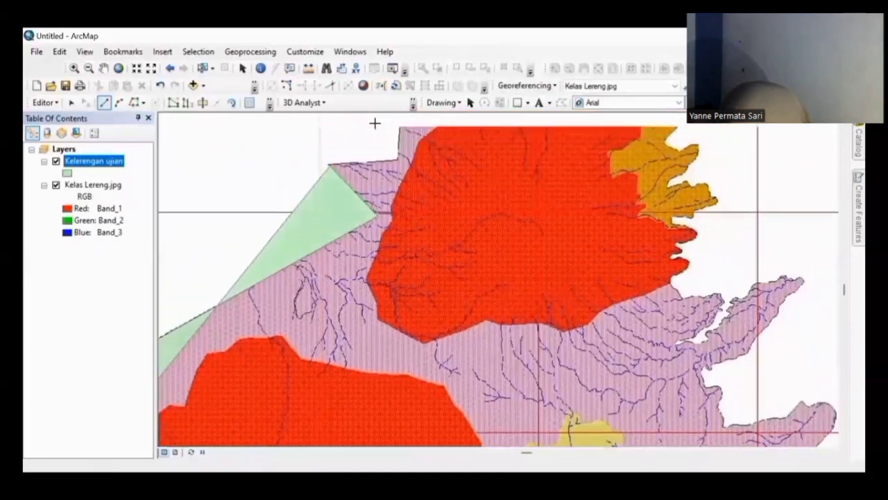
{"action": "key", "text": "Up"}
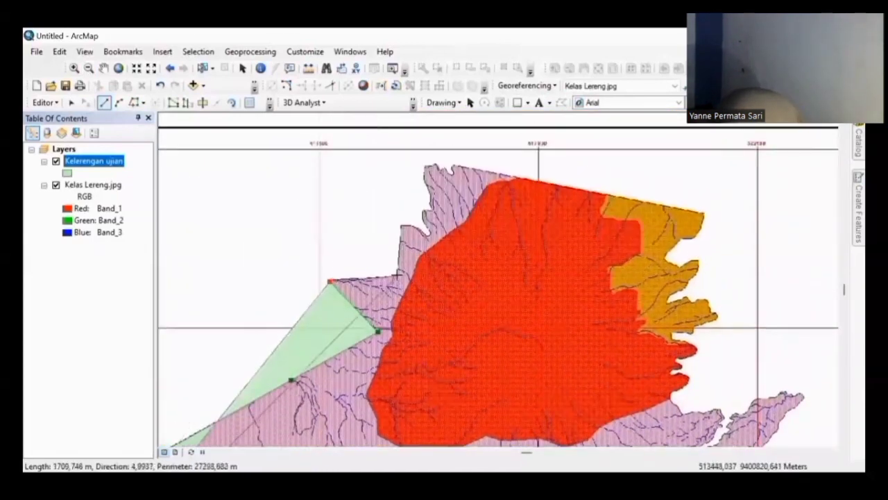
{"action": "left_click", "coordinate": [399, 274]}
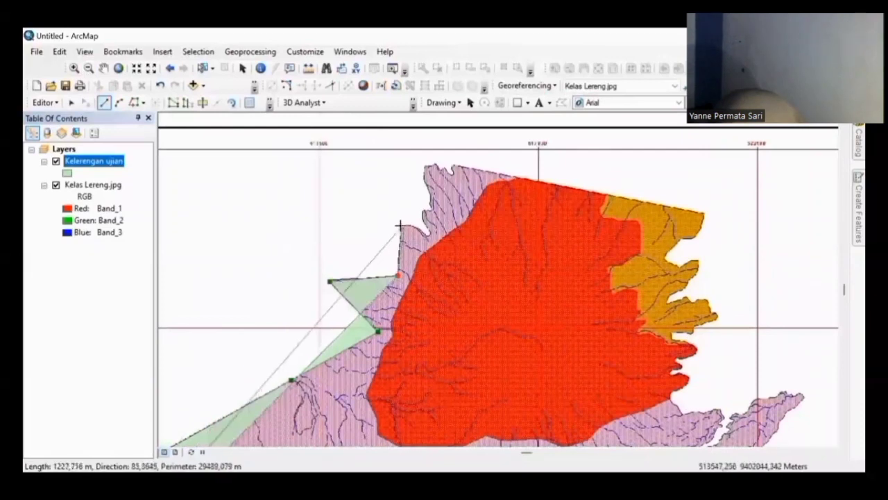
{"action": "double_click", "coordinate": [399, 224]}
{"action": "left_click", "coordinate": [413, 223]}
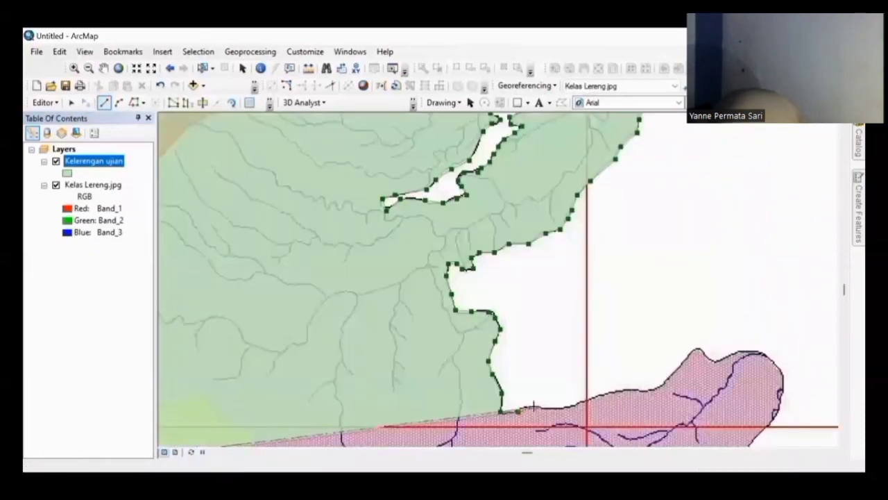
Step: Extend the outline east along the pink area's upper edge to the eastern tip
{"action": "left_click", "coordinate": [534, 406]}
{"action": "left_click", "coordinate": [556, 410]}
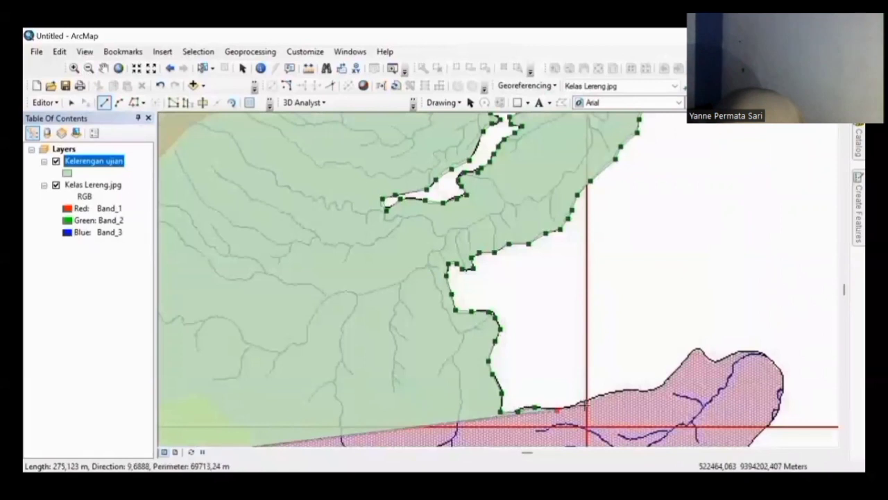
{"action": "left_click", "coordinate": [617, 391]}
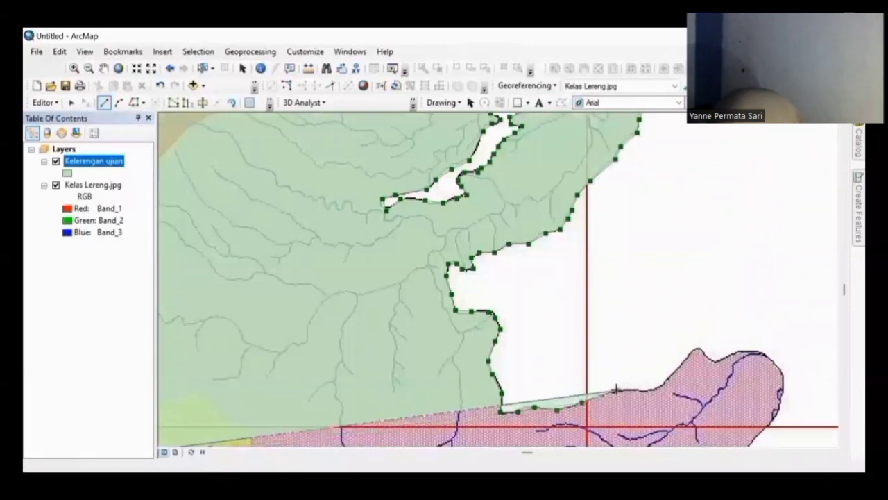
{"action": "left_click", "coordinate": [633, 391]}
{"action": "left_click", "coordinate": [661, 387]}
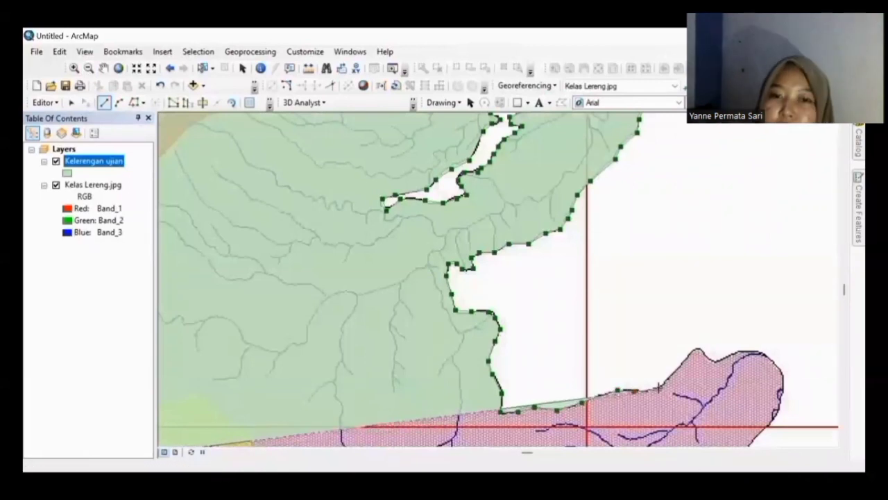
{"action": "left_click", "coordinate": [696, 350]}
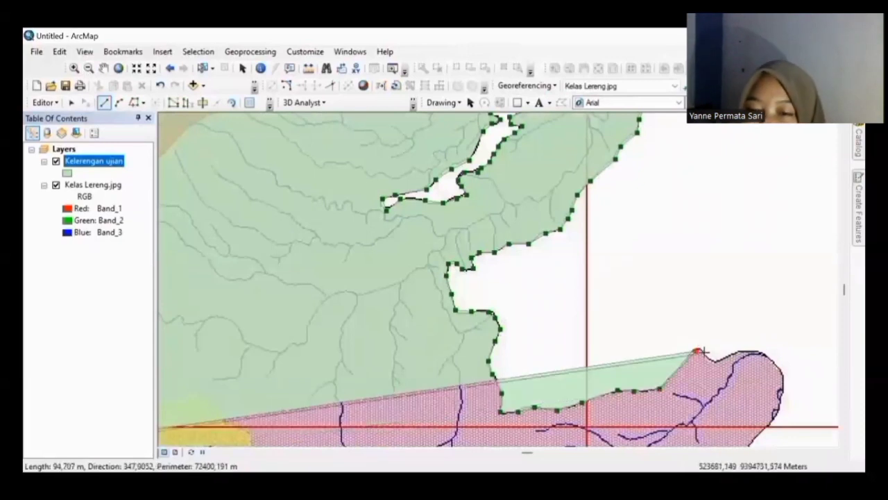
{"action": "left_click", "coordinate": [719, 357]}
{"action": "left_click", "coordinate": [750, 352]}
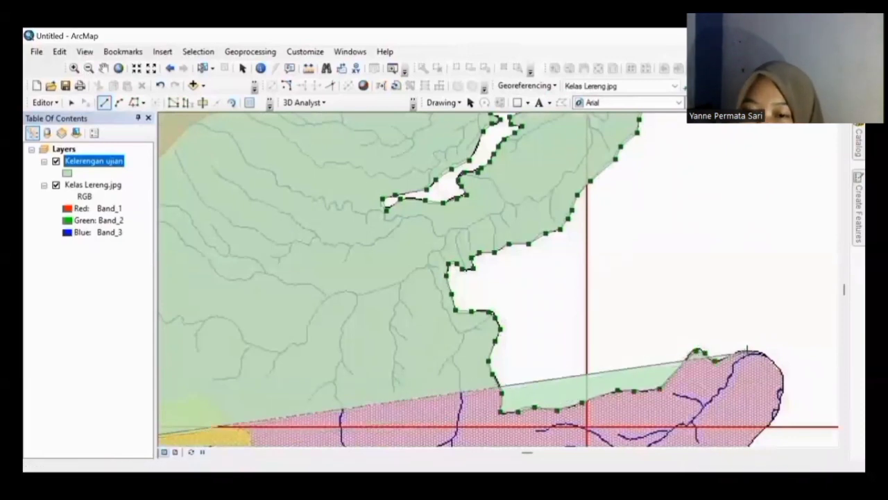
{"action": "left_click", "coordinate": [768, 355]}
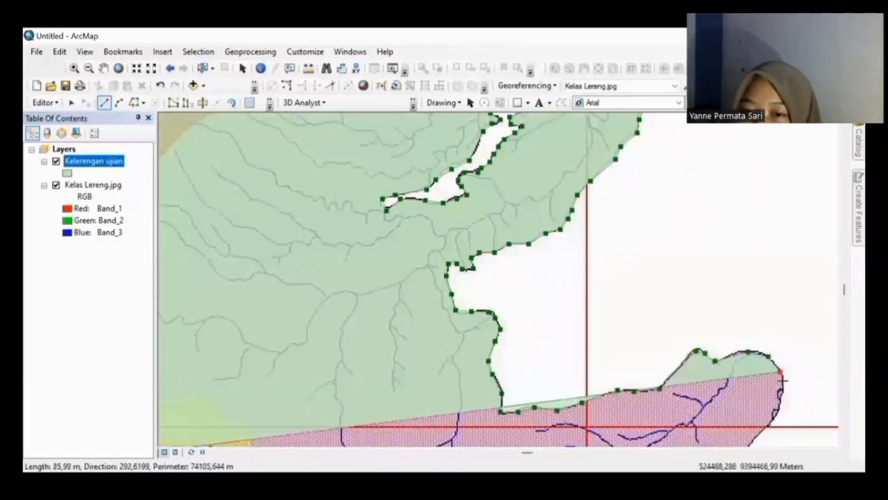
{"action": "double_click", "coordinate": [780, 389]}
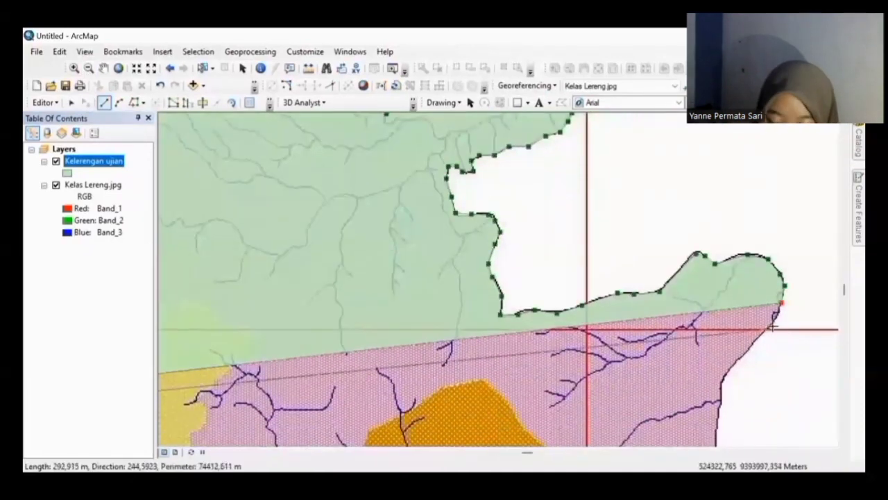
{"action": "left_click", "coordinate": [776, 319]}
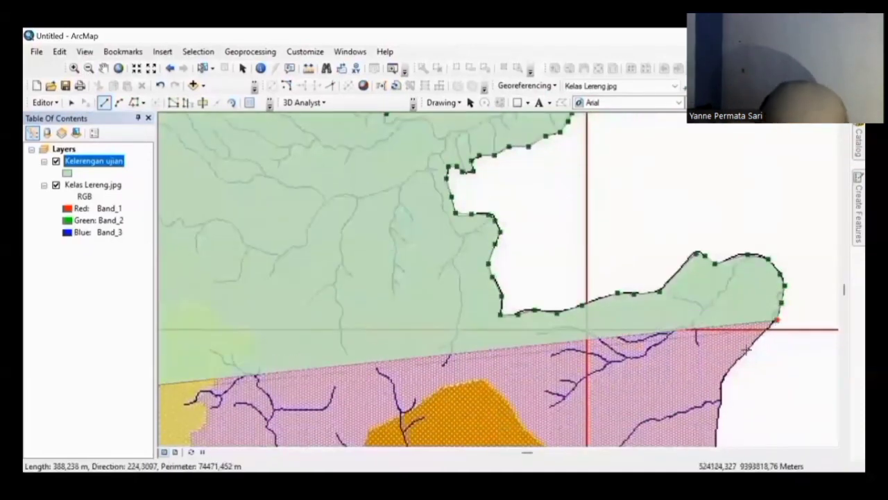
Step: Trace down the eastern coast and along the southwestern edge, finishing the boundary polygon
{"action": "left_click", "coordinate": [722, 381]}
{"action": "left_click", "coordinate": [720, 409]}
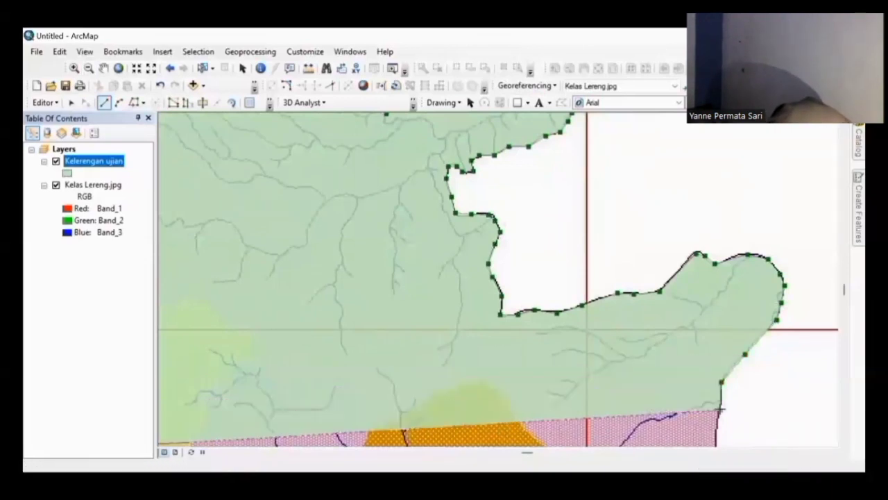
{"action": "key", "text": "Down"}
{"action": "key", "text": "Down"}
{"action": "key", "text": "Down"}
{"action": "key", "text": "Down"}
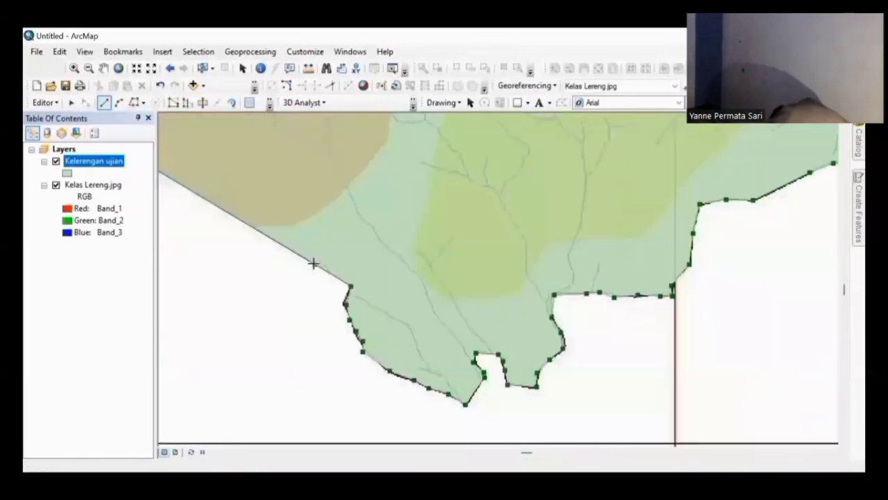
{"action": "scroll", "coordinate": [314, 263], "scroll_direction": "up", "scroll_amount": 4}
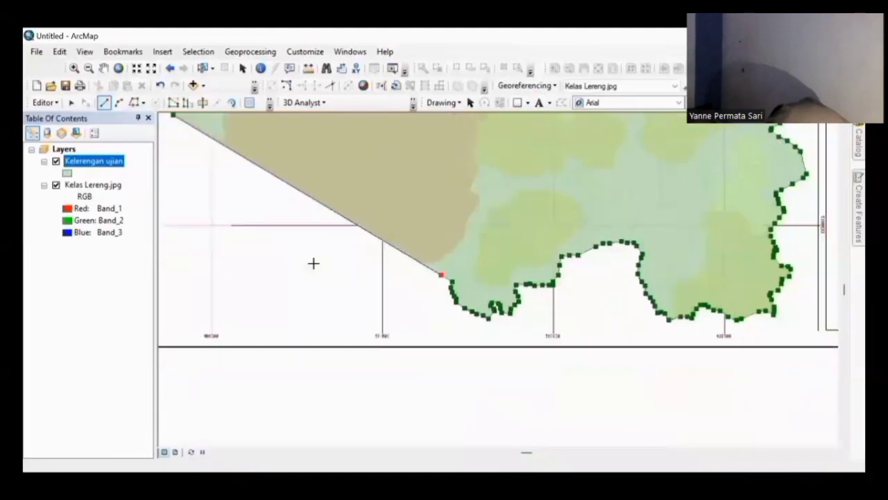
{"action": "key", "text": "Left"}
{"action": "key", "text": "Left"}
{"action": "key", "text": "Up"}
{"action": "key", "text": "Up"}
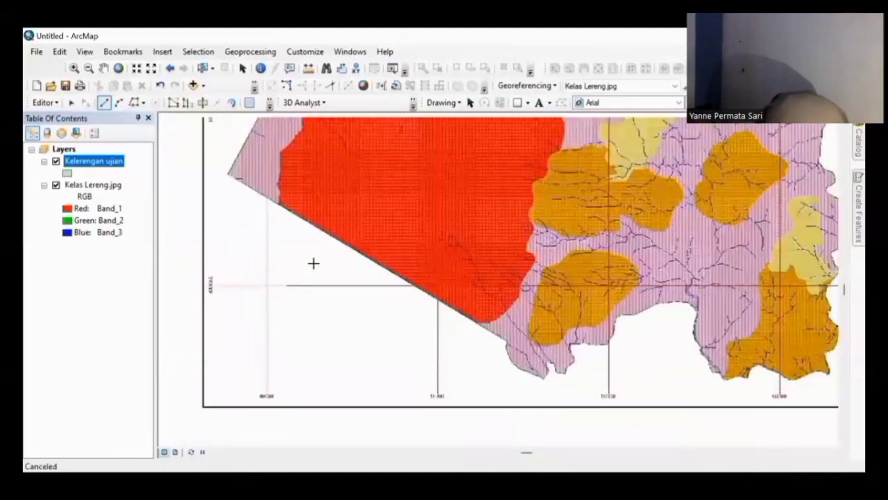
{"action": "left_click", "coordinate": [369, 262]}
{"action": "left_click", "coordinate": [273, 206]}
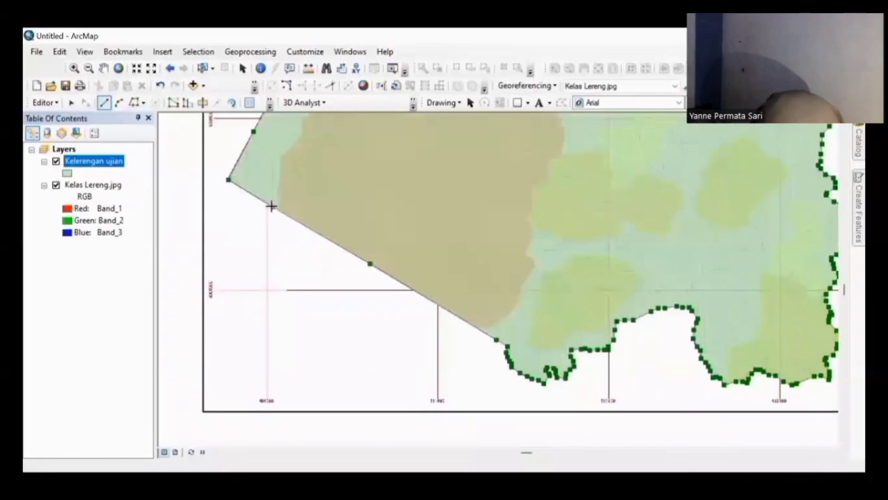
{"action": "double_click", "coordinate": [228, 178]}
{"action": "key", "text": "Right"}
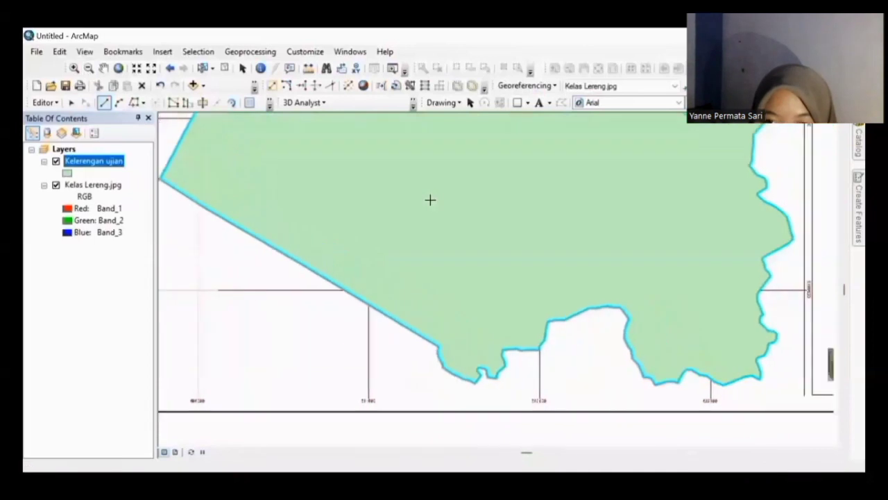
Step: Show Kelerengan ujian as hollow outlines and trace a polygon along the red area's boundary
{"action": "key", "text": "Up"}
{"action": "key", "text": "Up"}
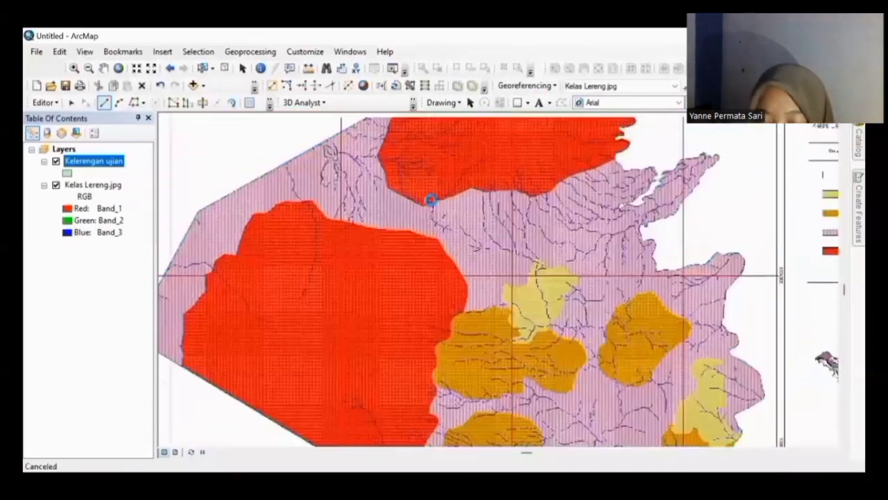
{"action": "key", "text": "Up"}
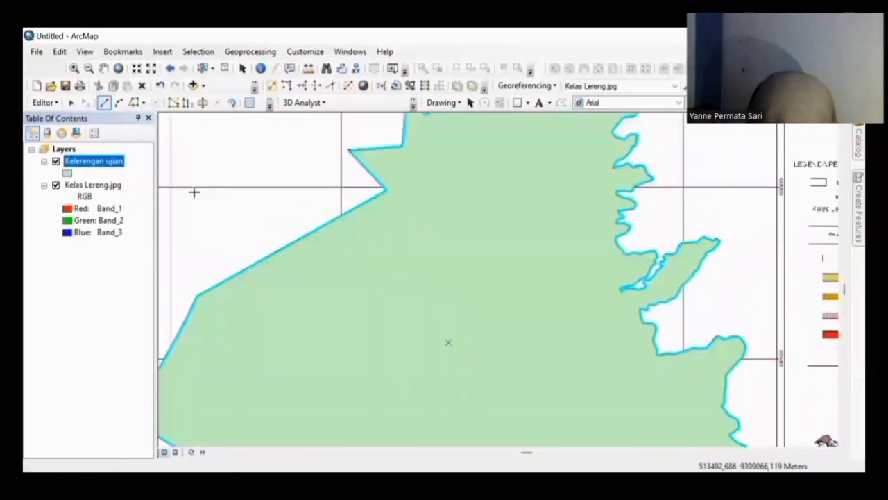
{"action": "left_click", "coordinate": [67, 174]}
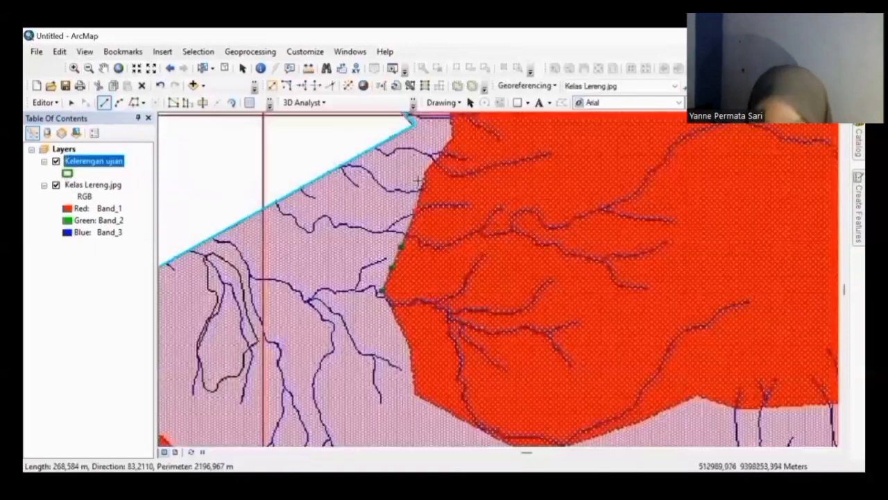
{"action": "key", "text": "Up"}
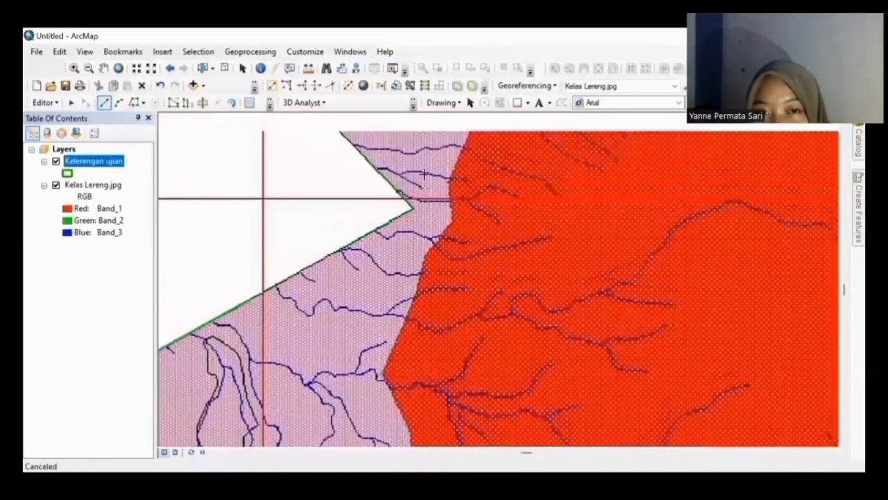
{"action": "left_click", "coordinate": [428, 281]}
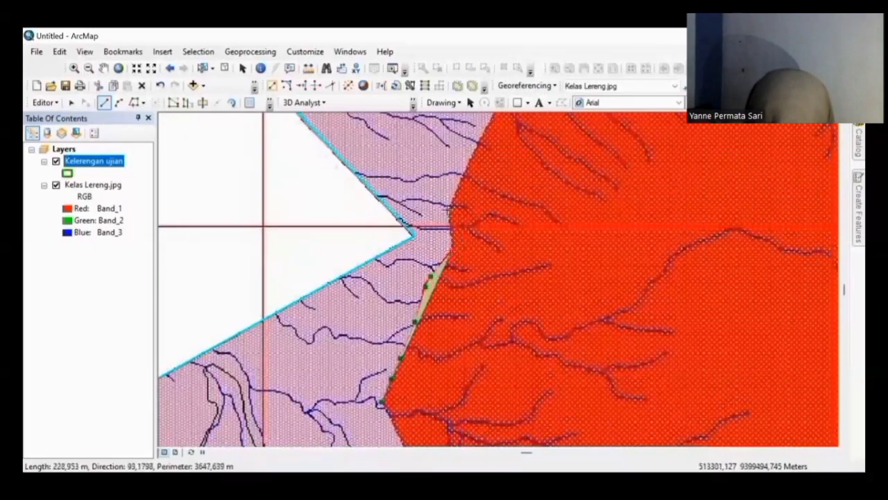
{"action": "key", "text": "Up"}
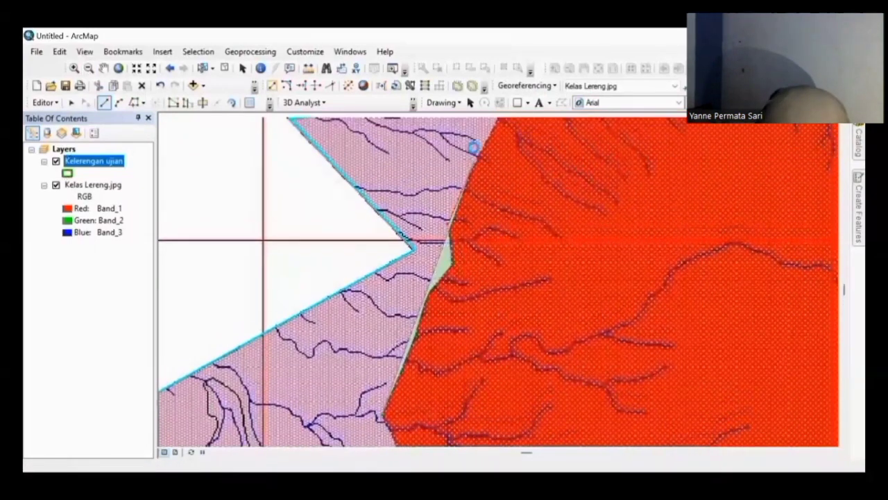
{"action": "key", "text": "Up"}
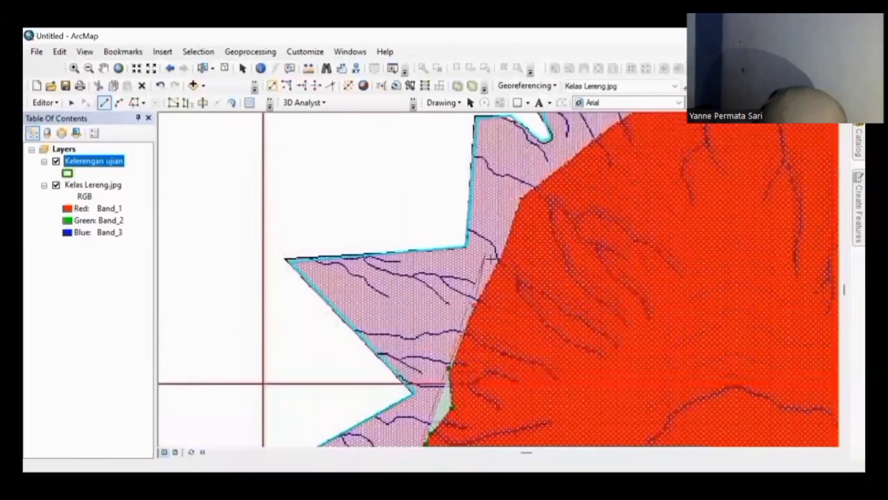
{"action": "left_click", "coordinate": [475, 306]}
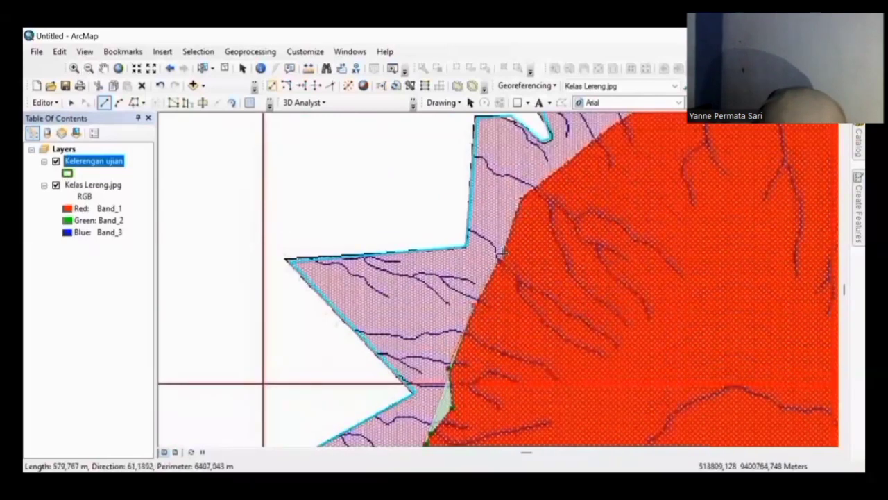
{"action": "left_click", "coordinate": [502, 252]}
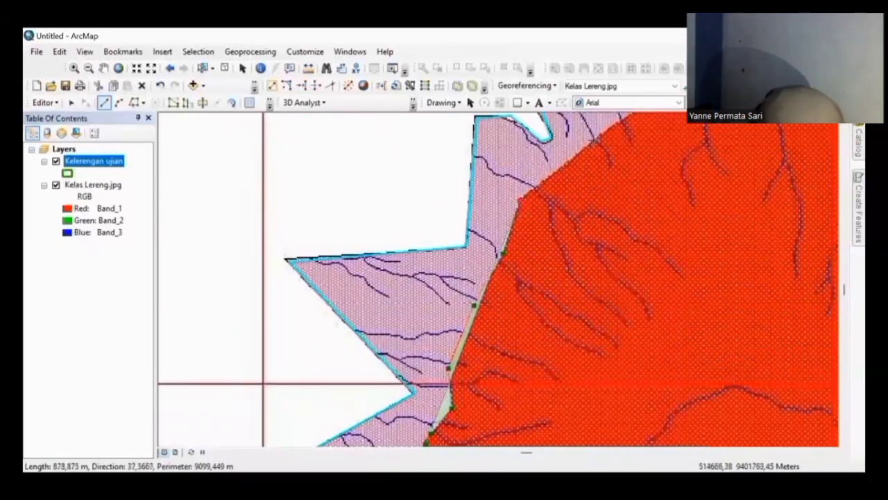
{"action": "double_click", "coordinate": [595, 140]}
Step: Start a new sketch along the pink and red boundary up to the map's top edge
{"action": "key", "text": "Right"}
{"action": "key", "text": "Right"}
{"action": "key", "text": "Right"}
{"action": "key", "text": "Right"}
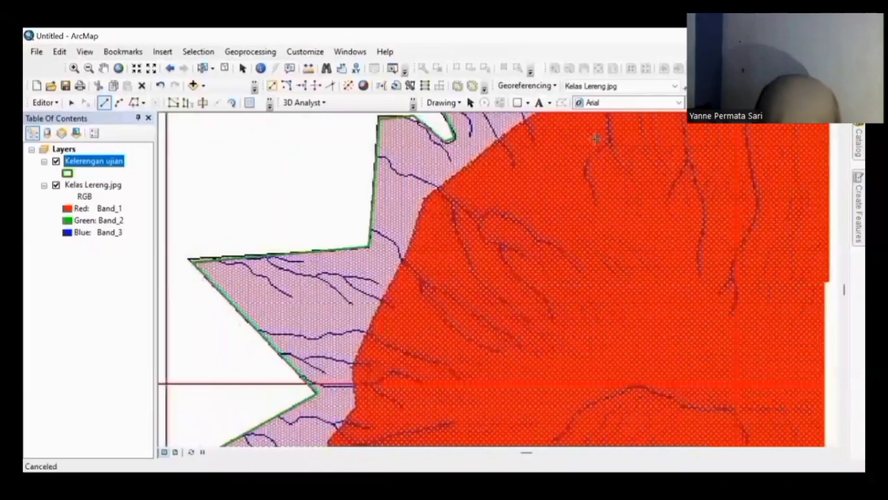
{"action": "key", "text": "Right"}
{"action": "key", "text": "Right"}
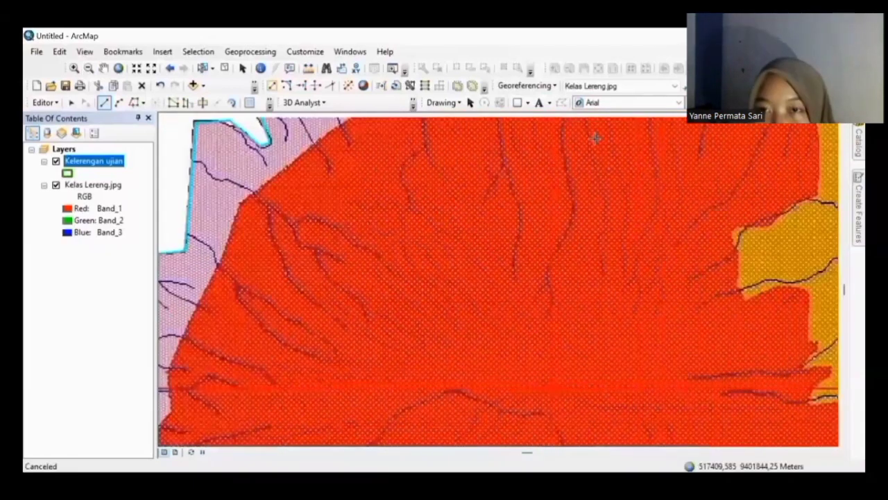
{"action": "key", "text": "Up"}
{"action": "key", "text": "Up"}
{"action": "key", "text": "Up"}
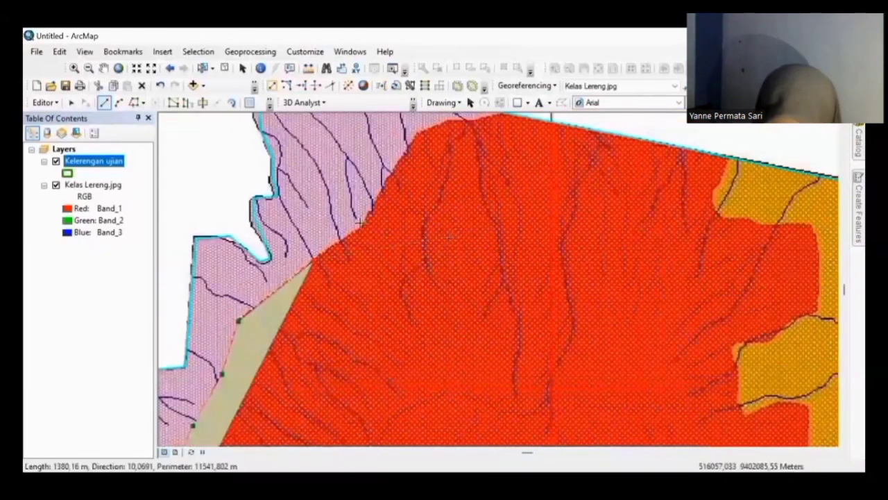
{"action": "left_click", "coordinate": [358, 231]}
{"action": "left_click", "coordinate": [405, 151]}
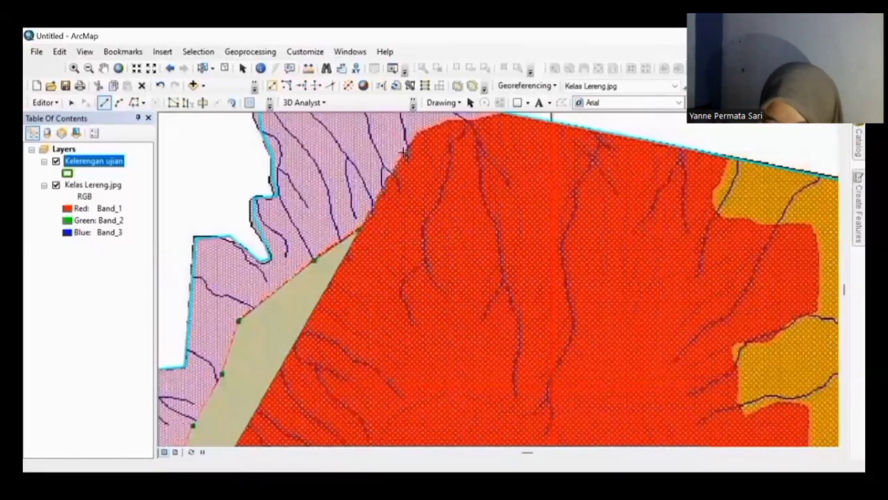
{"action": "left_click", "coordinate": [420, 133]}
{"action": "left_click", "coordinate": [450, 119]}
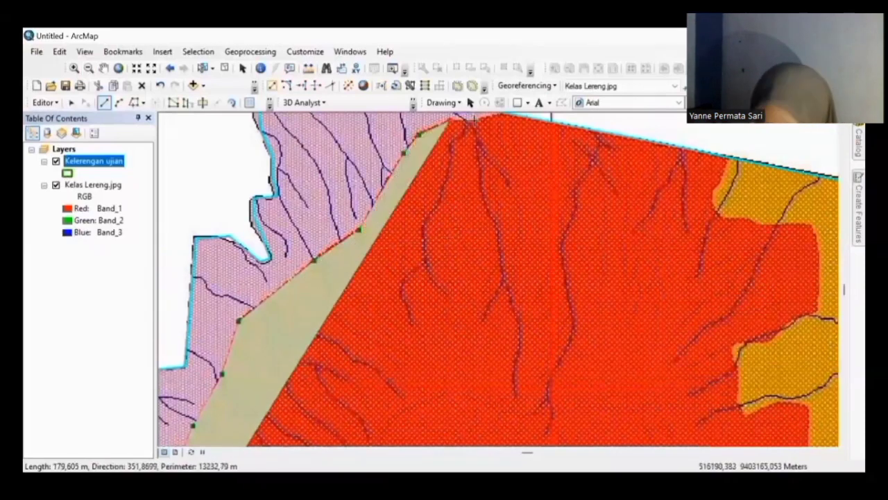
{"action": "left_click", "coordinate": [474, 118]}
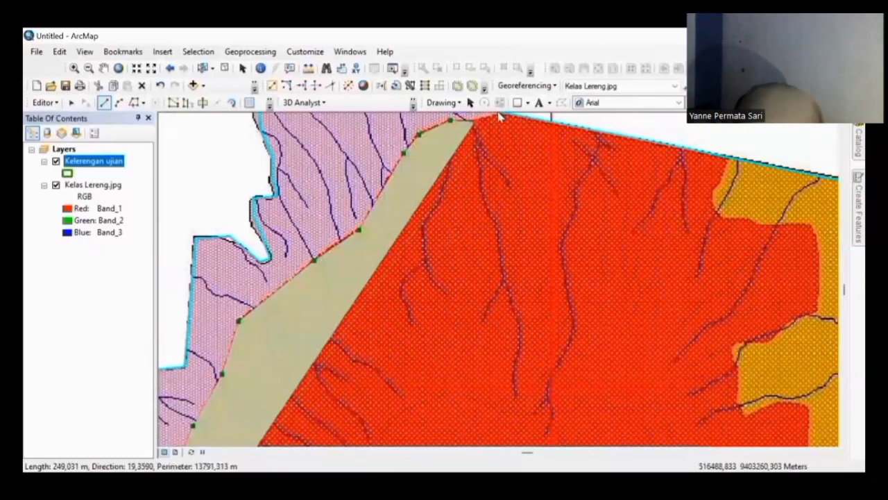
{"action": "key", "text": "Up"}
{"action": "left_click", "coordinate": [498, 126]}
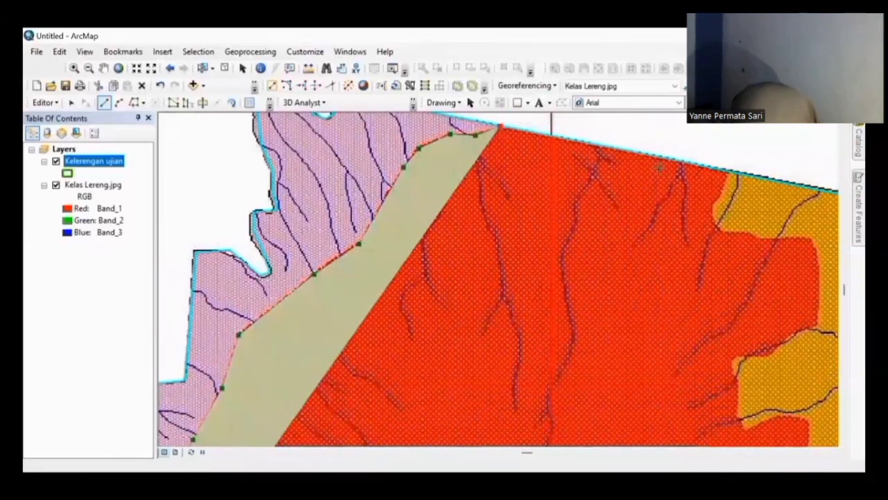
{"action": "left_click", "coordinate": [661, 160]}
{"action": "key", "text": "Right"}
{"action": "key", "text": "Right"}
{"action": "key", "text": "Right"}
{"action": "key", "text": "Right"}
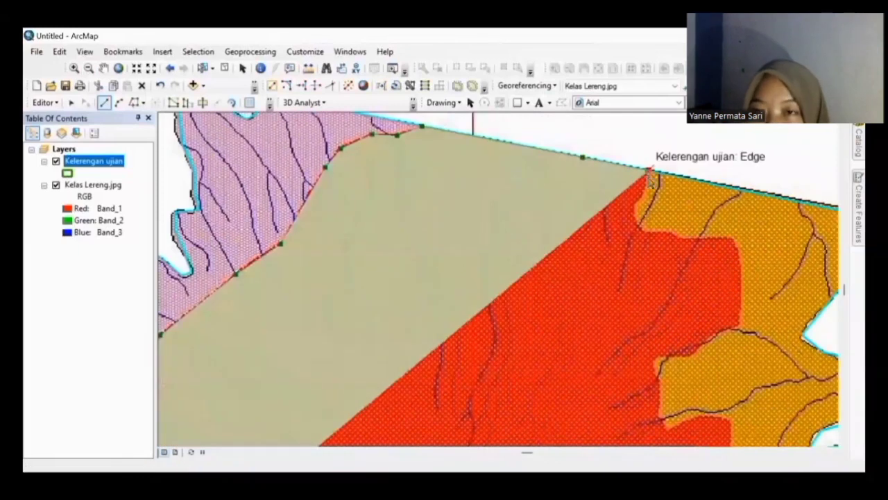
Step: Trace the sketch along the orange area boundary to where the red edge turns
{"action": "left_click", "coordinate": [649, 170]}
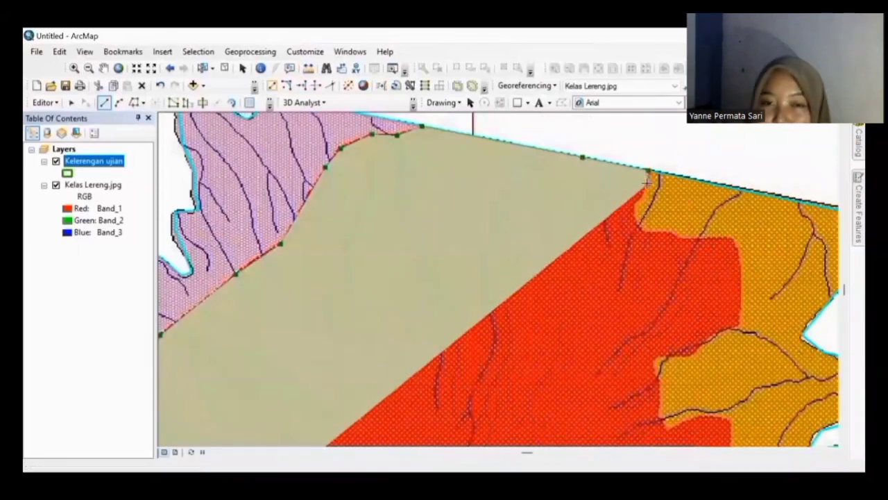
{"action": "left_click", "coordinate": [642, 197]}
{"action": "left_click", "coordinate": [632, 204]}
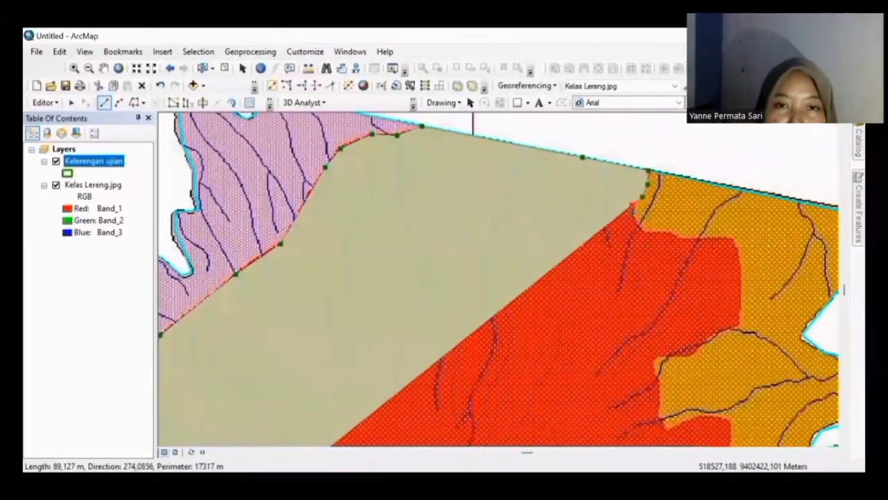
{"action": "left_click", "coordinate": [634, 214]}
{"action": "left_click", "coordinate": [643, 229]}
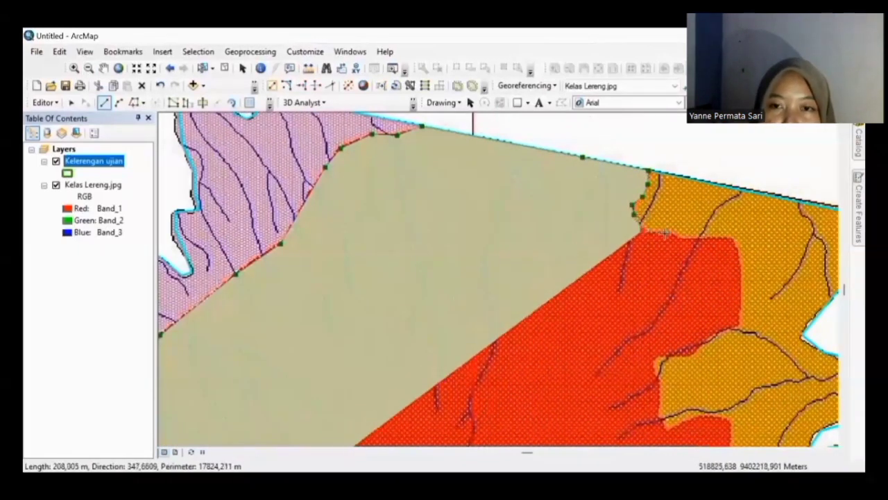
{"action": "left_click", "coordinate": [665, 235]}
{"action": "left_click", "coordinate": [677, 236]}
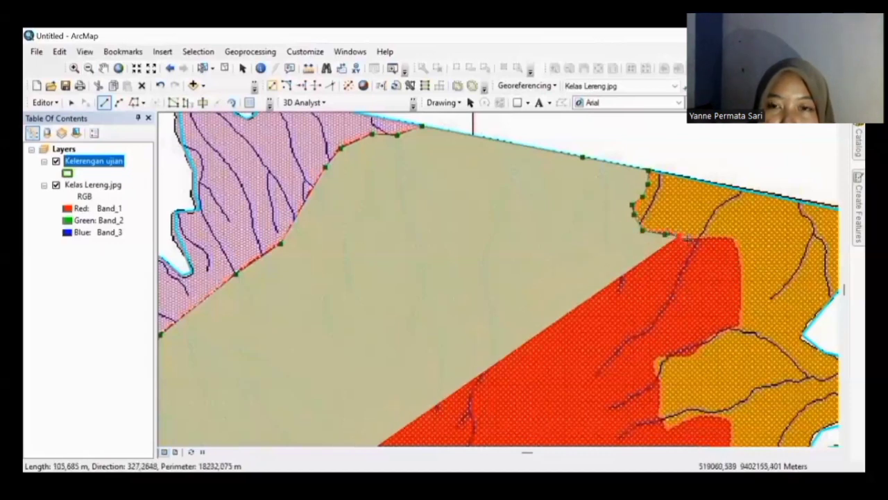
{"action": "left_click", "coordinate": [698, 238]}
{"action": "left_click", "coordinate": [717, 240]}
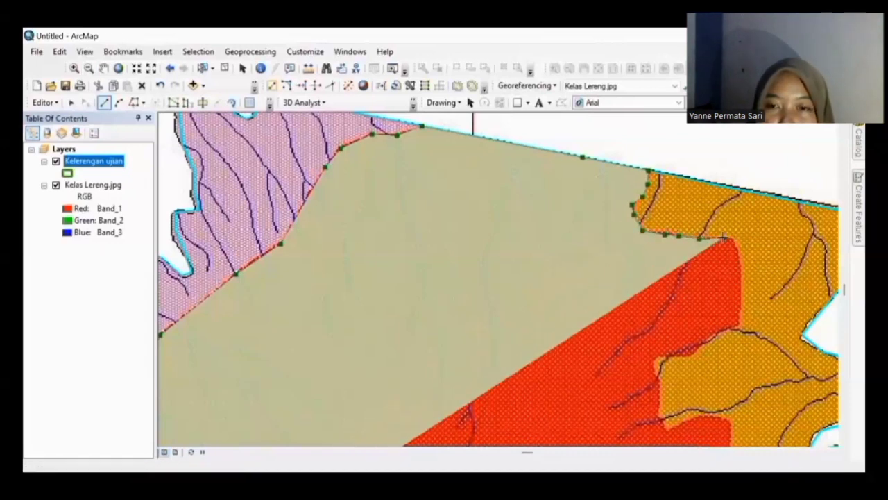
{"action": "left_click", "coordinate": [735, 240]}
{"action": "left_click", "coordinate": [739, 250]}
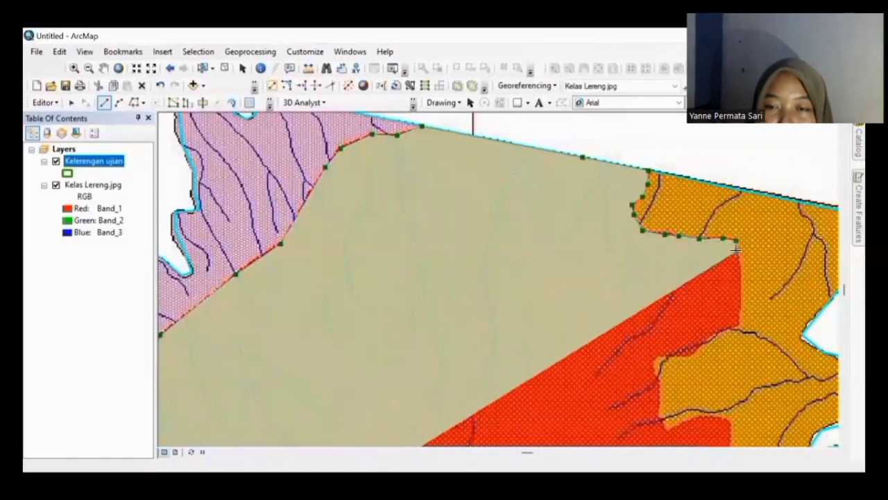
Step: Snap to the existing corner and top edge, finishing the strip polygon at the top-right corner
{"action": "key", "text": "Down"}
{"action": "key", "text": "Down"}
{"action": "key", "text": "Right"}
{"action": "key", "text": "Right"}
{"action": "key", "text": "Up"}
{"action": "key", "text": "Up"}
{"action": "key", "text": "Up"}
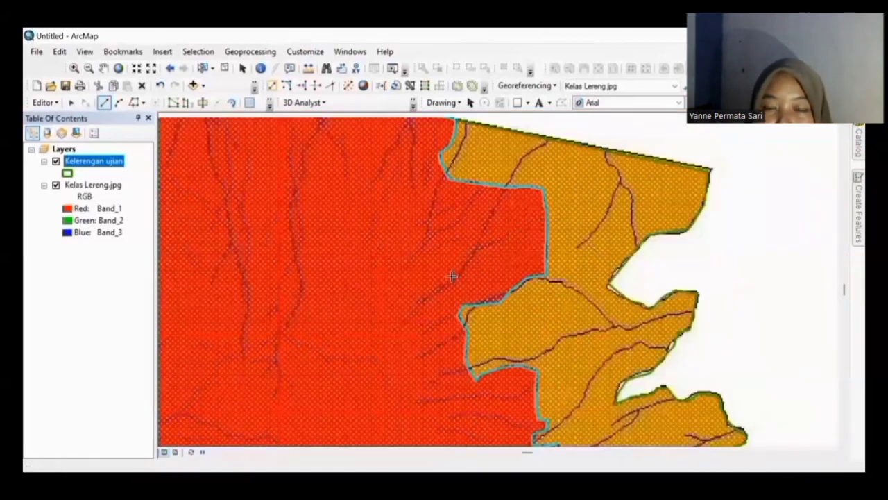
{"action": "left_click", "coordinate": [454, 150]}
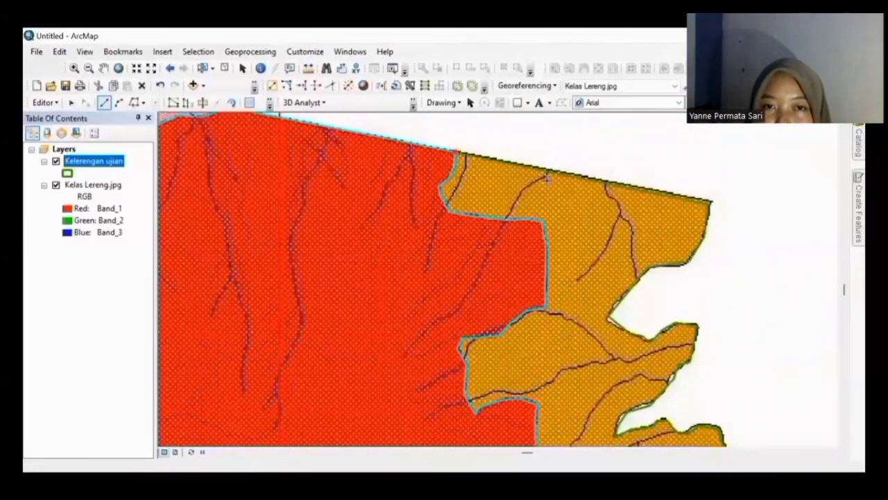
{"action": "left_click", "coordinate": [648, 188]}
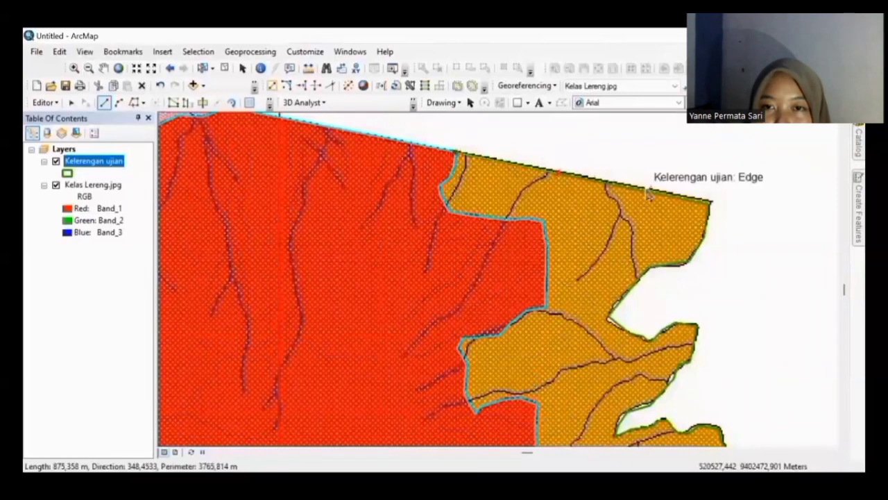
{"action": "key", "text": "Right"}
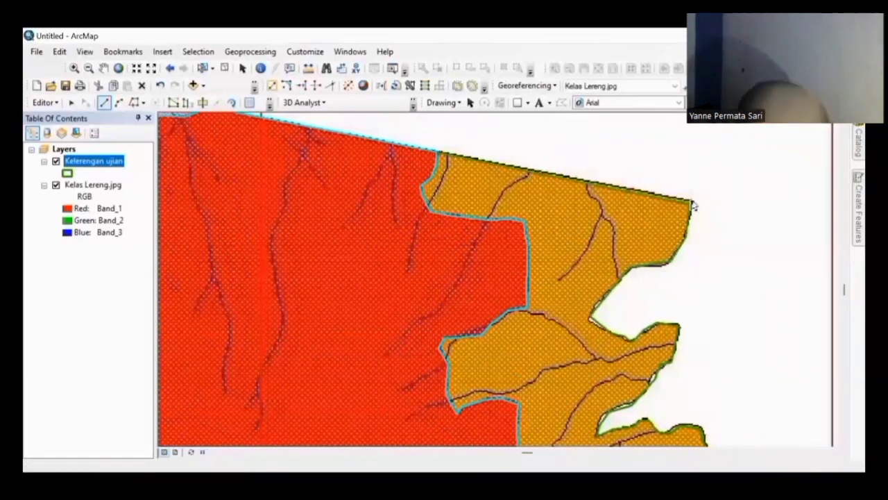
{"action": "left_click", "coordinate": [691, 202]}
{"action": "left_click", "coordinate": [689, 225]}
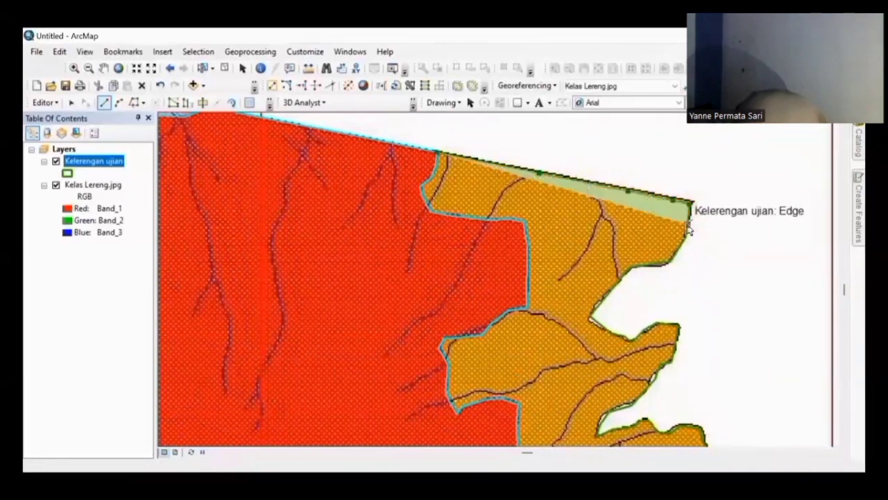
{"action": "double_click", "coordinate": [679, 248]}
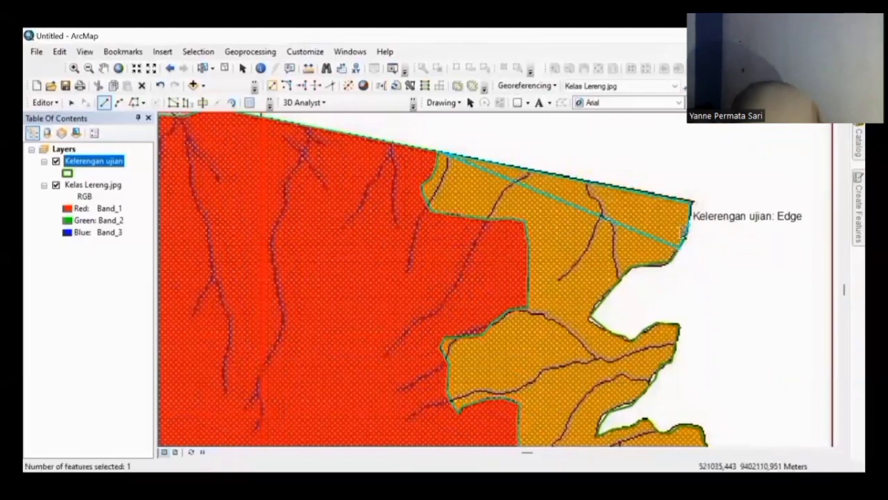
{"action": "left_click", "coordinate": [522, 143]}
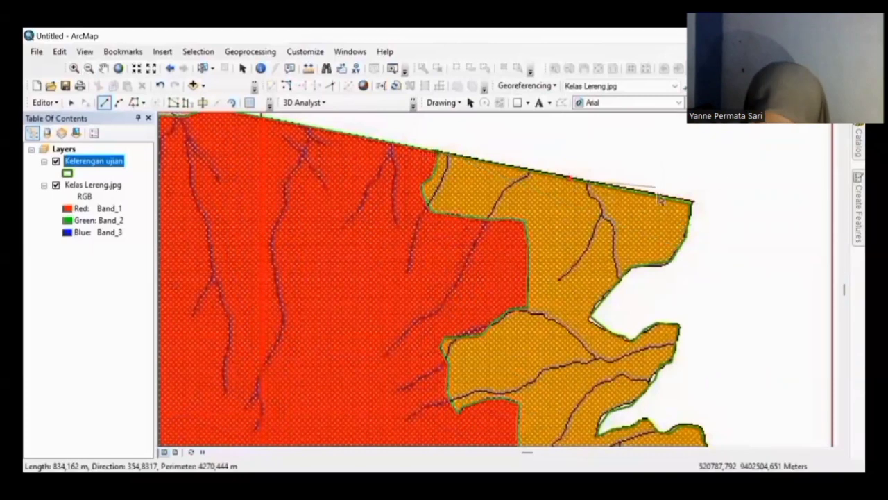
Step: Sketch a polygon from the top-right corner along the orange lower edge, then discard it
{"action": "left_click", "coordinate": [659, 196]}
{"action": "left_click", "coordinate": [693, 202]}
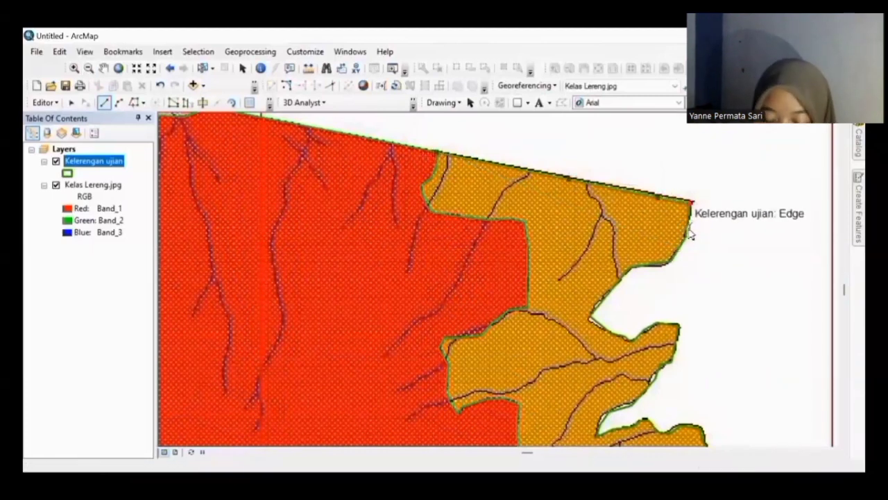
{"action": "left_click", "coordinate": [685, 229]}
{"action": "left_click", "coordinate": [671, 259]}
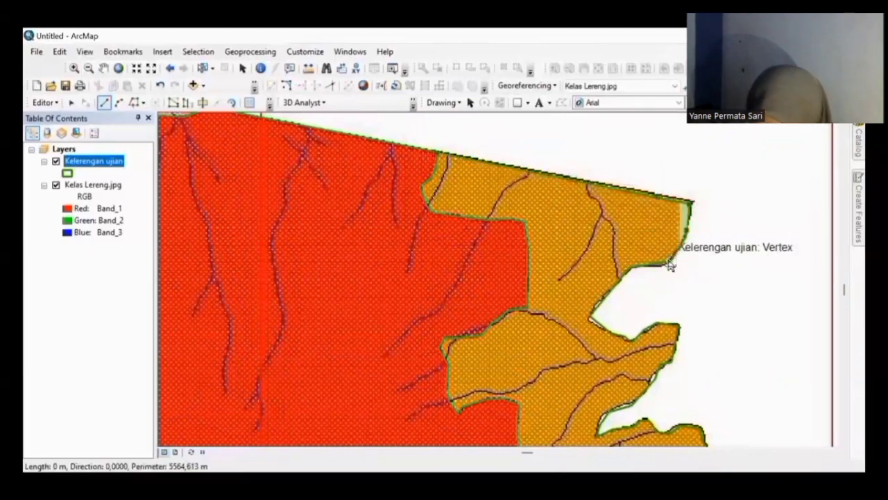
{"action": "left_click", "coordinate": [638, 266]}
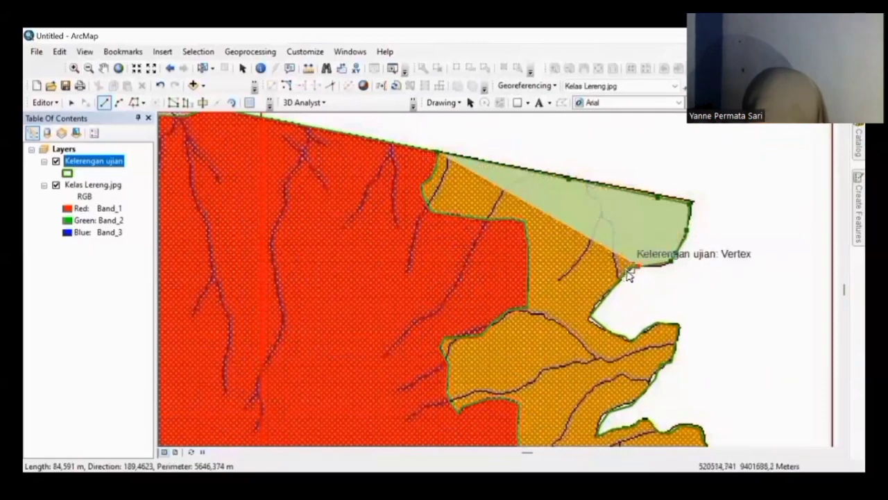
{"action": "left_click", "coordinate": [627, 270]}
{"action": "left_click", "coordinate": [590, 318]}
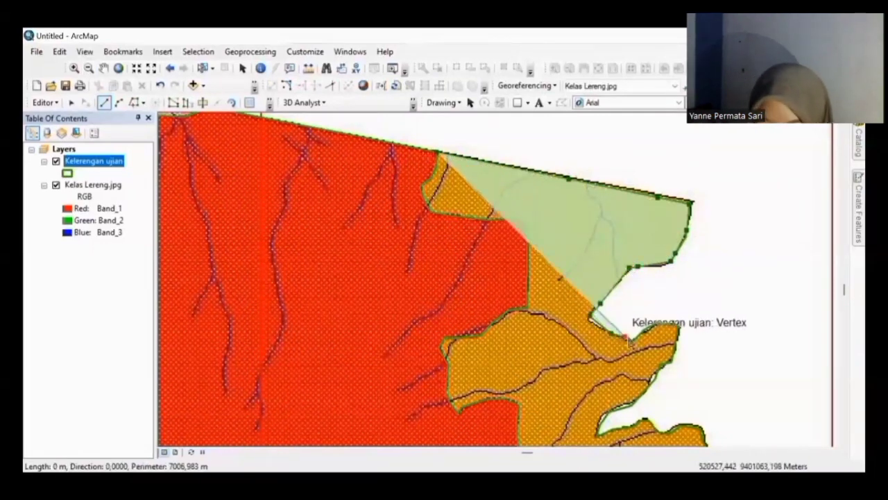
{"action": "left_click", "coordinate": [635, 340]}
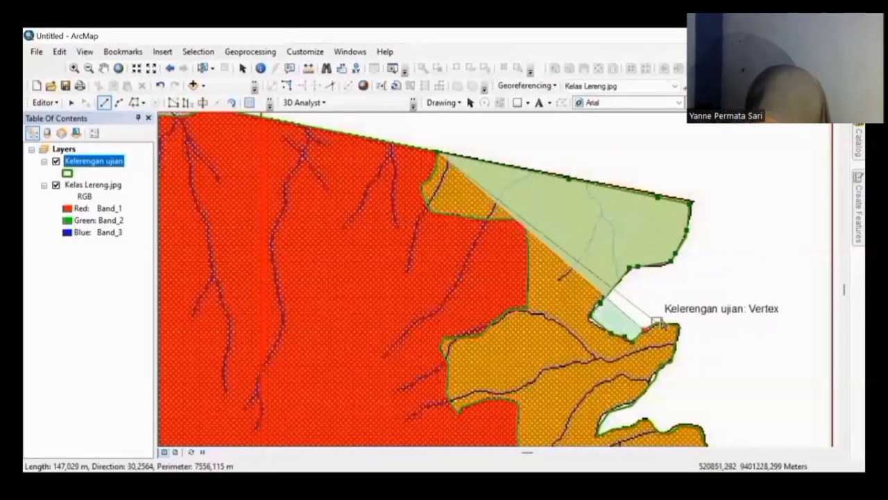
{"action": "left_click", "coordinate": [656, 323]}
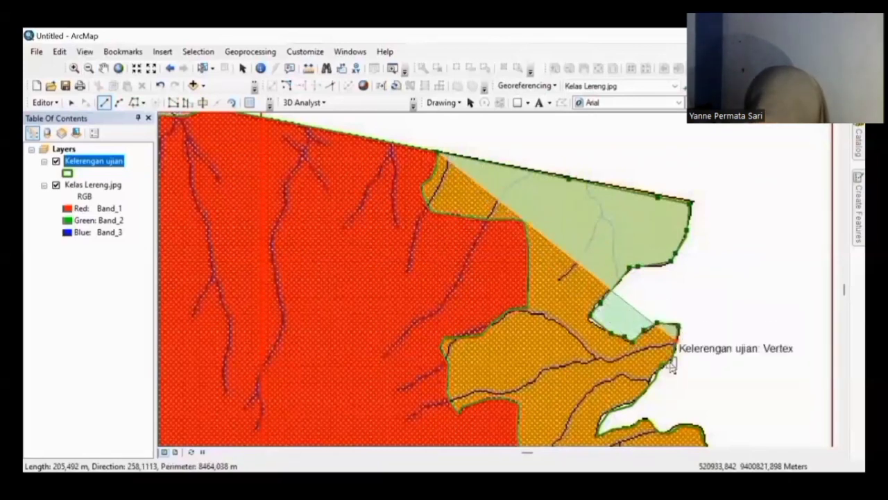
{"action": "left_click", "coordinate": [662, 362]}
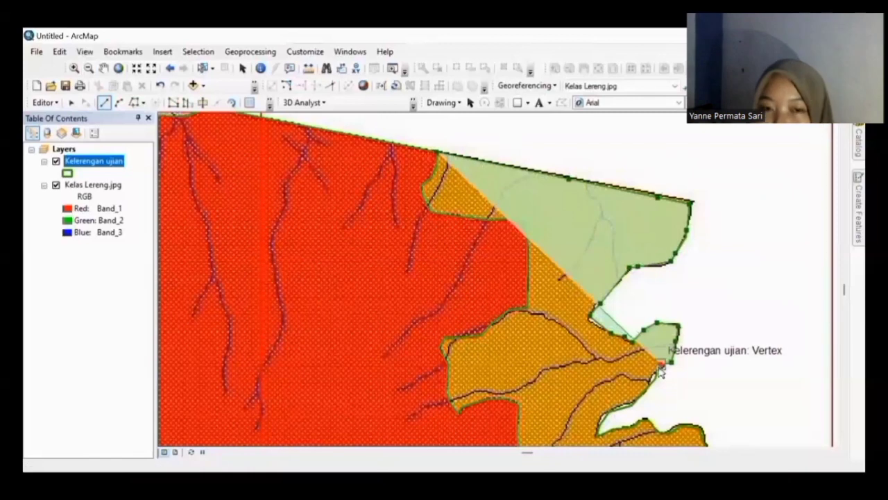
{"action": "double_click", "coordinate": [657, 376]}
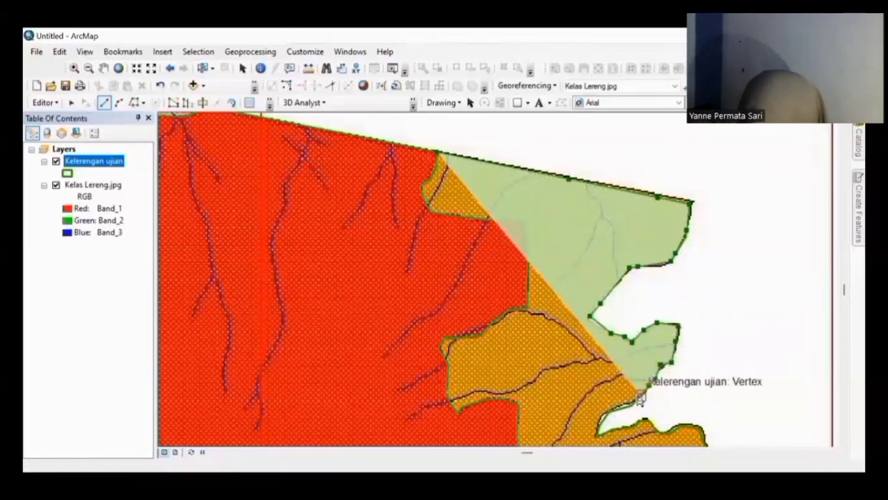
{"action": "key", "text": "Escape"}
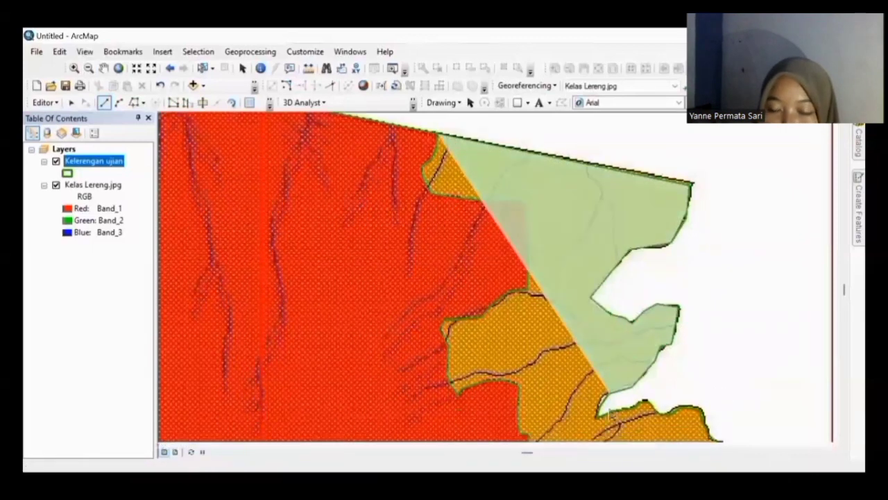
Step: Trace the orange boundary around the small inlet to the eastern tip and southern edge
{"action": "key", "text": "Down"}
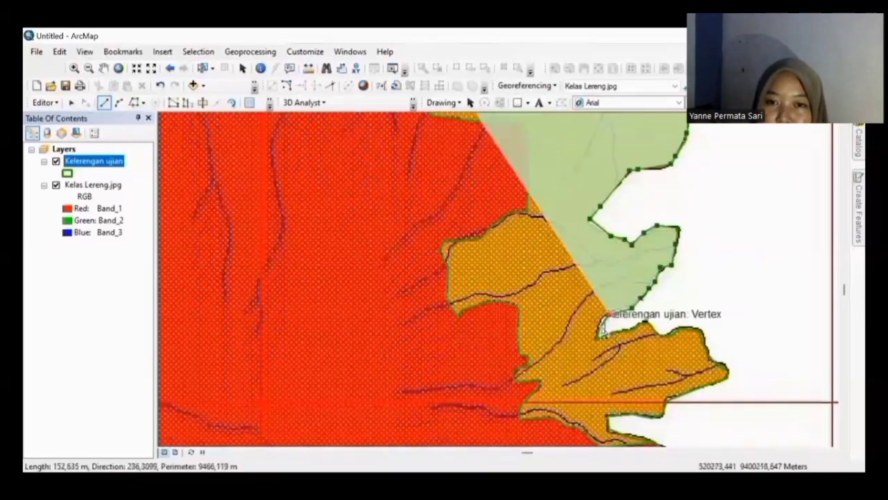
{"action": "left_click", "coordinate": [601, 326]}
{"action": "left_click", "coordinate": [598, 337]}
{"action": "left_click", "coordinate": [613, 330]}
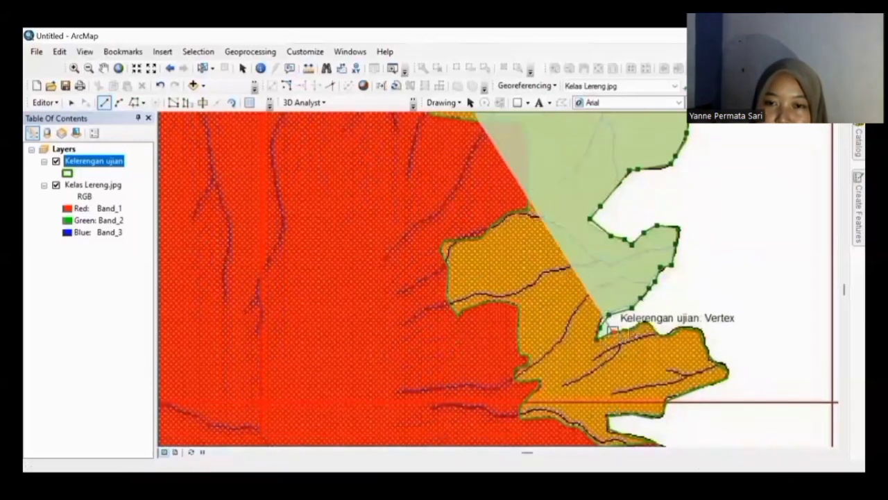
{"action": "left_click", "coordinate": [652, 331]}
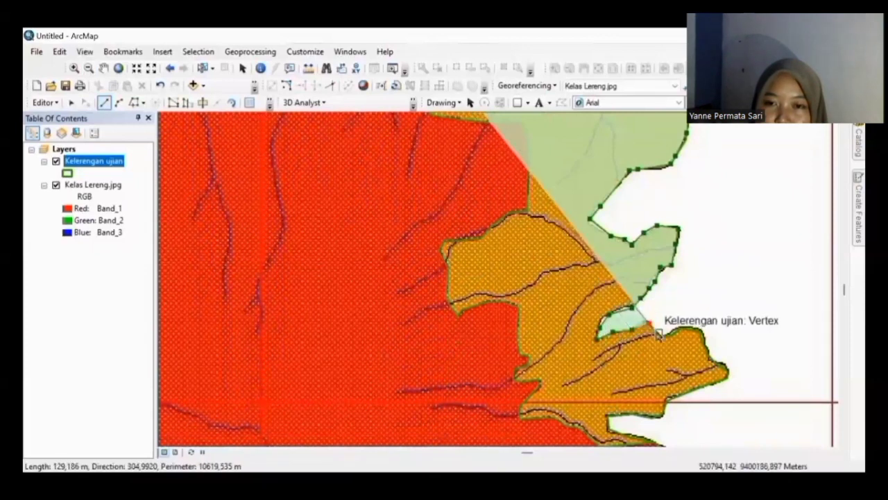
{"action": "left_click", "coordinate": [677, 333]}
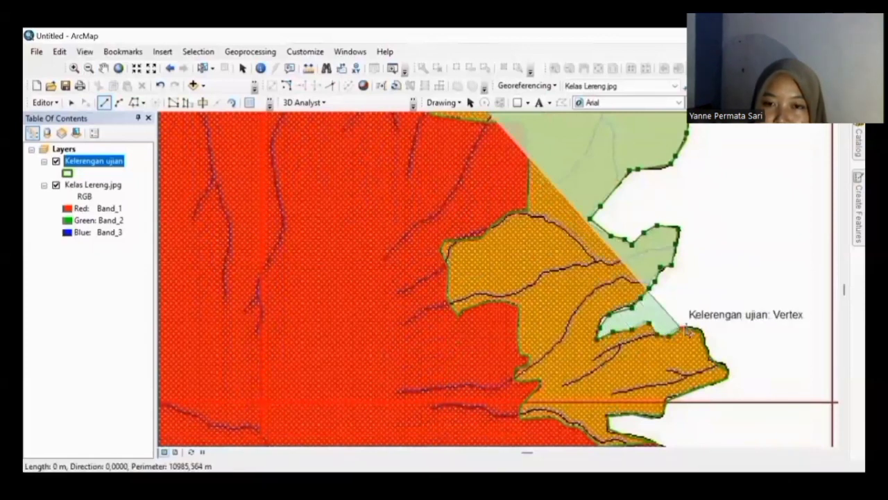
{"action": "left_click", "coordinate": [699, 332]}
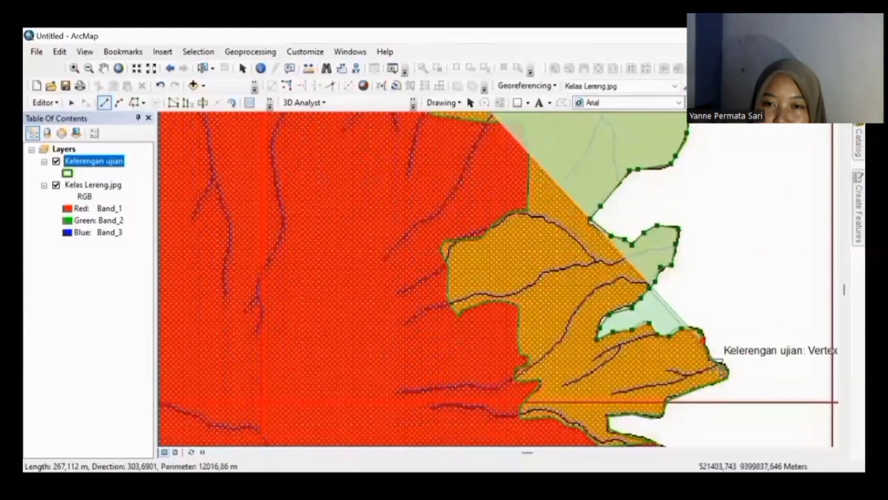
{"action": "left_click", "coordinate": [719, 364]}
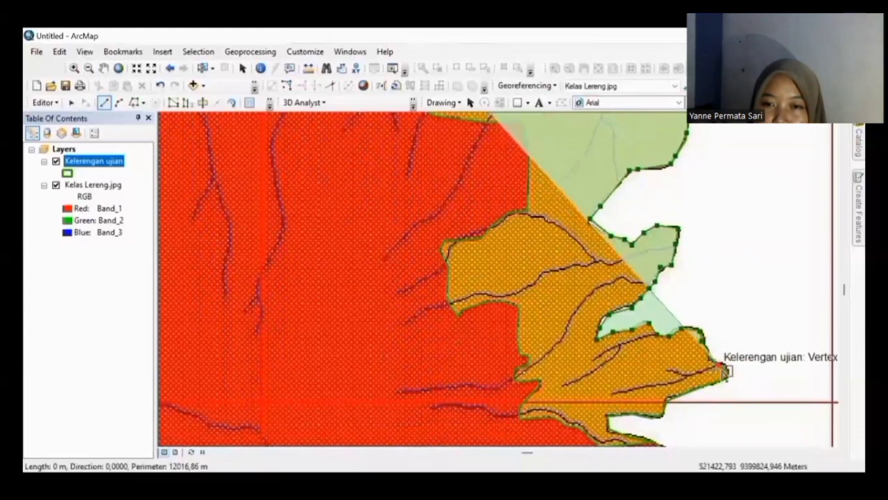
{"action": "left_click", "coordinate": [705, 384]}
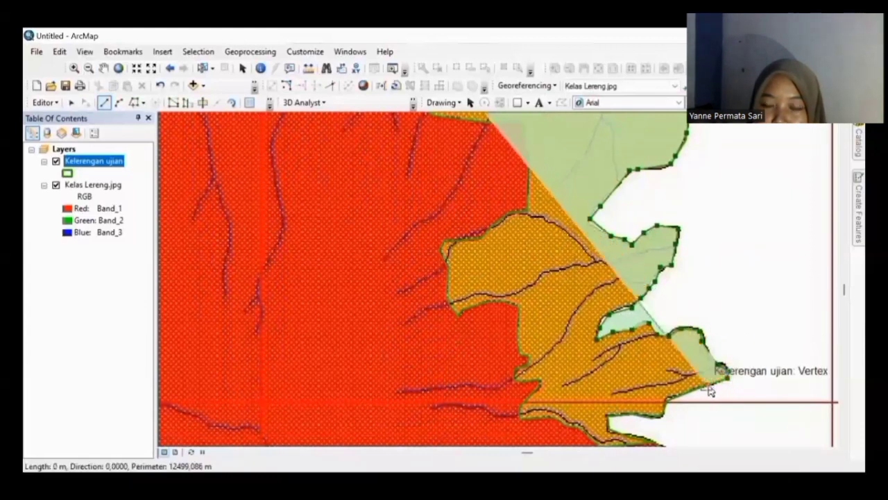
{"action": "left_click", "coordinate": [659, 415]}
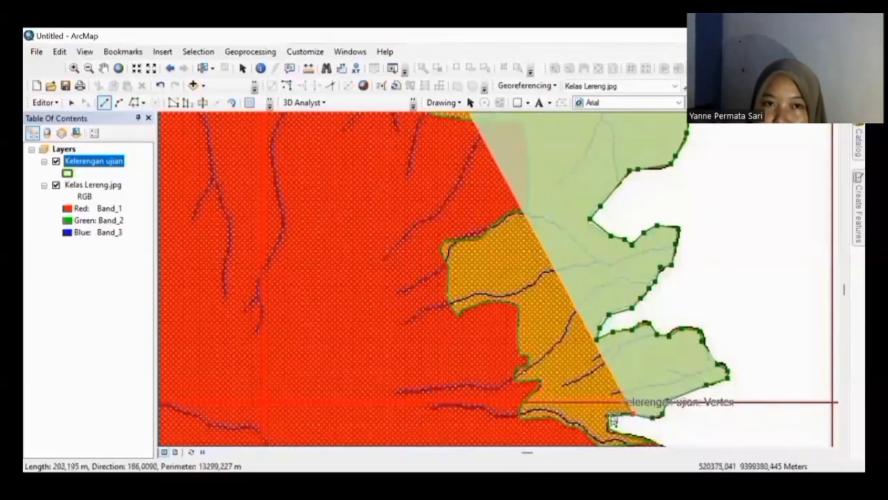
{"action": "key", "text": "Down"}
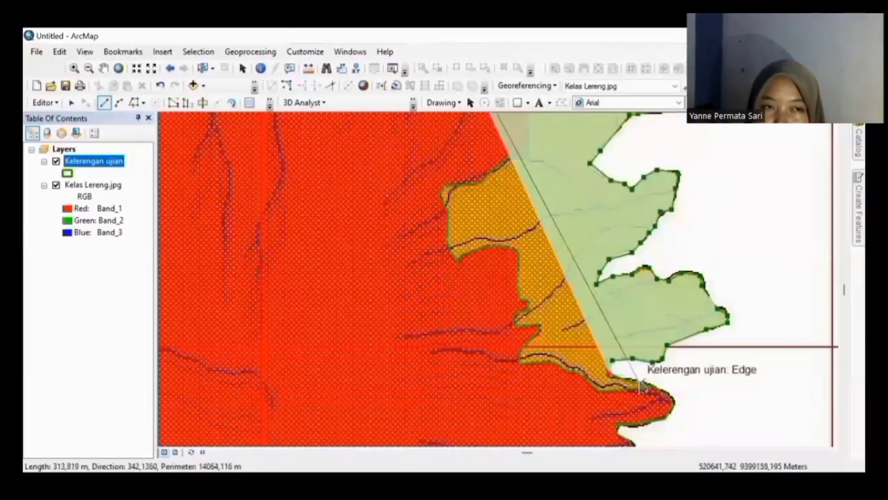
Step: Continue the outline west and north along the red/orange boundary toward the western edge's top
{"action": "left_click", "coordinate": [598, 393]}
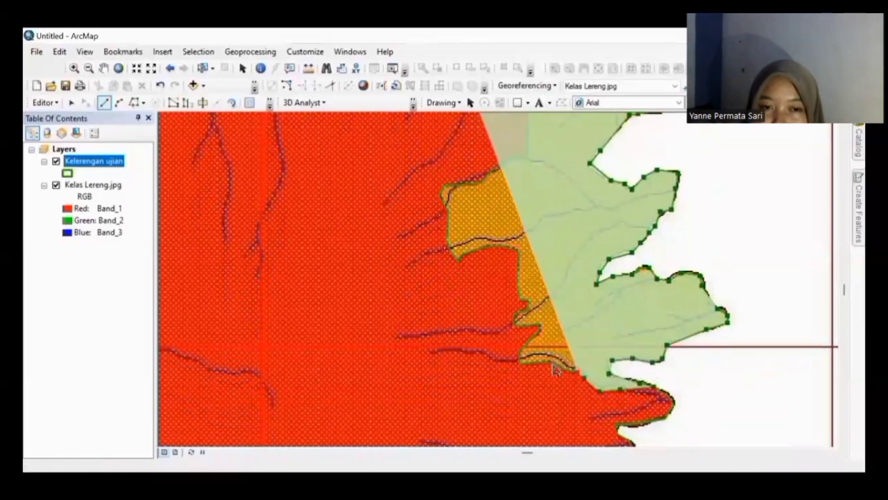
{"action": "left_click", "coordinate": [555, 366]}
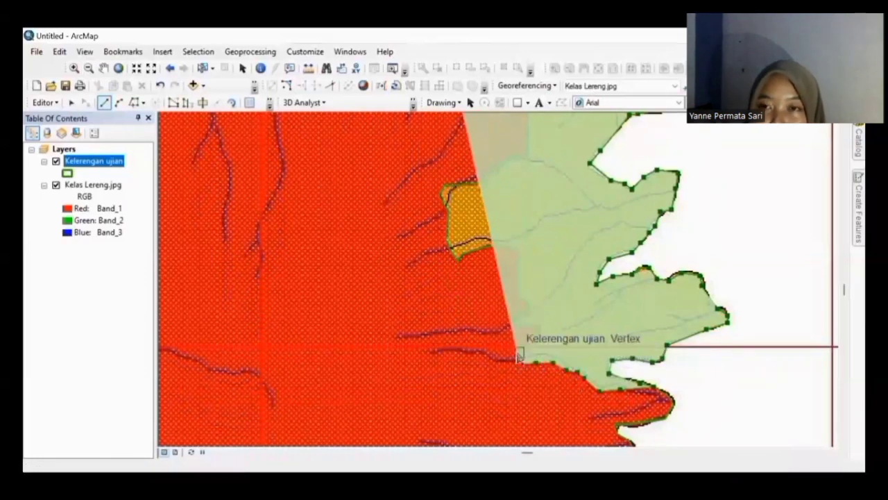
{"action": "left_click", "coordinate": [540, 334]}
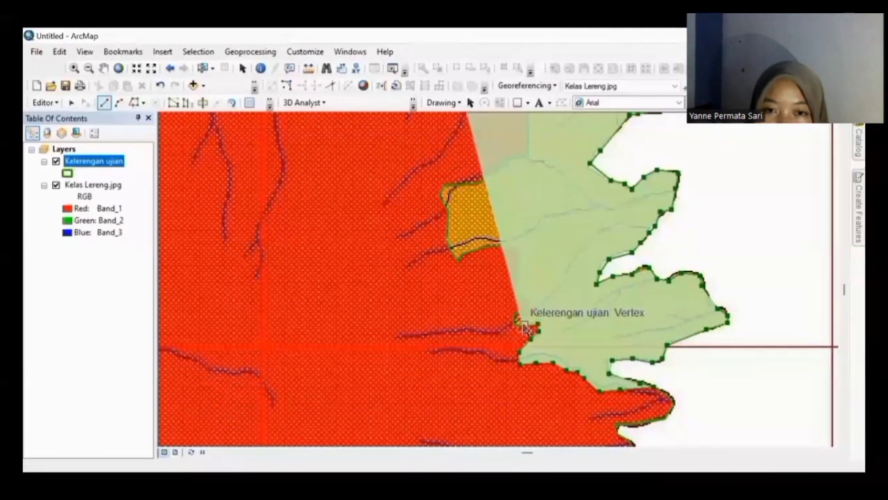
{"action": "left_click", "coordinate": [516, 312]}
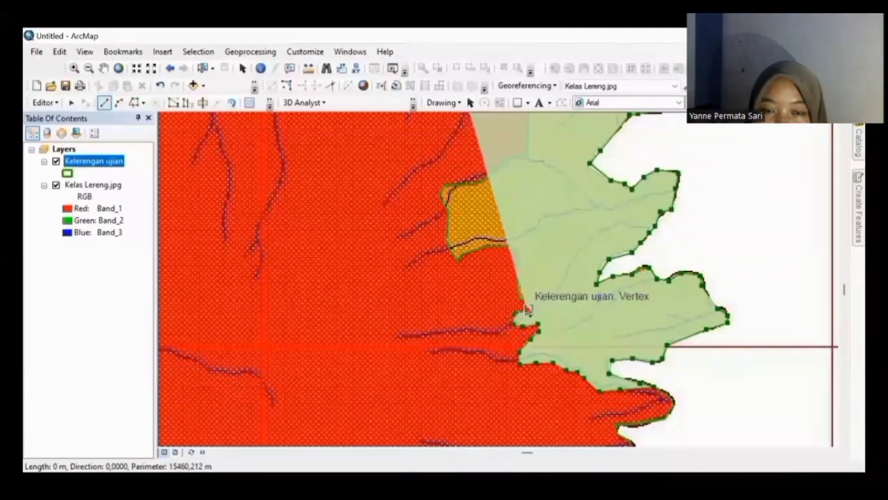
{"action": "left_click", "coordinate": [528, 300]}
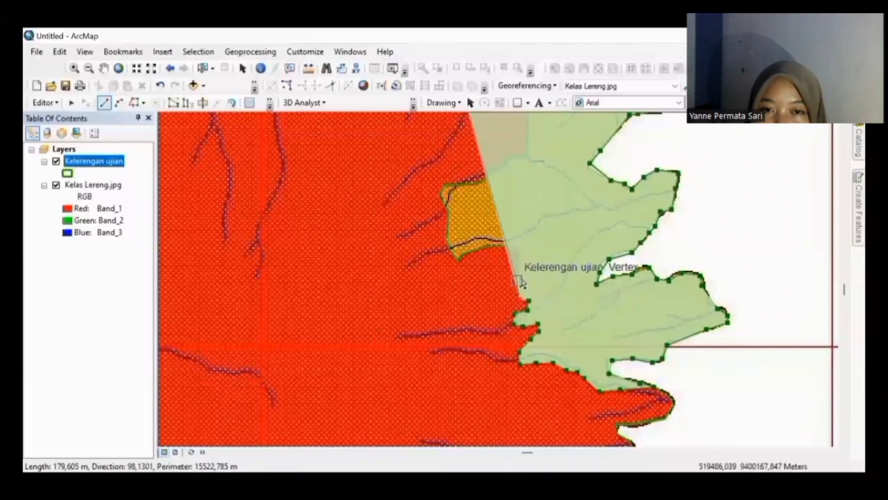
{"action": "left_click", "coordinate": [517, 263]}
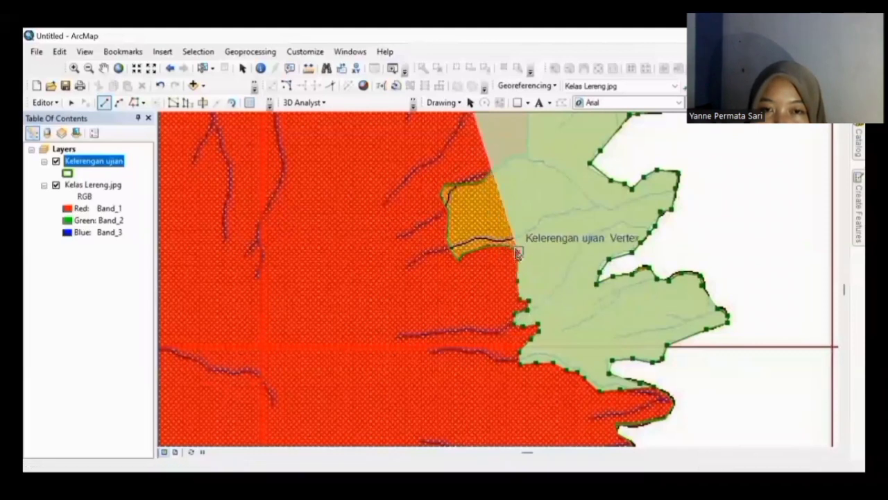
{"action": "left_click", "coordinate": [518, 249]}
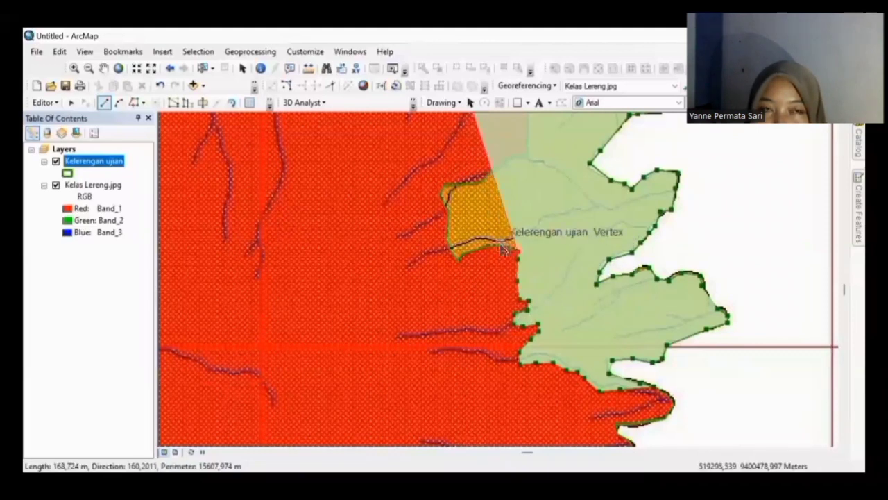
{"action": "left_click", "coordinate": [464, 257]}
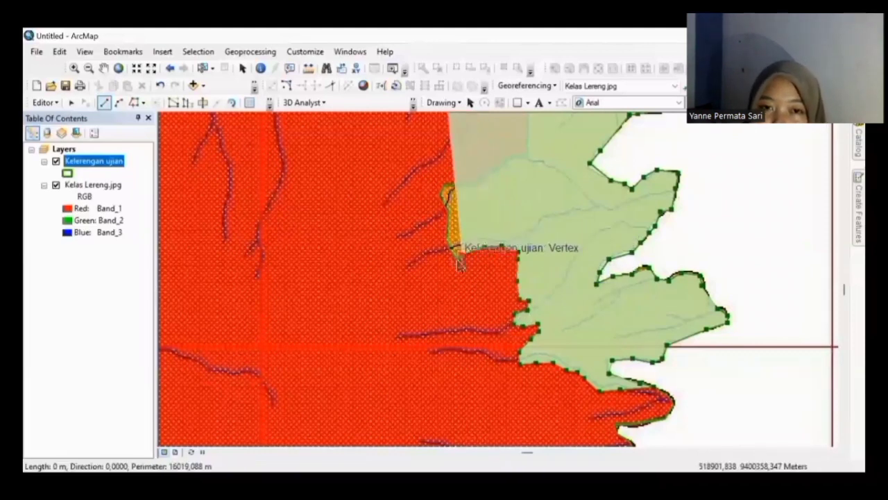
{"action": "left_click", "coordinate": [446, 212]}
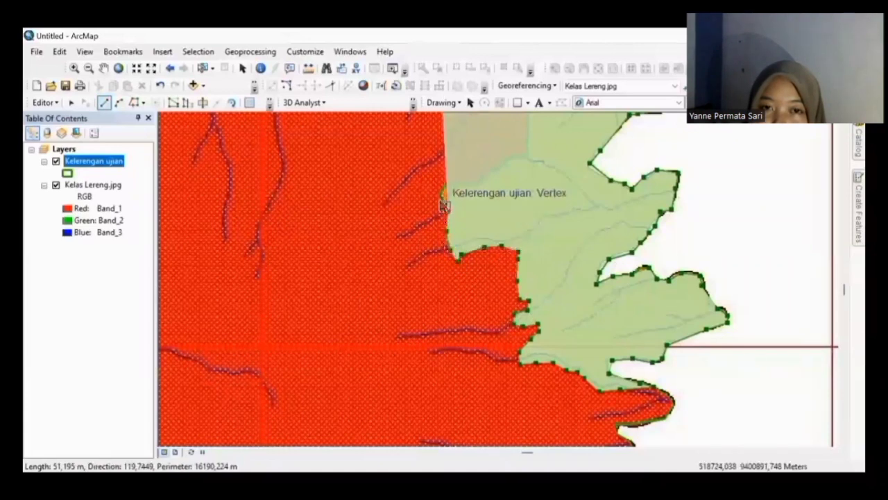
{"action": "left_click", "coordinate": [455, 191]}
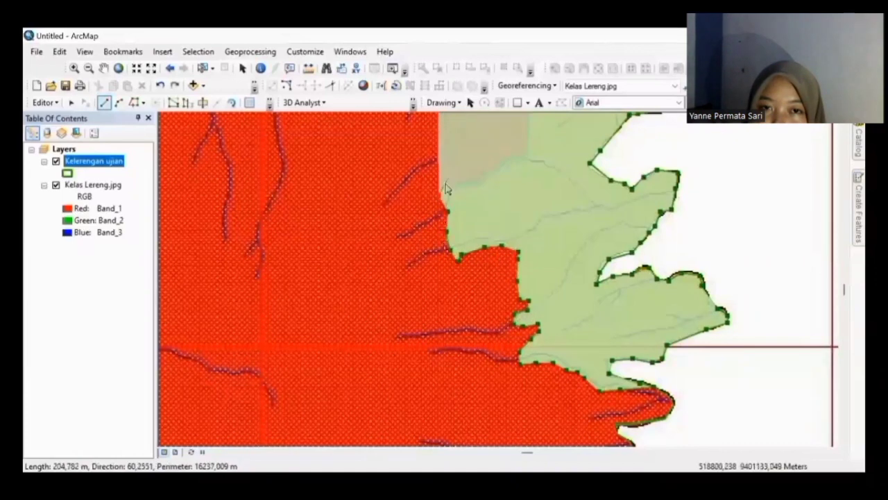
{"action": "left_click", "coordinate": [445, 187]}
{"action": "left_click", "coordinate": [480, 186]}
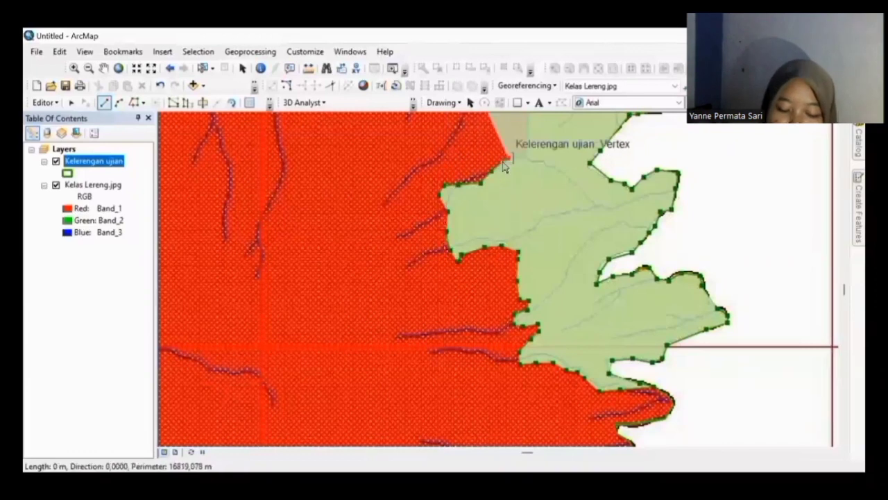
{"action": "double_click", "coordinate": [525, 161]}
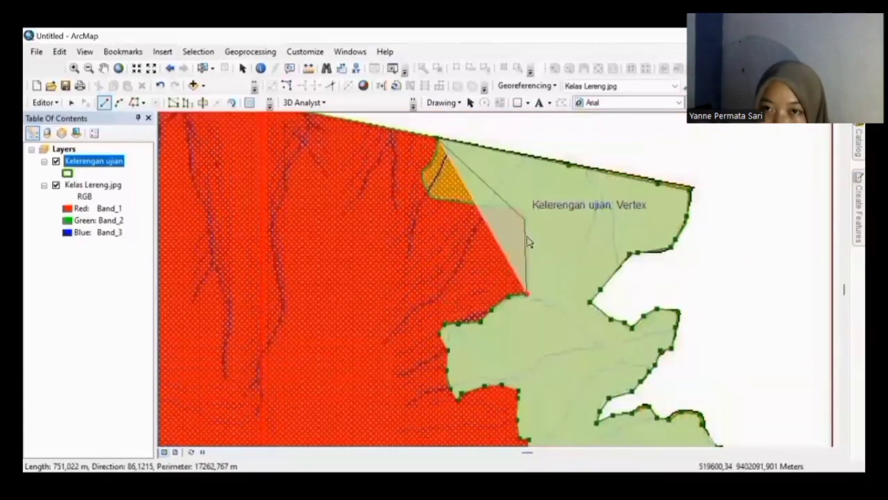
Step: Add the last vertices along the top orange patch and red boundary, completing the orange polygon
{"action": "left_click", "coordinate": [524, 212]}
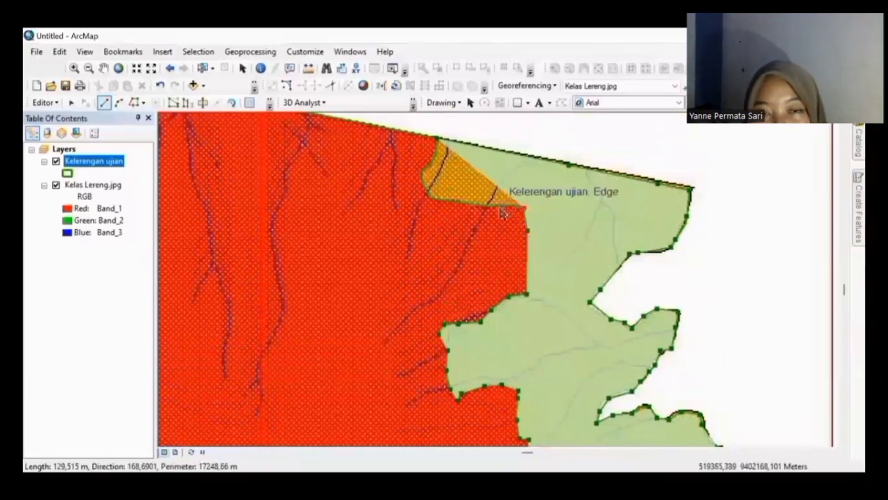
{"action": "left_click", "coordinate": [491, 207]}
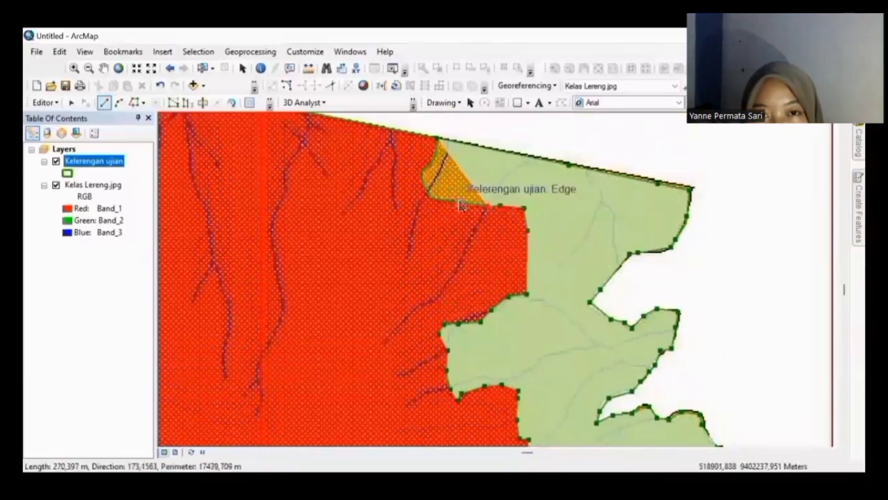
{"action": "left_click", "coordinate": [457, 202]}
{"action": "left_click", "coordinate": [437, 201]}
{"action": "left_click", "coordinate": [423, 181]}
{"action": "left_click", "coordinate": [422, 171]}
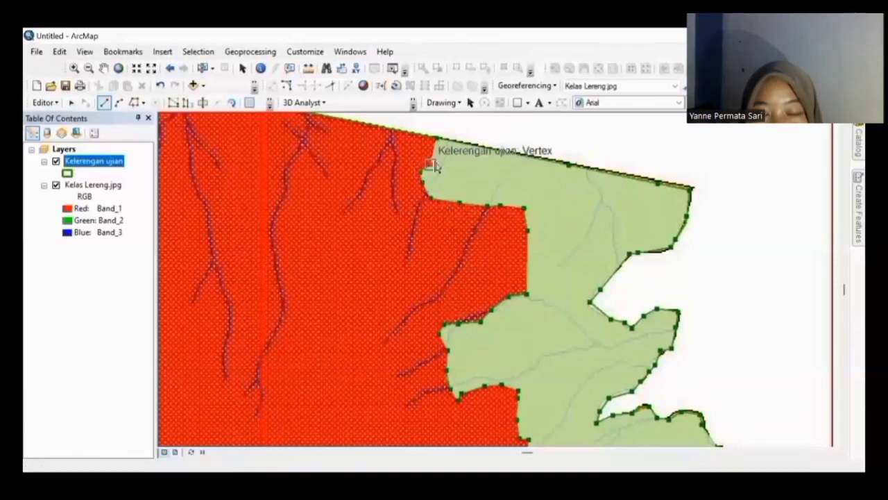
{"action": "left_click", "coordinate": [439, 158]}
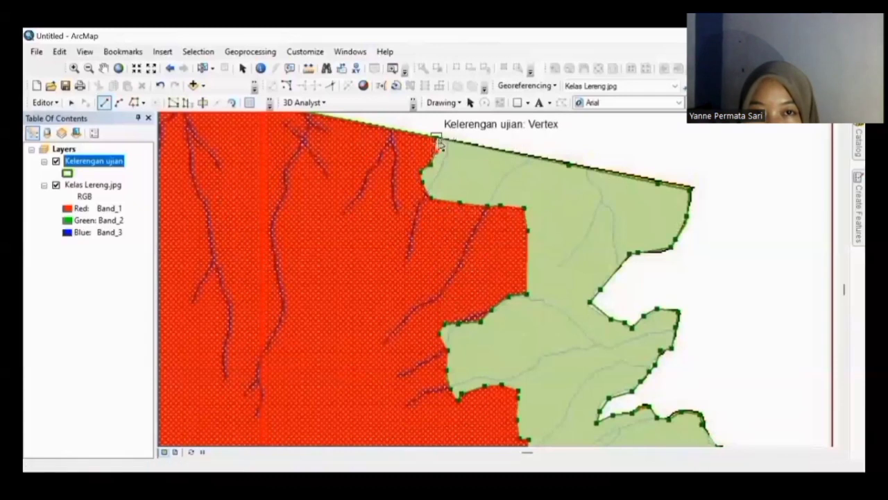
{"action": "double_click", "coordinate": [436, 137]}
{"action": "key", "text": "Left"}
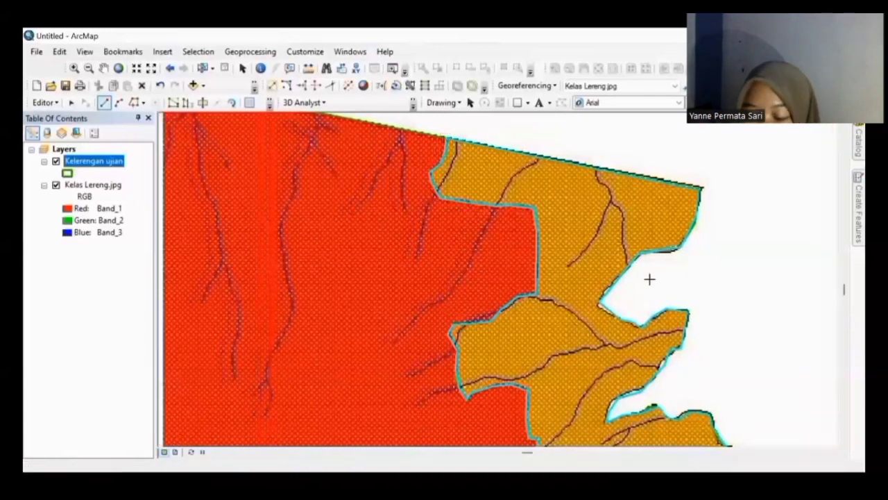
Step: Pan and zoom the map to centre the pale yellow area
{"action": "key", "text": "Down"}
{"action": "key", "text": "Down"}
{"action": "key", "text": "Down"}
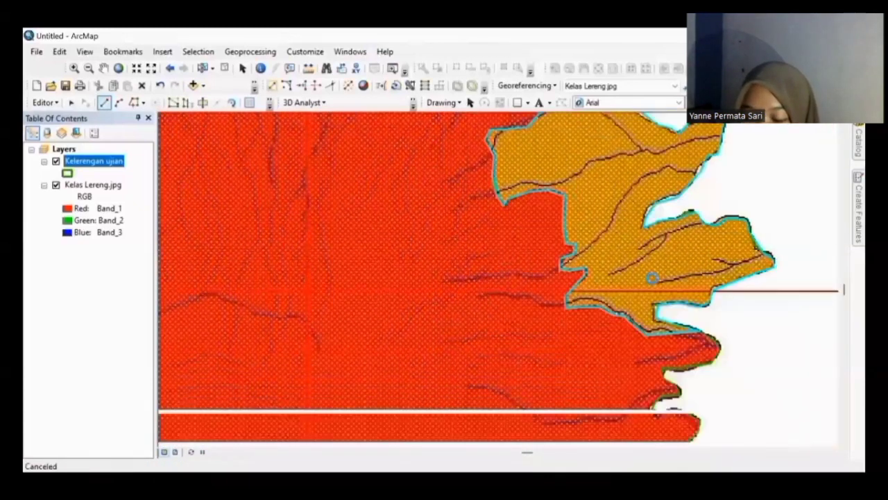
{"action": "scroll", "coordinate": [650, 279], "scroll_direction": "down", "scroll_amount": 2}
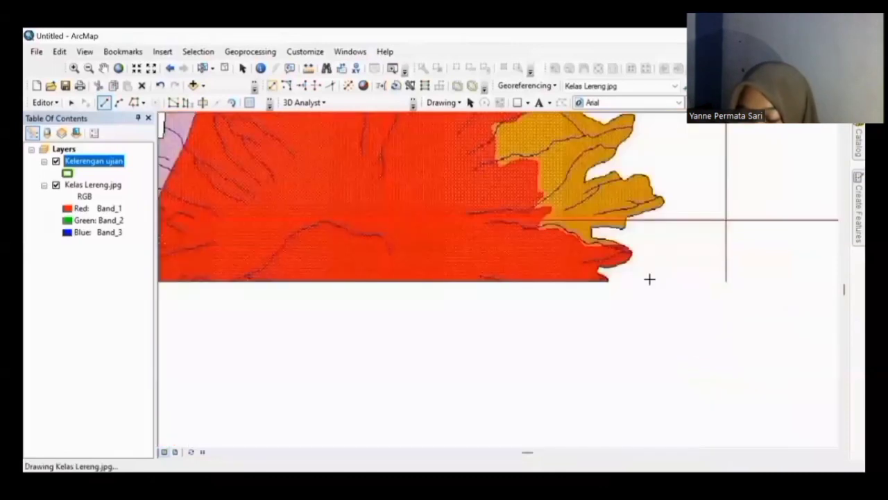
{"action": "key", "text": "Down"}
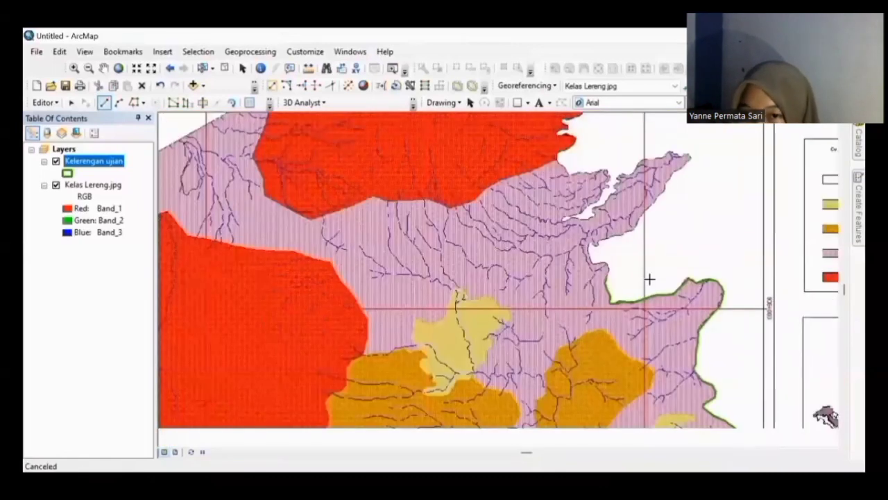
{"action": "key", "text": "Down"}
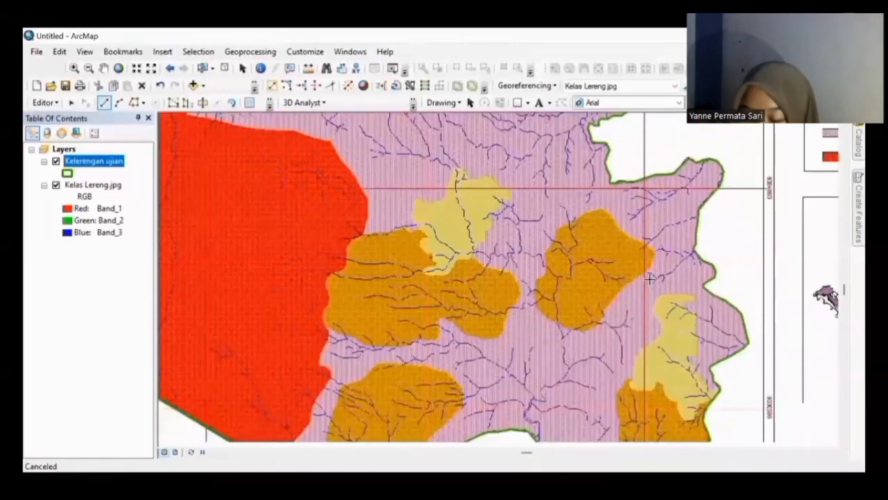
{"action": "scroll", "coordinate": [649, 279], "scroll_direction": "up", "scroll_amount": 2}
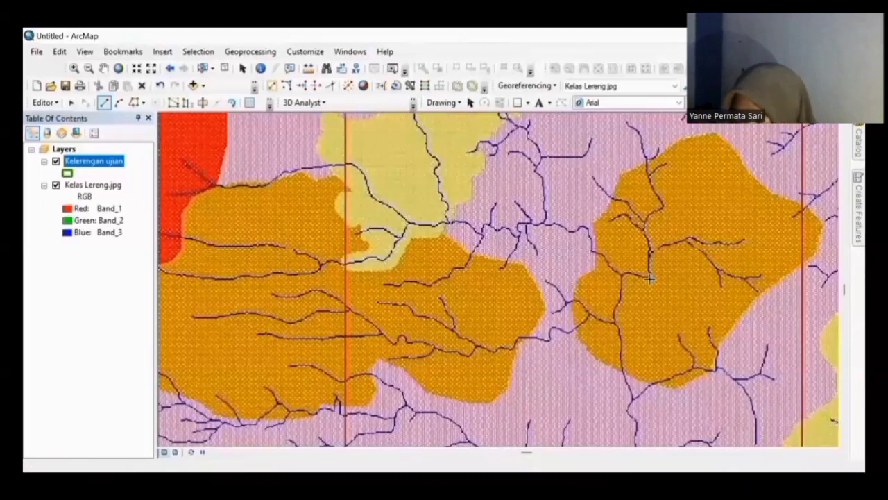
{"action": "scroll", "coordinate": [650, 279], "scroll_direction": "up", "scroll_amount": 1}
{"action": "key", "text": "Up"}
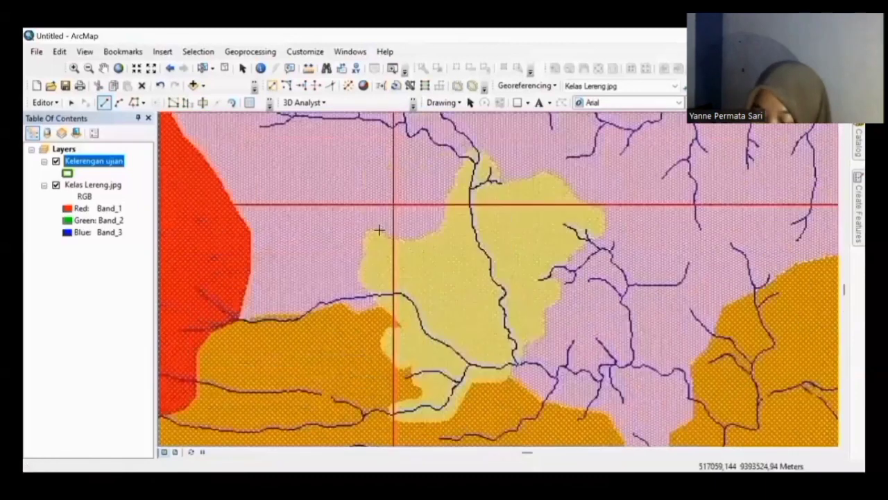
Step: Sketch a six-vertex Kelerengan ujian polygon around the pale yellow slope patch
{"action": "left_click", "coordinate": [379, 231]}
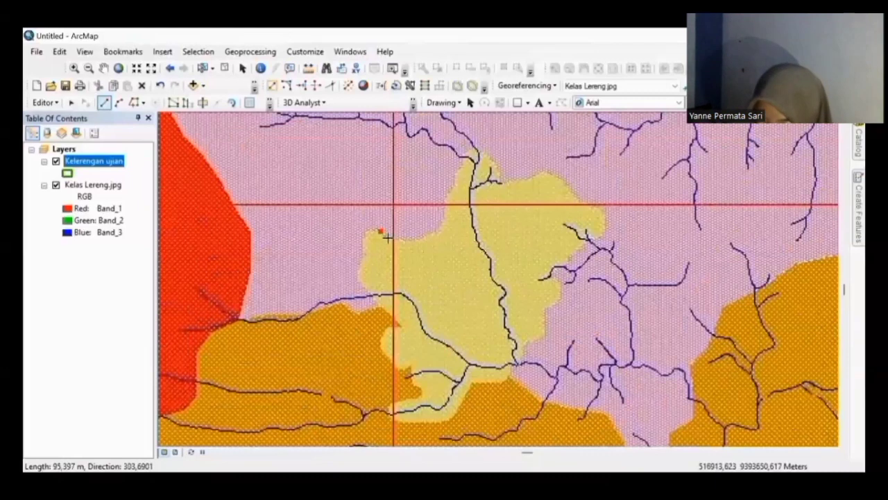
{"action": "left_click", "coordinate": [389, 238]}
{"action": "left_click", "coordinate": [411, 240]}
{"action": "left_click", "coordinate": [430, 233]}
{"action": "left_click", "coordinate": [441, 227]}
{"action": "left_click", "coordinate": [444, 211]}
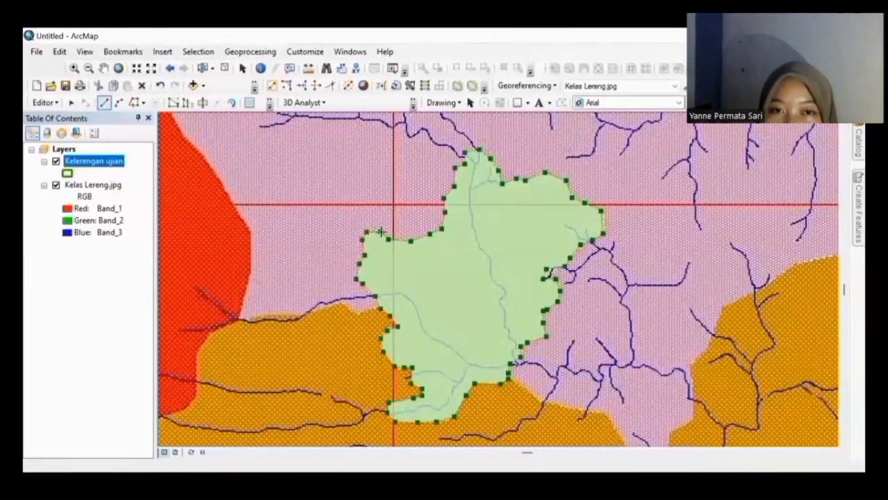
{"action": "double_click", "coordinate": [381, 232]}
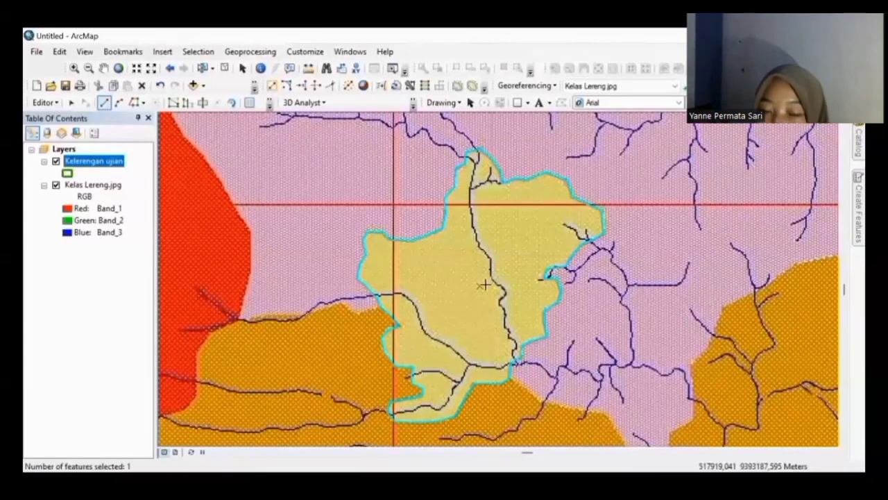
{"action": "key", "text": "Left"}
{"action": "key", "text": "Left"}
{"action": "key", "text": "Left"}
{"action": "key", "text": "Down"}
{"action": "key", "text": "Down"}
{"action": "key", "text": "Down"}
{"action": "key", "text": "Down"}
{"action": "key", "text": "Down"}
{"action": "key", "text": "Down"}
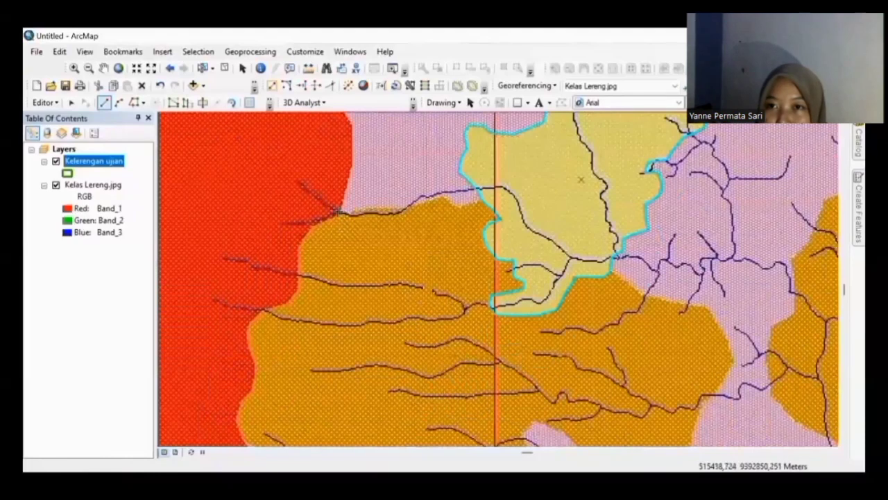
Step: Begin the orange-area polygon along its top edge and down the side bordering the yellow polygon
{"action": "left_click", "coordinate": [380, 208]}
{"action": "left_click", "coordinate": [403, 209]}
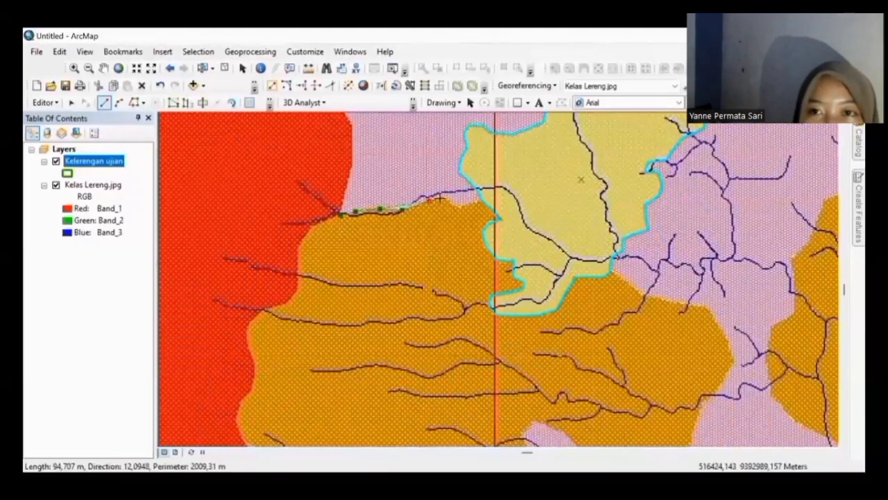
{"action": "left_click", "coordinate": [429, 201]}
{"action": "left_click", "coordinate": [445, 199]}
{"action": "left_click", "coordinate": [456, 206]}
{"action": "left_click", "coordinate": [482, 202]}
{"action": "left_click", "coordinate": [498, 219]}
{"action": "left_click", "coordinate": [488, 223]}
{"action": "left_click", "coordinate": [483, 232]}
{"action": "left_click", "coordinate": [484, 245]}
{"action": "left_click", "coordinate": [496, 260]}
{"action": "left_click", "coordinate": [513, 261]}
{"action": "left_click", "coordinate": [512, 277]}
{"action": "left_click", "coordinate": [523, 288]}
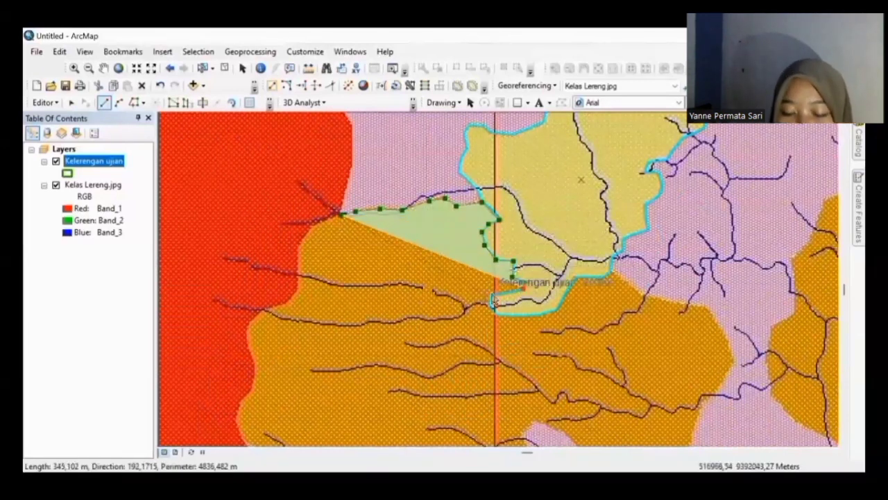
Step: Continue the outline along the yellow polygon's border and the orange area's right edge, undoing stray vertices
{"action": "left_click", "coordinate": [491, 296]}
{"action": "left_click", "coordinate": [489, 306]}
{"action": "left_click", "coordinate": [497, 315]}
{"action": "left_click", "coordinate": [519, 315]}
{"action": "left_click", "coordinate": [537, 315]}
{"action": "left_click", "coordinate": [556, 311]}
{"action": "left_click", "coordinate": [567, 290]}
{"action": "left_click", "coordinate": [577, 277]}
{"action": "left_click", "coordinate": [602, 276]}
{"action": "left_click", "coordinate": [625, 279]}
{"action": "left_click", "coordinate": [637, 292]}
{"action": "left_click", "coordinate": [648, 297]}
{"action": "left_click", "coordinate": [670, 301]}
{"action": "left_click", "coordinate": [682, 303]}
{"action": "left_click", "coordinate": [704, 305]}
{"action": "left_click", "coordinate": [716, 315]}
{"action": "key", "text": "Right"}
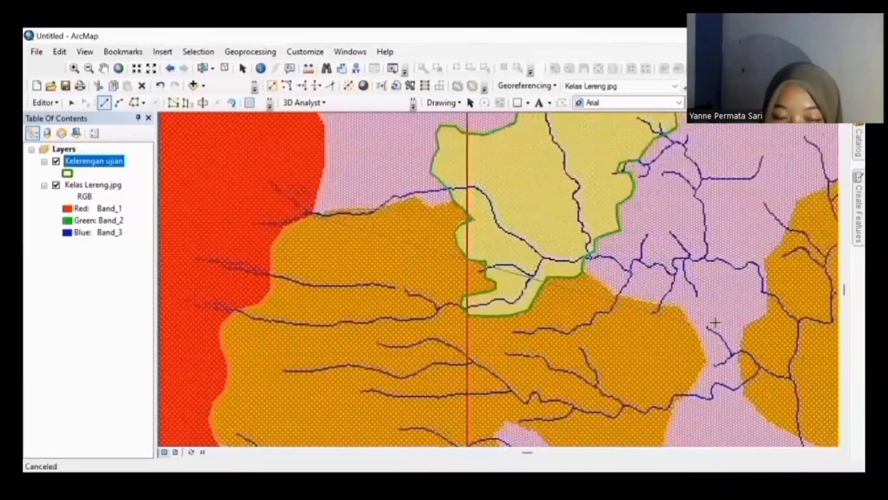
{"action": "scroll", "coordinate": [715, 322], "scroll_direction": "down", "scroll_amount": 2}
{"action": "key", "text": "ctrl+z"}
{"action": "key", "text": "ctrl+z"}
{"action": "key", "text": "ctrl+z"}
{"action": "key", "text": "ctrl+z"}
Step: Retrace the boundary to the orange area's lower-right tip and along its lower edge
{"action": "left_click", "coordinate": [671, 311]}
{"action": "left_click", "coordinate": [693, 316]}
{"action": "left_click", "coordinate": [716, 319]}
{"action": "left_click", "coordinate": [748, 326]}
{"action": "left_click", "coordinate": [761, 326]}
{"action": "left_click", "coordinate": [780, 357]}
{"action": "left_click", "coordinate": [801, 401]}
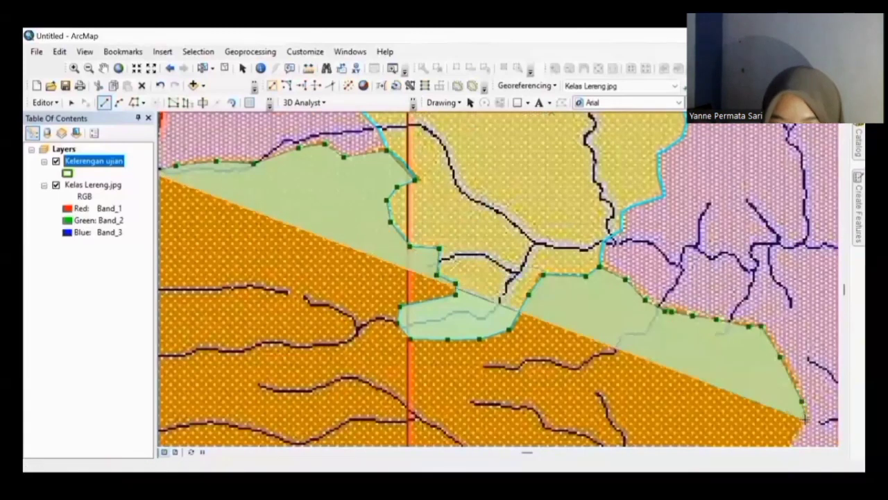
{"action": "left_click", "coordinate": [806, 419]}
{"action": "key", "text": "Down"}
{"action": "left_click", "coordinate": [768, 329]}
{"action": "left_click", "coordinate": [754, 351]}
{"action": "left_click", "coordinate": [742, 381]}
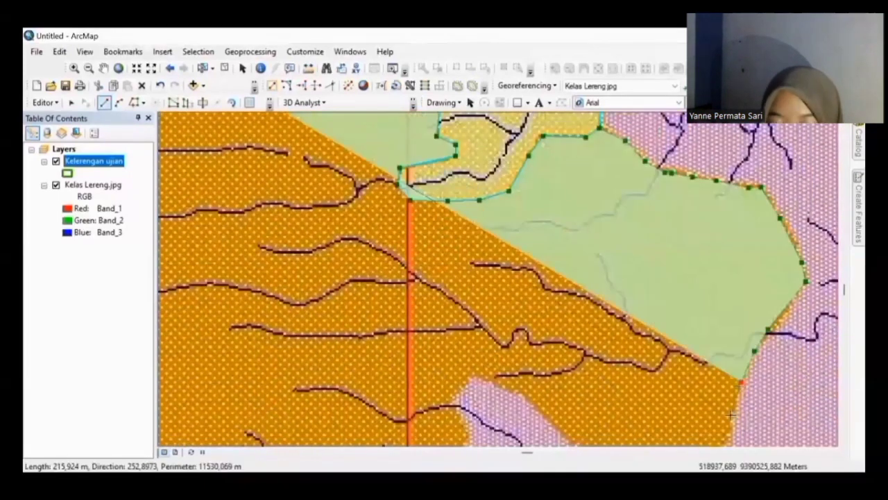
{"action": "left_click", "coordinate": [731, 414]}
{"action": "key", "text": "Down"}
{"action": "left_click", "coordinate": [723, 392]}
Step: Trace the orange area's lower boundary westward, replacing one misplaced vertex
{"action": "left_click", "coordinate": [703, 403]}
{"action": "left_click", "coordinate": [691, 412]}
{"action": "left_click", "coordinate": [665, 412]}
{"action": "left_click", "coordinate": [637, 409]}
{"action": "left_click", "coordinate": [599, 397]}
{"action": "left_click", "coordinate": [572, 394]}
{"action": "left_click", "coordinate": [527, 353]}
{"action": "key", "text": "ctrl+z"}
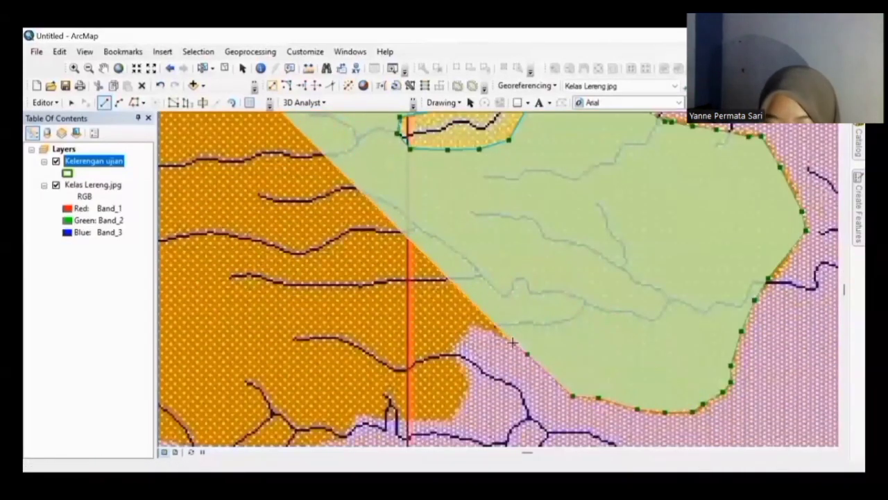
{"action": "left_click", "coordinate": [518, 345]}
{"action": "left_click", "coordinate": [503, 337]}
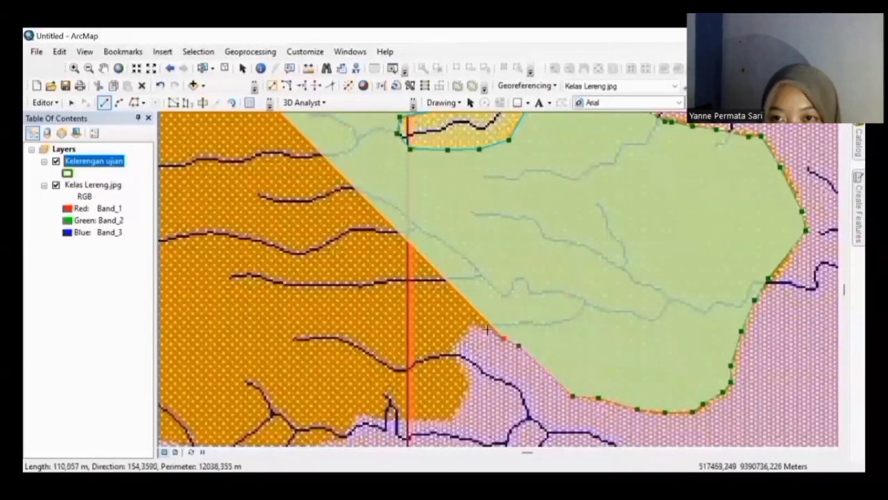
Step: Outline the notch around the pink area and continue left along the bottom boundary
{"action": "left_click", "coordinate": [489, 331]}
{"action": "left_click", "coordinate": [469, 324]}
{"action": "left_click", "coordinate": [444, 353]}
{"action": "left_click", "coordinate": [458, 365]}
{"action": "left_click", "coordinate": [467, 384]}
{"action": "left_click", "coordinate": [461, 403]}
{"action": "left_click", "coordinate": [450, 418]}
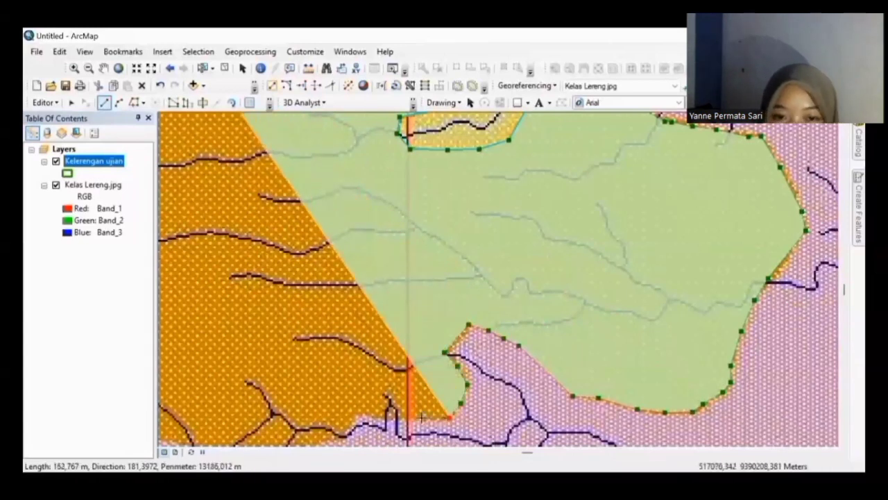
{"action": "left_click", "coordinate": [421, 417]}
{"action": "left_click", "coordinate": [399, 418]}
{"action": "left_click", "coordinate": [376, 418]}
{"action": "left_click", "coordinate": [354, 418]}
{"action": "key", "text": "Left"}
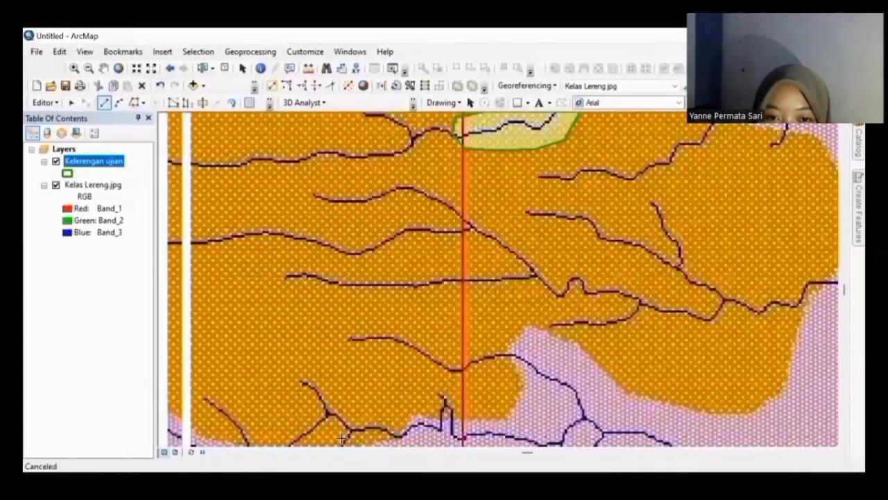
{"action": "key", "text": "Down"}
Step: Extend the outline to the bottom-left corner and start up the left boundary
{"action": "left_click", "coordinate": [359, 329]}
{"action": "left_click", "coordinate": [302, 324]}
{"action": "left_click", "coordinate": [269, 320]}
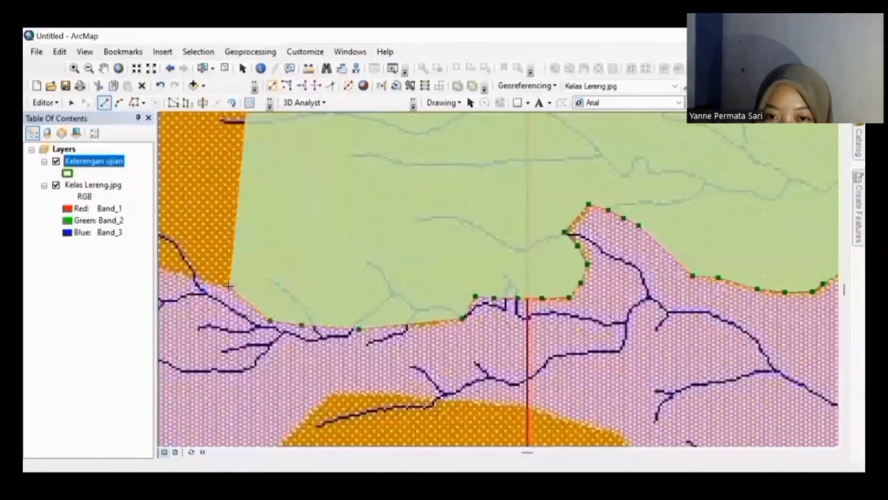
{"action": "left_click", "coordinate": [228, 285]}
{"action": "key", "text": "Left"}
{"action": "left_click", "coordinate": [285, 264]}
{"action": "left_click", "coordinate": [264, 246]}
{"action": "left_click", "coordinate": [244, 238]}
{"action": "left_click", "coordinate": [231, 210]}
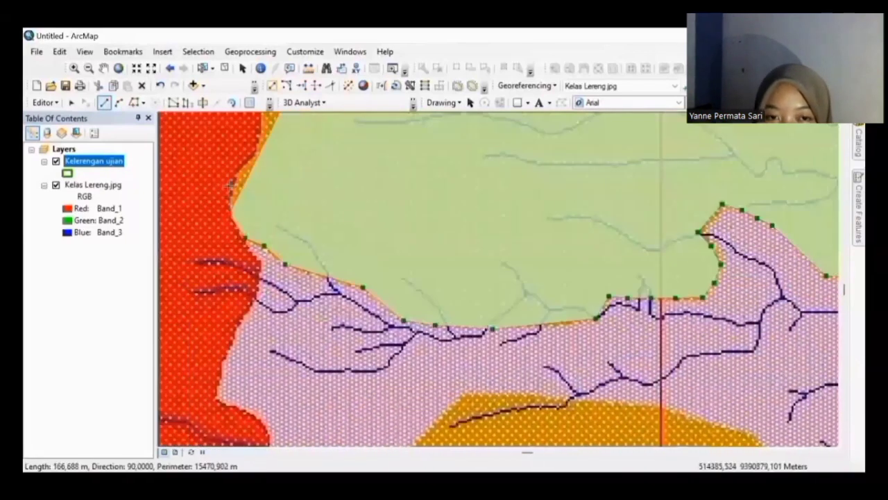
{"action": "left_click", "coordinate": [231, 185]}
{"action": "left_click", "coordinate": [247, 159]}
Step: Continue the outline up the left boundary and along the red–orange border
{"action": "key", "text": "Up"}
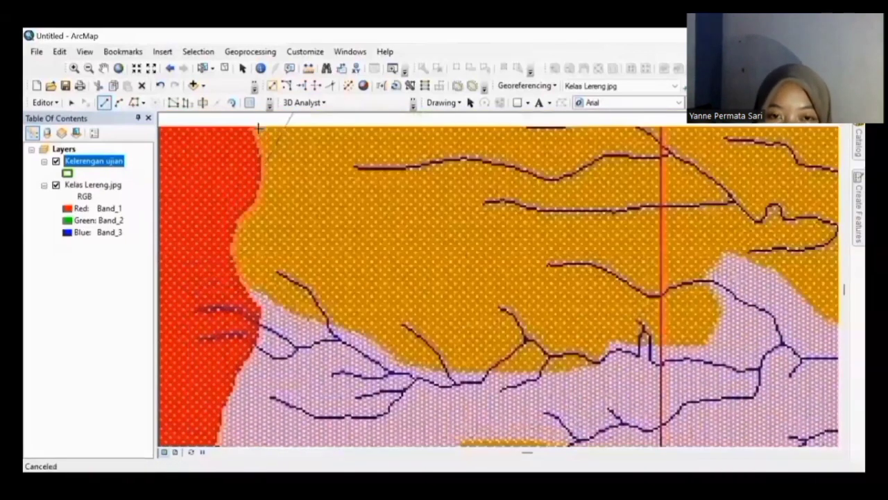
{"action": "key", "text": "Up"}
{"action": "left_click", "coordinate": [263, 333]}
{"action": "left_click", "coordinate": [253, 312]}
{"action": "left_click", "coordinate": [249, 298]}
{"action": "left_click", "coordinate": [248, 270]}
{"action": "left_click", "coordinate": [273, 243]}
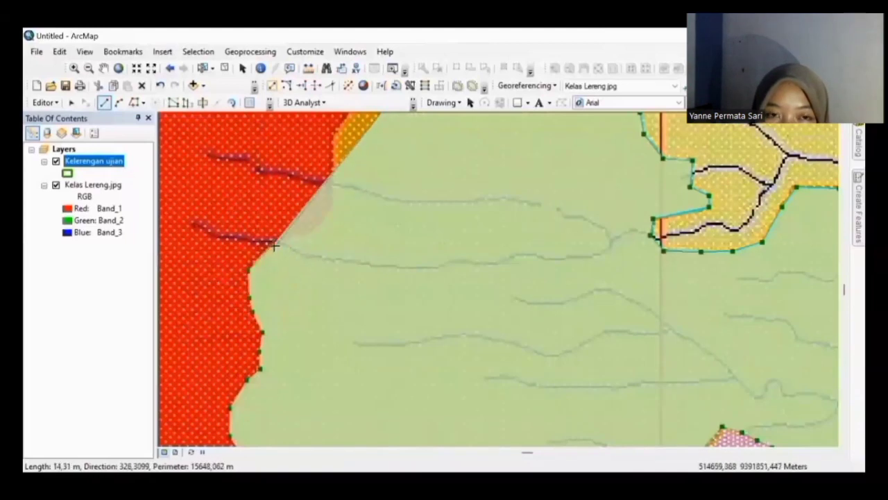
{"action": "left_click", "coordinate": [297, 238]}
{"action": "left_click", "coordinate": [324, 215]}
{"action": "left_click", "coordinate": [336, 190]}
{"action": "left_click", "coordinate": [333, 166]}
{"action": "left_click", "coordinate": [334, 133]}
Step: Close the orange-area polygon near its starting point and review the result
{"action": "key", "text": "Up"}
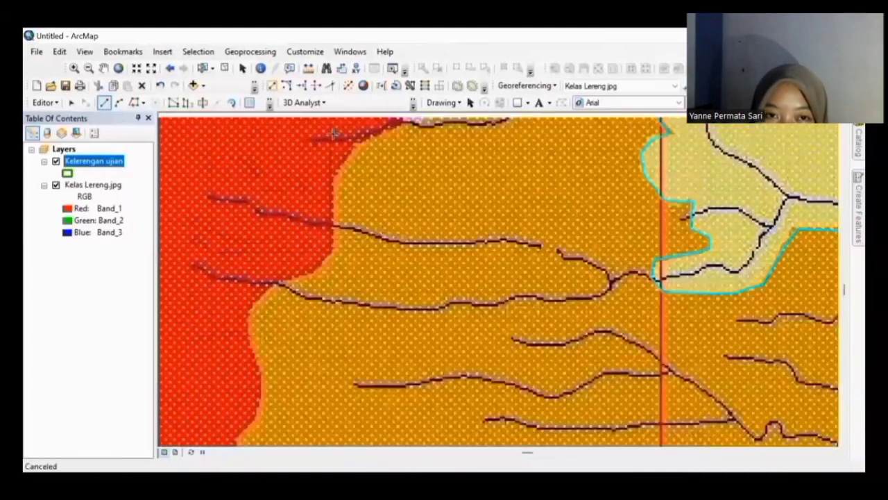
{"action": "key", "text": "Up"}
{"action": "double_click", "coordinate": [401, 184]}
{"action": "key", "text": "Right"}
{"action": "key", "text": "Right"}
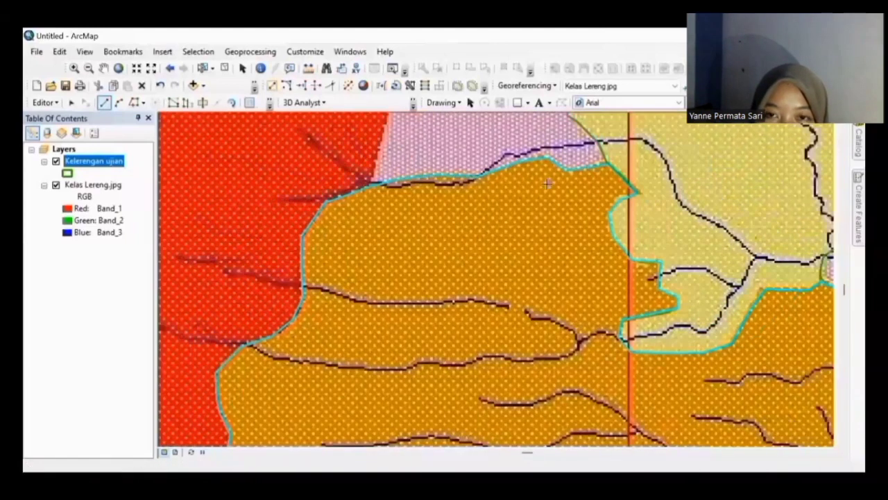
{"action": "key", "text": "Down"}
{"action": "key", "text": "Down"}
{"action": "scroll", "coordinate": [548, 184], "scroll_direction": "up", "scroll_amount": 2}
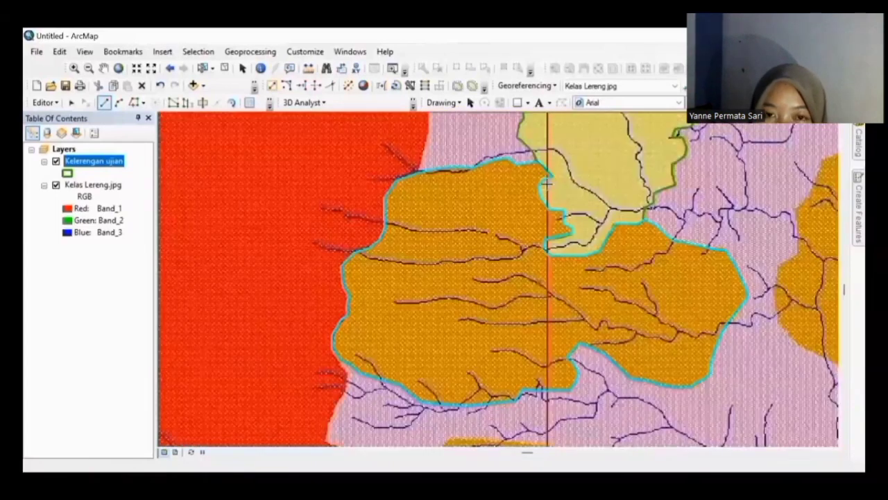
Step: Trace vertices along the top and right edges of the southern orange slope area
{"action": "scroll", "coordinate": [546, 184], "scroll_direction": "down", "scroll_amount": 1}
{"action": "key", "text": "Down"}
{"action": "key", "text": "Down"}
{"action": "key", "text": "Down"}
{"action": "key", "text": "Down"}
{"action": "left_click", "coordinate": [436, 194]}
{"action": "left_click", "coordinate": [481, 193]}
{"action": "left_click", "coordinate": [540, 199]}
{"action": "left_click", "coordinate": [590, 210]}
{"action": "left_click", "coordinate": [620, 222]}
{"action": "left_click", "coordinate": [641, 246]}
{"action": "left_click", "coordinate": [652, 284]}
{"action": "left_click", "coordinate": [647, 299]}
{"action": "left_click", "coordinate": [619, 329]}
{"action": "left_click", "coordinate": [590, 354]}
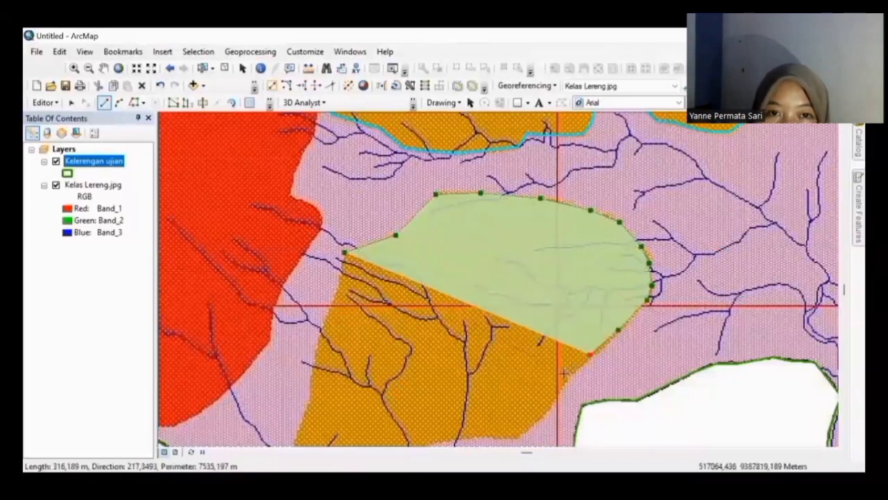
{"action": "left_click", "coordinate": [567, 377]}
{"action": "left_click", "coordinate": [559, 394]}
{"action": "left_click", "coordinate": [552, 406]}
{"action": "left_click", "coordinate": [517, 436]}
Step: Trace its lower and left edges and close the polygon with a double-click
{"action": "key", "text": "Left"}
{"action": "key", "text": "Left"}
{"action": "key", "text": "Down"}
{"action": "key", "text": "Down"}
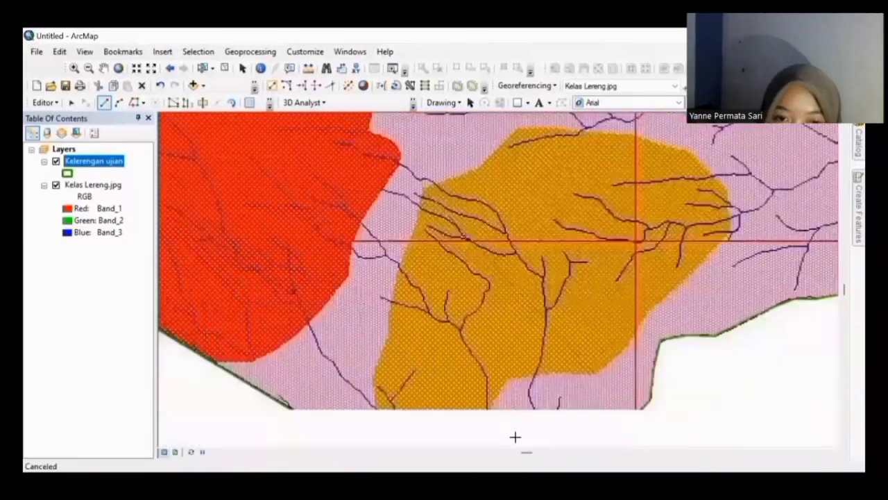
{"action": "left_click", "coordinate": [556, 345]}
{"action": "left_click", "coordinate": [534, 346]}
{"action": "left_click", "coordinate": [508, 349]}
{"action": "left_click", "coordinate": [489, 371]}
{"action": "left_click", "coordinate": [485, 390]}
{"action": "left_click", "coordinate": [474, 398]}
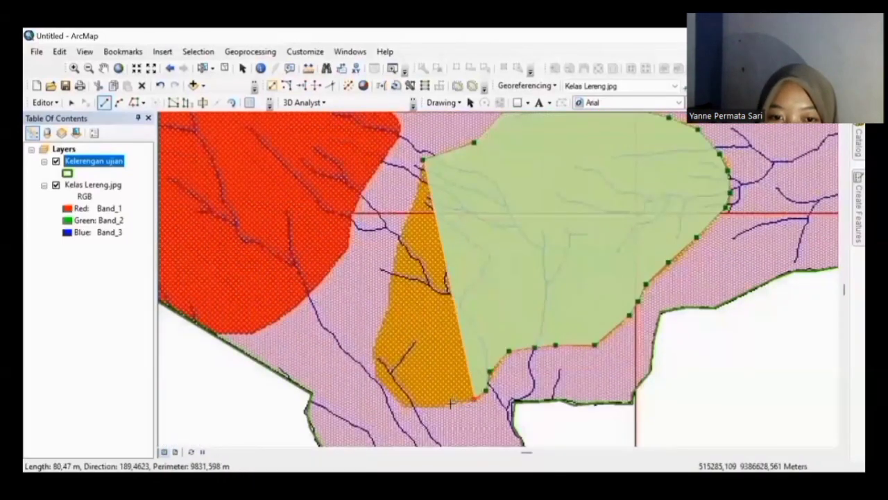
{"action": "left_click", "coordinate": [451, 403]}
{"action": "left_click", "coordinate": [419, 406]}
{"action": "left_click", "coordinate": [400, 407]}
{"action": "left_click", "coordinate": [385, 390]}
{"action": "left_click", "coordinate": [374, 378]}
{"action": "left_click", "coordinate": [373, 352]}
{"action": "left_click", "coordinate": [380, 334]}
{"action": "left_click", "coordinate": [387, 307]}
{"action": "left_click", "coordinate": [392, 269]}
{"action": "left_click", "coordinate": [405, 221]}
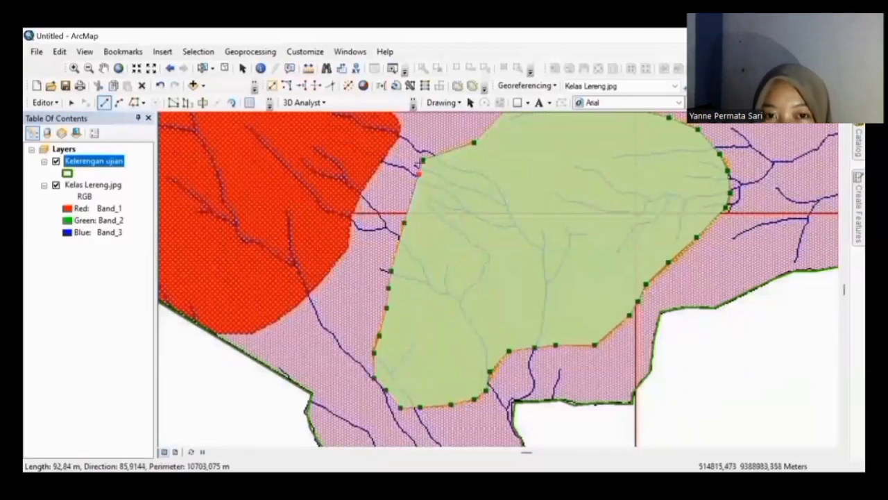
{"action": "double_click", "coordinate": [421, 159]}
{"action": "key", "text": "Right"}
{"action": "key", "text": "Up"}
{"action": "key", "text": "Left"}
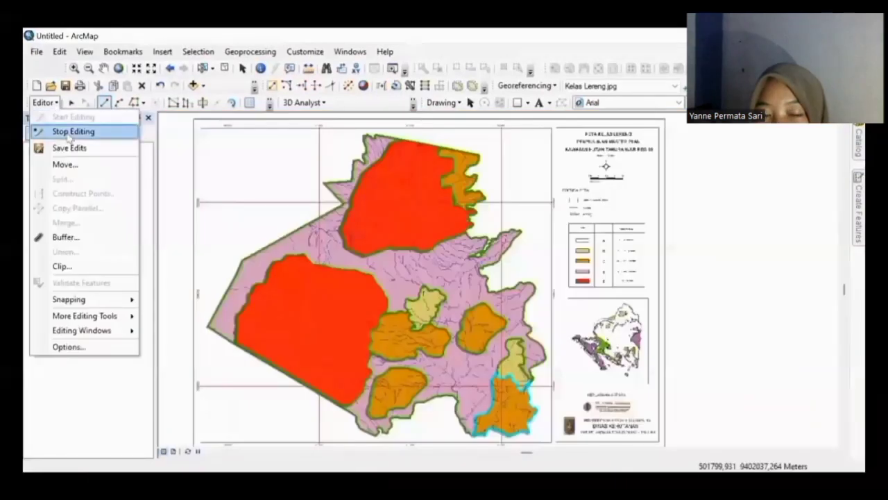
Step: Stop editing, save the polygon edits, and hide the Kelas Lereng.jpg raster
{"action": "left_click", "coordinate": [68, 134]}
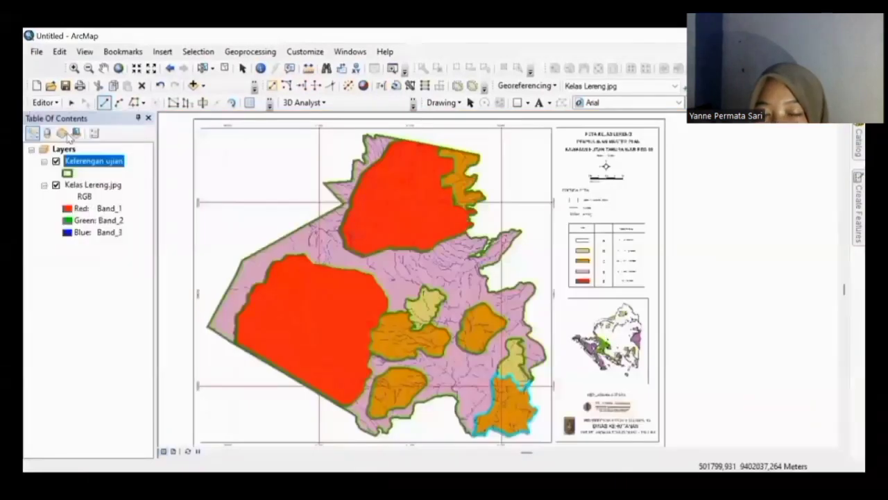
{"action": "left_click", "coordinate": [396, 295]}
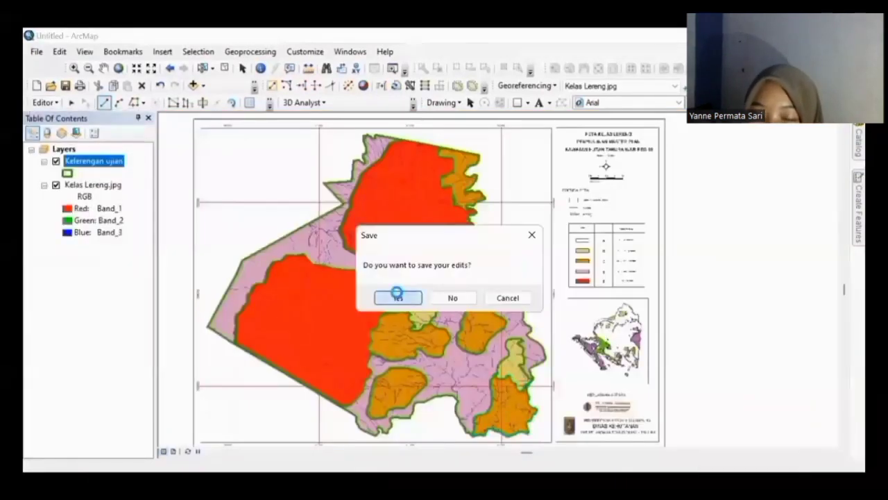
{"action": "left_click", "coordinate": [55, 185]}
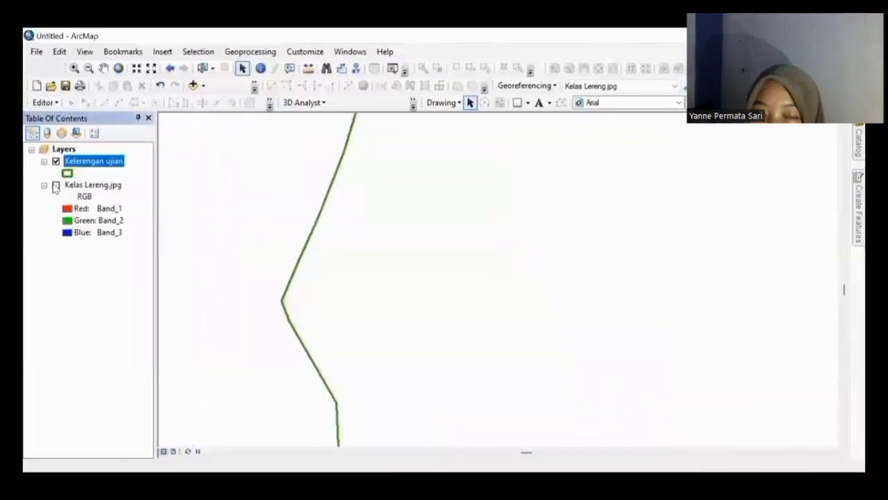
Step: Zoom the view to the full extent of the Kelerengan ujian layer
{"action": "right_click", "coordinate": [98, 163]}
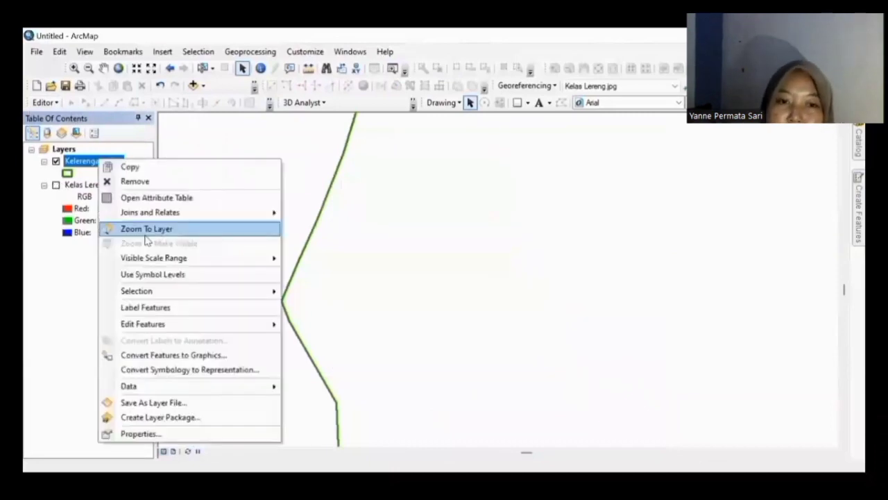
{"action": "left_click", "coordinate": [170, 229]}
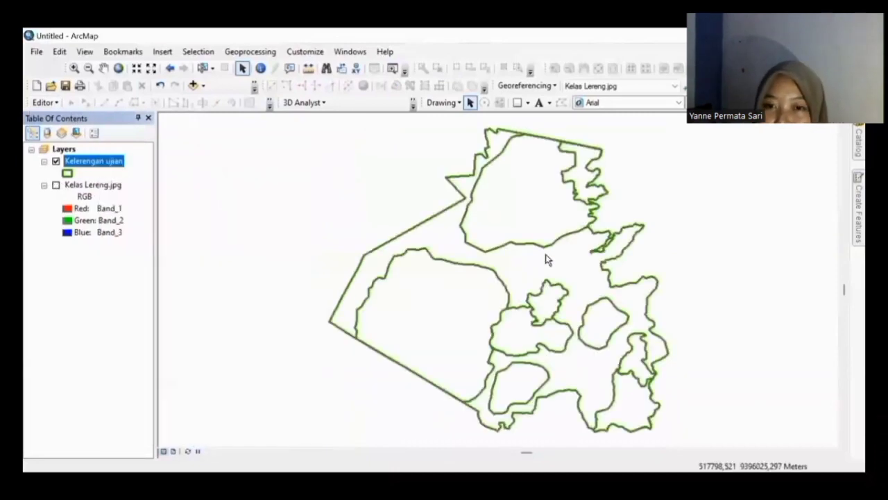
{"action": "key", "text": "Down"}
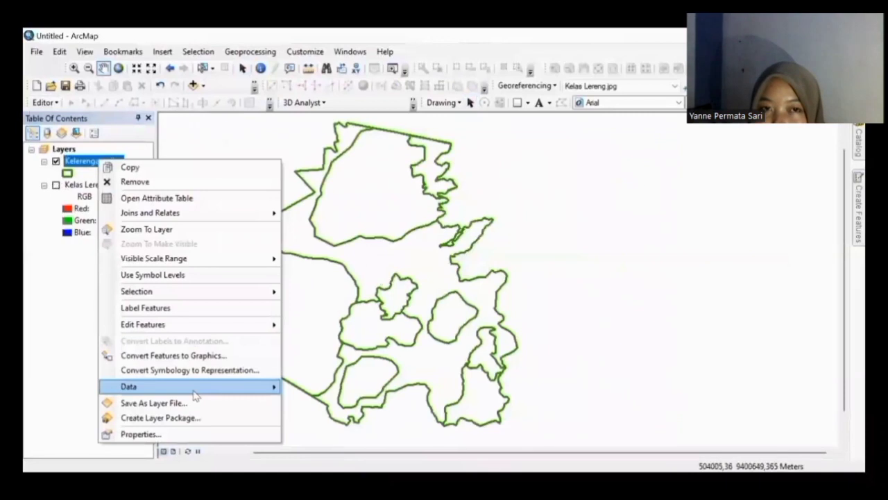
Step: Export the Kelerengan ujian features to a new shapefile, Kelerengan Ujian.shp
{"action": "mouse_move", "coordinate": [195, 394]}
{"action": "left_click", "coordinate": [301, 399]}
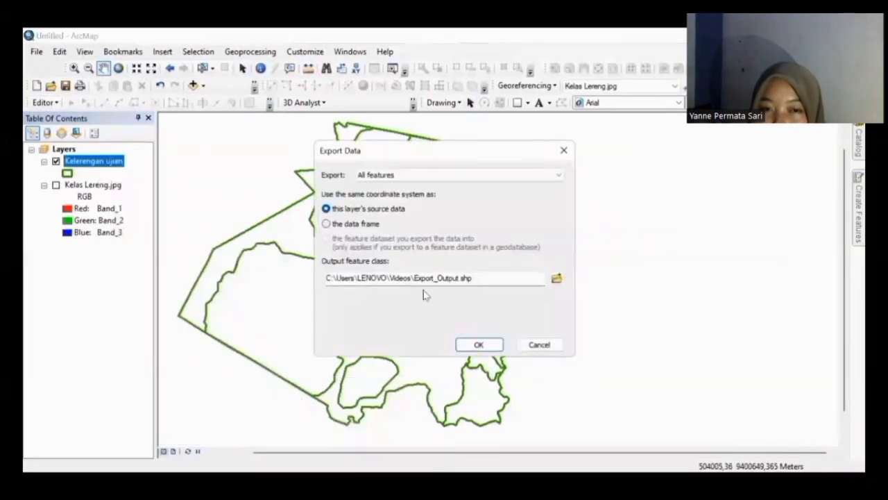
{"action": "left_click_drag", "start_coordinate": [459, 278], "coordinate": [332, 277]}
{"action": "key", "text": "BackSpace"}
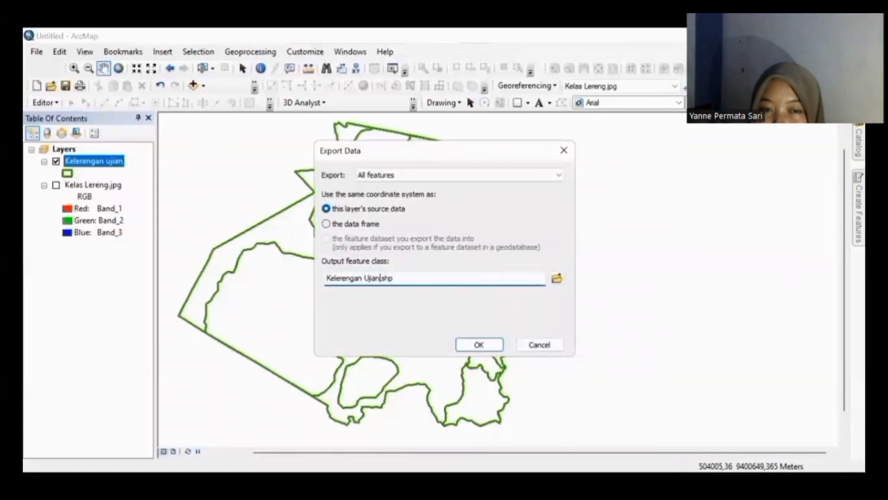
{"action": "left_click", "coordinate": [483, 347]}
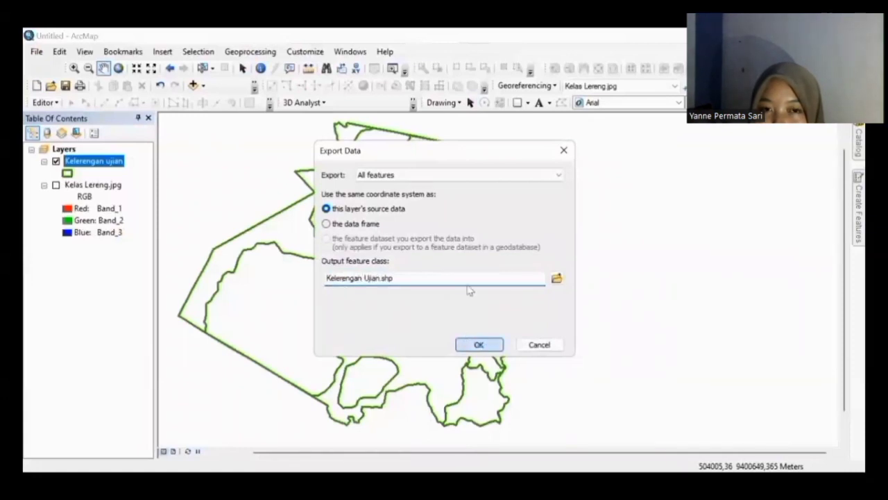
Step: Add the exported Kelerengan_Ujian layer to the map and hide the original layer
{"action": "left_click", "coordinate": [486, 304]}
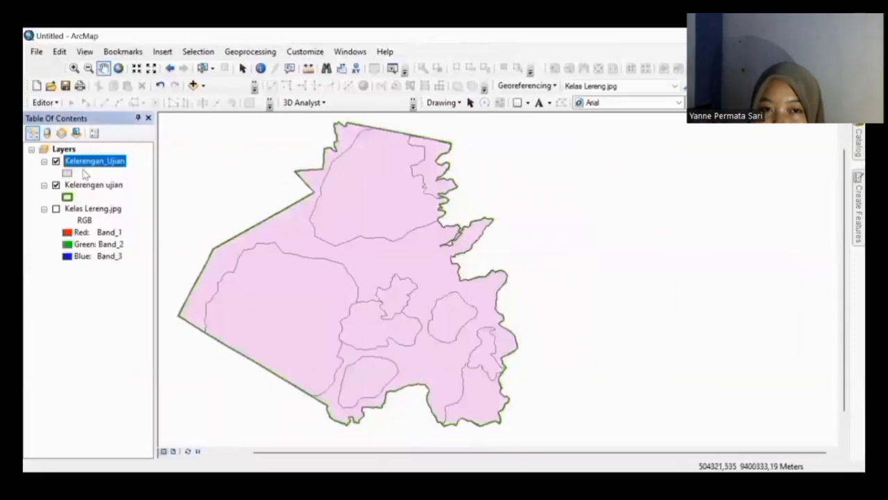
{"action": "left_click", "coordinate": [56, 185]}
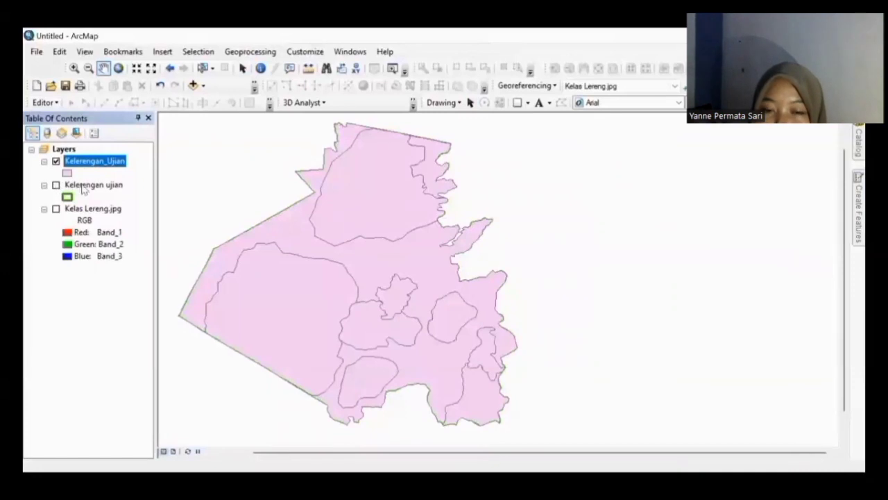
{"action": "left_click", "coordinate": [82, 186]}
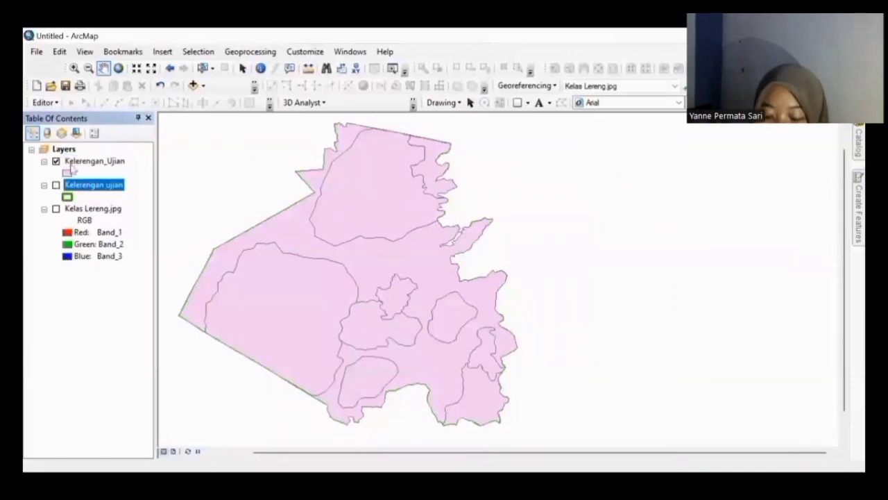
Step: Give Kelerengan_Ujian a hollow fill with an orange outline of width 2
{"action": "left_click", "coordinate": [67, 170]}
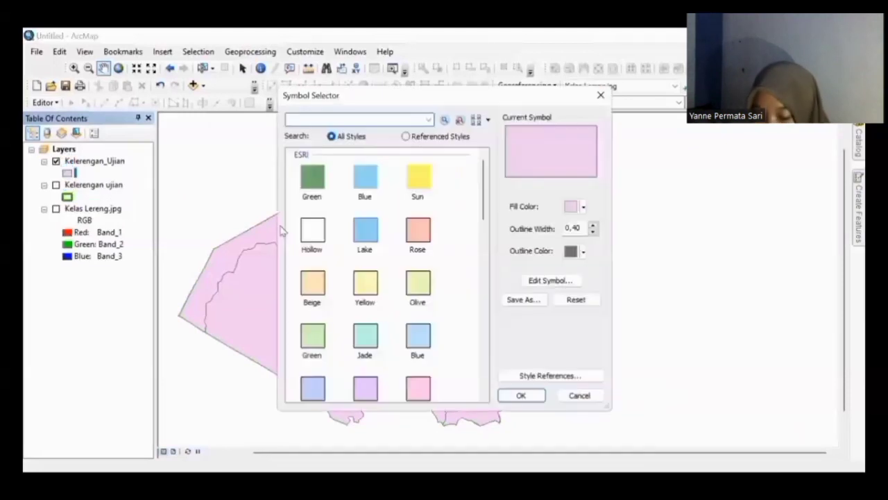
{"action": "left_click", "coordinate": [312, 231]}
{"action": "left_click", "coordinate": [584, 254]}
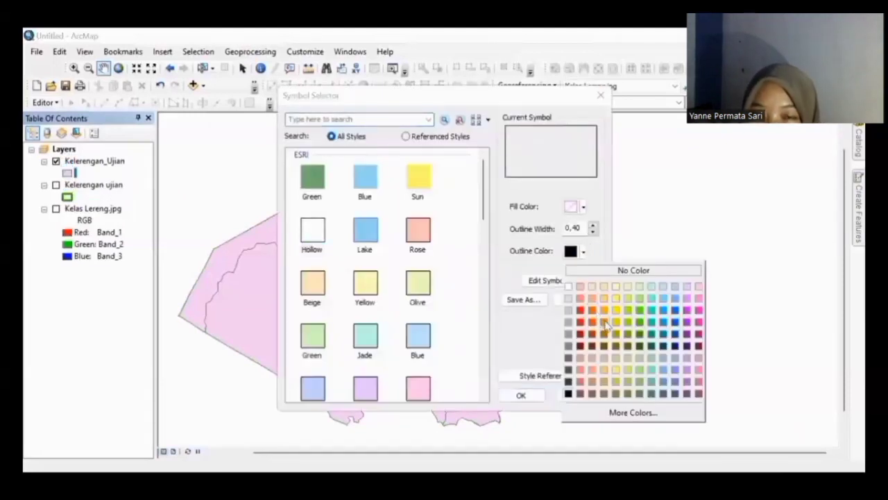
{"action": "left_click", "coordinate": [604, 321]}
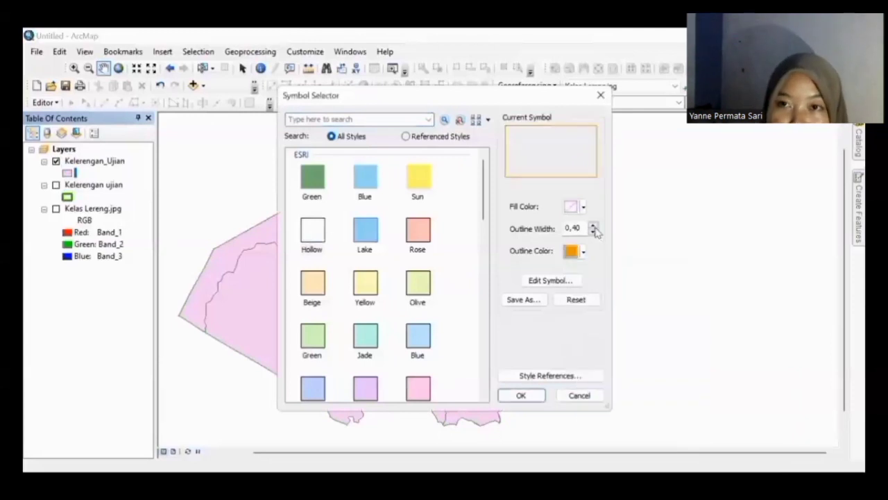
{"action": "left_click", "coordinate": [594, 232]}
{"action": "left_click", "coordinate": [594, 227]}
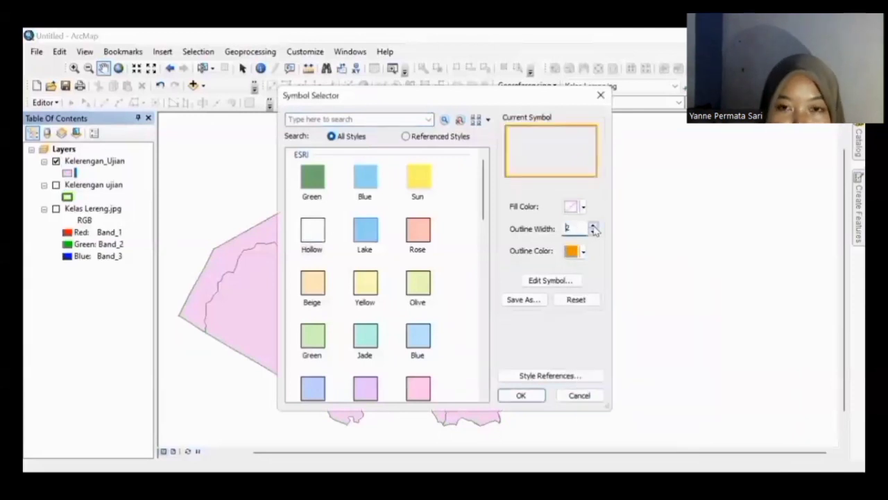
{"action": "left_click", "coordinate": [519, 397]}
Step: Remove the original Kelerengan ujian layer from the Table of Contents
{"action": "left_click", "coordinate": [73, 190]}
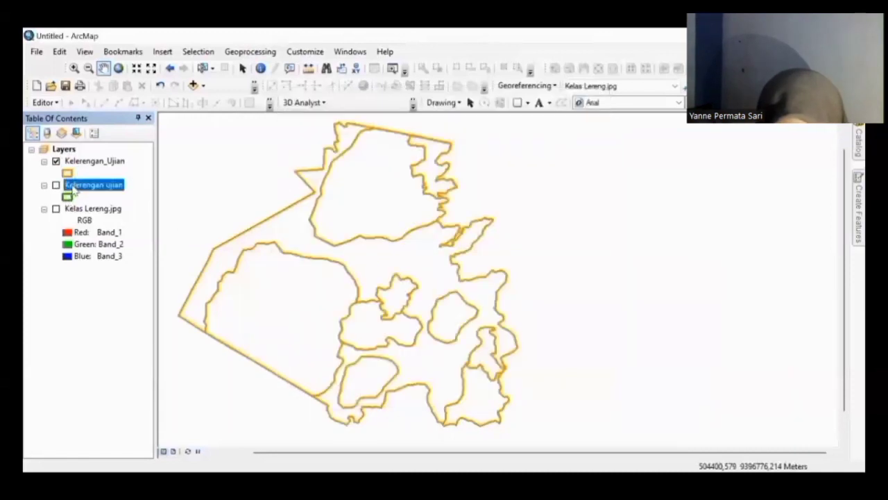
{"action": "left_click", "coordinate": [74, 191]}
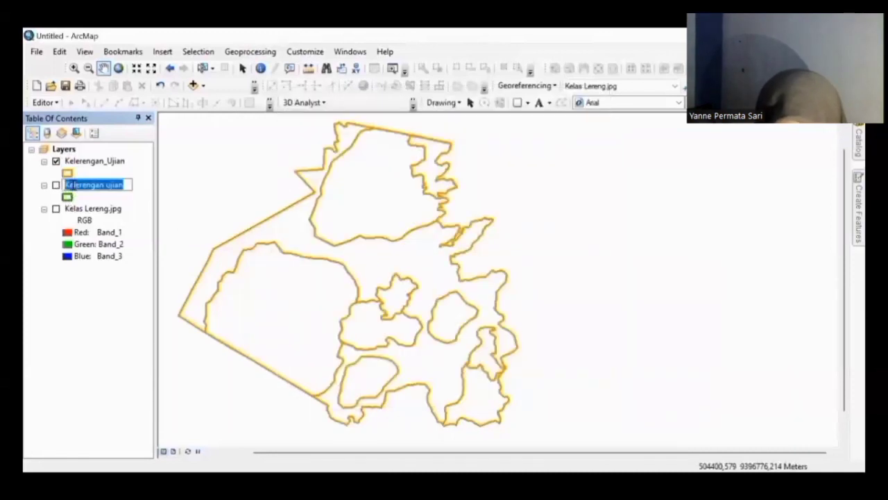
{"action": "left_click", "coordinate": [116, 193]}
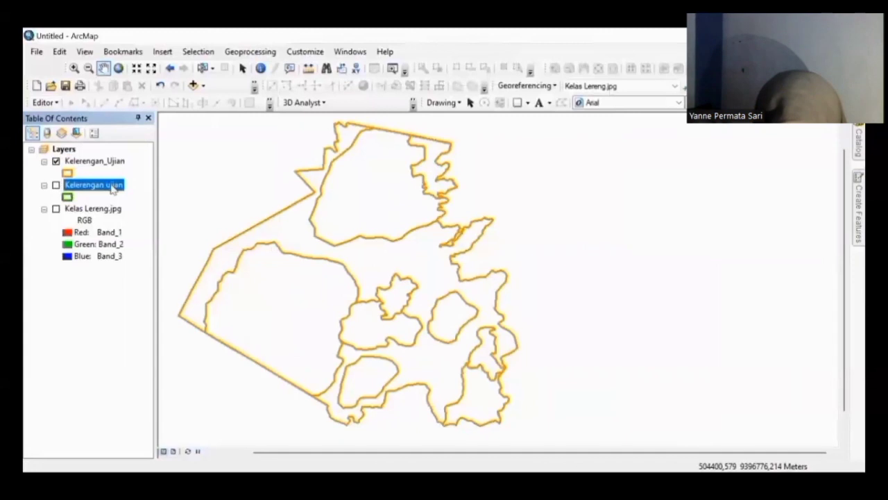
{"action": "right_click", "coordinate": [113, 190]}
{"action": "left_click", "coordinate": [122, 206]}
{"action": "left_click", "coordinate": [104, 162]}
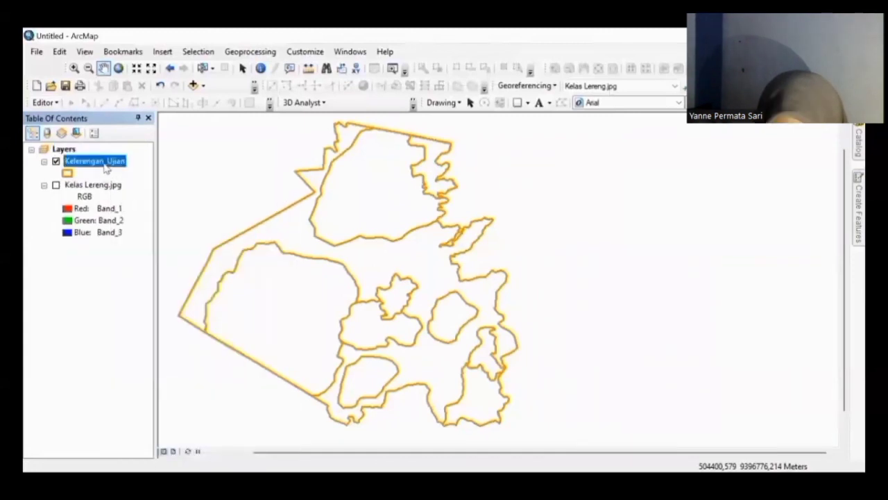
{"action": "right_click", "coordinate": [106, 167]}
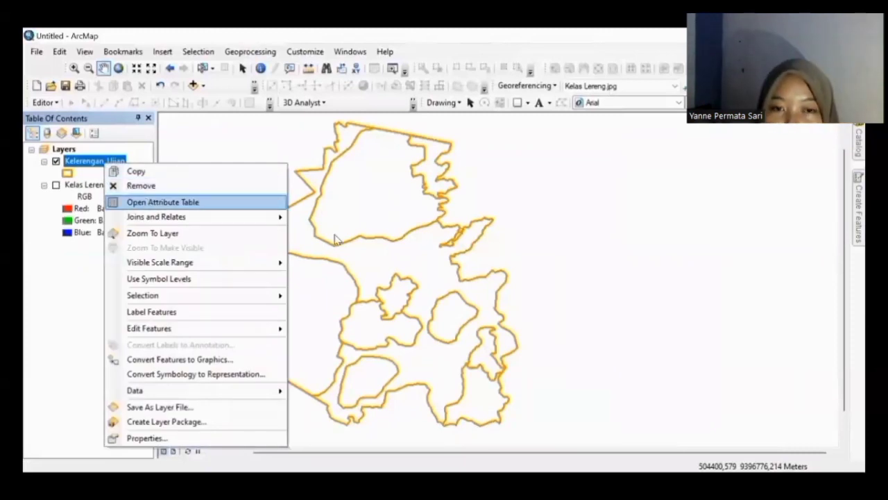
Step: Add a Text field named Klasifikas with length 20 to the Kelerengan_Ujian attribute table
{"action": "left_click", "coordinate": [147, 201]}
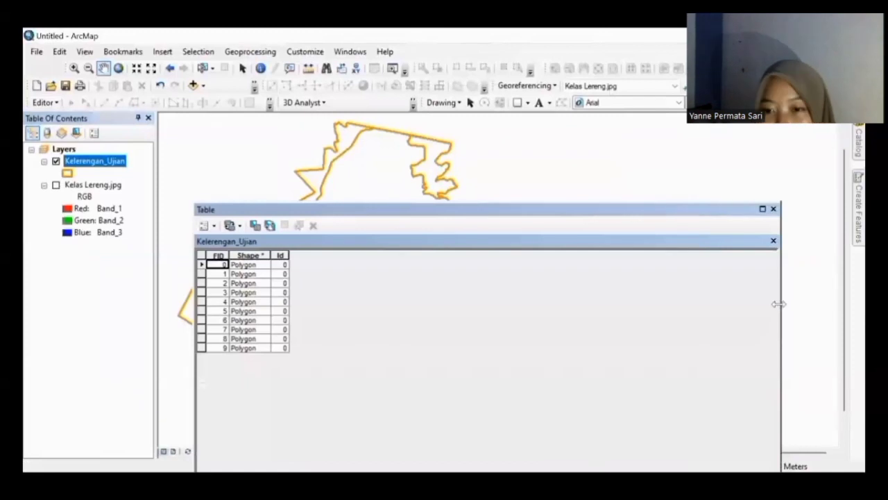
{"action": "left_click_drag", "start_coordinate": [778, 303], "coordinate": [355, 217]}
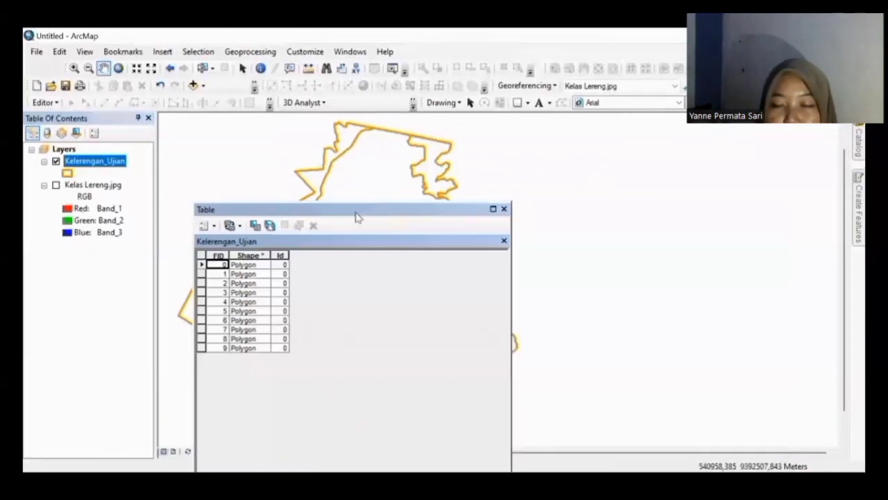
{"action": "left_click_drag", "start_coordinate": [229, 209], "coordinate": [516, 153]}
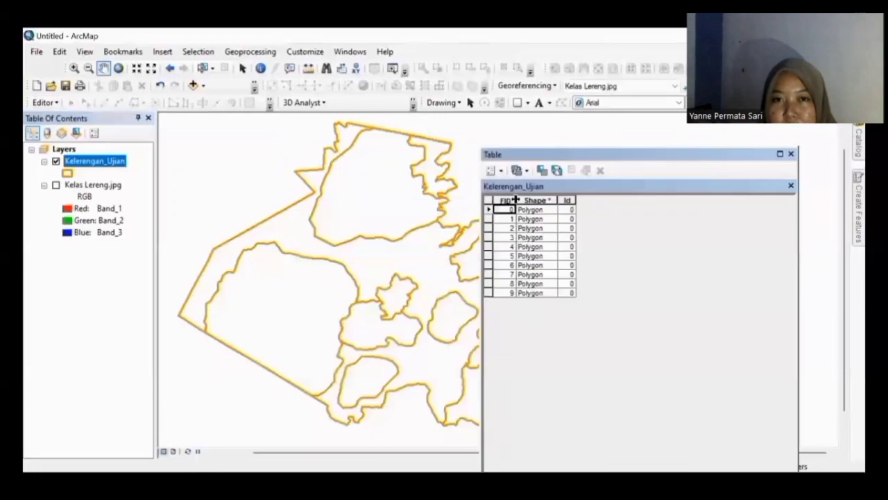
{"action": "left_click", "coordinate": [491, 171]}
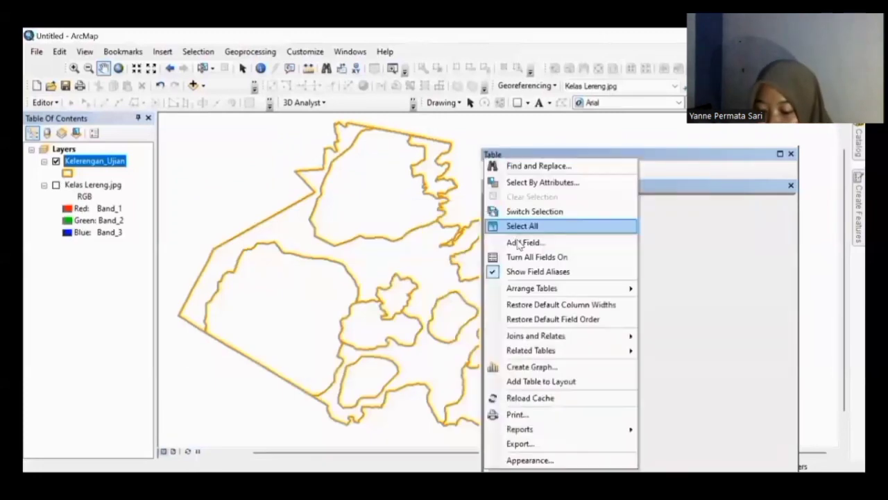
{"action": "left_click", "coordinate": [525, 242]}
{"action": "type", "text": "Klasifikasi"}
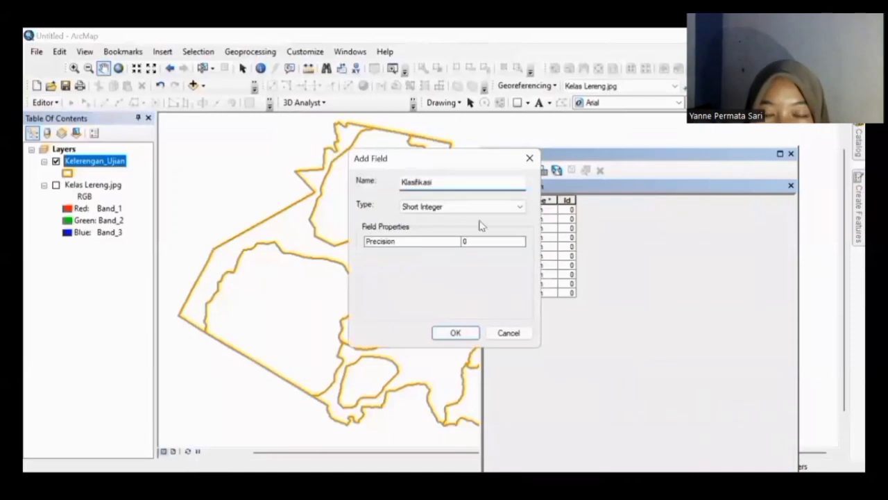
{"action": "left_click", "coordinate": [479, 206]}
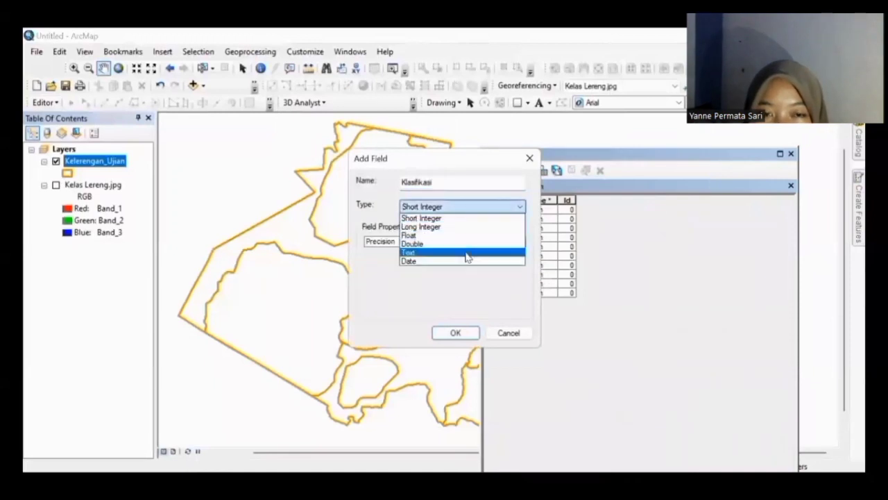
{"action": "left_click", "coordinate": [466, 255]}
{"action": "left_click", "coordinate": [477, 243]}
{"action": "type", "text": "20"}
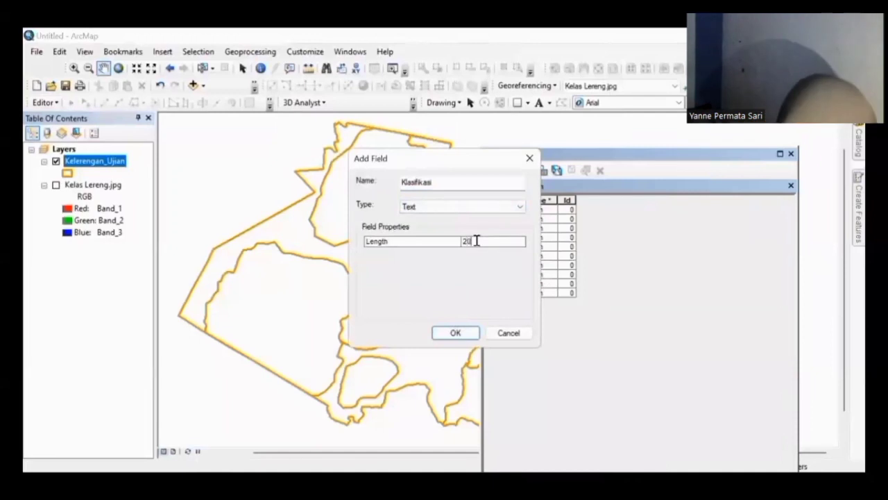
{"action": "left_click", "coordinate": [455, 334]}
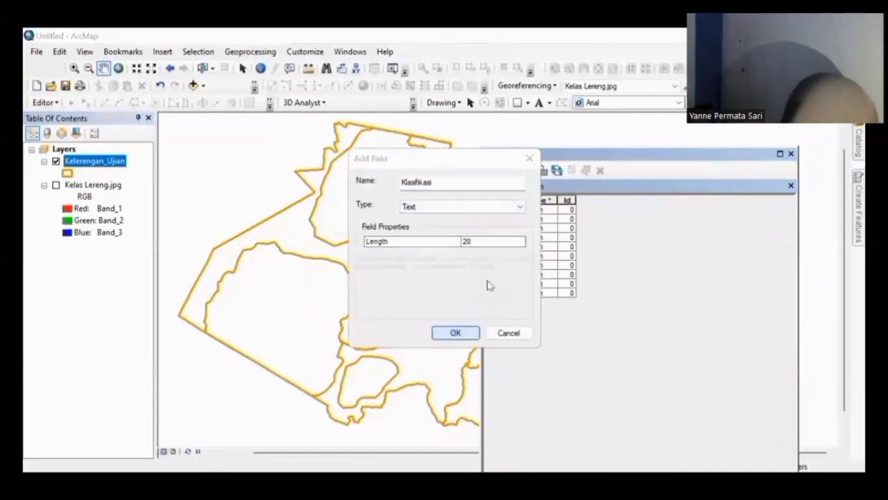
{"action": "left_click", "coordinate": [497, 301]}
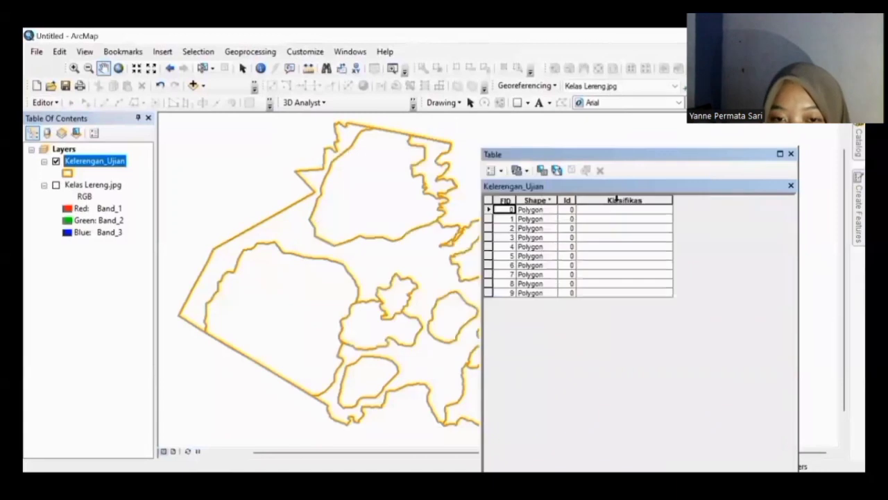
Step: Set the Klasifikas field's alias to Klasifikasi
{"action": "right_click", "coordinate": [620, 200]}
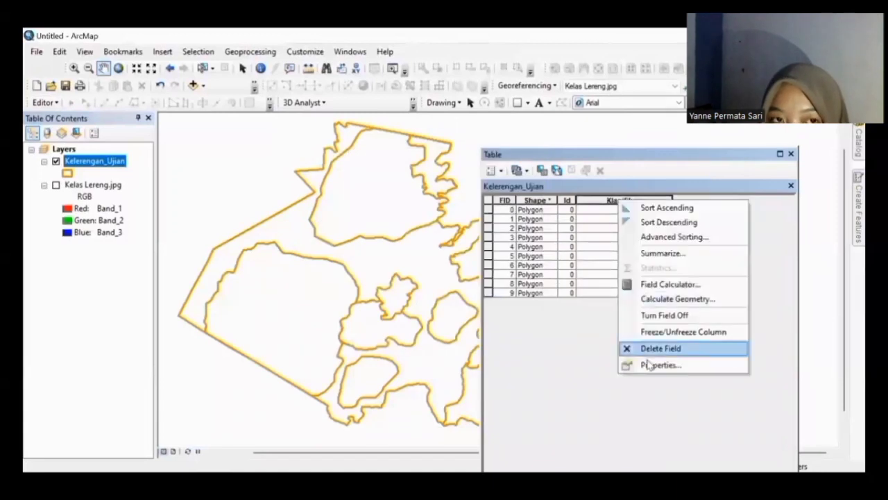
{"action": "left_click", "coordinate": [659, 365]}
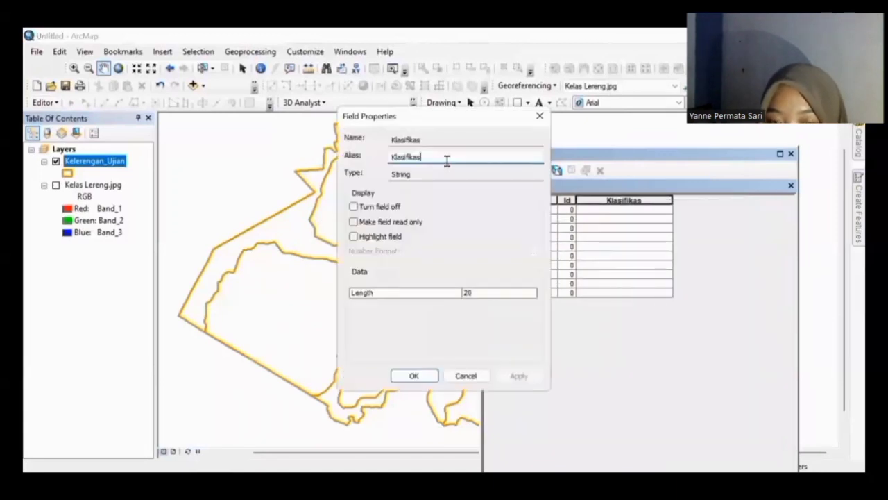
{"action": "type", "text": "i"}
{"action": "left_click", "coordinate": [416, 375]}
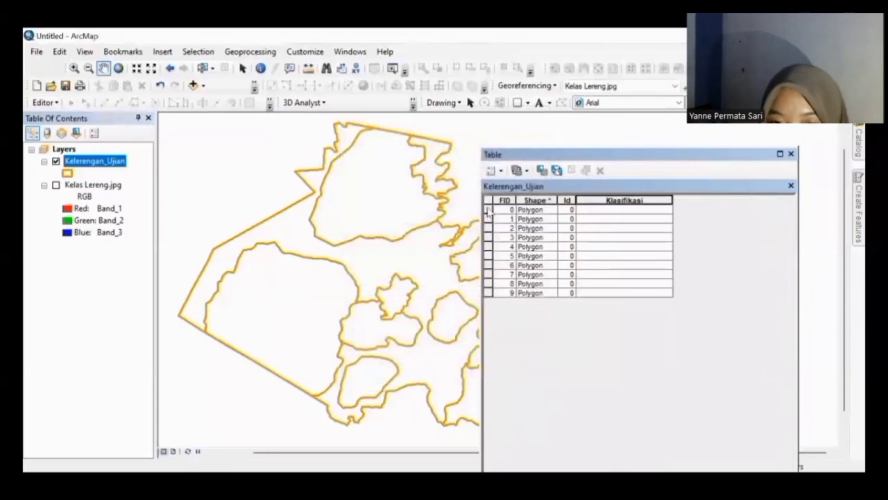
Step: Use the Field Calculator to set Klasifikasi to "30-45%" for polygon FID 0
{"action": "left_click", "coordinate": [488, 209]}
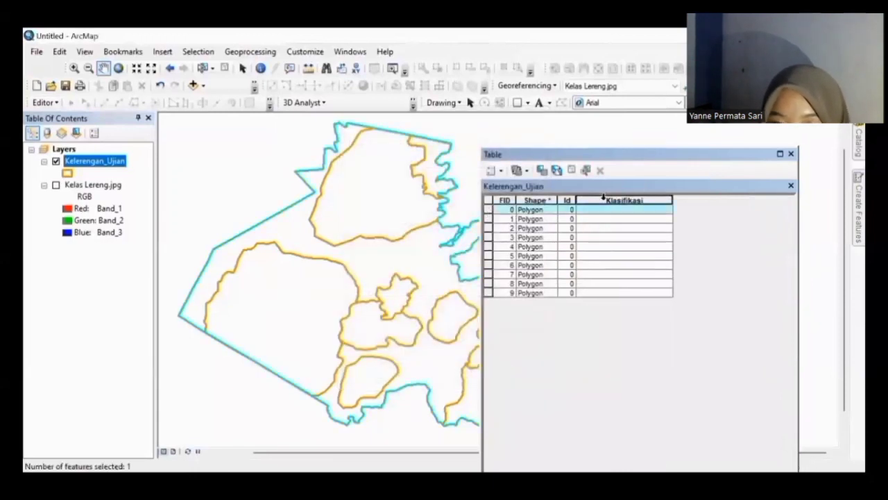
{"action": "right_click", "coordinate": [602, 197]}
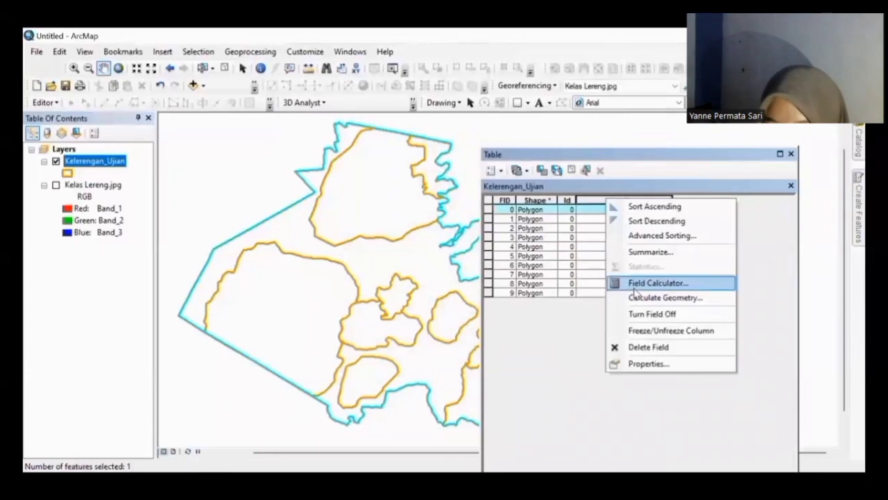
{"action": "left_click", "coordinate": [635, 285]}
{"action": "left_click", "coordinate": [450, 157]}
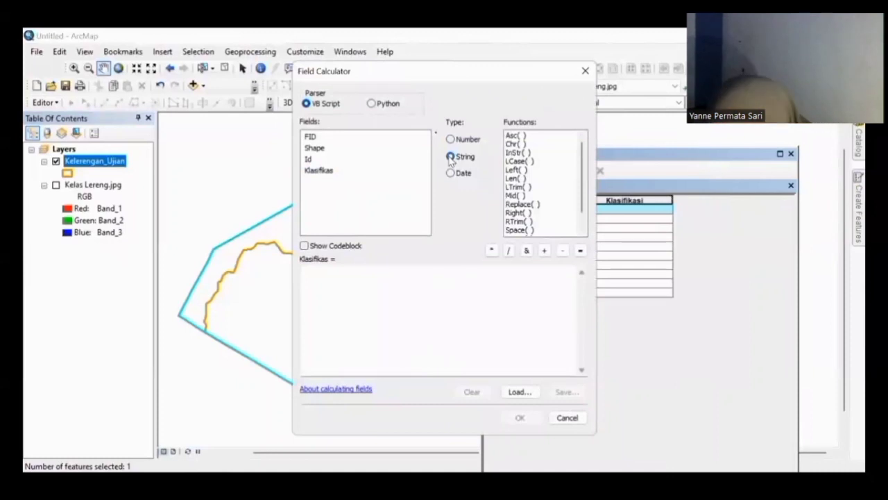
{"action": "left_click", "coordinate": [374, 289]}
{"action": "type", "text": "\"30-45%"}
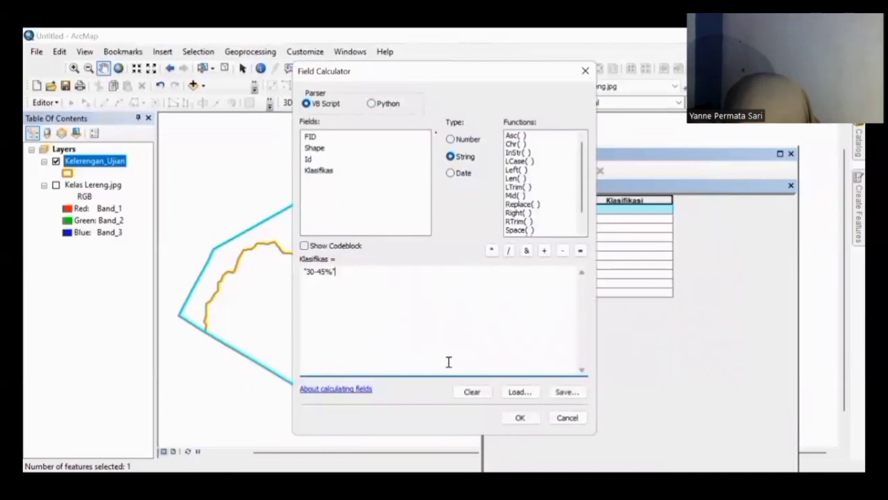
{"action": "left_click", "coordinate": [520, 417]}
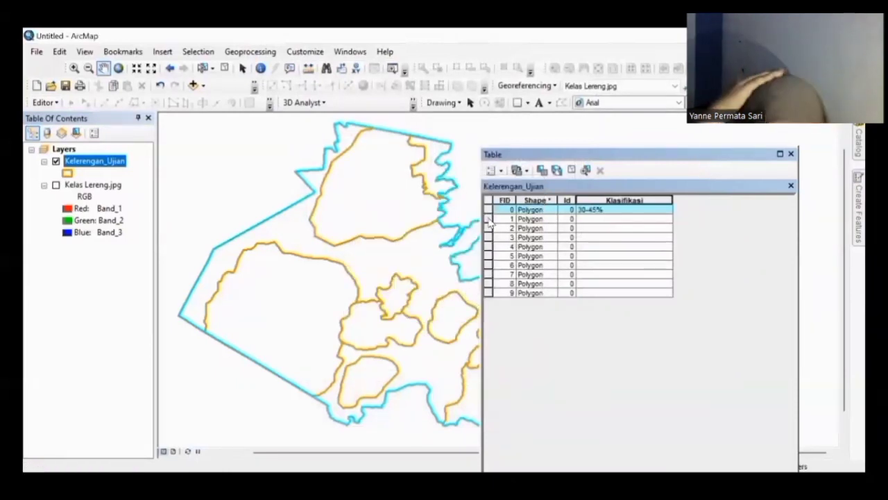
Step: Set Klasifikasi to ">45%" for polygon FID 1 with the Field Calculator
{"action": "left_click", "coordinate": [488, 220]}
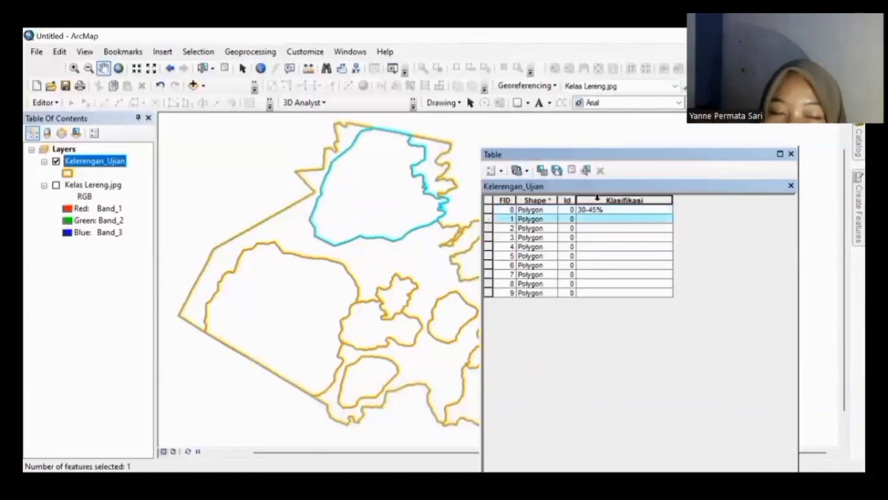
{"action": "right_click", "coordinate": [601, 201]}
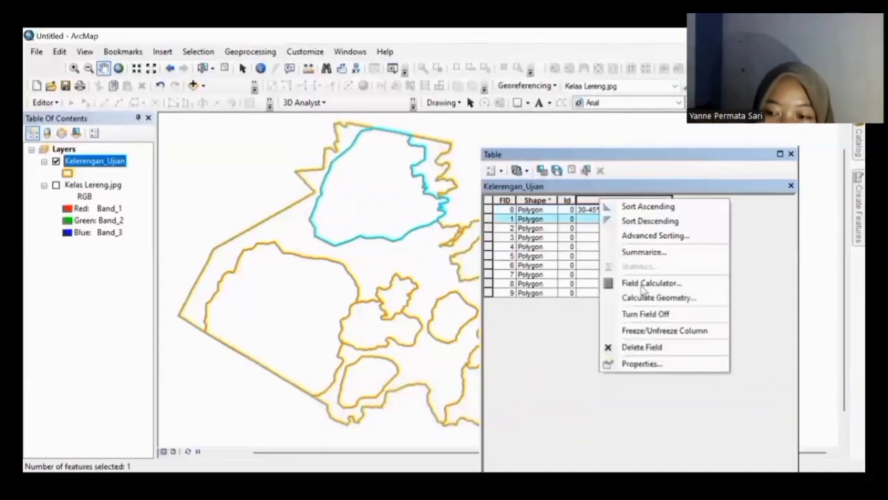
{"action": "left_click", "coordinate": [642, 285]}
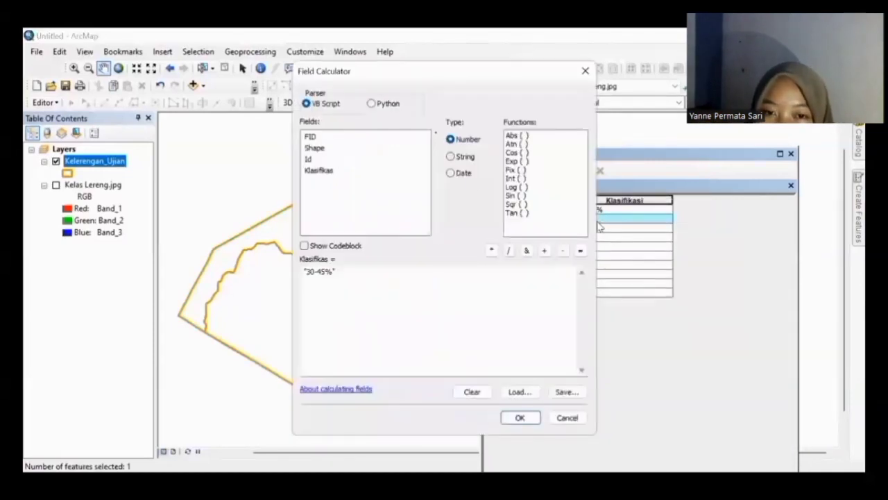
{"action": "left_click", "coordinate": [452, 157]}
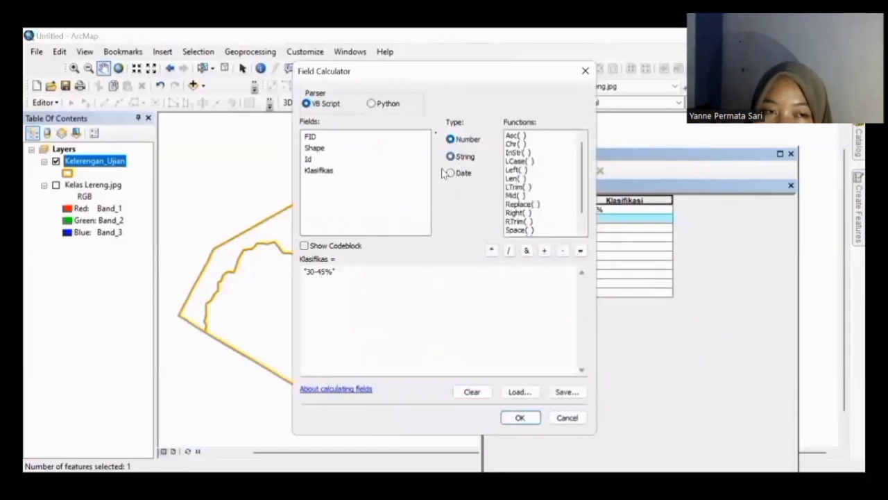
{"action": "left_click", "coordinate": [368, 277]}
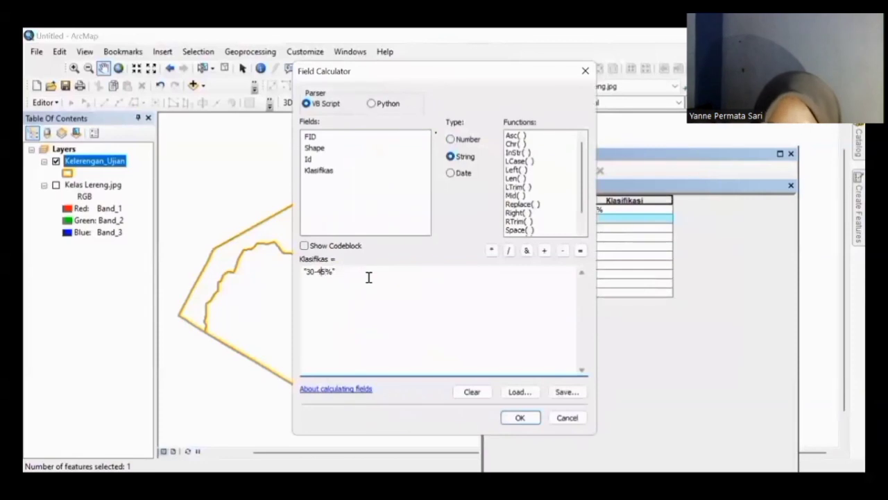
{"action": "key", "text": "BackSpace"}
{"action": "key", "text": "BackSpace"}
{"action": "key", "text": "BackSpace"}
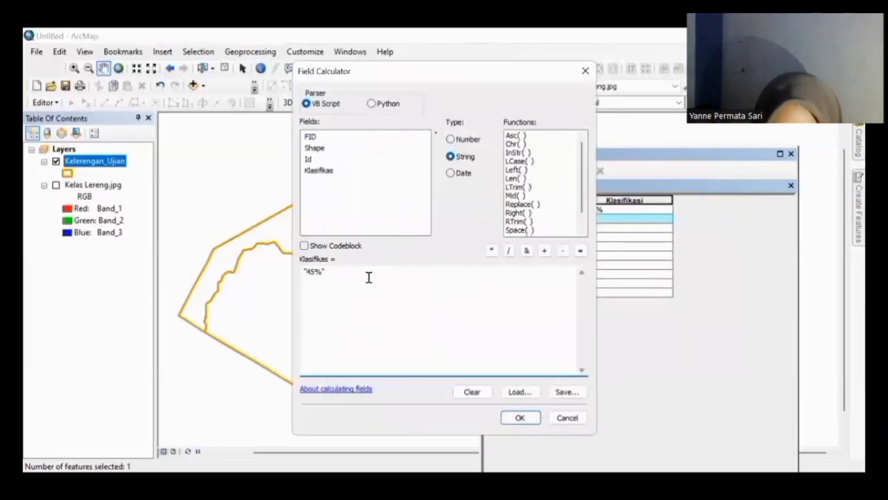
{"action": "type", "text": ">"}
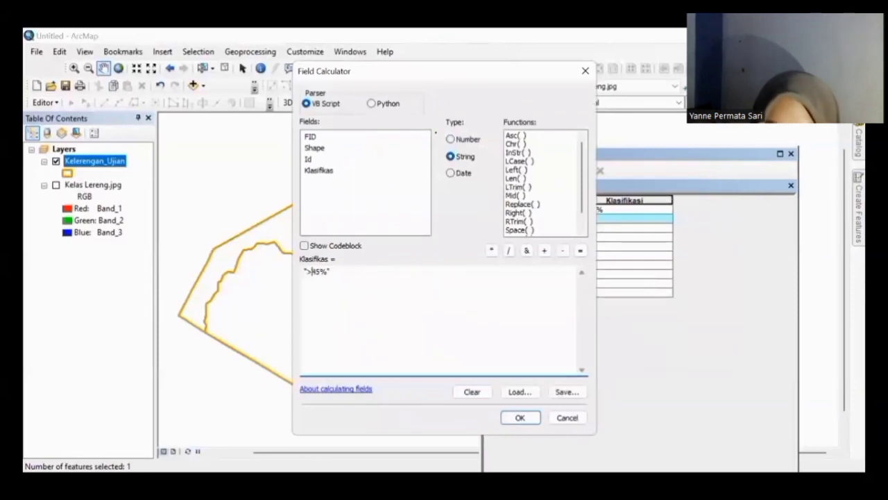
{"action": "left_click", "coordinate": [514, 421]}
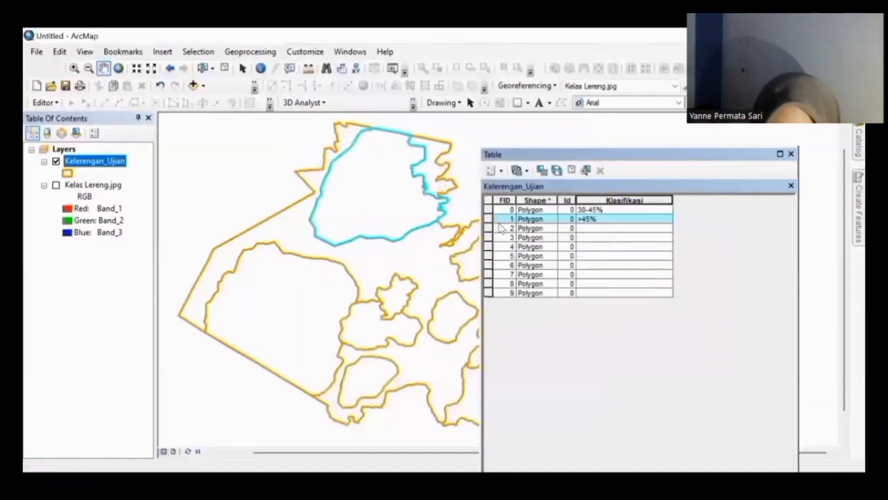
Step: Change polygon FID 2's Klasifikasi from >45% to 15-30% with the Field Calculator
{"action": "left_click", "coordinate": [489, 228]}
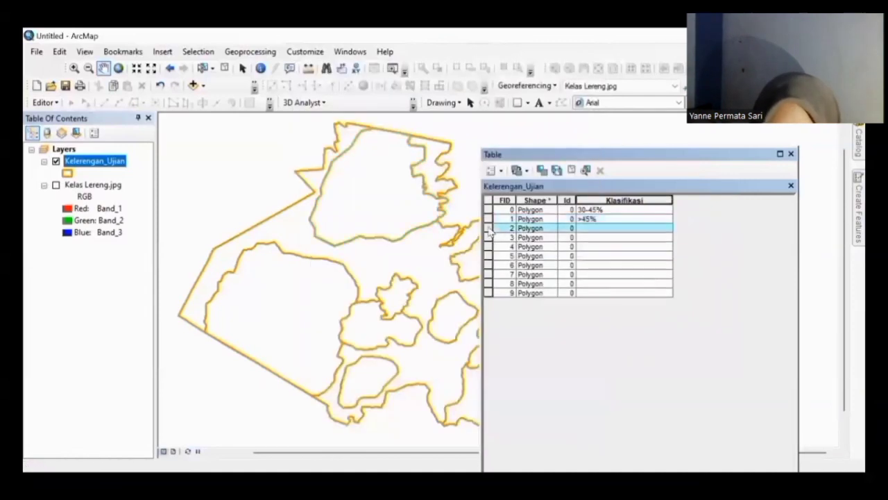
{"action": "right_click", "coordinate": [612, 201]}
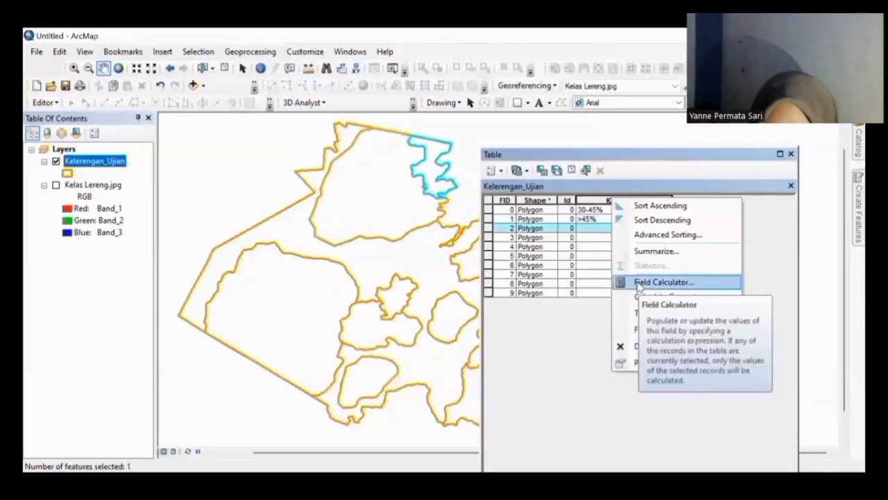
{"action": "left_click", "coordinate": [638, 283]}
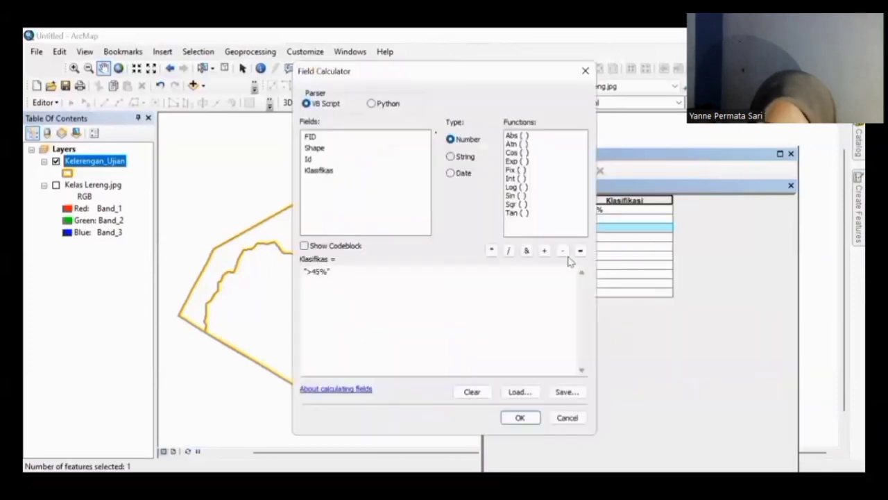
{"action": "left_click", "coordinate": [309, 271]}
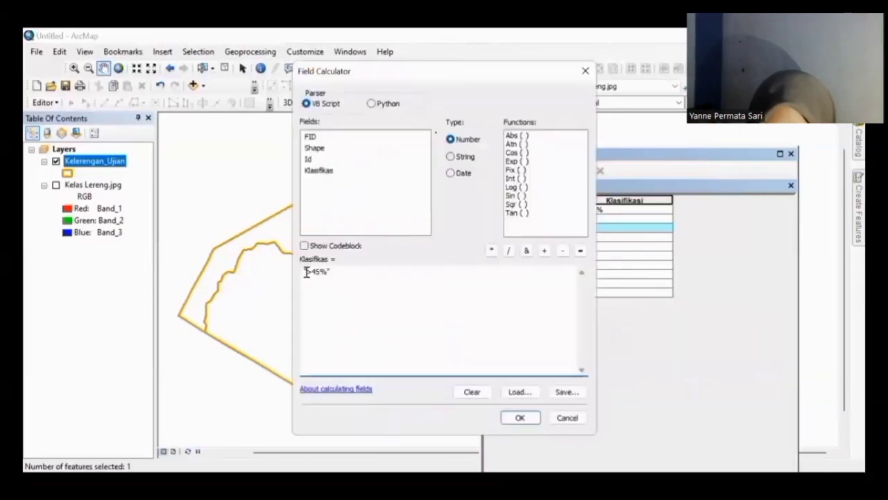
{"action": "left_click", "coordinate": [451, 156]}
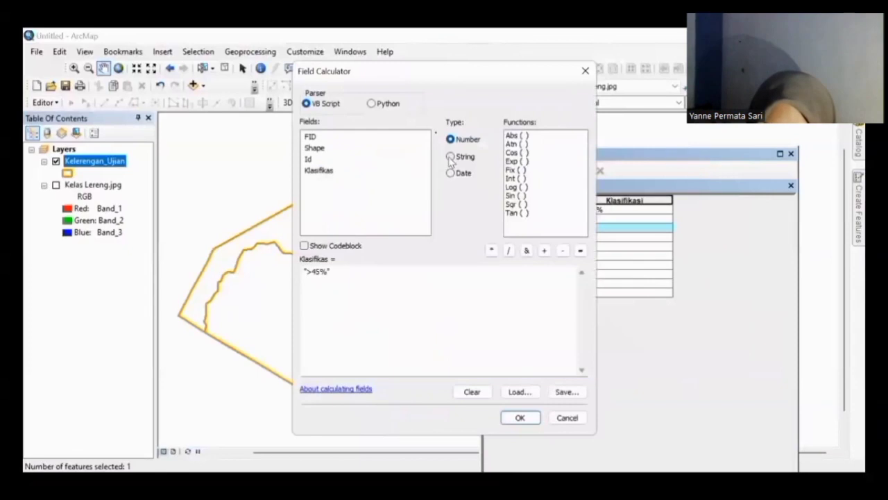
{"action": "left_click", "coordinate": [325, 271]}
{"action": "key", "text": "BackSpace"}
{"action": "key", "text": "BackSpace"}
{"action": "key", "text": "BackSpace"}
{"action": "key", "text": "BackSpace"}
{"action": "type", "text": "15-30"}
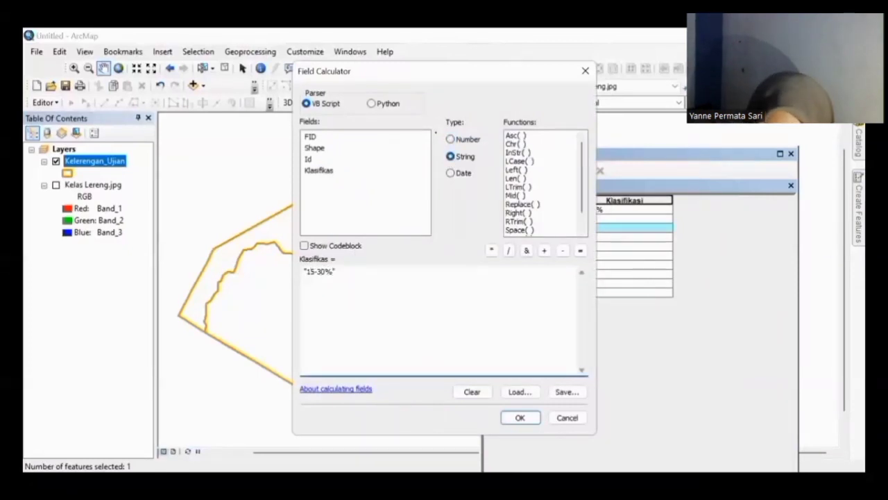
{"action": "left_click", "coordinate": [513, 418]}
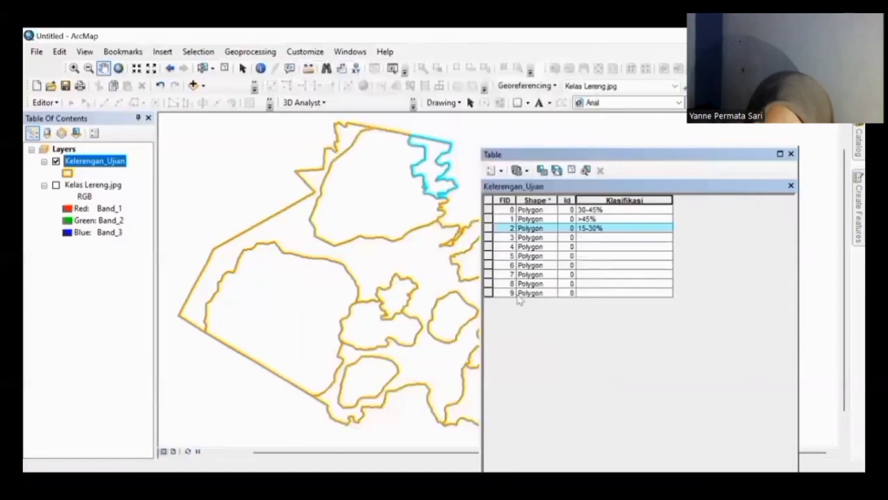
Step: Set polygon FID 3's Klasifikasi to 8-15% as a string value
{"action": "left_click", "coordinate": [487, 237]}
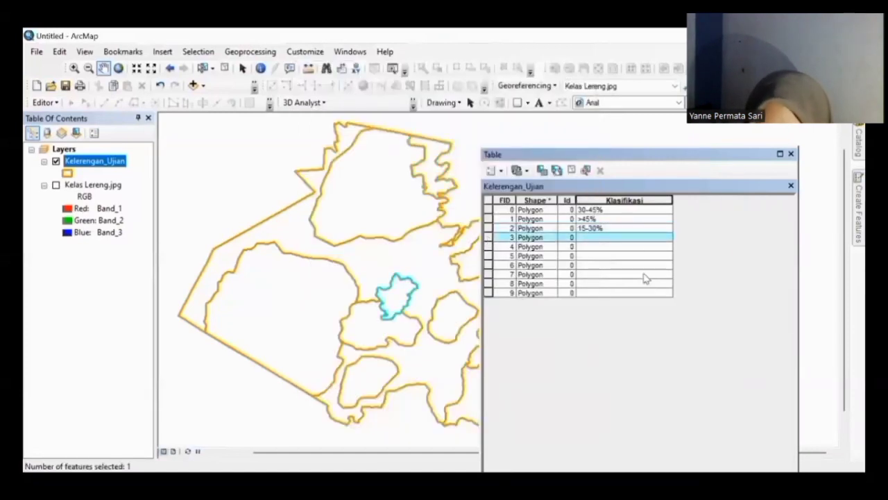
{"action": "right_click", "coordinate": [588, 198]}
{"action": "left_click", "coordinate": [643, 282]}
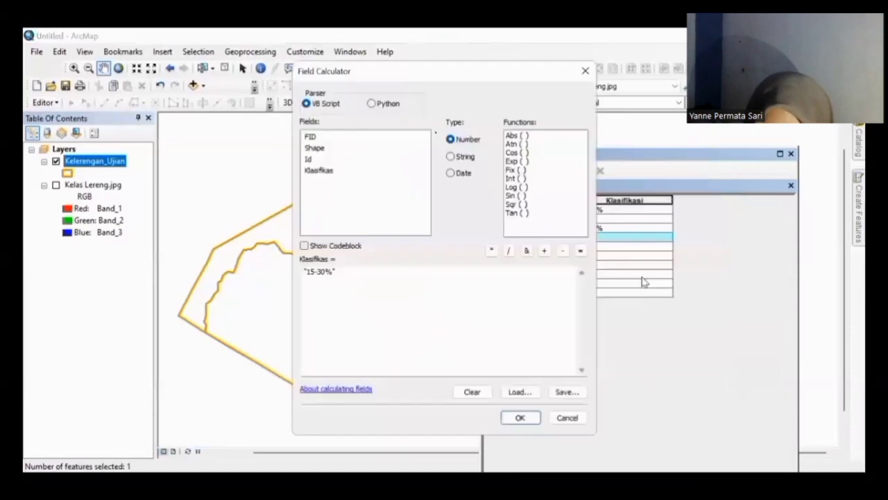
{"action": "left_click", "coordinate": [326, 271]}
{"action": "key", "text": "BackSpace"}
{"action": "key", "text": "BackSpace"}
{"action": "key", "text": "BackSpace"}
{"action": "key", "text": "BackSpace"}
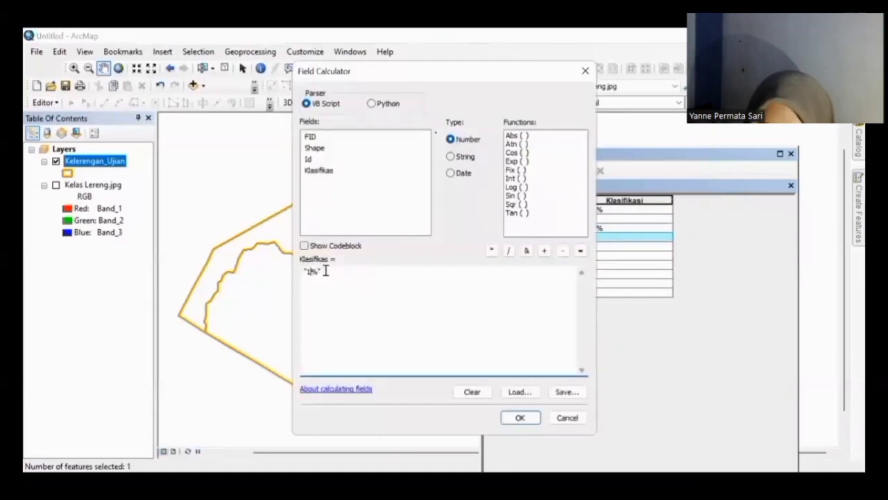
{"action": "type", "text": "8-15"}
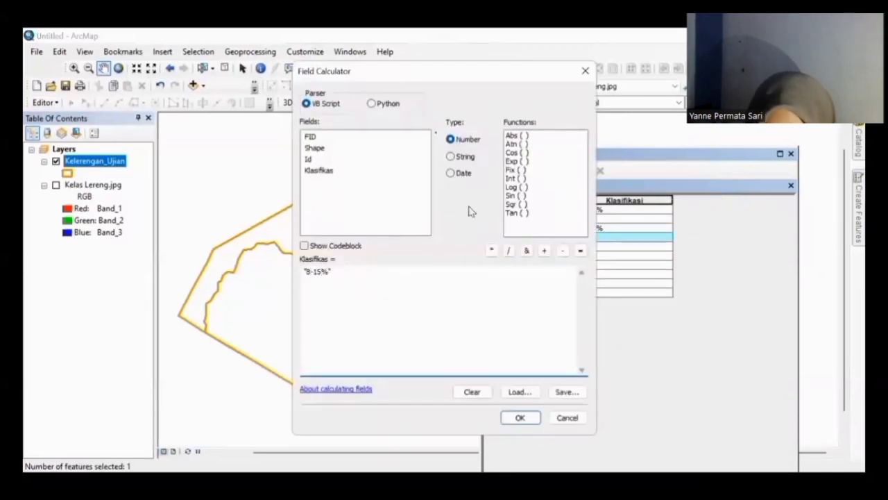
{"action": "left_click", "coordinate": [471, 158]}
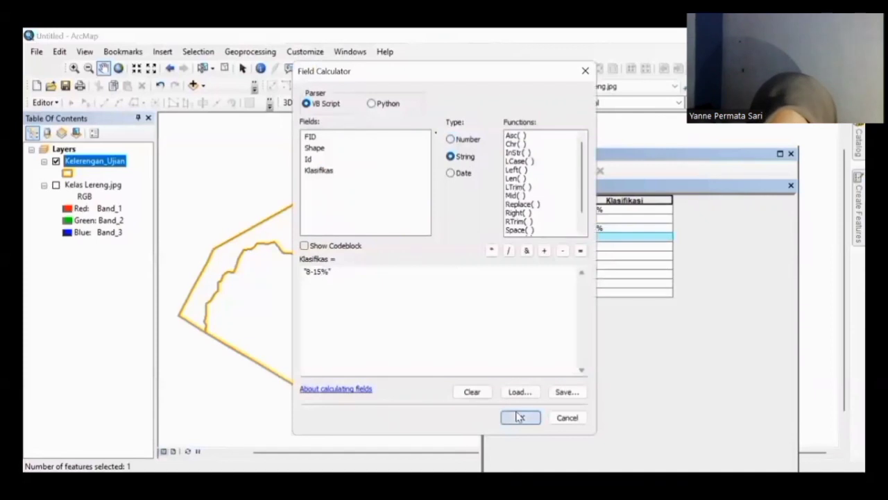
{"action": "left_click", "coordinate": [519, 416]}
Step: Give polygons FID 4 and FID 5 the Klasifikasi value 15%-30%
{"action": "left_click", "coordinate": [489, 246]}
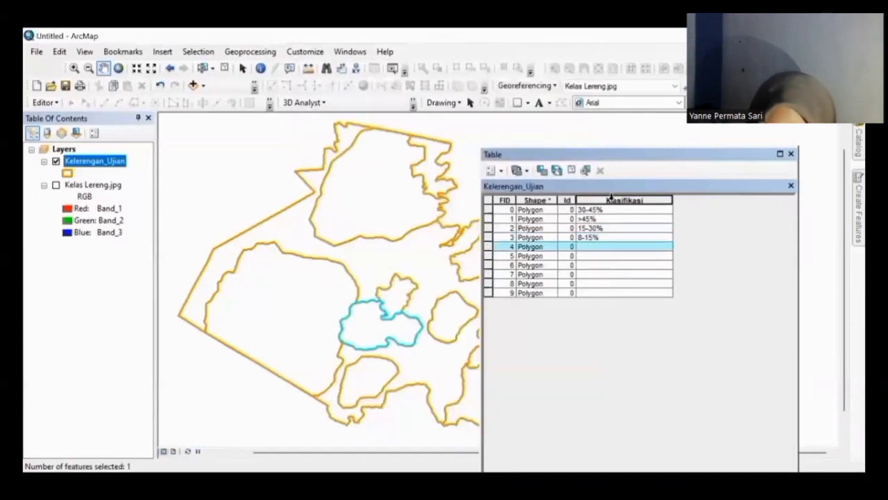
{"action": "right_click", "coordinate": [618, 200]}
{"action": "left_click", "coordinate": [635, 284]}
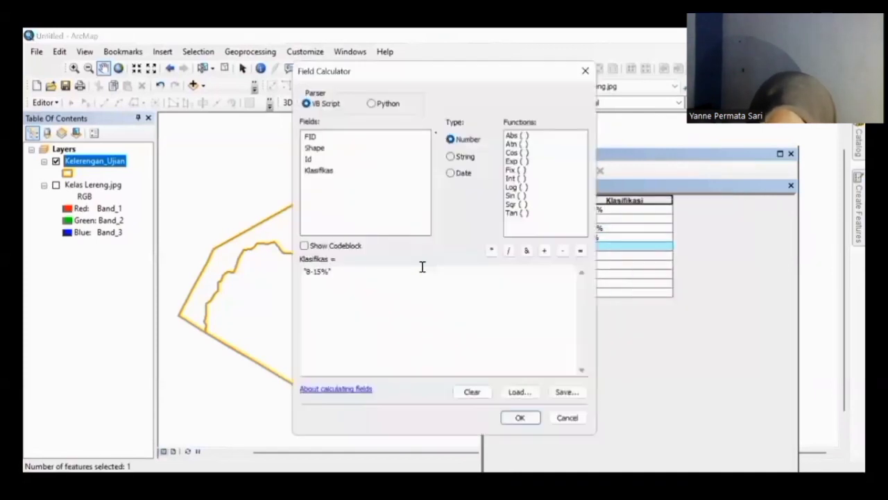
{"action": "left_click", "coordinate": [317, 275]}
{"action": "key", "text": "BackSpace"}
{"action": "key", "text": "BackSpace"}
{"action": "type", "text": "-30%"}
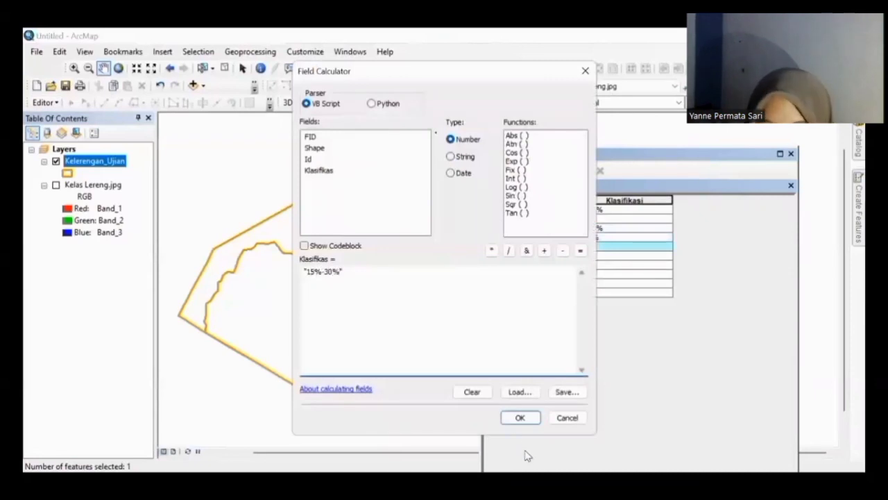
{"action": "left_click", "coordinate": [520, 418]}
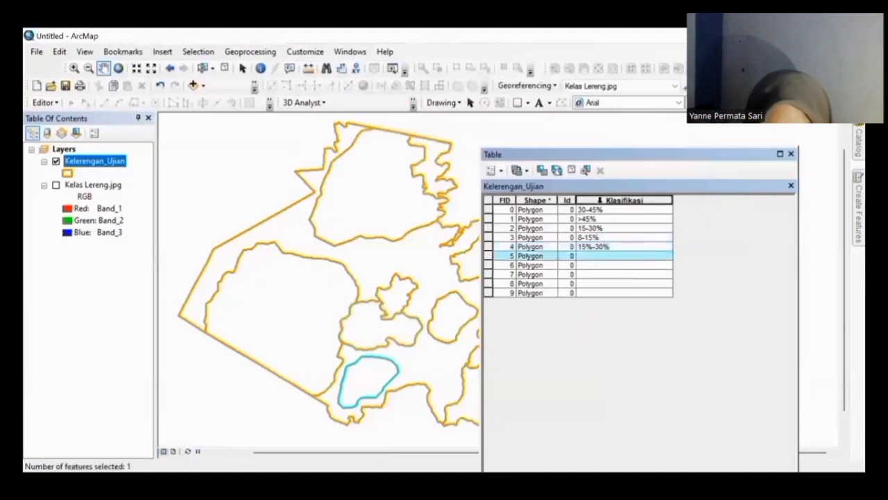
{"action": "right_click", "coordinate": [606, 199]}
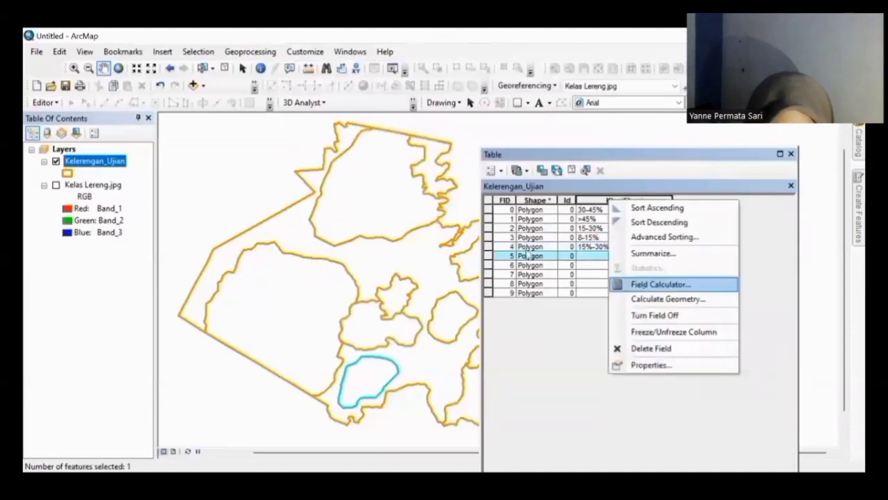
{"action": "left_click", "coordinate": [644, 284]}
{"action": "left_click", "coordinate": [469, 156]}
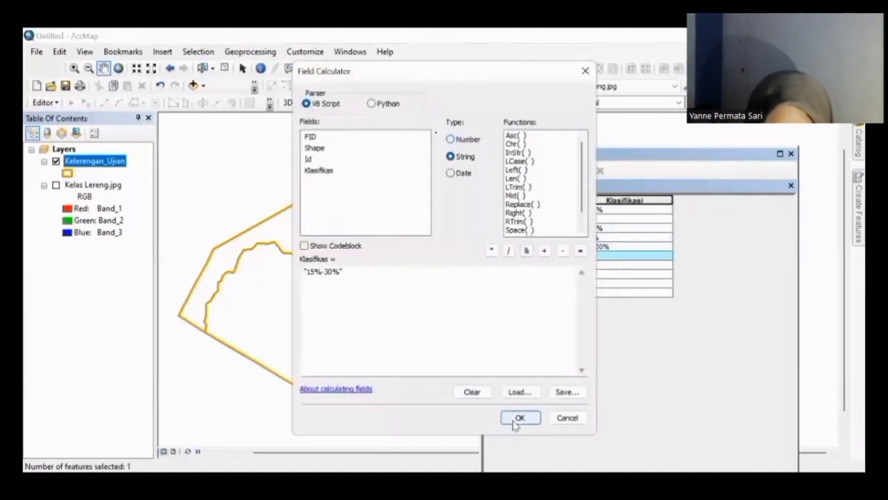
{"action": "left_click", "coordinate": [520, 418]}
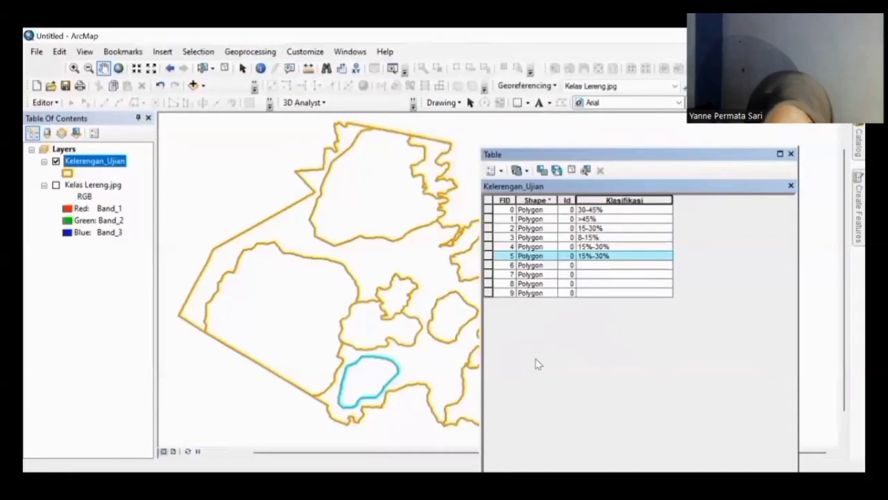
Step: Correct the Klasifikasi of records FID 4 and FID 5 to 15-30%
{"action": "left_click", "coordinate": [601, 247]}
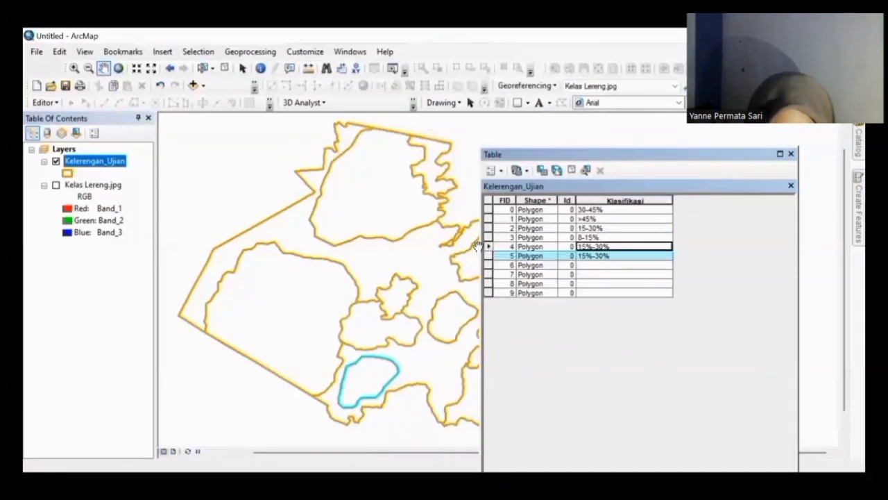
{"action": "left_click", "coordinate": [488, 247]}
{"action": "left_click", "coordinate": [629, 198]}
{"action": "right_click", "coordinate": [628, 198]}
{"action": "left_click", "coordinate": [665, 283]}
{"action": "left_click", "coordinate": [455, 156]}
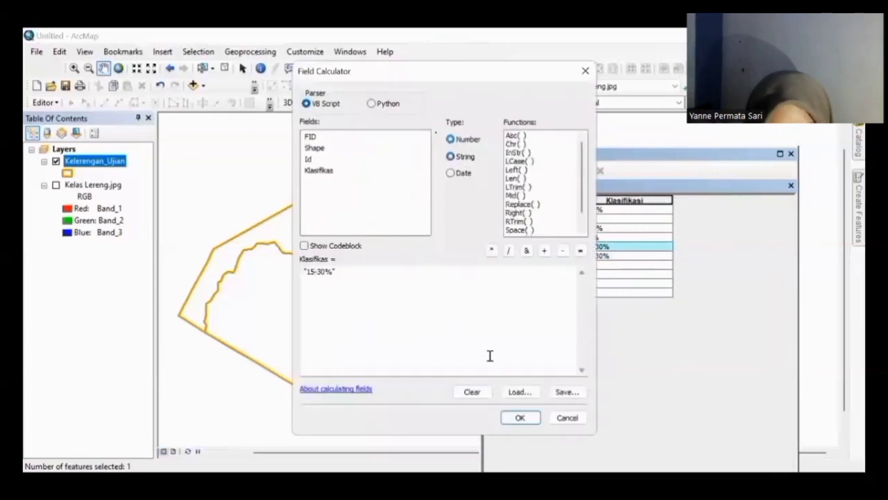
{"action": "left_click", "coordinate": [520, 417]}
{"action": "left_click", "coordinate": [489, 255]}
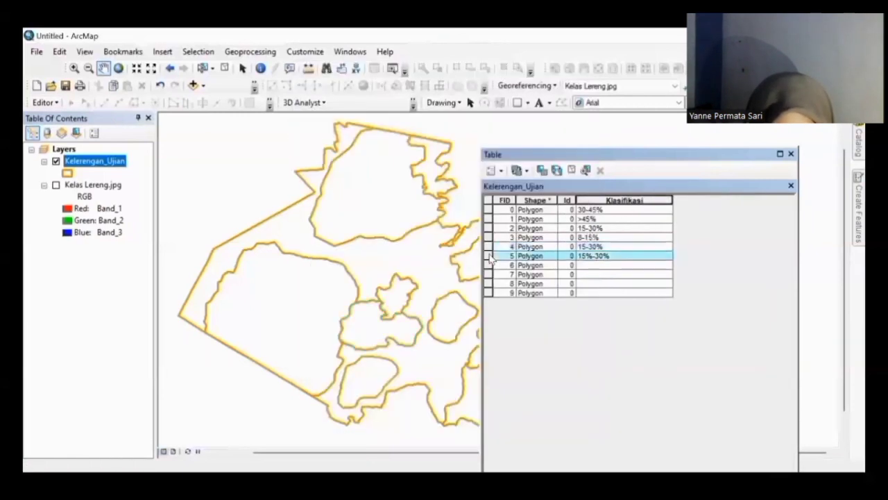
{"action": "right_click", "coordinate": [652, 203]}
{"action": "left_click", "coordinate": [694, 285]}
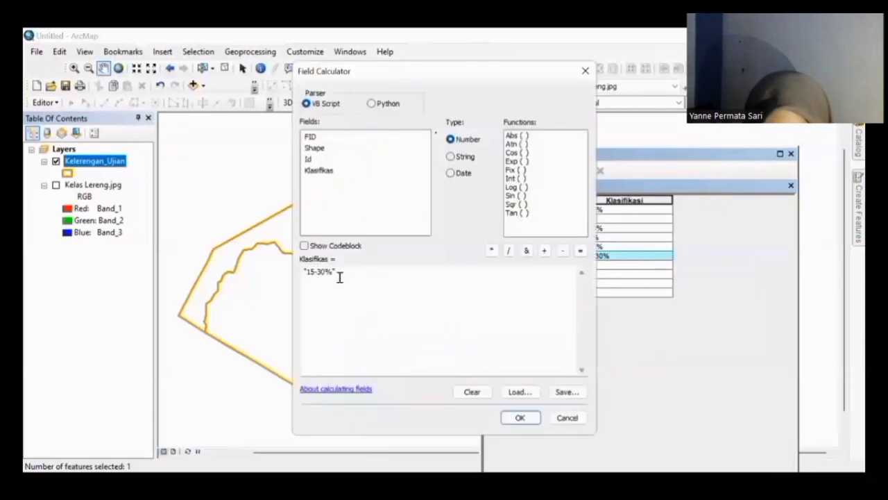
{"action": "left_click", "coordinate": [463, 157]}
{"action": "left_click", "coordinate": [520, 417]}
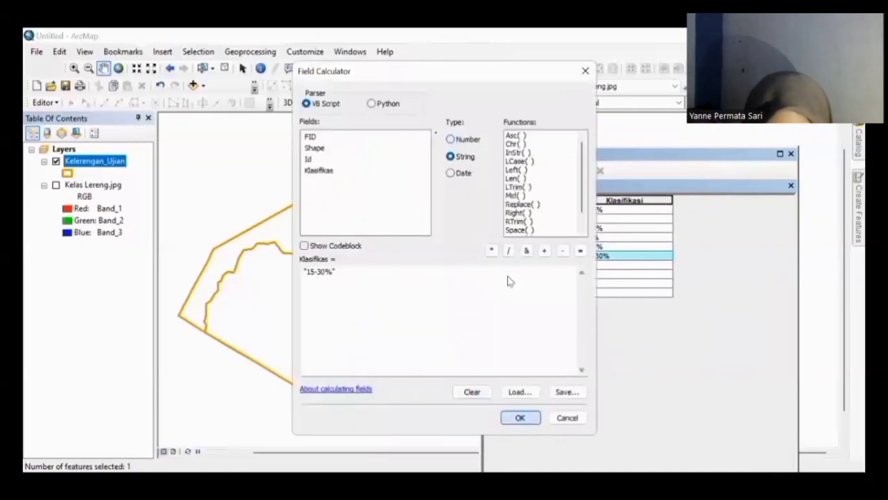
Step: Apply the >45% Klasifikasi class to the selected record and dismiss the failure message
{"action": "right_click", "coordinate": [591, 200]}
{"action": "left_click", "coordinate": [639, 282]}
{"action": "left_click", "coordinate": [335, 273]}
{"action": "key", "text": "BackSpace"}
{"action": "key", "text": "BackSpace"}
{"action": "key", "text": "BackSpace"}
{"action": "key", "text": "BackSpace"}
{"action": "key", "text": "BackSpace"}
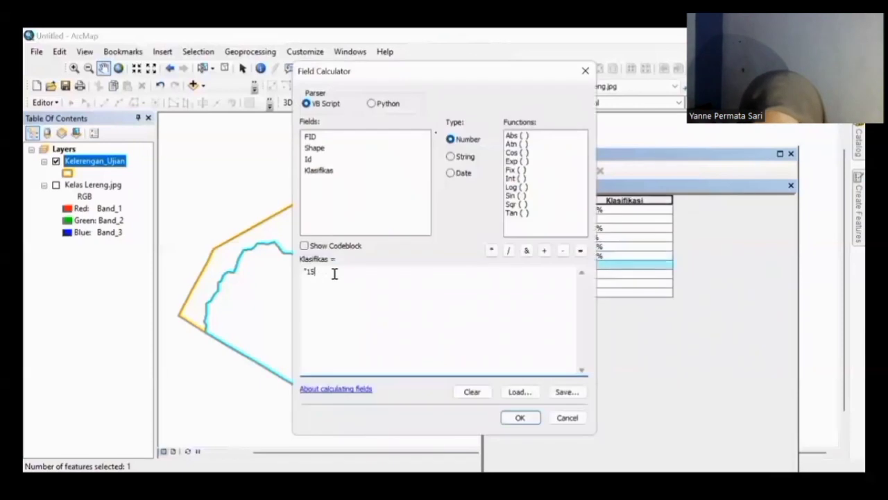
{"action": "left_click", "coordinate": [450, 156]}
{"action": "left_click", "coordinate": [518, 418]}
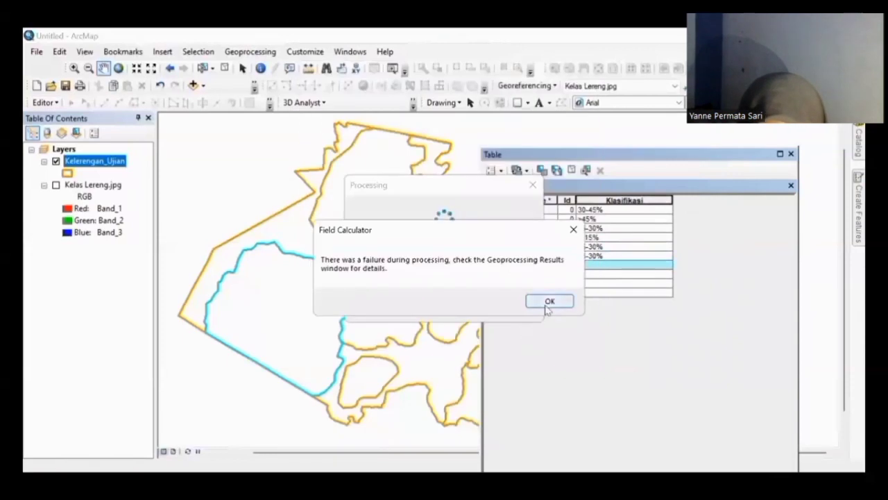
{"action": "left_click", "coordinate": [547, 301]}
Step: Calculate the Klasifikasi value for the record with FID 7
{"action": "left_click", "coordinate": [488, 274]}
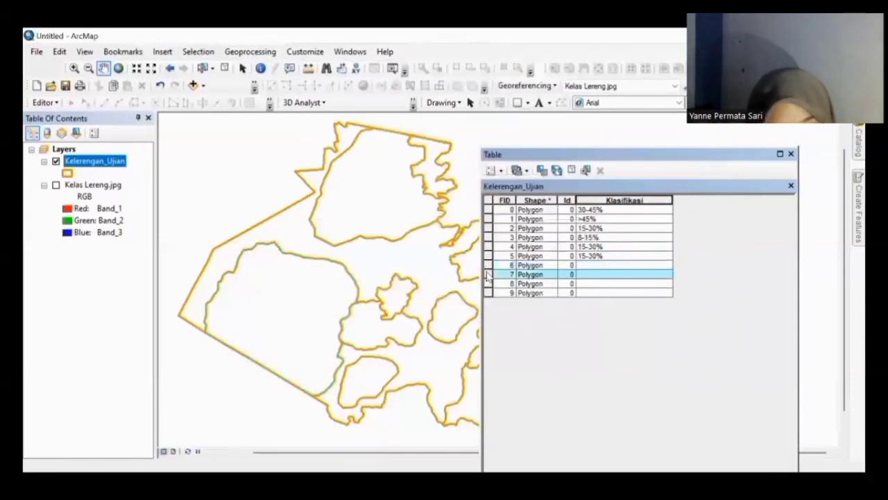
{"action": "right_click", "coordinate": [615, 203]}
{"action": "left_click", "coordinate": [635, 284]}
{"action": "left_click", "coordinate": [522, 417]}
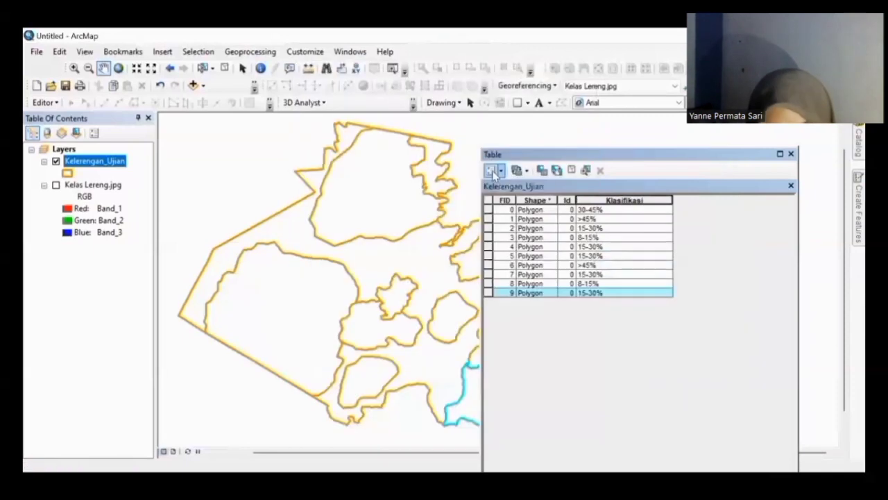
{"action": "left_click", "coordinate": [496, 170]}
Step: Create a Text field named Keterangan with length 20 in Kelerengan_Ujian
{"action": "left_click", "coordinate": [517, 241]}
{"action": "type", "text": "Keterangan"}
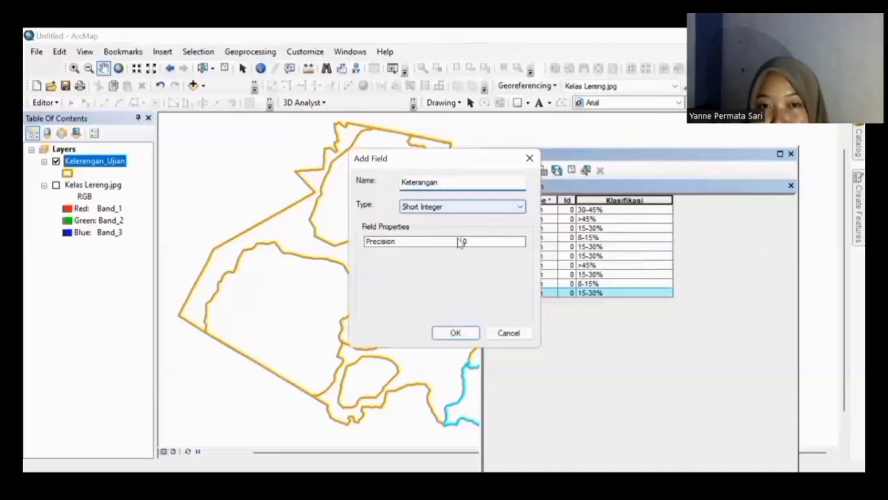
{"action": "left_click", "coordinate": [519, 206]}
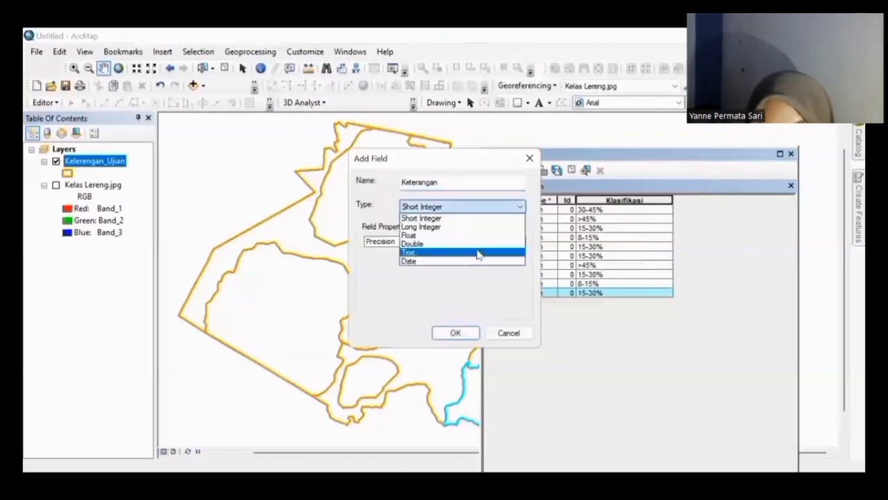
{"action": "left_click", "coordinate": [478, 254]}
{"action": "type", "text": "20"}
{"action": "left_click", "coordinate": [457, 332]}
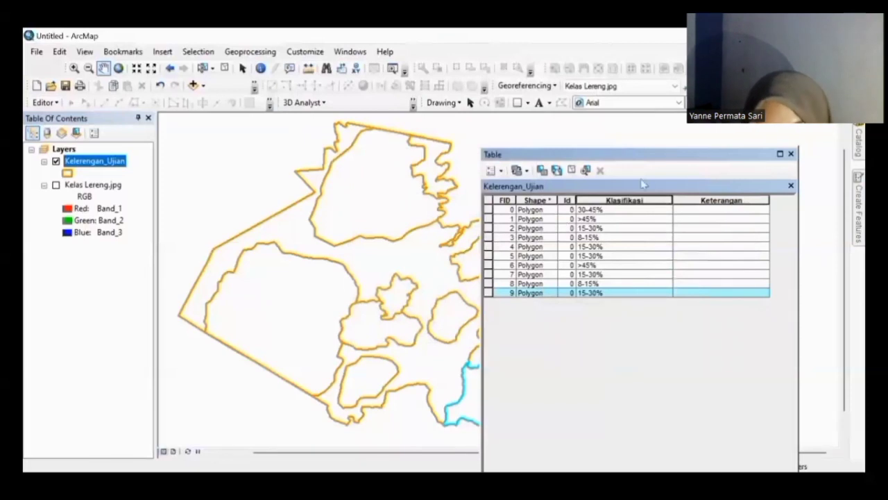
{"action": "left_click", "coordinate": [698, 199]}
{"action": "left_click", "coordinate": [489, 209]}
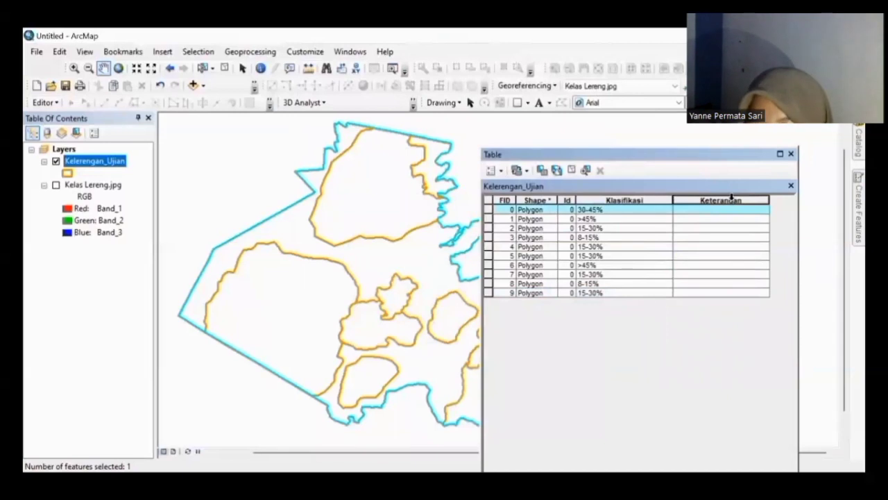
Step: Write Sangat Curam into the selected record's Keterangan field
{"action": "right_click", "coordinate": [727, 198]}
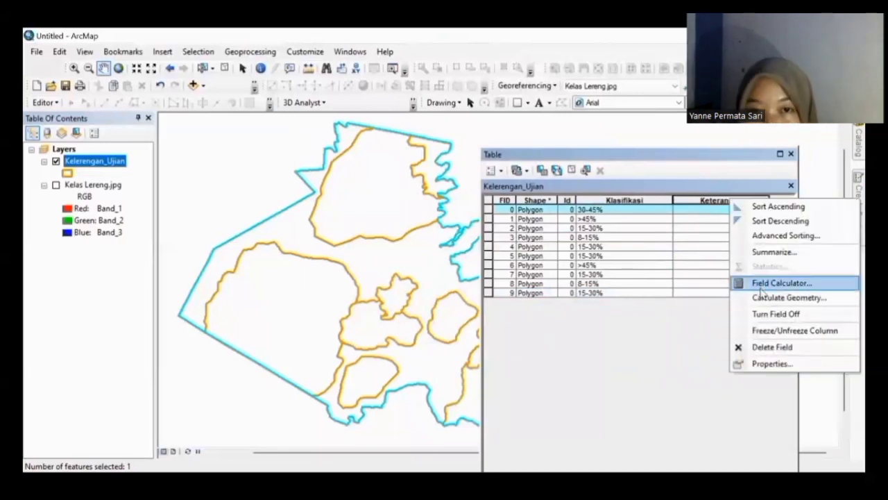
{"action": "left_click", "coordinate": [766, 282]}
{"action": "left_click", "coordinate": [469, 158]}
{"action": "left_click", "coordinate": [333, 271]}
{"action": "key", "text": "BackSpace"}
{"action": "key", "text": "BackSpace"}
{"action": "key", "text": "BackSpace"}
{"action": "key", "text": "BackSpace"}
{"action": "key", "text": "BackSpace"}
{"action": "key", "text": "BackSpace"}
{"action": "key", "text": "BackSpace"}
{"action": "type", "text": "Sangat Curam\""}
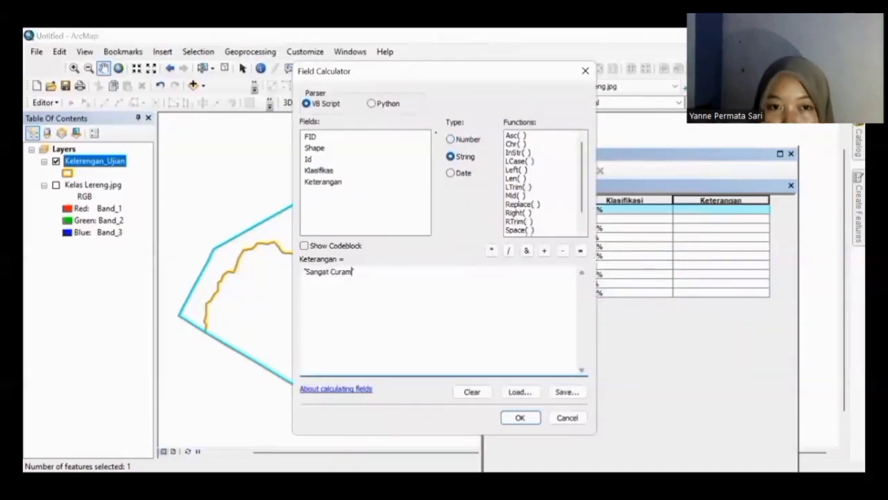
{"action": "left_click", "coordinate": [518, 417]}
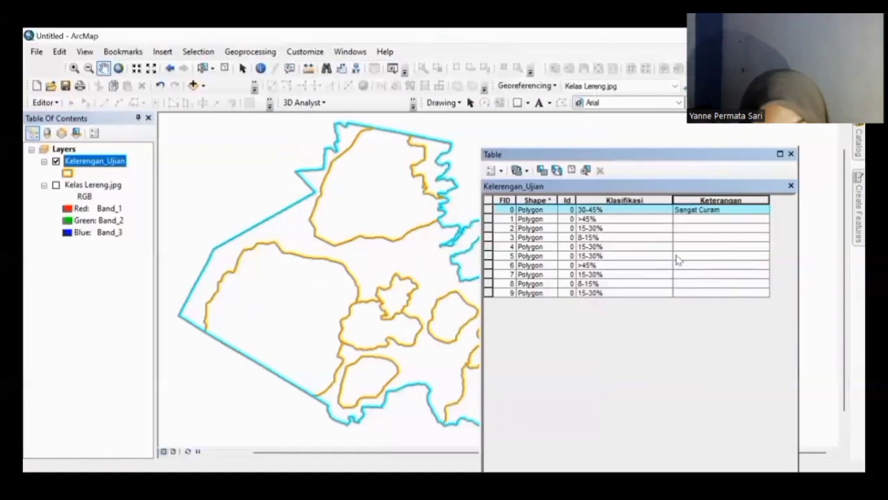
Step: Set Keterangan to Sangat Curam for the record with FID 1
{"action": "left_click", "coordinate": [489, 219]}
{"action": "right_click", "coordinate": [719, 200]}
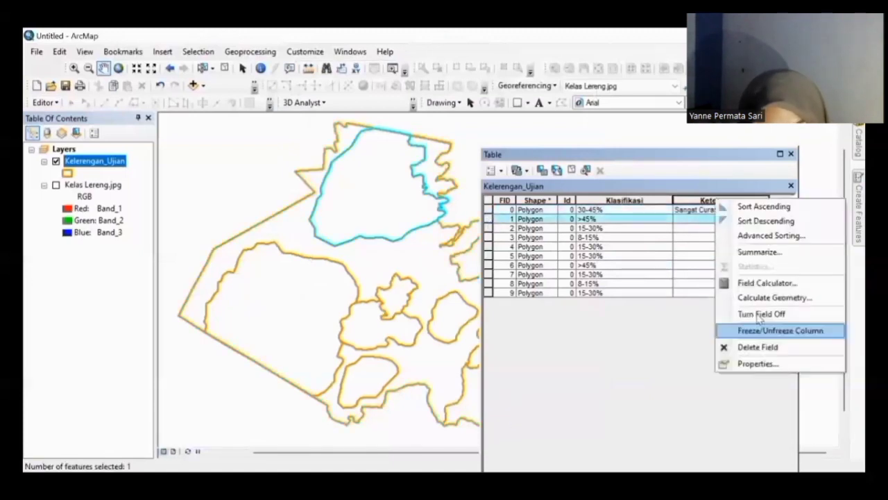
{"action": "left_click", "coordinate": [756, 283]}
{"action": "left_click", "coordinate": [450, 156]}
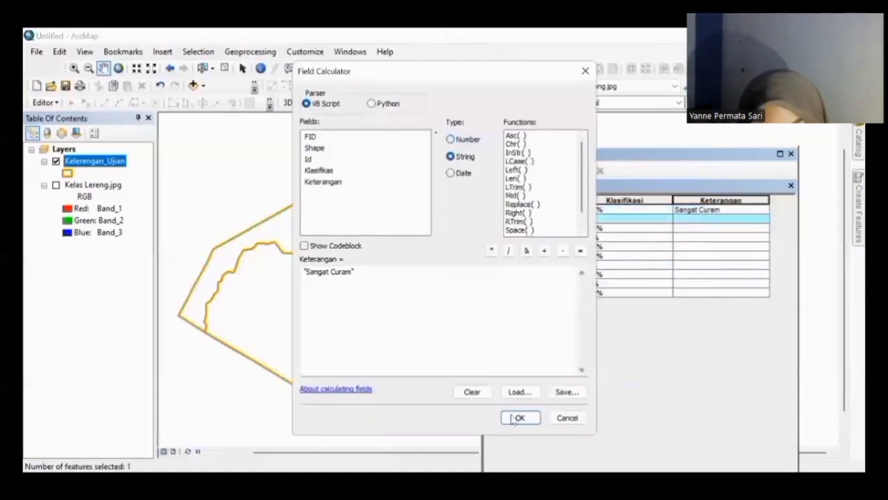
{"action": "key", "text": "Return"}
{"action": "left_click", "coordinate": [488, 228]}
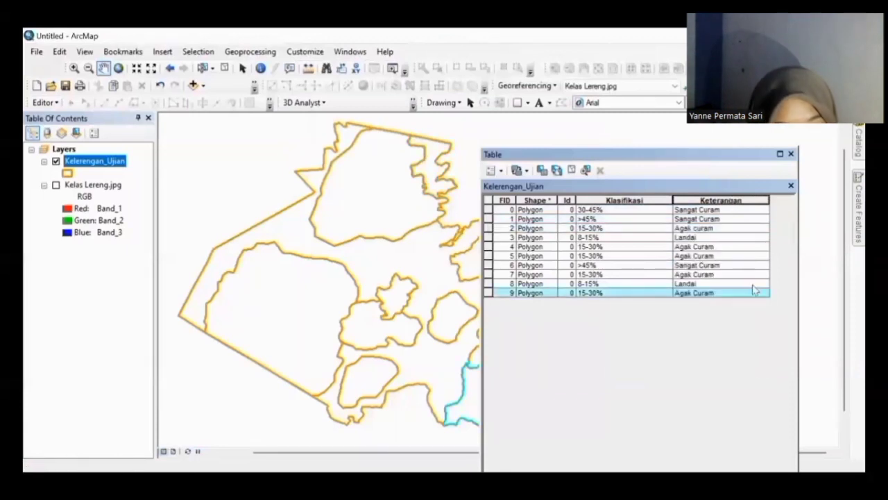
Step: Set Keterangan to Agak Curam for the selected record and Curam for FID 0
{"action": "right_click", "coordinate": [730, 200]}
{"action": "left_click", "coordinate": [756, 283]}
{"action": "left_click", "coordinate": [520, 417]}
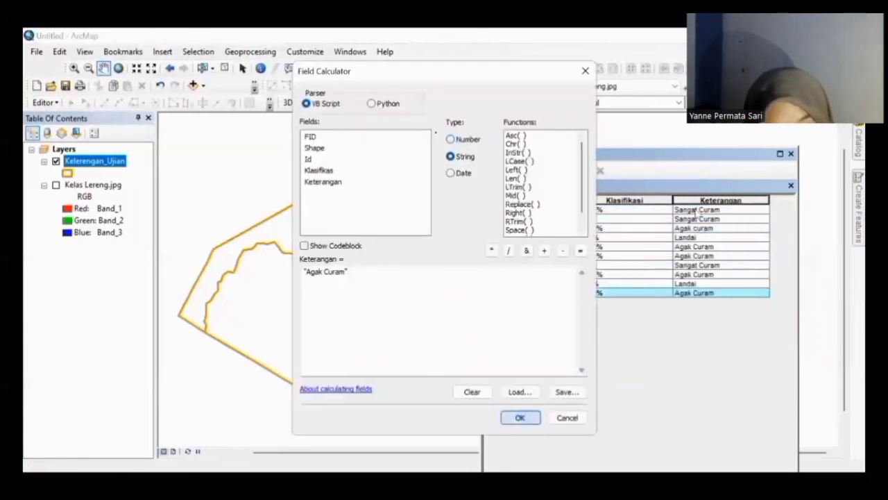
{"action": "left_click", "coordinate": [488, 210]}
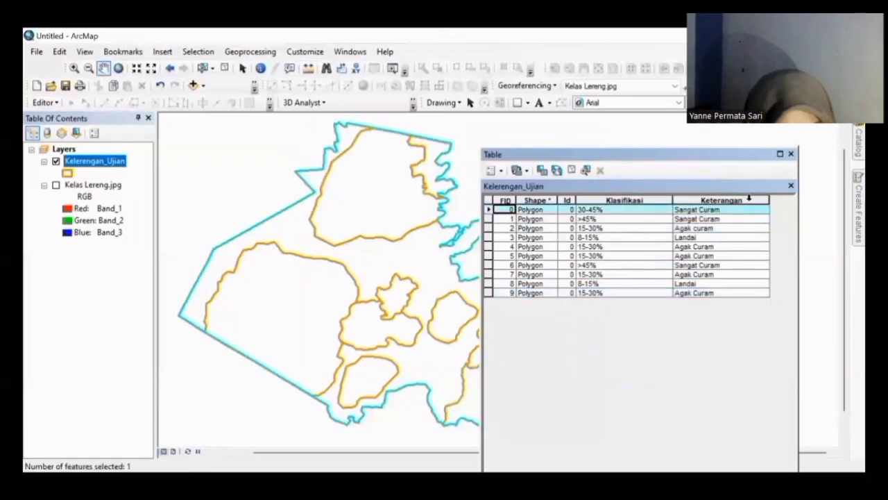
{"action": "right_click", "coordinate": [737, 201]}
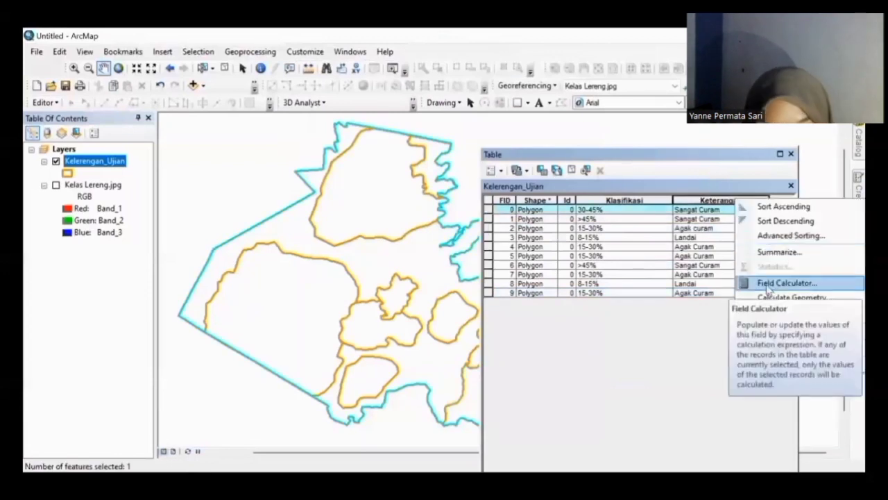
{"action": "left_click", "coordinate": [768, 284]}
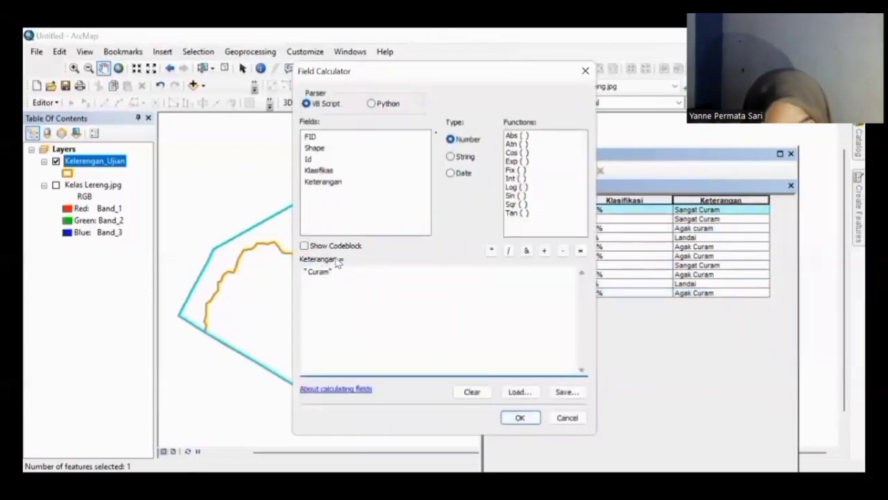
{"action": "left_click", "coordinate": [450, 156]}
{"action": "left_click", "coordinate": [520, 417]}
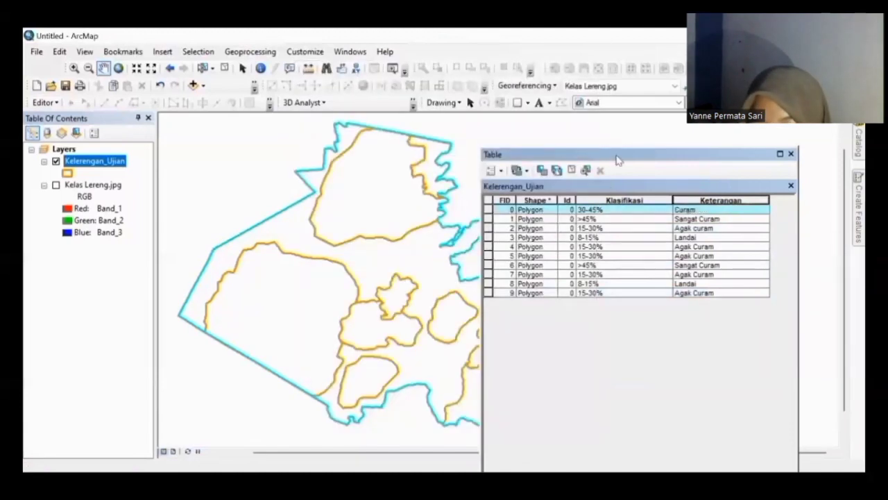
{"action": "left_click_drag", "start_coordinate": [575, 161], "coordinate": [566, 161]}
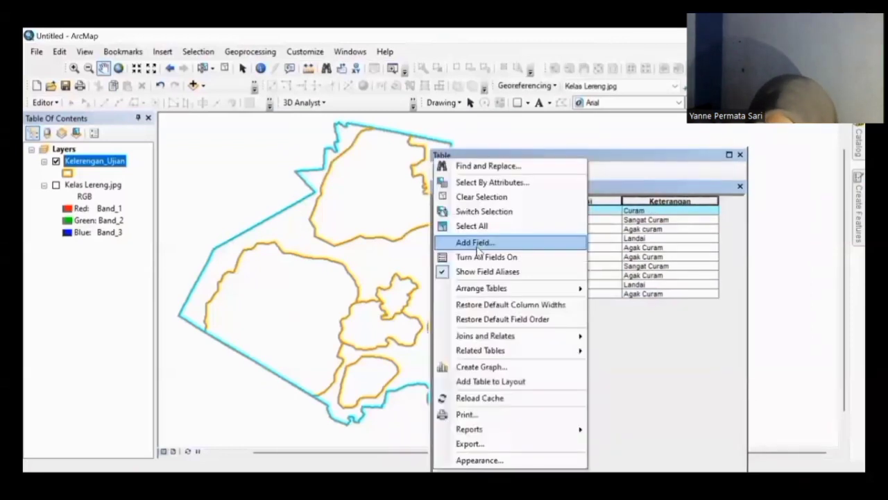
Step: Add a Double field named Skor and widen the attribute table to show it
{"action": "left_click", "coordinate": [476, 244]}
{"action": "type", "text": "Skor"}
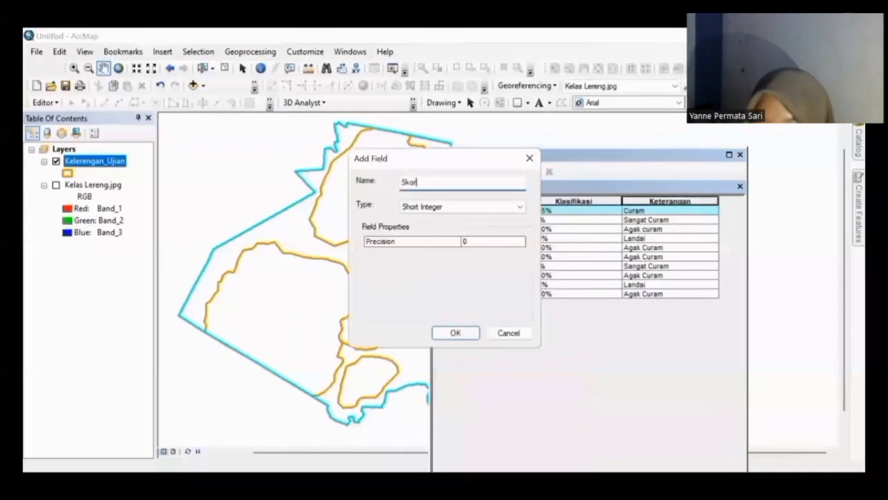
{"action": "left_click", "coordinate": [472, 206]}
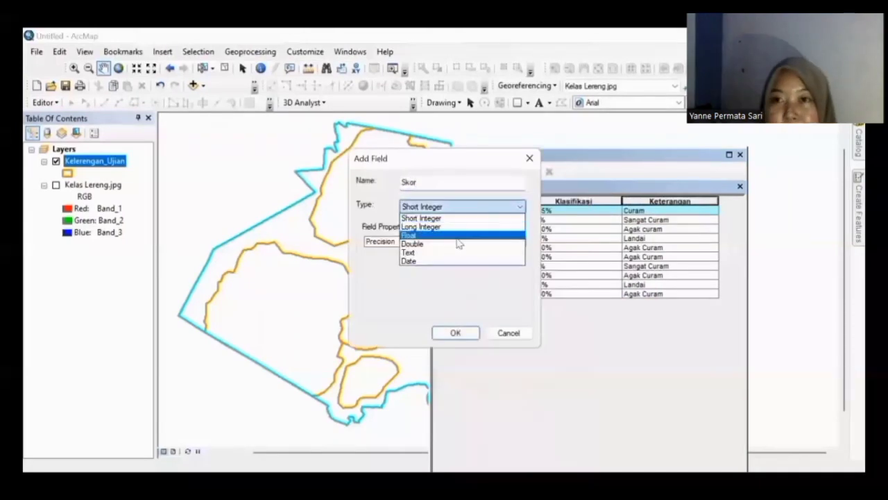
{"action": "left_click", "coordinate": [458, 244]}
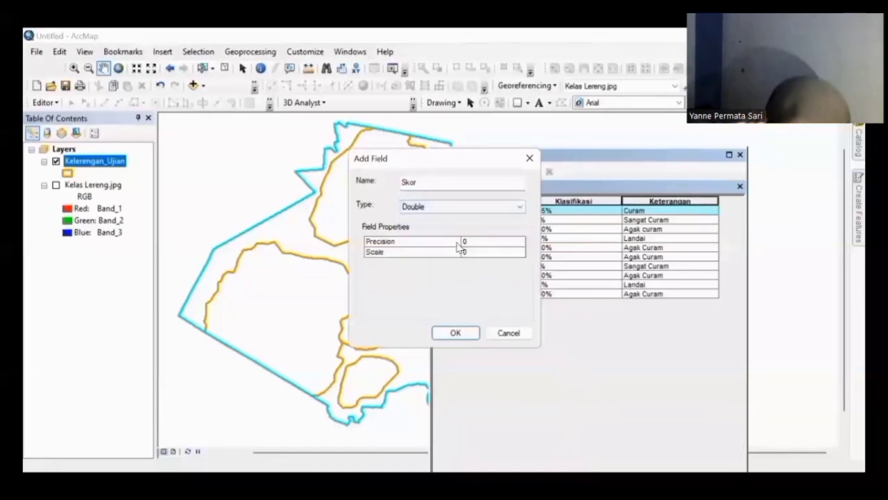
{"action": "left_click", "coordinate": [458, 333]}
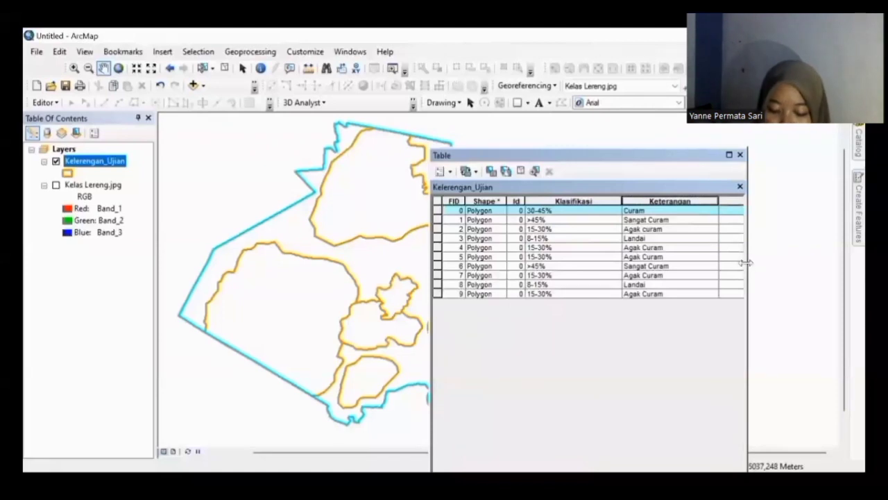
{"action": "left_click_drag", "start_coordinate": [745, 260], "coordinate": [851, 274]}
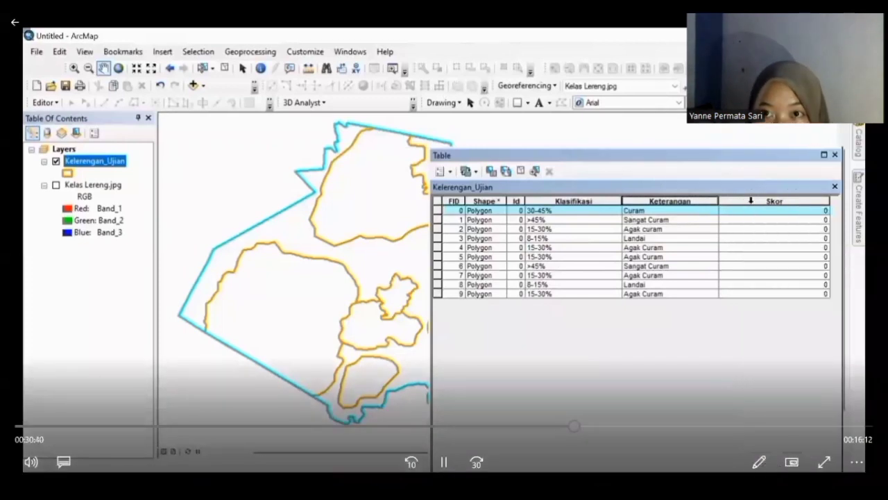
Step: Set the selected Curam row's Skor to 80 with the Field Calculator
{"action": "right_click", "coordinate": [774, 201]}
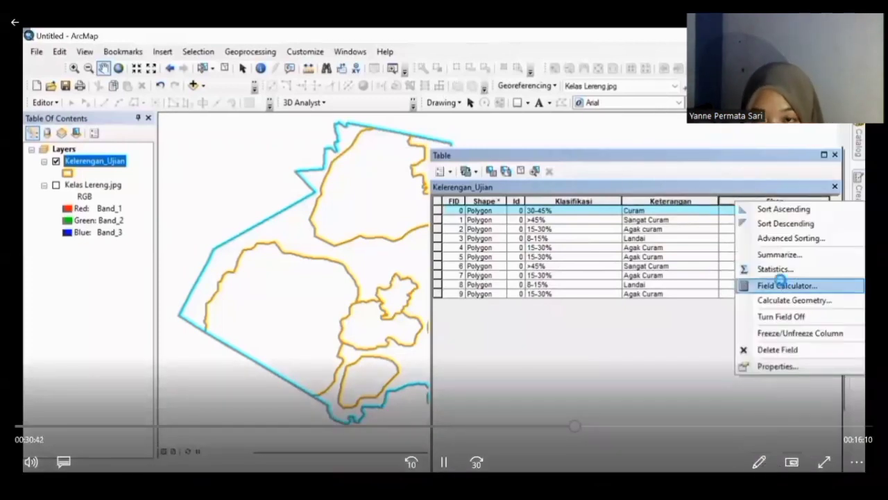
{"action": "left_click", "coordinate": [780, 284]}
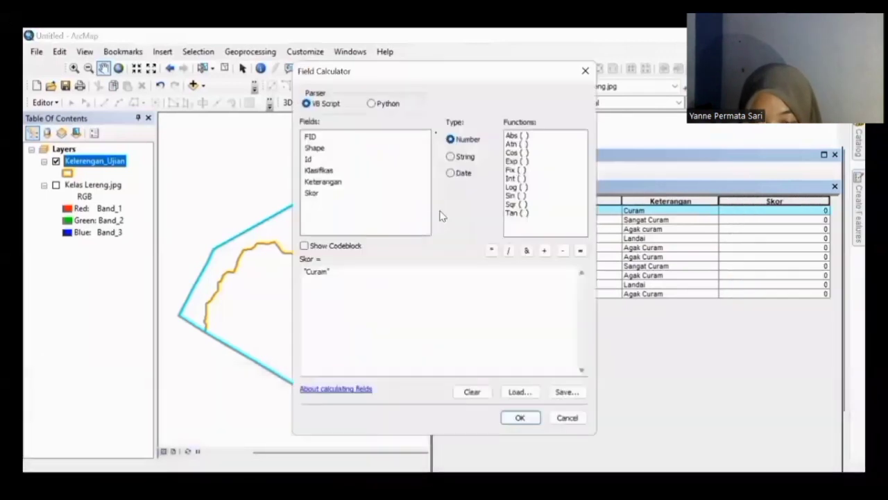
{"action": "left_click_drag", "start_coordinate": [350, 277], "coordinate": [240, 283]}
{"action": "key", "text": "BackSpace"}
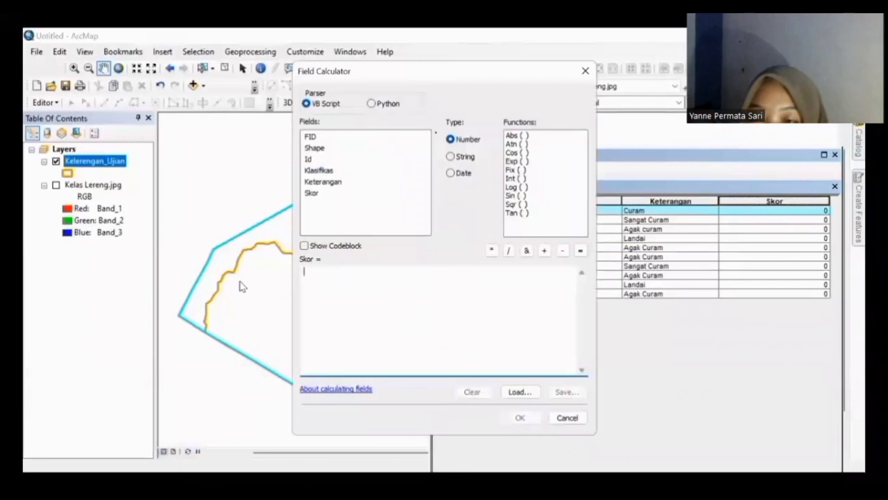
{"action": "type", "text": "80"}
{"action": "left_click", "coordinate": [513, 418]}
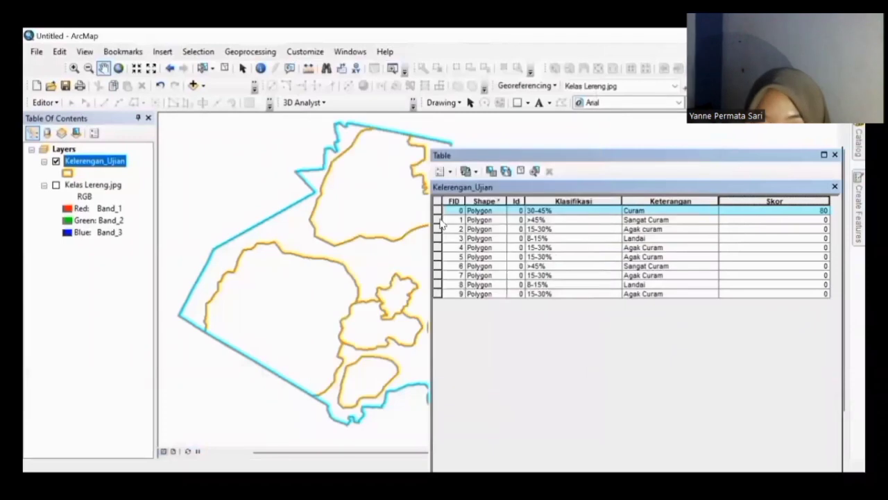
Step: Give the Sangat Curam row FID 1 a Skor of 100 and the Agak Curam row FID 2 a Skor of 60
{"action": "left_click", "coordinate": [438, 219]}
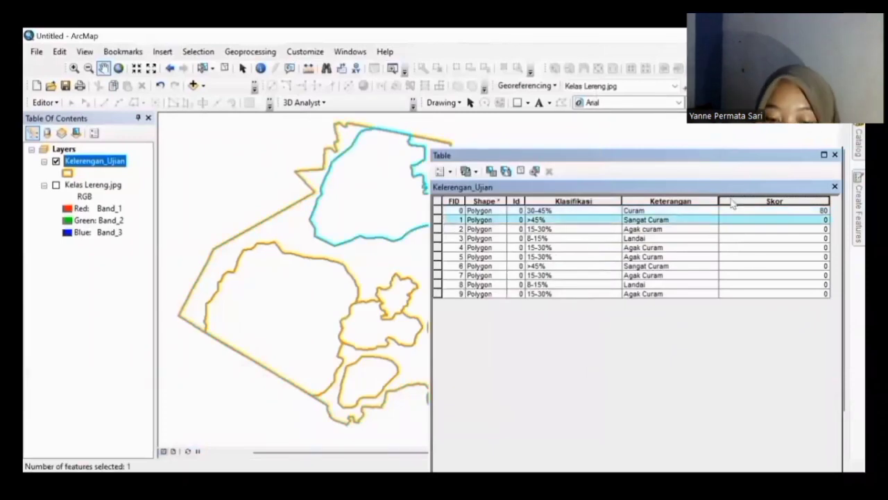
{"action": "right_click", "coordinate": [729, 199]}
{"action": "left_click", "coordinate": [758, 284]}
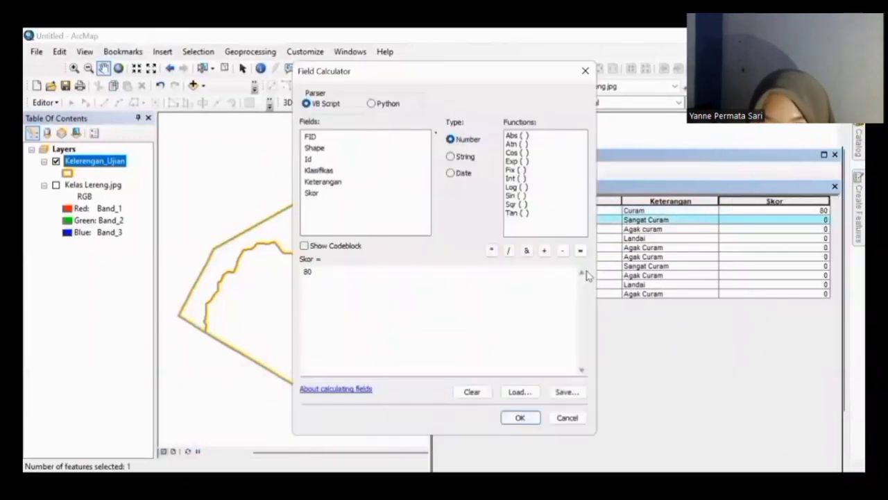
{"action": "left_click_drag", "start_coordinate": [356, 274], "coordinate": [259, 270]}
{"action": "type", "text": "100"}
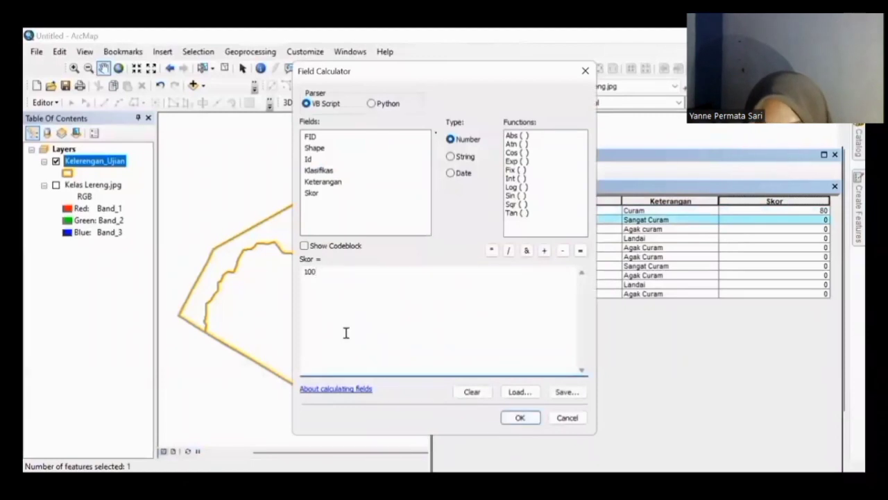
{"action": "left_click", "coordinate": [520, 417]}
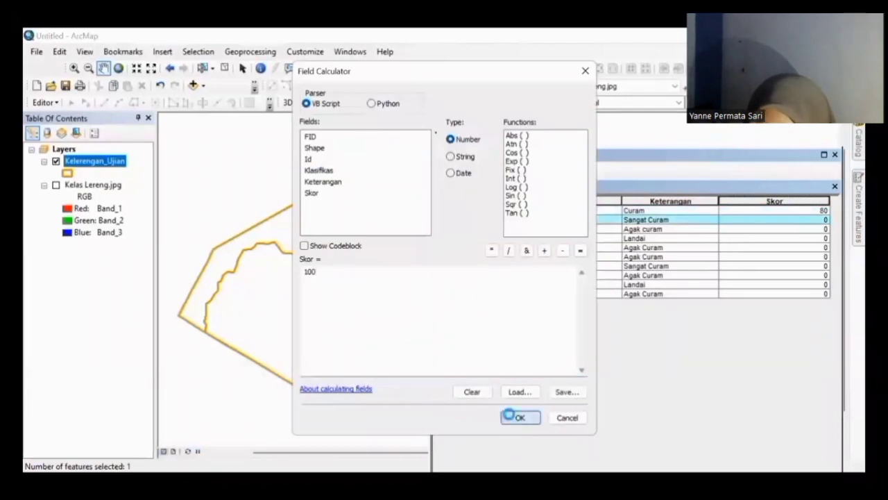
{"action": "left_click", "coordinate": [439, 229]}
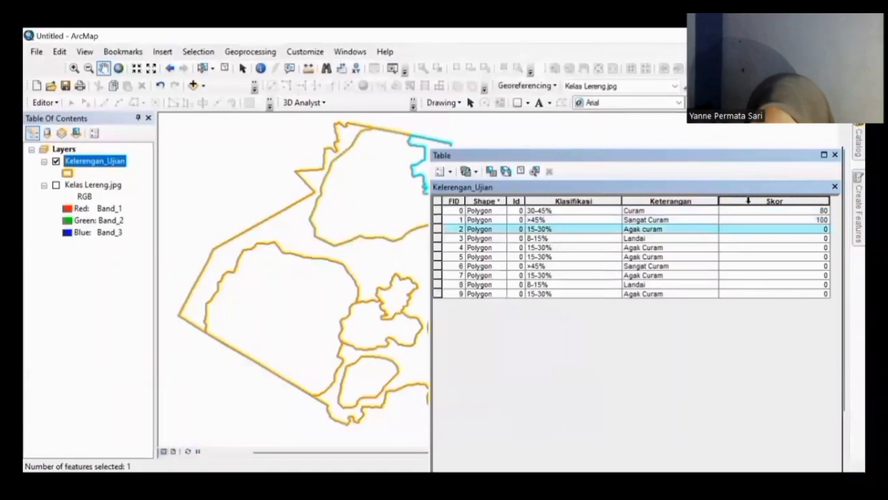
{"action": "right_click", "coordinate": [751, 196]}
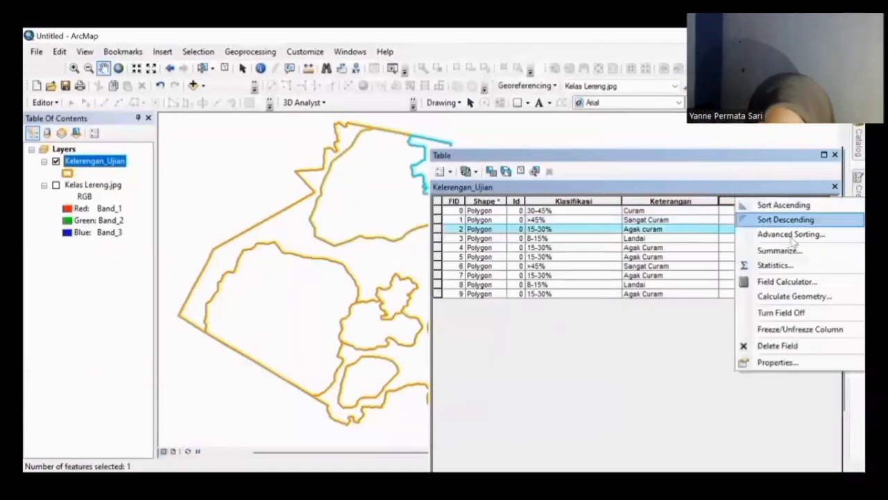
{"action": "left_click", "coordinate": [784, 282]}
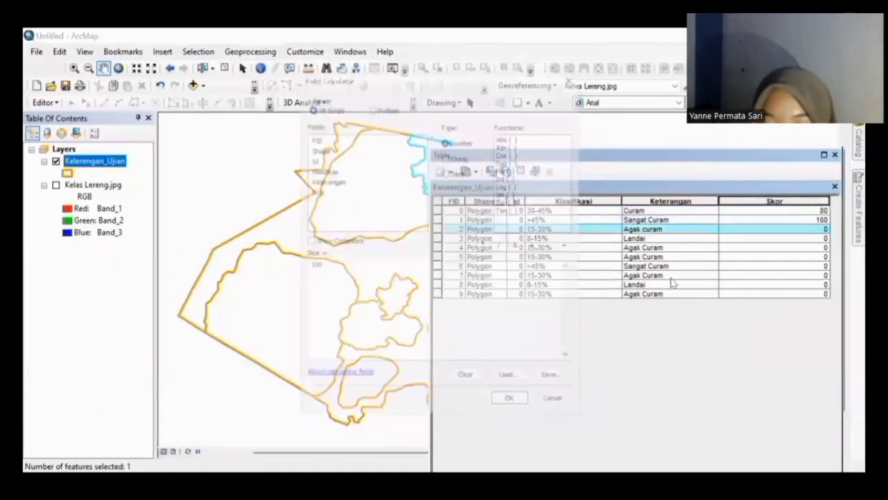
{"action": "key", "text": "BackSpace"}
{"action": "key", "text": "BackSpace"}
{"action": "key", "text": "BackSpace"}
{"action": "type", "text": "60"}
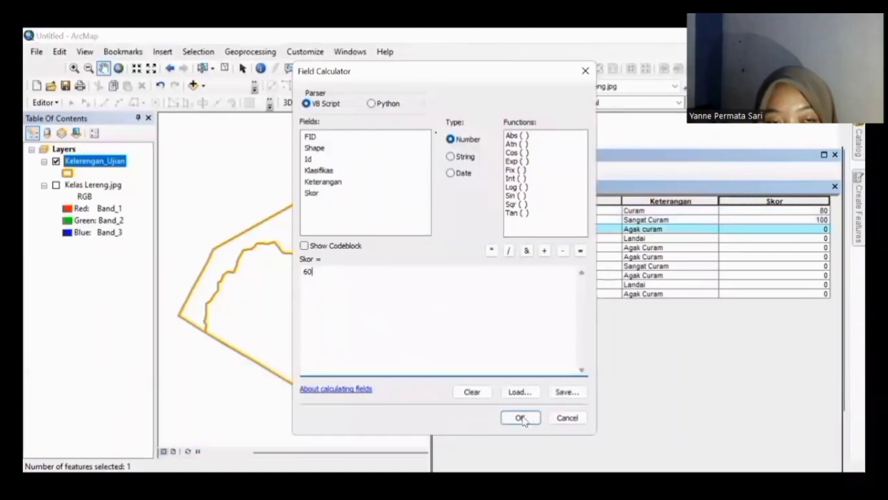
{"action": "left_click", "coordinate": [520, 417]}
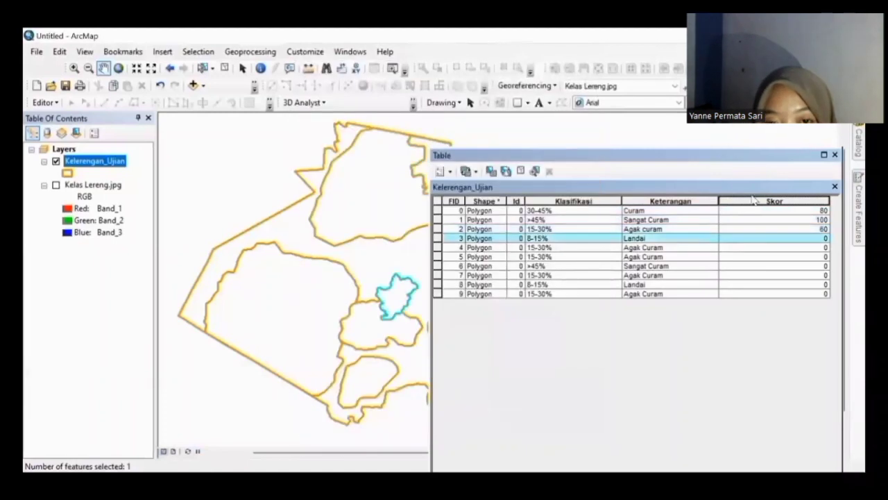
Step: Give the Landai row a Skor of 40, and rows FID 4 and 5 a Skor of 60
{"action": "right_click", "coordinate": [754, 203]}
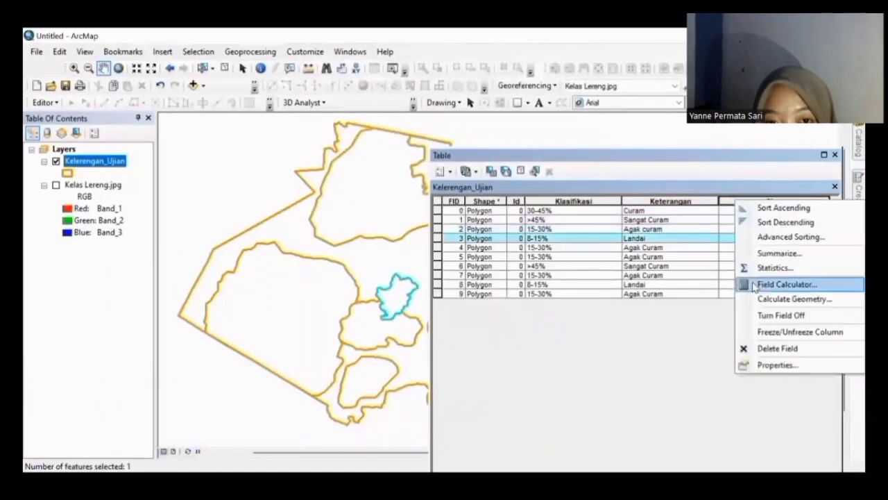
{"action": "left_click", "coordinate": [755, 283]}
{"action": "key", "text": "BackSpace"}
{"action": "key", "text": "BackSpace"}
{"action": "type", "text": "40"}
{"action": "left_click", "coordinate": [506, 420]}
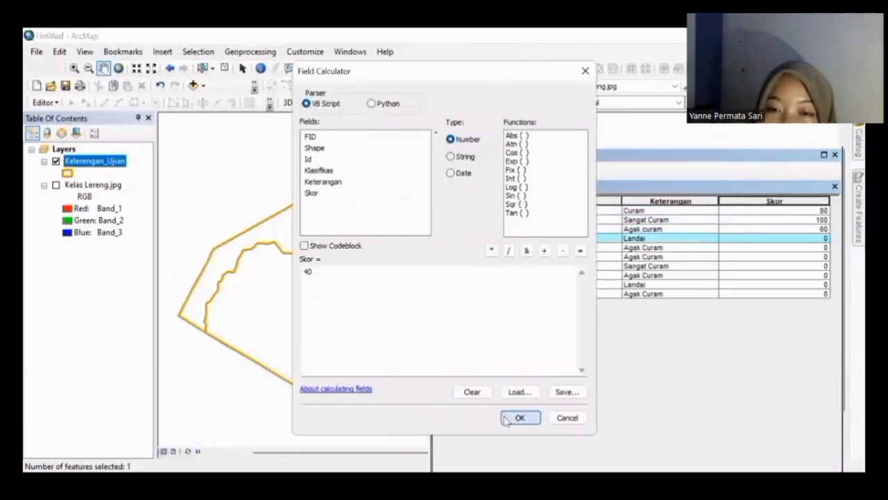
{"action": "left_click_drag", "start_coordinate": [438, 248], "coordinate": [438, 258]}
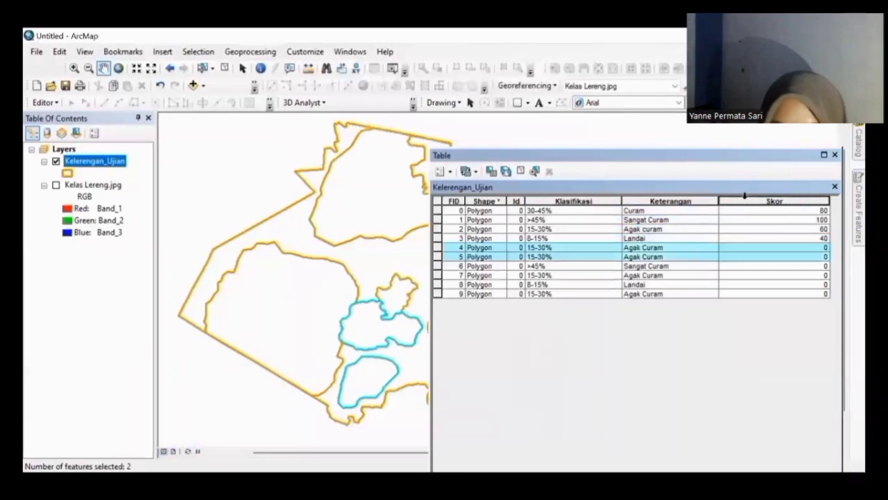
{"action": "right_click", "coordinate": [741, 201]}
{"action": "key", "text": "Return"}
{"action": "left_click", "coordinate": [458, 267]}
{"action": "key", "text": "BackSpace"}
{"action": "key", "text": "BackSpace"}
{"action": "type", "text": "60"}
{"action": "left_click", "coordinate": [534, 420]}
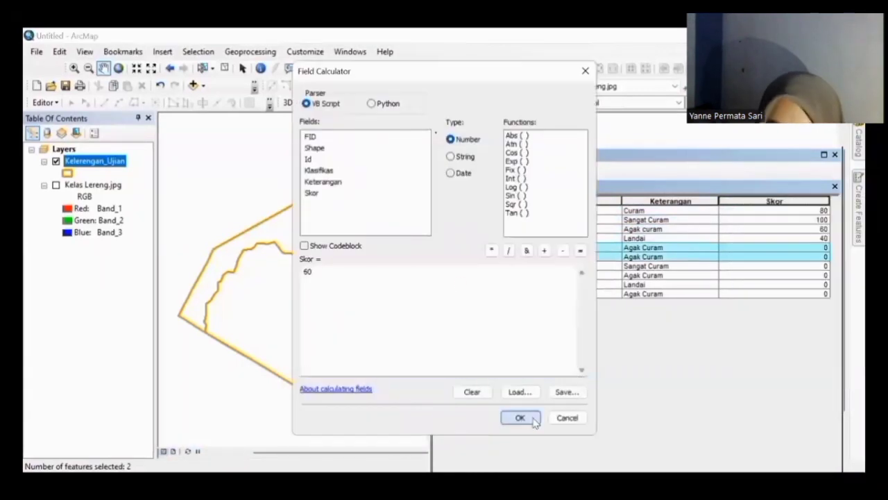
Step: Give Sangat Curam row FID 6 a Skor of 100 and Agak Curam row FID 7 a Skor of 60
{"action": "left_click", "coordinate": [438, 266]}
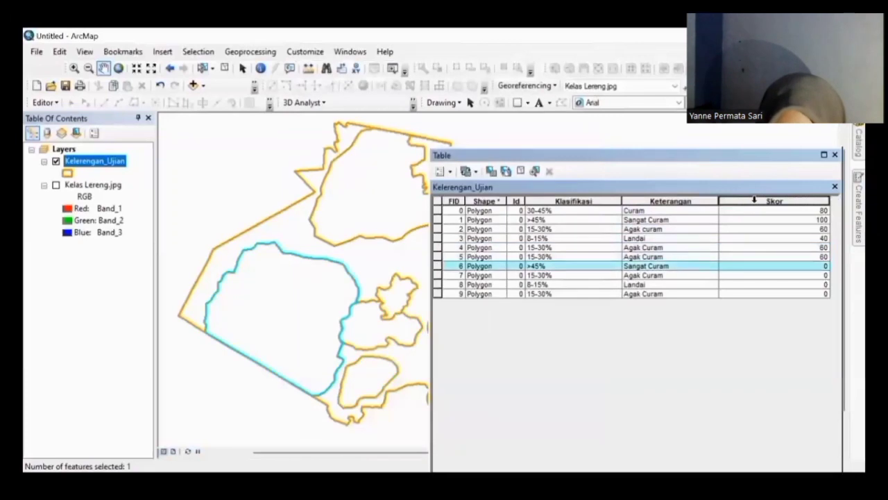
{"action": "right_click", "coordinate": [754, 200]}
{"action": "left_click", "coordinate": [783, 285]}
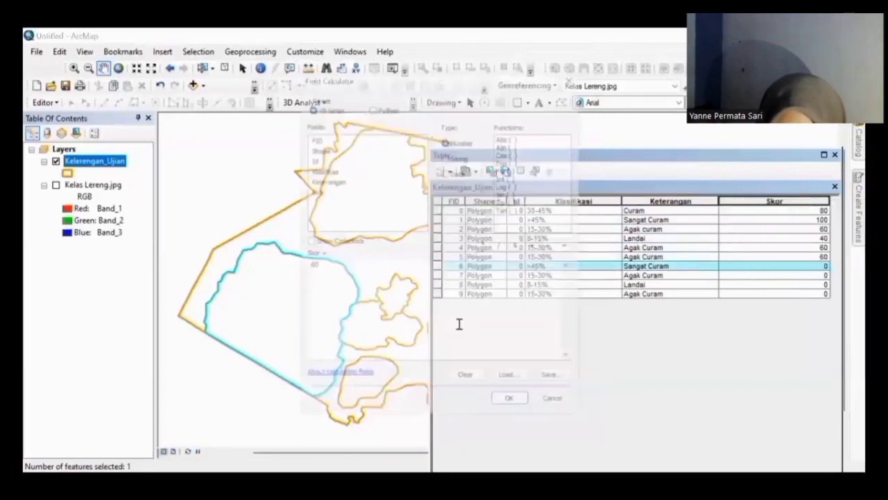
{"action": "key", "text": "BackSpace"}
{"action": "key", "text": "BackSpace"}
{"action": "type", "text": "100"}
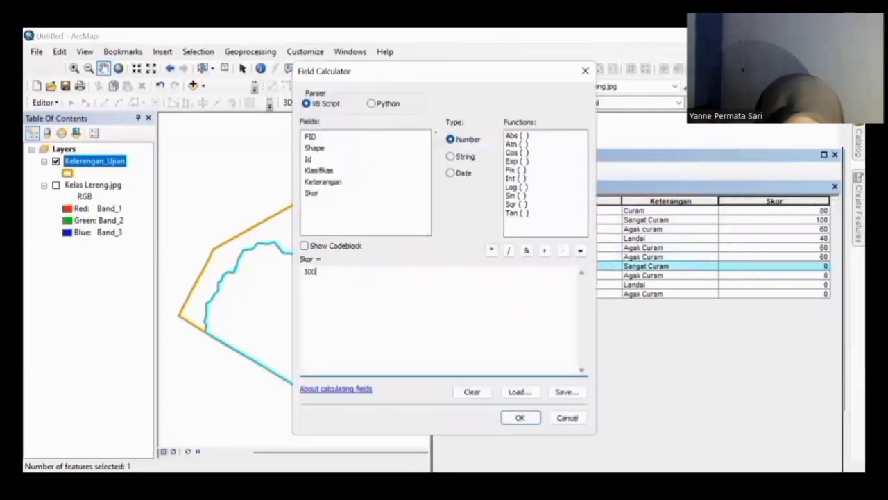
{"action": "left_click", "coordinate": [513, 416]}
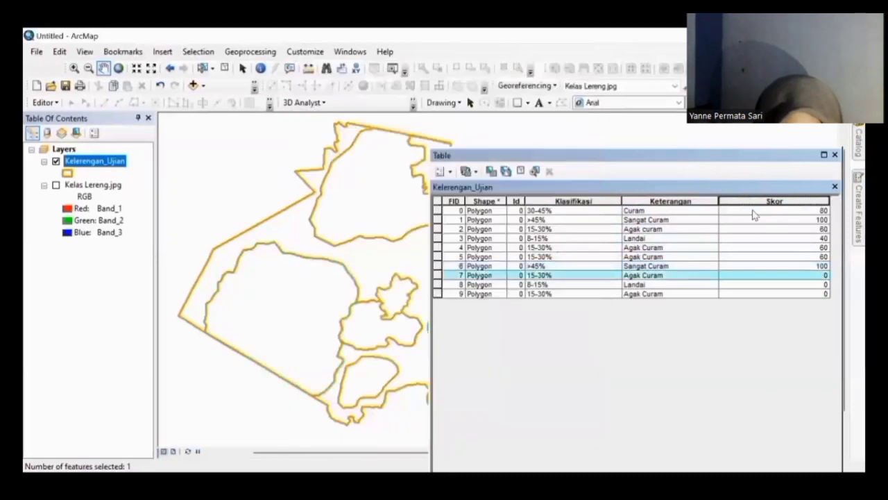
{"action": "right_click", "coordinate": [740, 199]}
{"action": "left_click", "coordinate": [780, 285]}
{"action": "left_click", "coordinate": [385, 285]}
{"action": "key", "text": "BackSpace"}
{"action": "key", "text": "BackSpace"}
{"action": "key", "text": "BackSpace"}
{"action": "type", "text": "60"}
{"action": "left_click", "coordinate": [520, 418]}
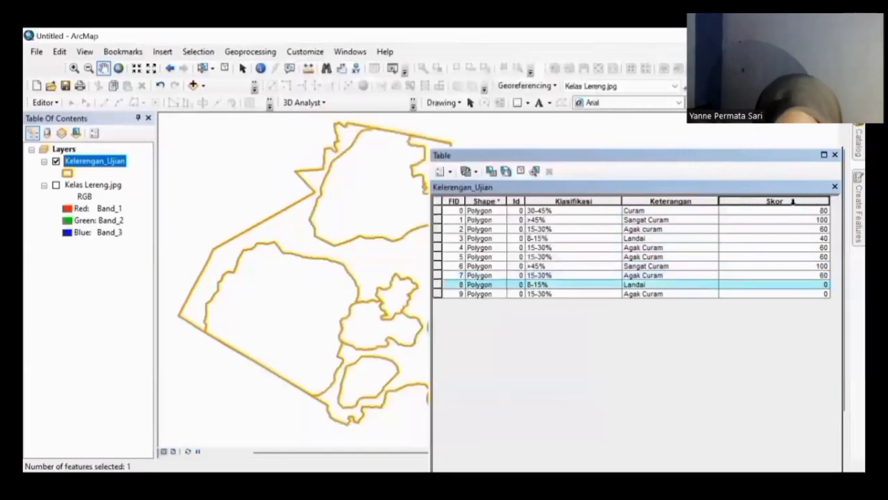
Step: Give the Landai row FID 8 a Skor of 40 and the last row FID 9 a Skor of 60
{"action": "right_click", "coordinate": [793, 200]}
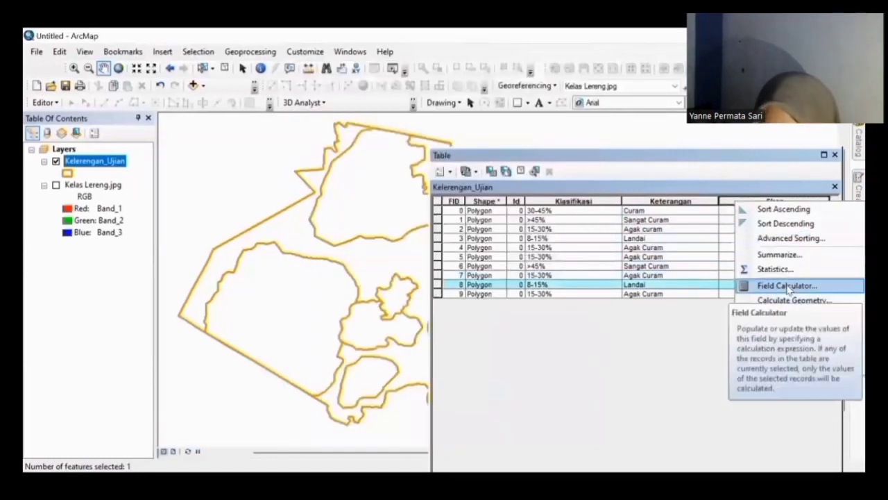
{"action": "left_click", "coordinate": [789, 285]}
{"action": "type", "text": "40"}
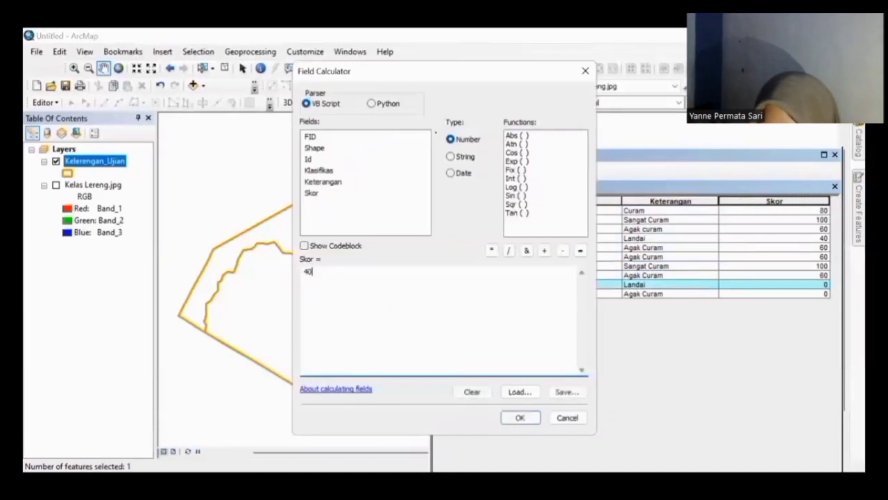
{"action": "left_click", "coordinate": [520, 419]}
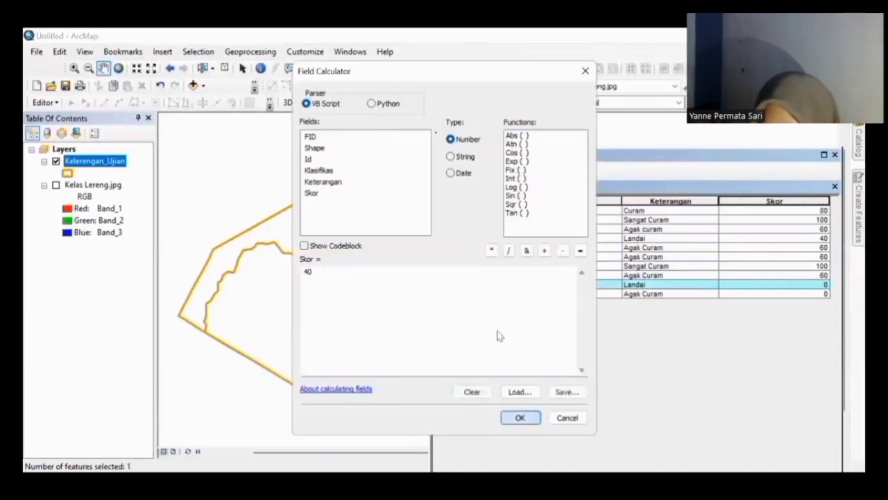
{"action": "left_click", "coordinate": [437, 294]}
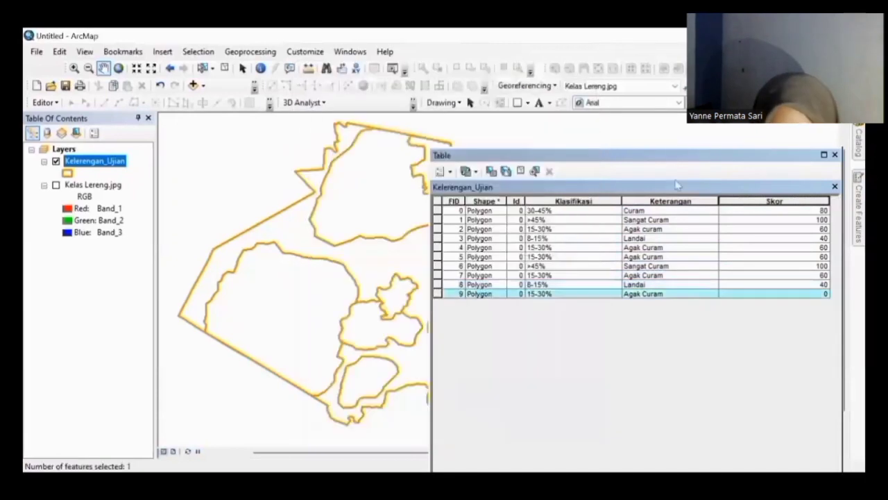
{"action": "right_click", "coordinate": [740, 195]}
{"action": "left_click", "coordinate": [764, 281]}
{"action": "left_click", "coordinate": [468, 287]}
{"action": "key", "text": "BackSpace"}
{"action": "key", "text": "BackSpace"}
{"action": "type", "text": "60"}
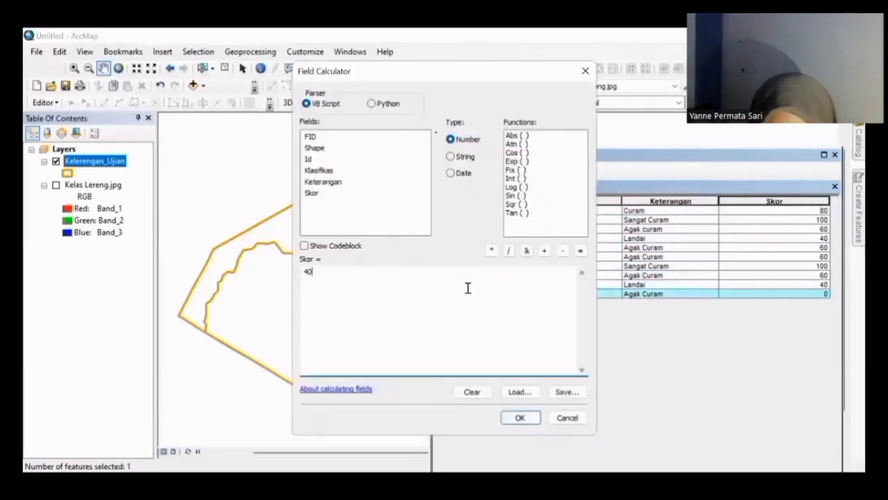
{"action": "left_click", "coordinate": [522, 417]}
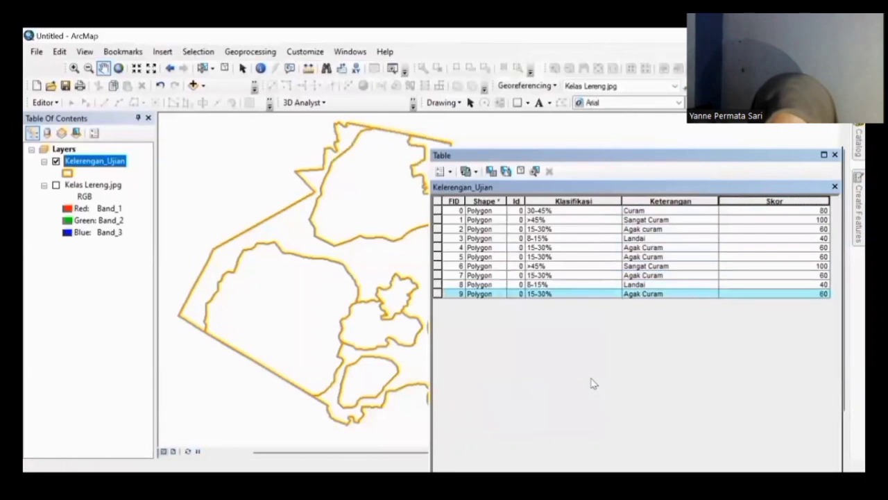
Step: Add a new Double field named Luas to the Kelerengan_Ujian attribute table
{"action": "left_click", "coordinate": [444, 172]}
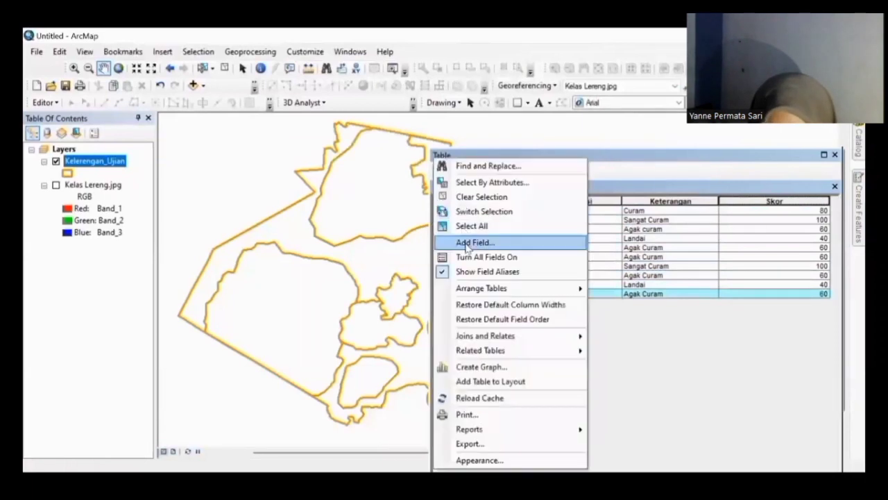
{"action": "left_click", "coordinate": [468, 243]}
{"action": "type", "text": "Luas"}
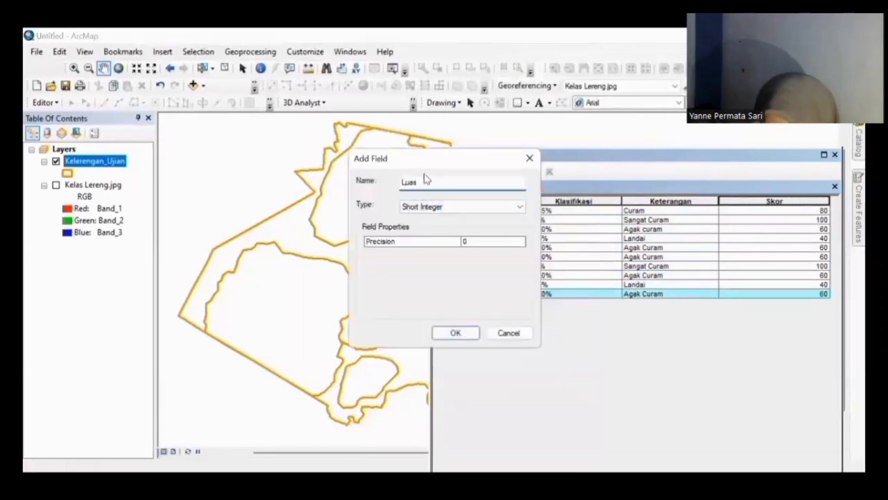
{"action": "left_click", "coordinate": [452, 206]}
{"action": "left_click", "coordinate": [452, 246]}
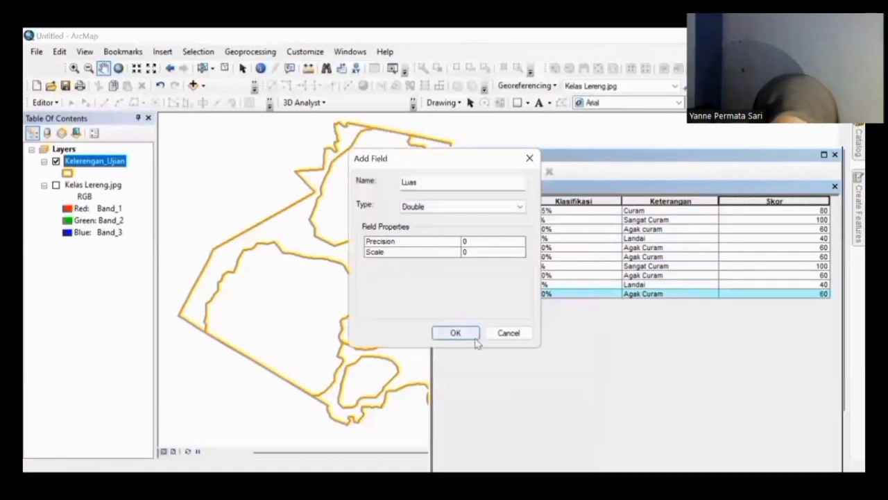
{"action": "left_click", "coordinate": [470, 335]}
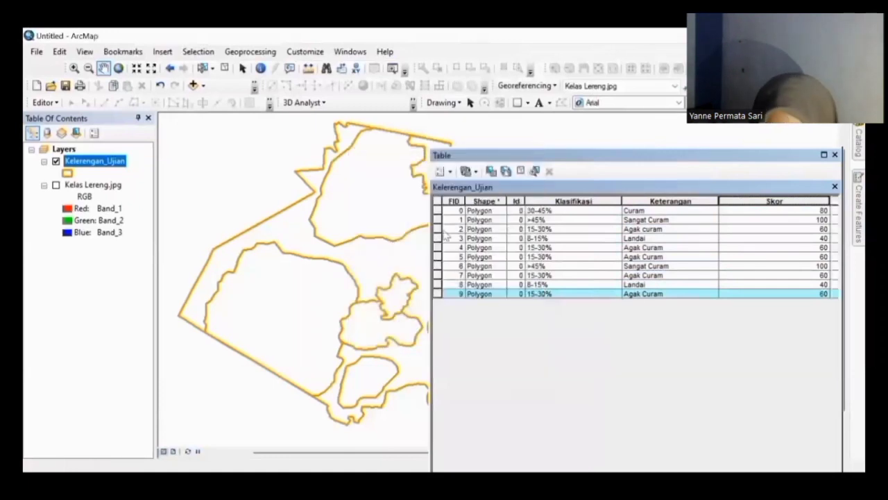
Step: Move the attribute table off the polygons and scroll to the Skor and Luas columns
{"action": "left_click_drag", "start_coordinate": [426, 238], "coordinate": [554, 238]}
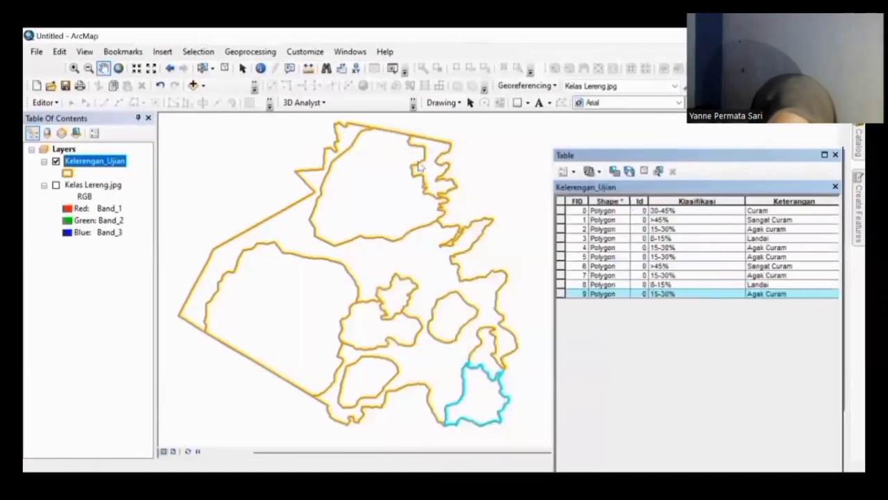
{"action": "left_click_drag", "start_coordinate": [623, 158], "coordinate": [365, 161]}
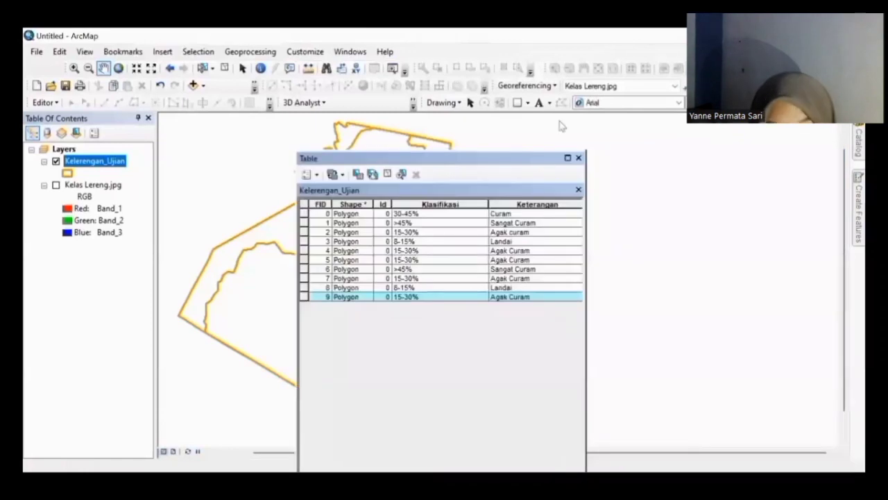
{"action": "left_click_drag", "start_coordinate": [519, 162], "coordinate": [556, 115]}
{"action": "key", "text": "Right"}
{"action": "key", "text": "Right"}
{"action": "key", "text": "Right"}
{"action": "key", "text": "Right"}
{"action": "key", "text": "Right"}
{"action": "key", "text": "Right"}
{"action": "key", "text": "Right"}
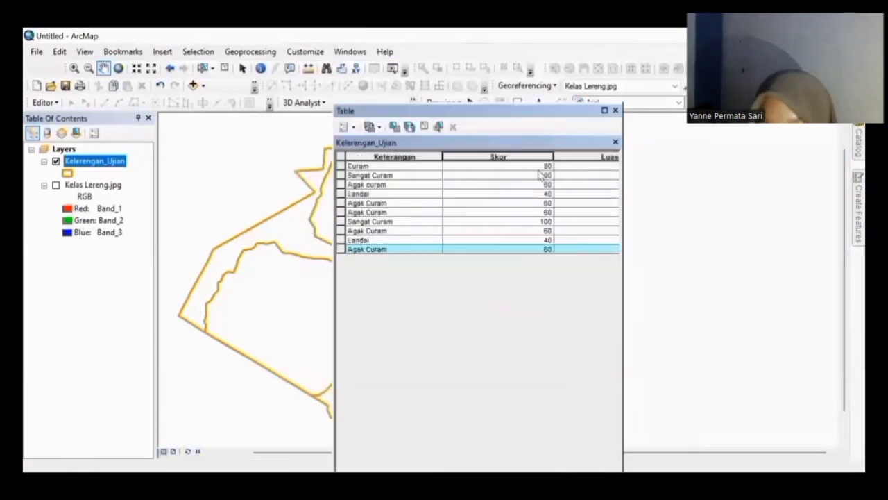
{"action": "left_click_drag", "start_coordinate": [467, 112], "coordinate": [655, 165]}
Step: Calculate Luas in hectares for the first two records, giving 21942.601512 and 3752.585755
{"action": "left_click", "coordinate": [530, 217]}
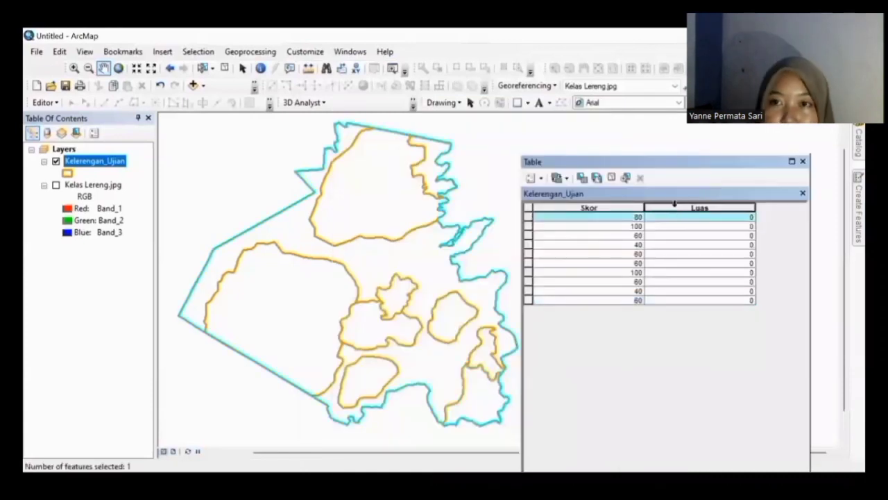
{"action": "right_click", "coordinate": [674, 203]}
{"action": "left_click", "coordinate": [705, 303]}
{"action": "left_click", "coordinate": [440, 290]}
{"action": "left_click", "coordinate": [438, 313]}
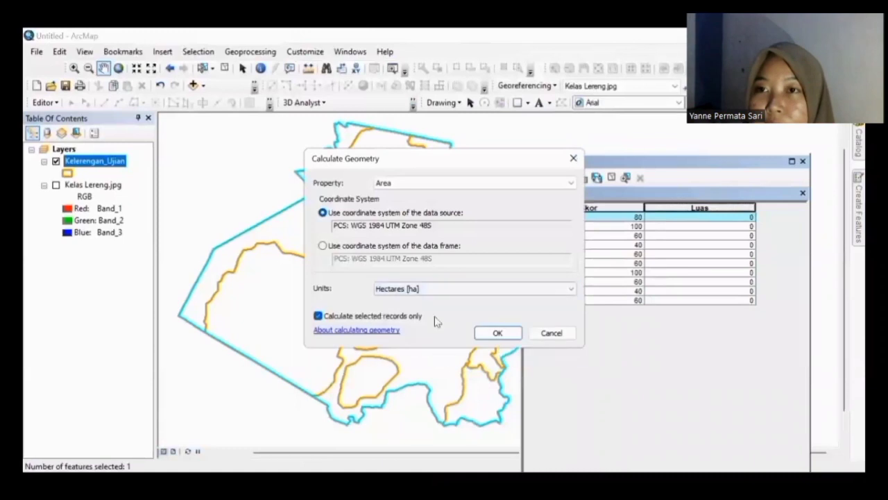
{"action": "left_click", "coordinate": [498, 332]}
{"action": "left_click", "coordinate": [528, 227]}
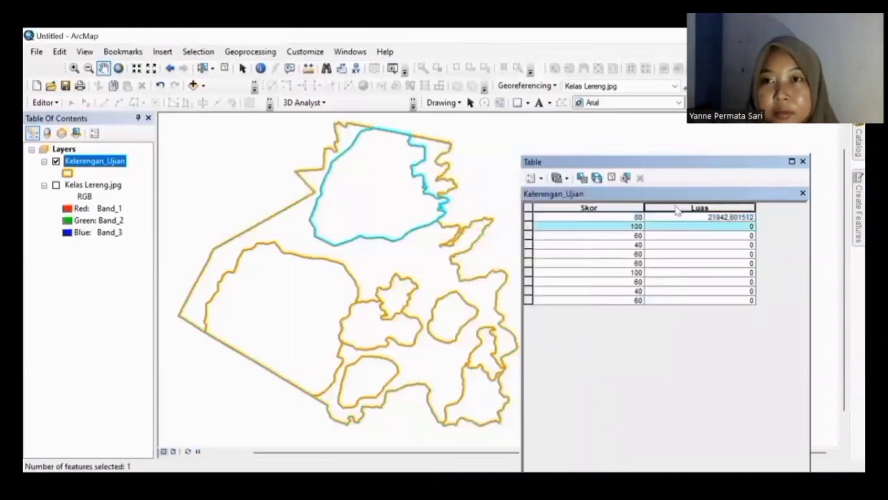
{"action": "right_click", "coordinate": [673, 206]}
{"action": "left_click", "coordinate": [735, 305]}
{"action": "left_click", "coordinate": [439, 290]}
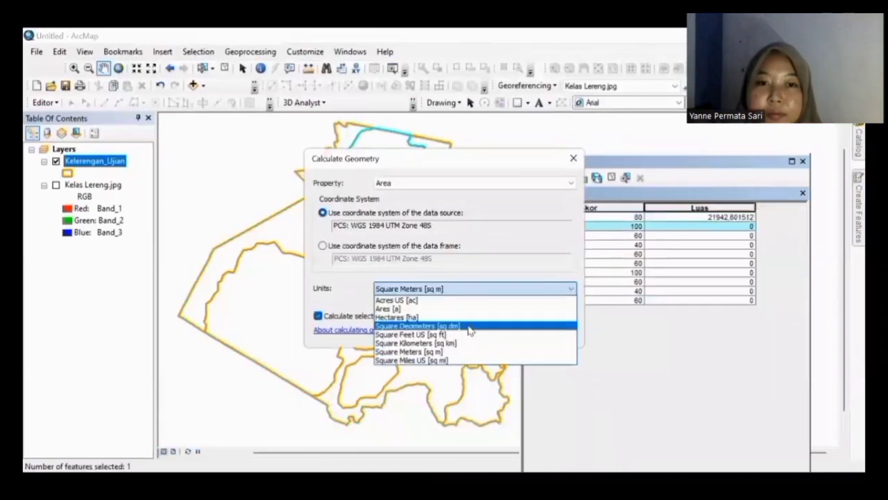
{"action": "left_click", "coordinate": [423, 313]}
{"action": "left_click", "coordinate": [500, 334]}
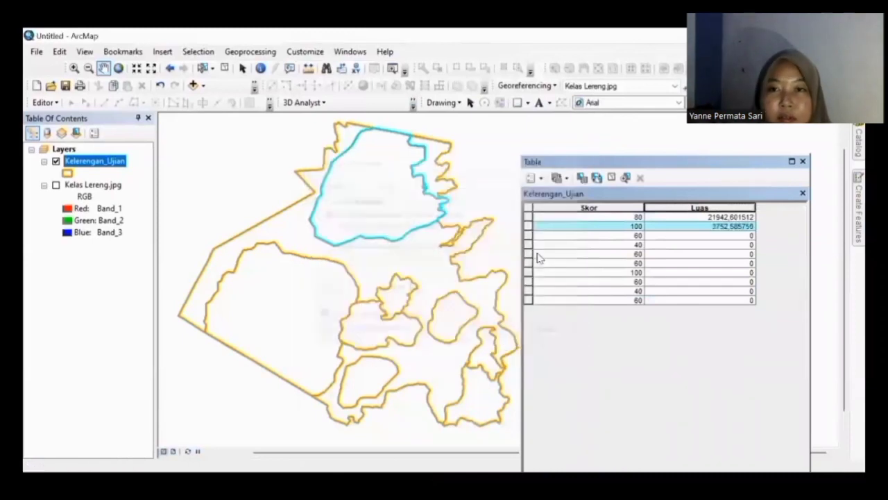
Step: Begin a Calculate Geometry on the third record's Luas, then pan to recentre the slope polygons
{"action": "left_click", "coordinate": [531, 235]}
{"action": "right_click", "coordinate": [691, 206]}
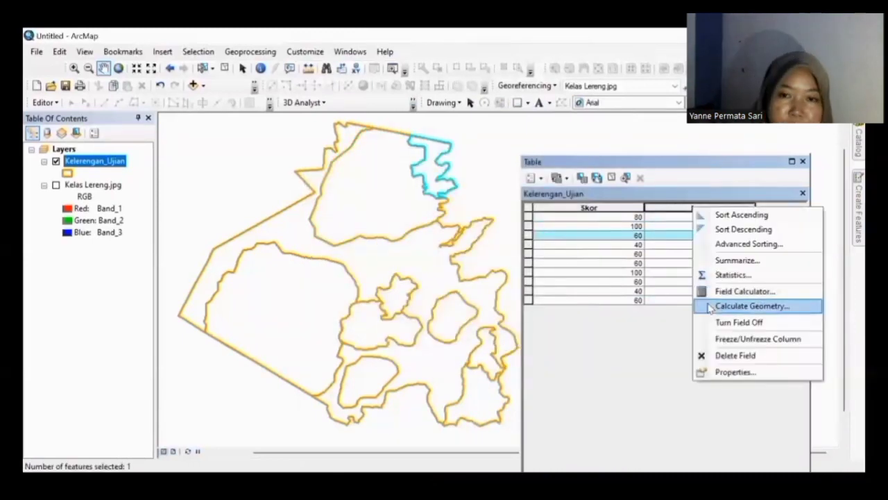
{"action": "left_click", "coordinate": [752, 305]}
{"action": "left_click", "coordinate": [444, 289]}
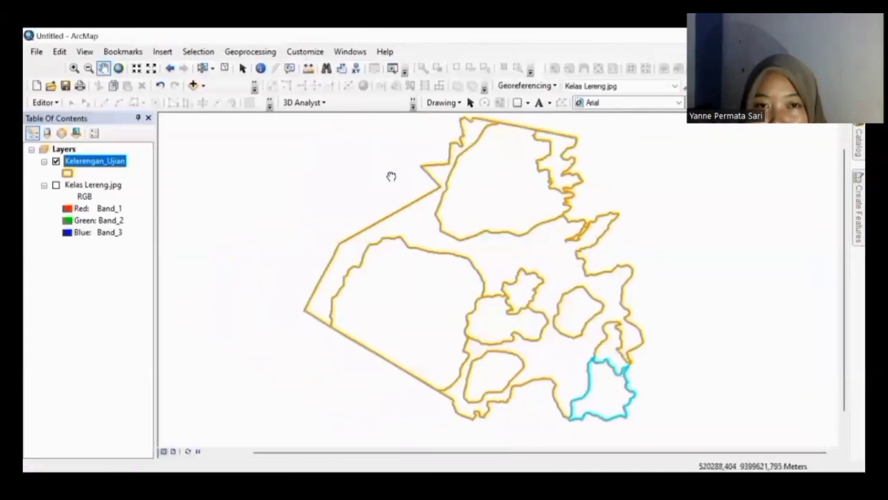
{"action": "left_click_drag", "start_coordinate": [391, 176], "coordinate": [349, 204]}
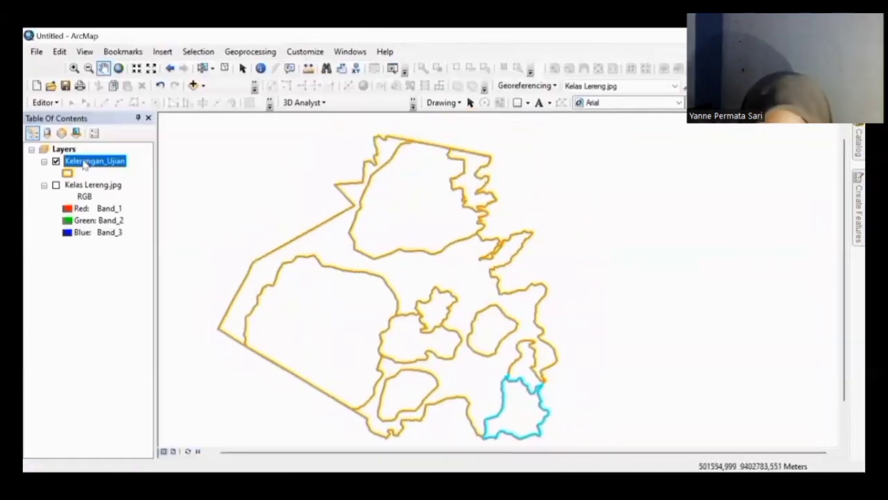
Step: Symbolize Kelerengan_Ujian by unique Klasifikasi values with all four classes: 15-30%, 30-45%, 8-15%, >45%
{"action": "right_click", "coordinate": [84, 162]}
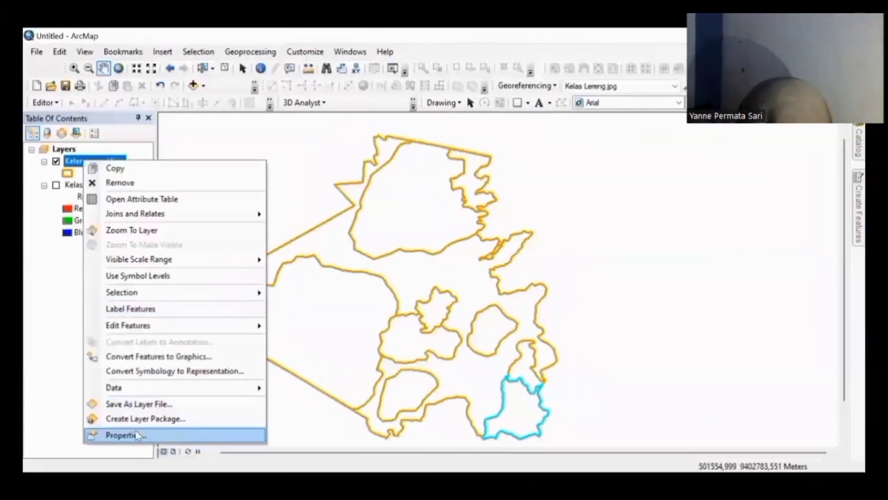
{"action": "left_click", "coordinate": [137, 434]}
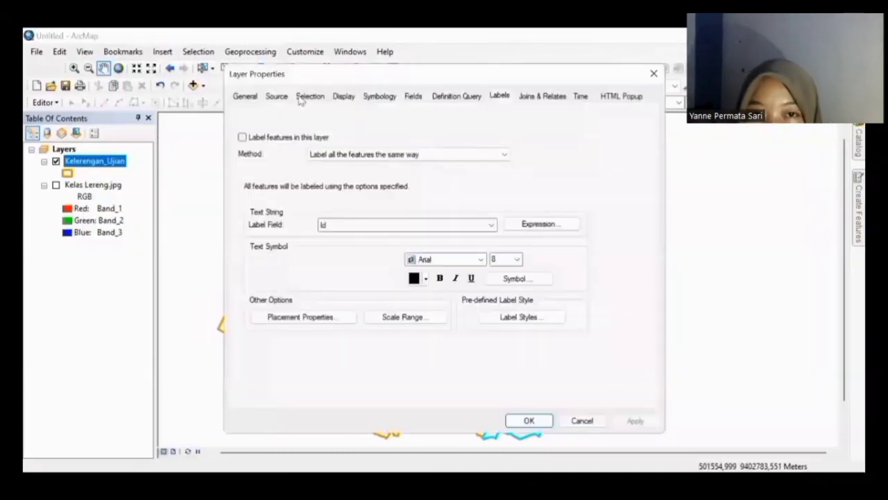
{"action": "left_click", "coordinate": [378, 96]}
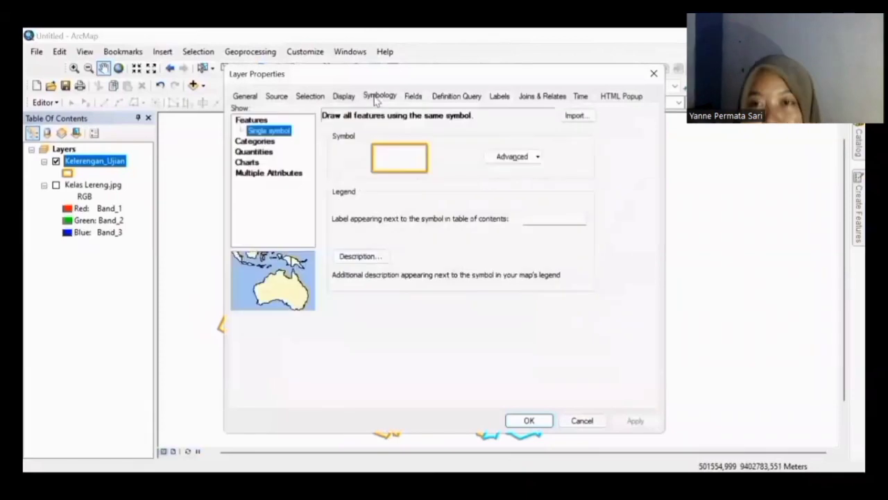
{"action": "left_click", "coordinate": [271, 142]}
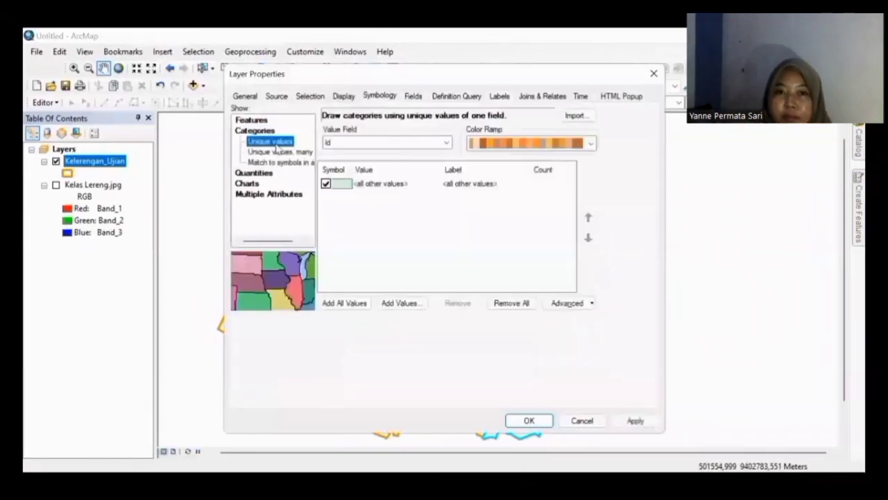
{"action": "left_click", "coordinate": [429, 143]}
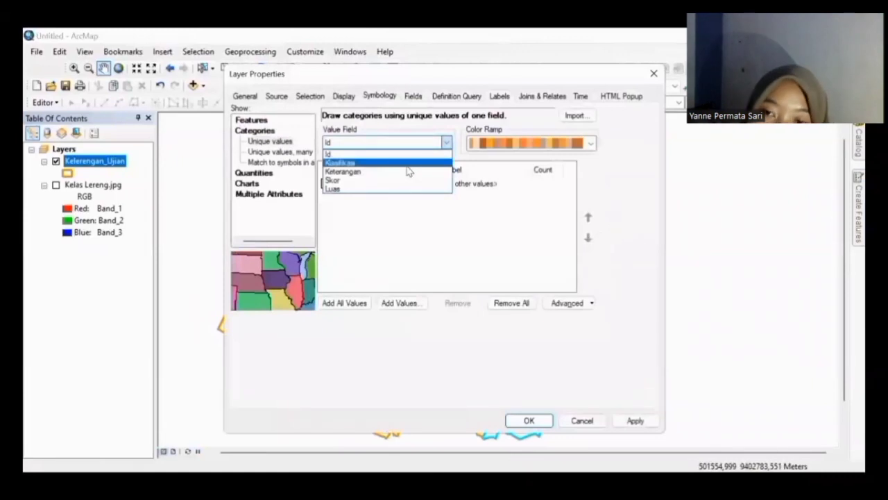
{"action": "left_click", "coordinate": [408, 166]}
{"action": "left_click", "coordinate": [340, 305]}
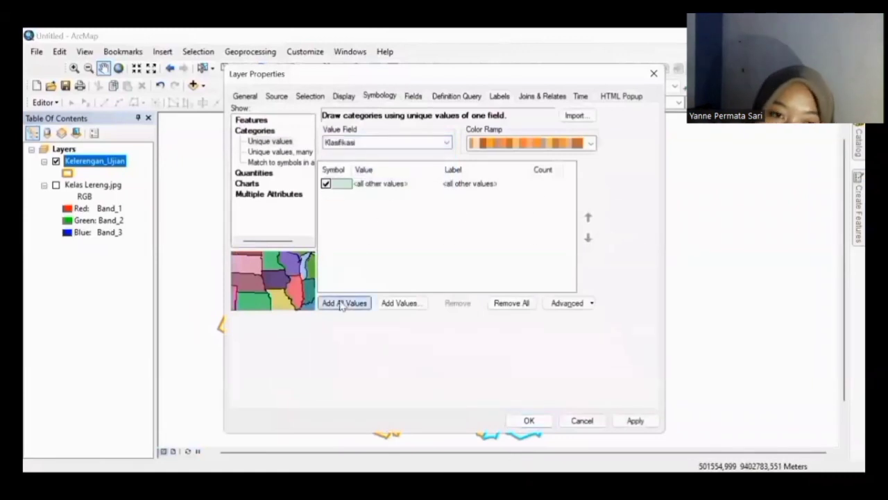
{"action": "left_click", "coordinate": [526, 421]}
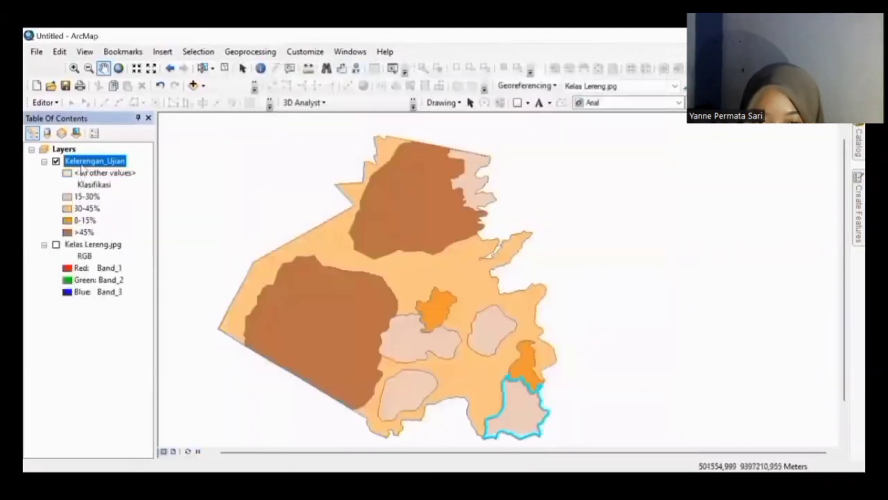
Step: Turn on Kelerengan_Ujian labels and set the Label Field to Klasifikasi
{"action": "right_click", "coordinate": [84, 165]}
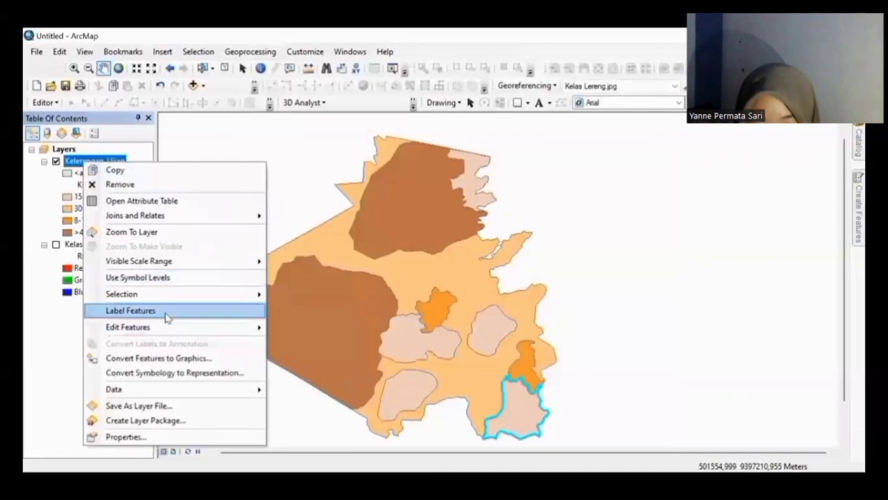
{"action": "left_click", "coordinate": [167, 311]}
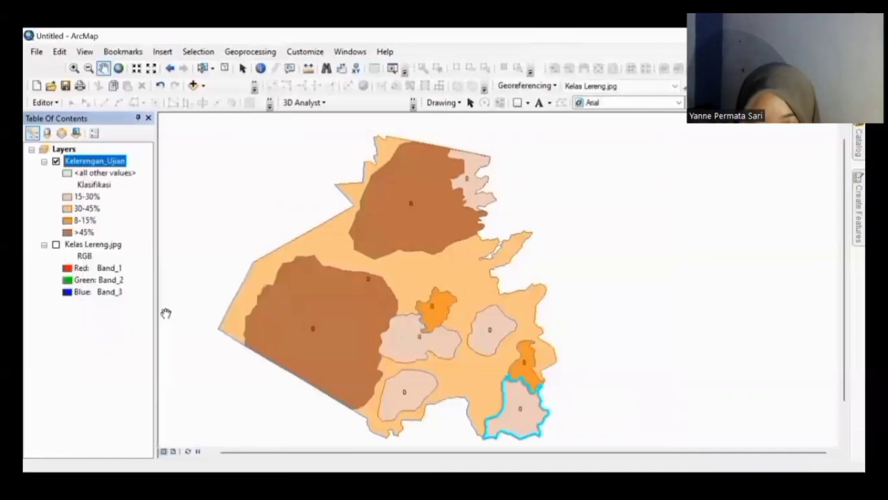
{"action": "right_click", "coordinate": [119, 163]}
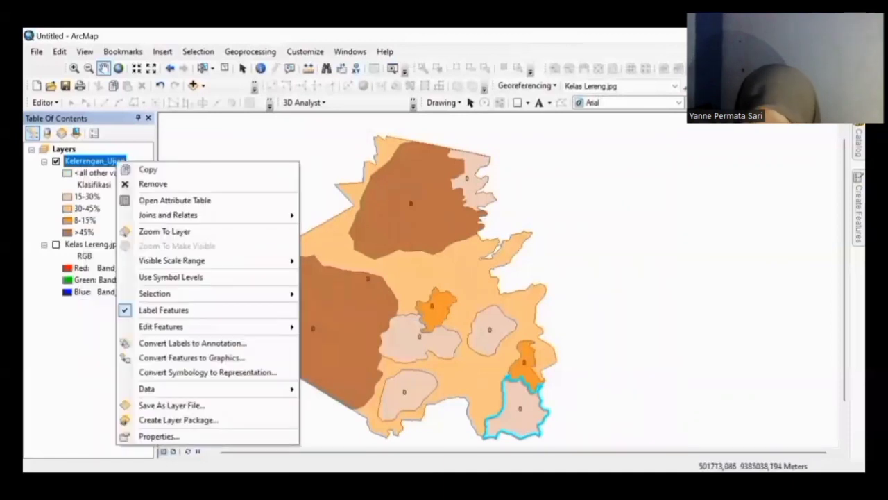
{"action": "left_click", "coordinate": [181, 437]}
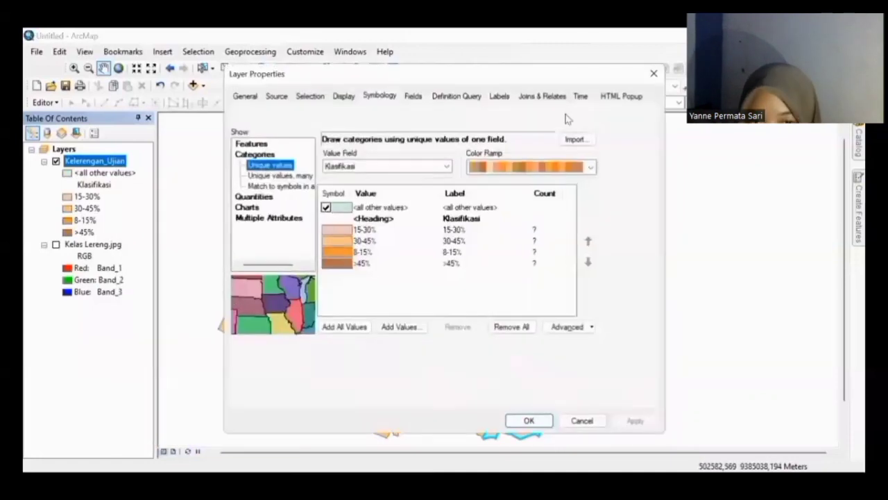
{"action": "left_click", "coordinate": [501, 96]}
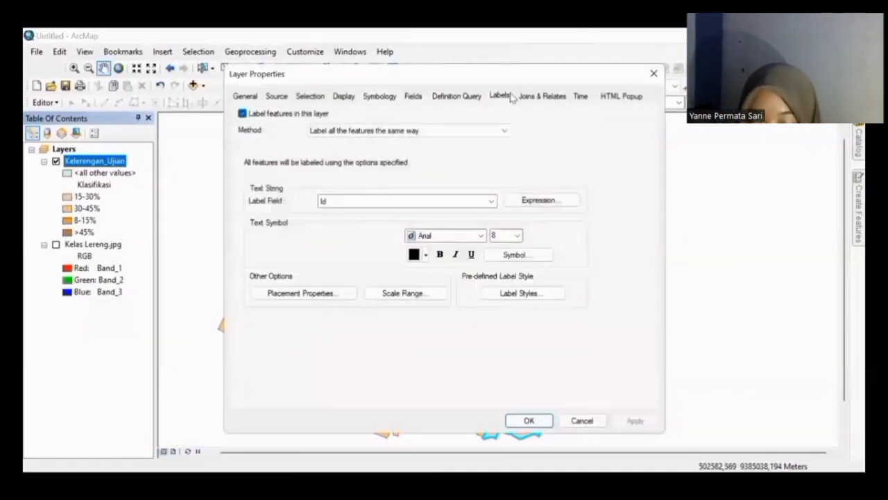
{"action": "left_click", "coordinate": [351, 201]}
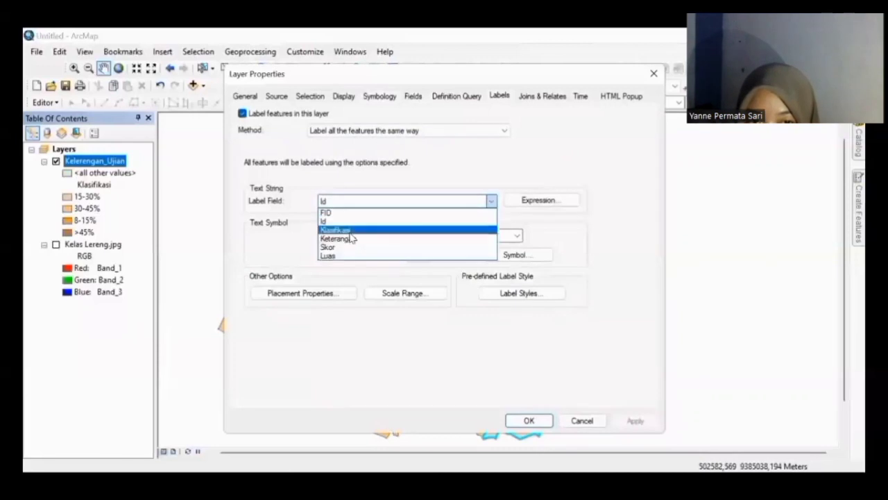
{"action": "left_click", "coordinate": [350, 230]}
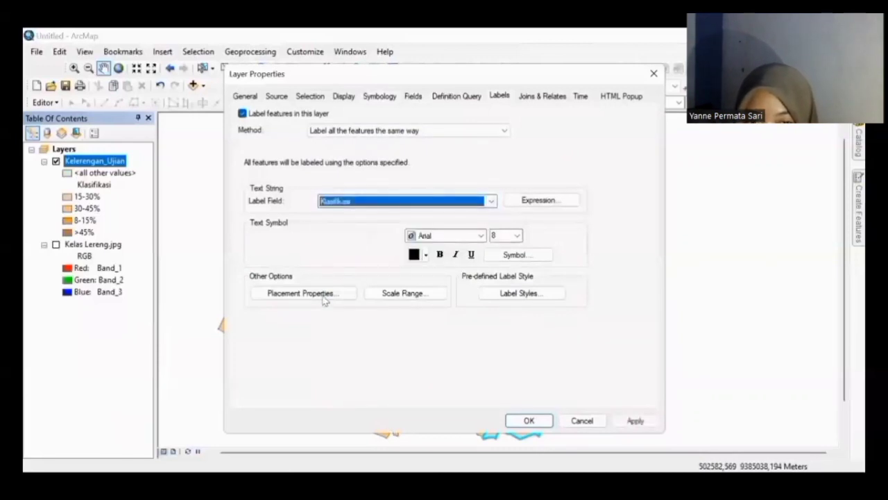
{"action": "left_click", "coordinate": [544, 421]}
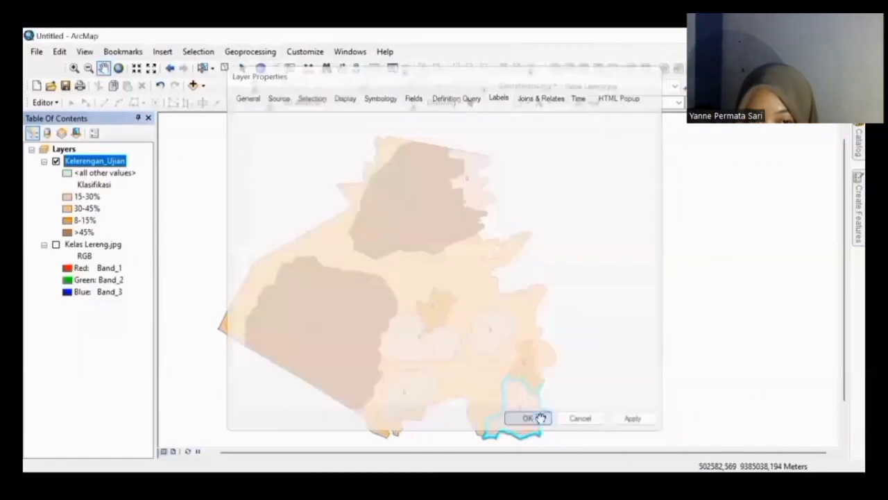
{"action": "left_click_drag", "start_coordinate": [432, 261], "coordinate": [455, 247]}
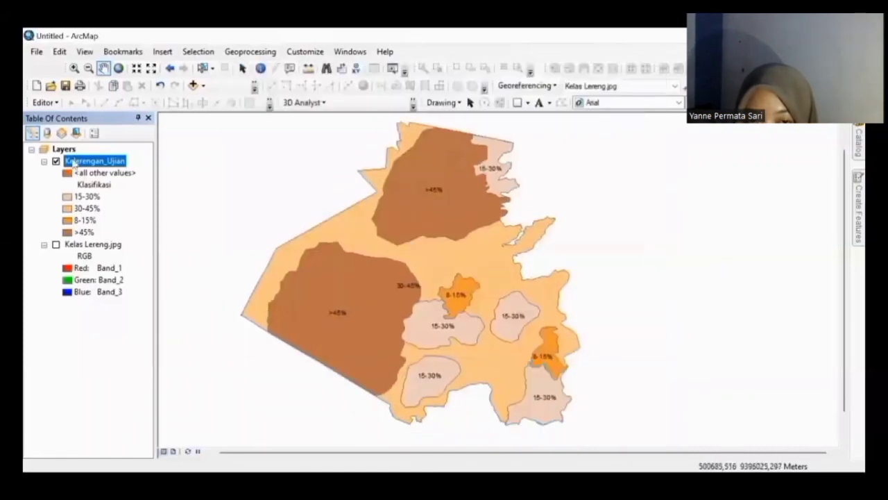
Step: Save the map as an ArcMap Document named GCP KELERENGAN plus the author's name, in the ArcGIS folder
{"action": "left_click", "coordinate": [37, 52]}
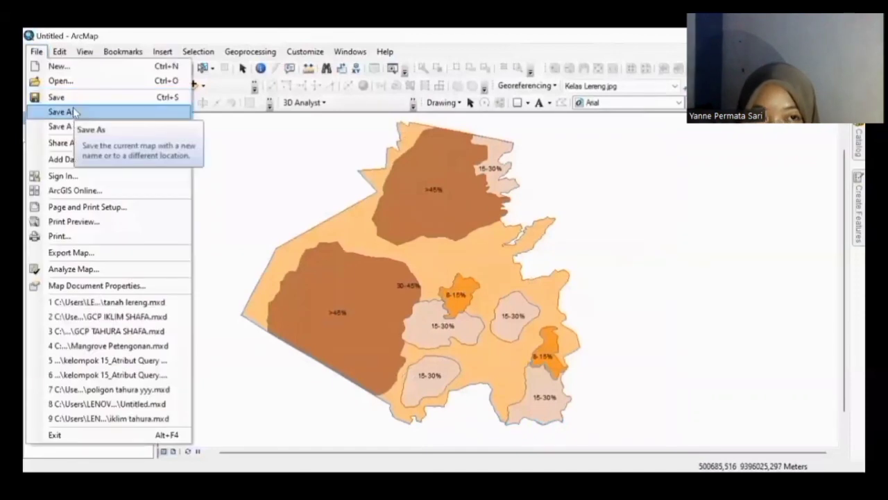
{"action": "left_click", "coordinate": [75, 113]}
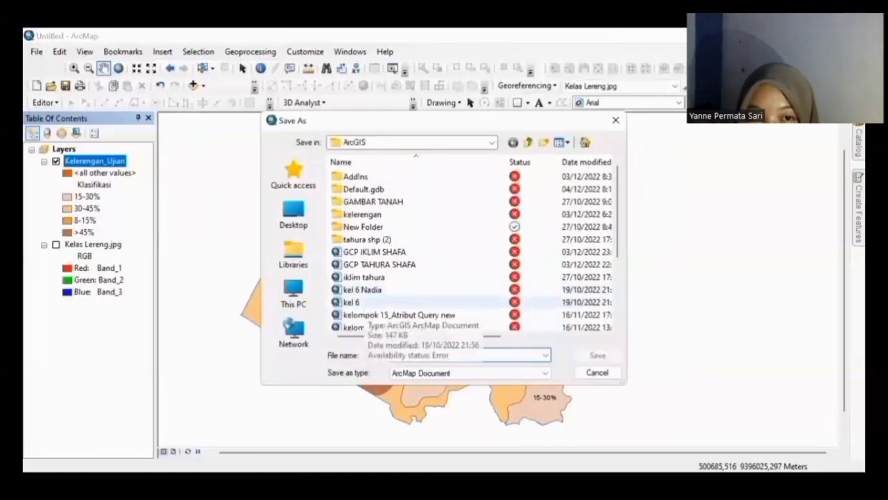
{"action": "type", "text": "G"}
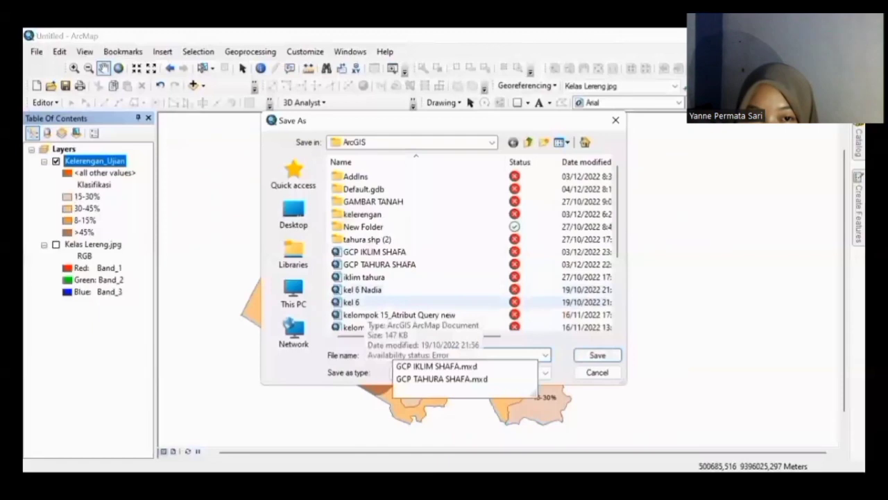
{"action": "type", "text": "CP KELE"}
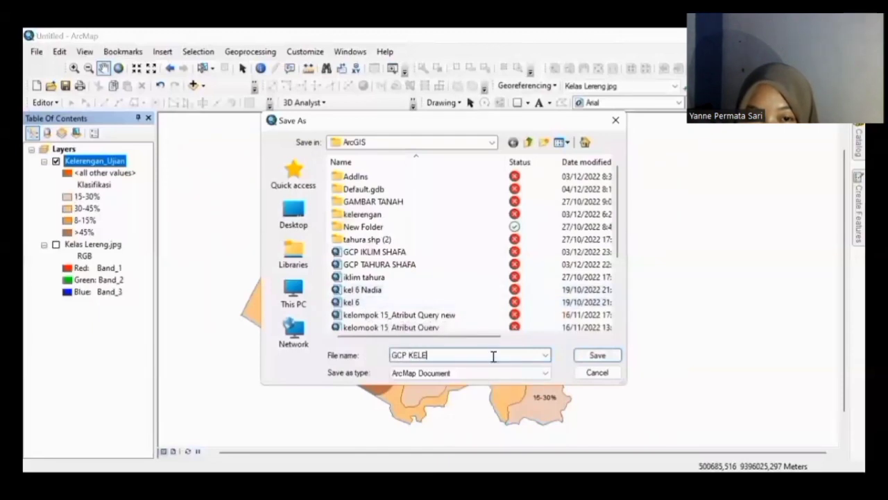
{"action": "type", "text": "RENGAN SHAFA"}
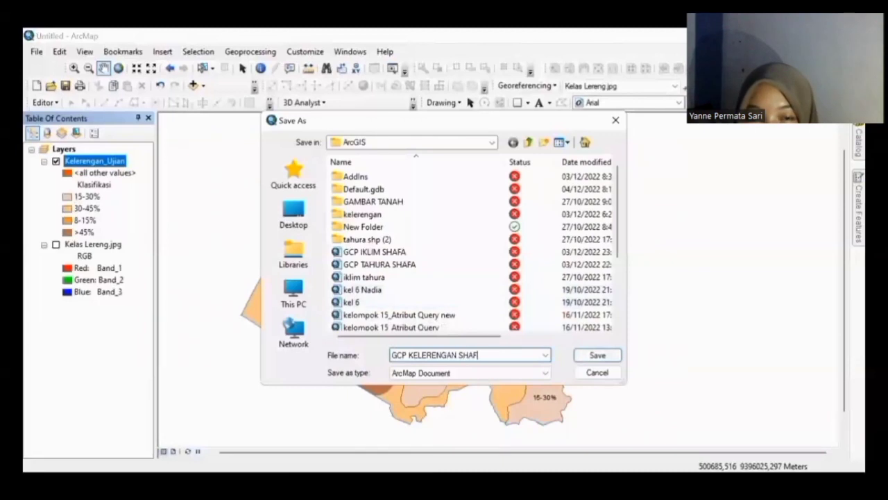
{"action": "left_click", "coordinate": [610, 355]}
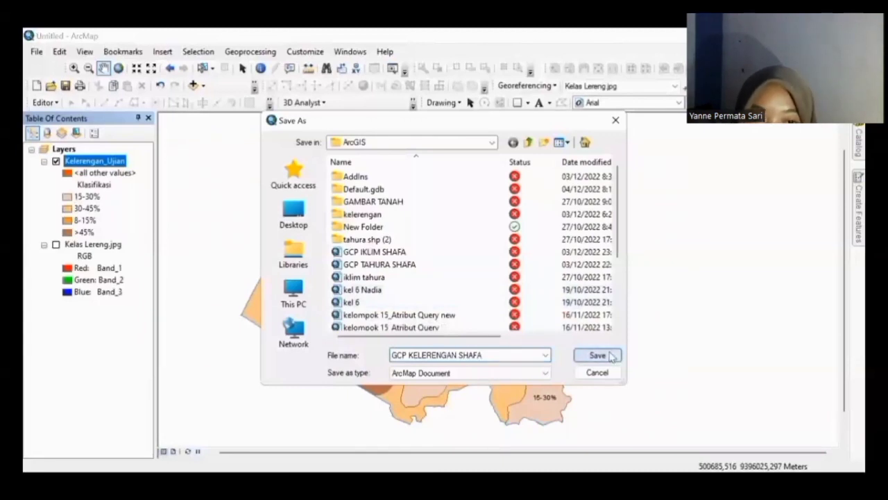
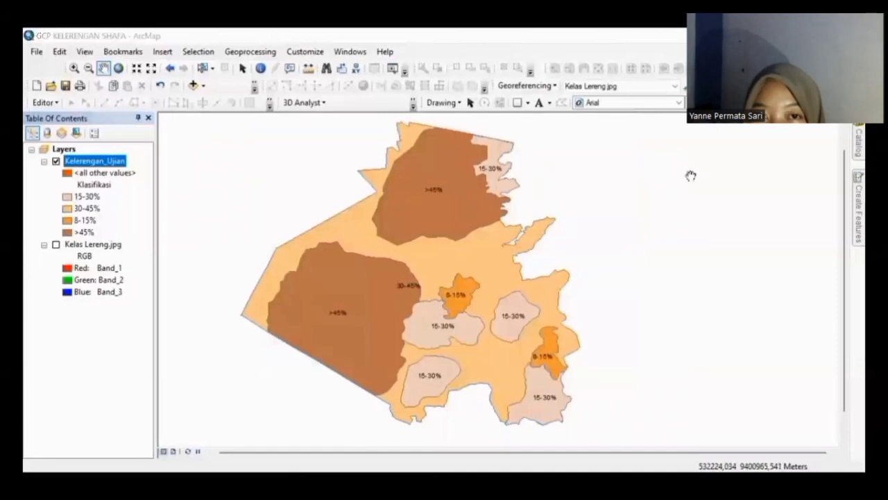
Step: Add Iklim.jpg from the OneDrive Documents\Bahan Ujian folder to the map
{"action": "left_click", "coordinate": [193, 84]}
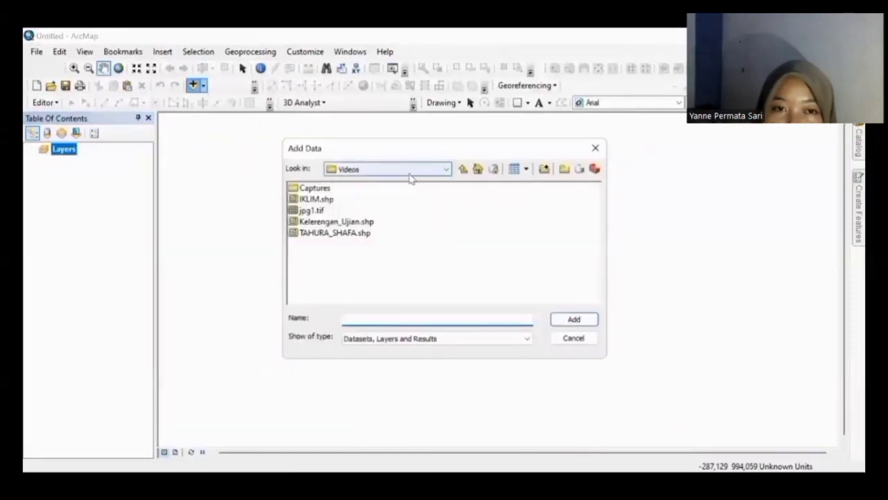
{"action": "left_click", "coordinate": [409, 174]}
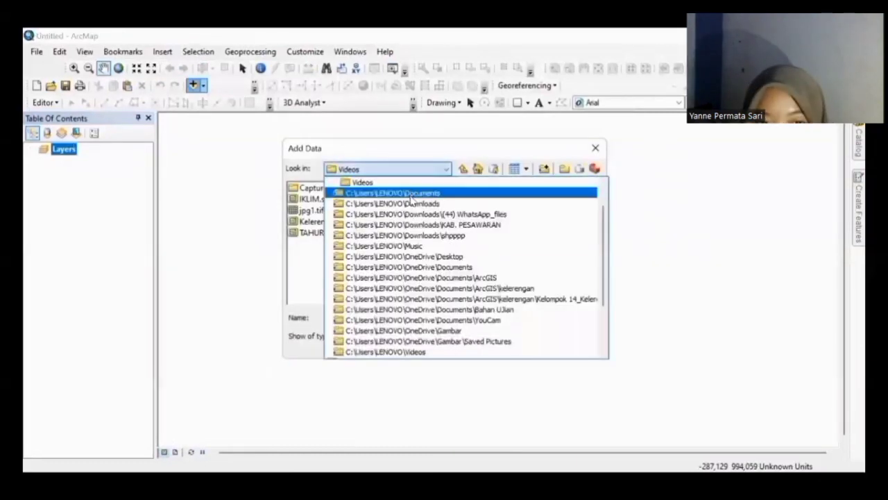
{"action": "left_click", "coordinate": [412, 195]}
{"action": "left_click", "coordinate": [419, 172]}
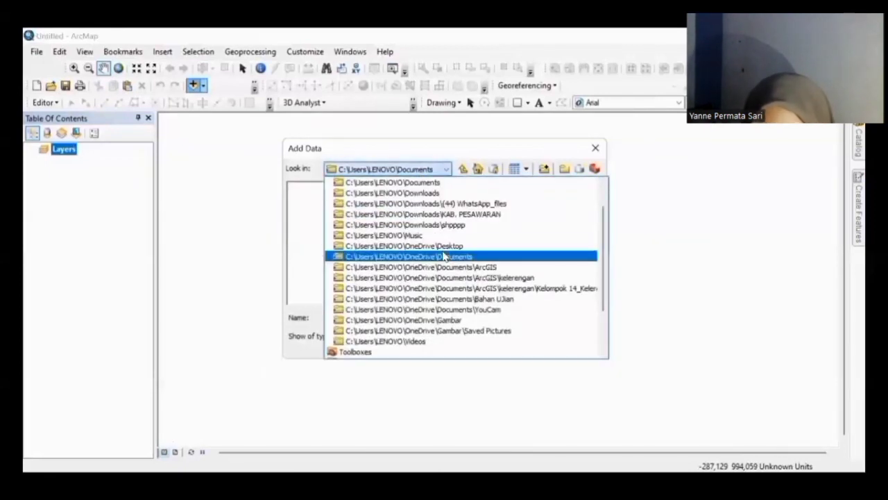
{"action": "left_click", "coordinate": [444, 256]}
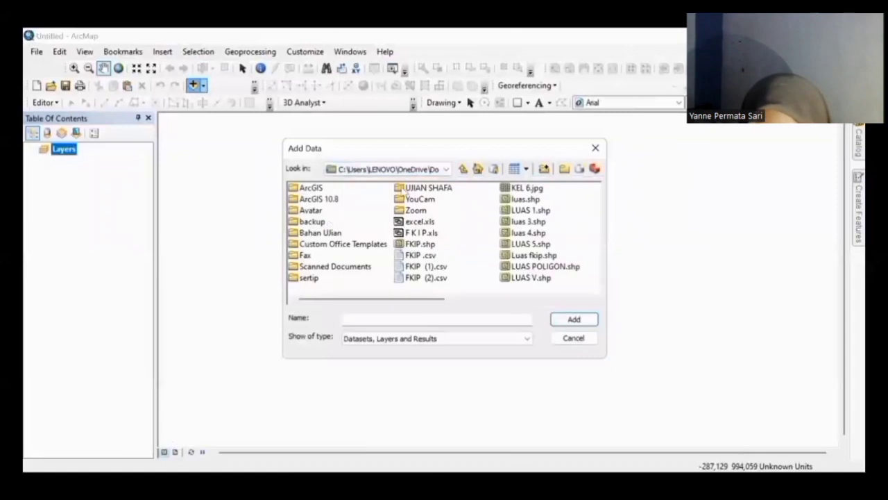
{"action": "double_click", "coordinate": [303, 236]}
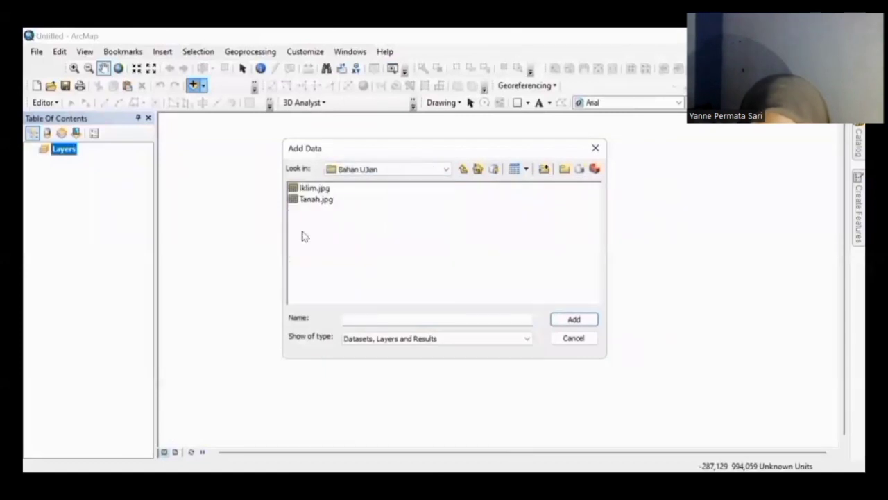
{"action": "left_click", "coordinate": [315, 190]}
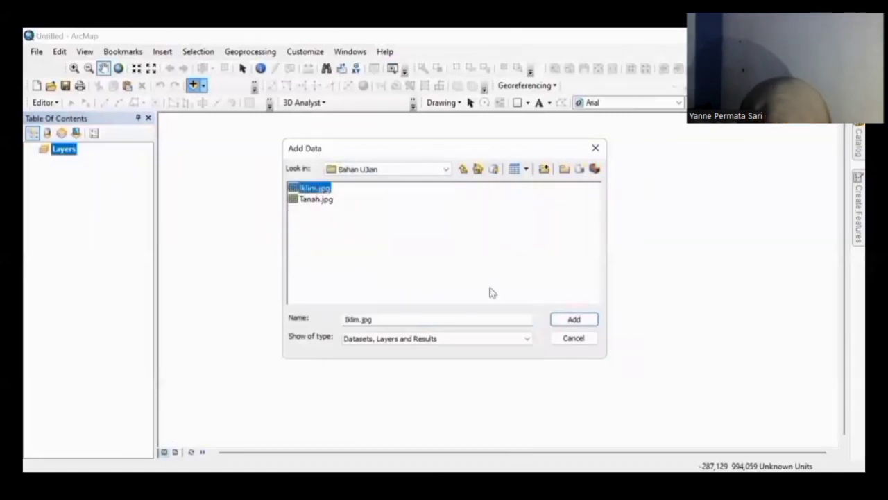
{"action": "left_click", "coordinate": [576, 320]}
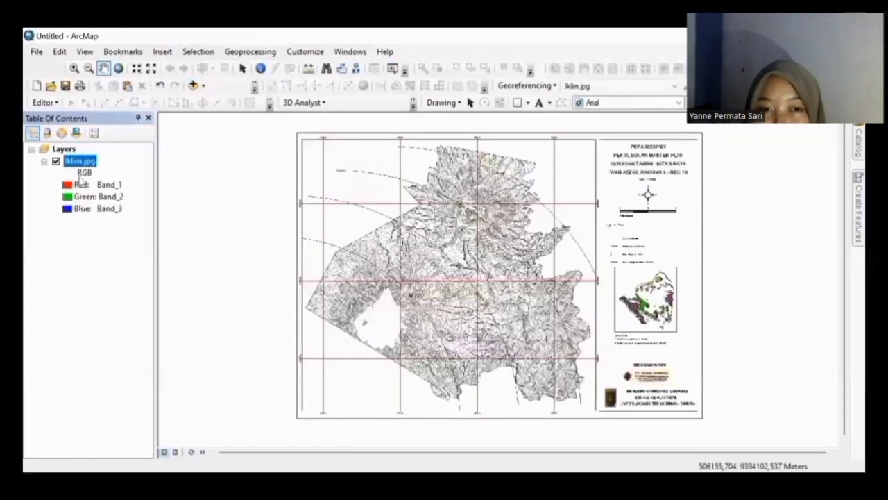
Step: Set the data frame coordinate system to WGS 1984 UTM Zone 48S
{"action": "left_click", "coordinate": [85, 52]}
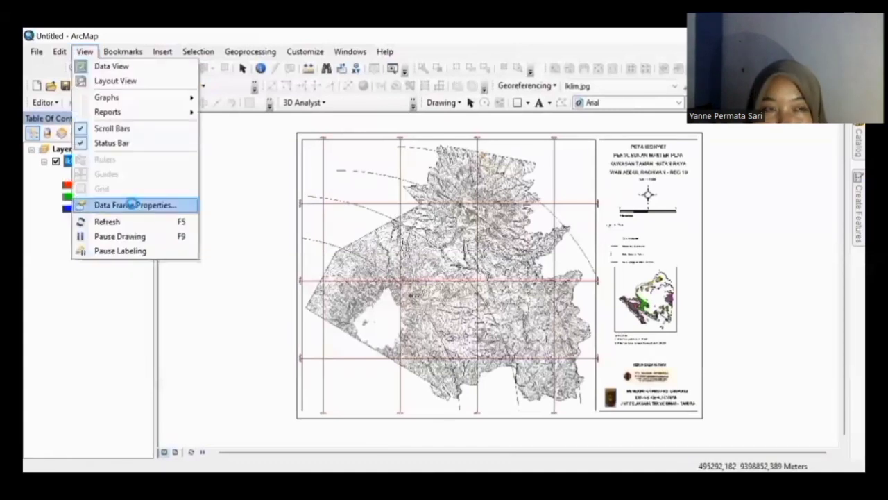
{"action": "left_click", "coordinate": [196, 204]}
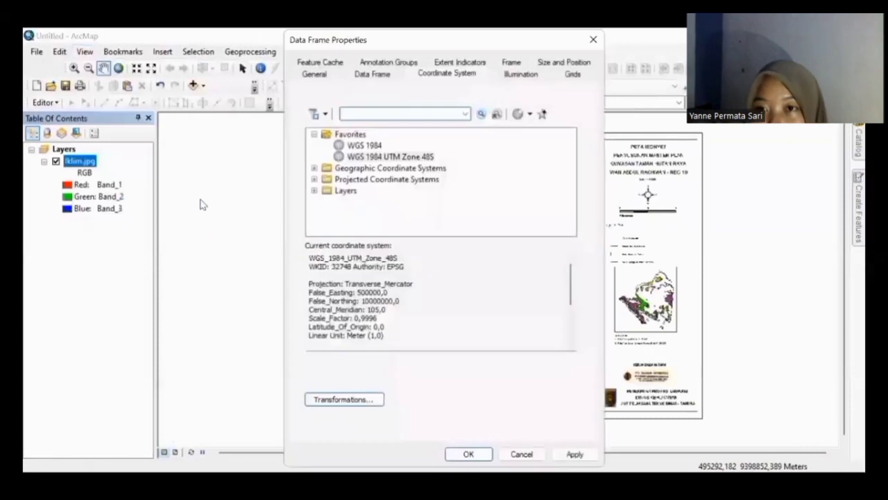
{"action": "left_click", "coordinate": [394, 157]}
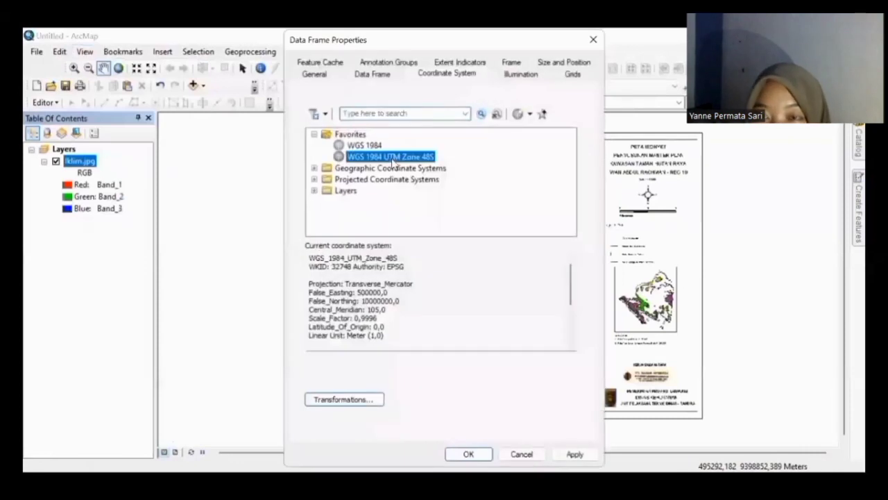
{"action": "left_click", "coordinate": [471, 454]}
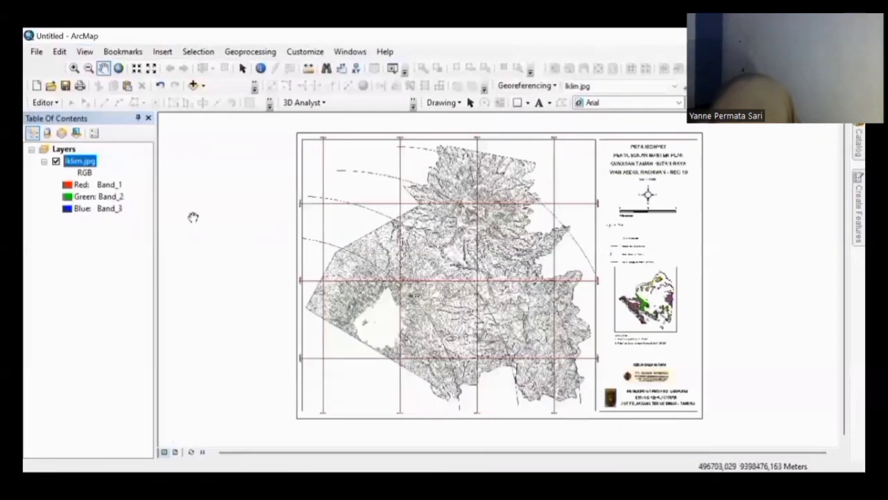
Step: Link the top-left grid intersection as a control point at X 506000, Y 9399000
{"action": "left_click", "coordinate": [73, 67]}
{"action": "left_click_drag", "start_coordinate": [303, 188], "coordinate": [409, 240]}
{"action": "left_click_drag", "start_coordinate": [280, 201], "coordinate": [298, 213]}
{"action": "left_click_drag", "start_coordinate": [479, 343], "coordinate": [544, 388]}
{"action": "left_click", "coordinate": [685, 86]}
{"action": "left_click", "coordinate": [440, 260]}
{"action": "right_click", "coordinate": [440, 260]}
{"action": "left_click", "coordinate": [473, 264]}
{"action": "type", "text": "506000"}
{"action": "key", "text": "Tab"}
{"action": "type", "text": "9399000"}
{"action": "key", "text": "Return"}
Step: Return to the full Iklim.jpg scan, move to the next intersection, and view the link table
{"action": "right_click", "coordinate": [79, 160]}
{"action": "left_click", "coordinate": [119, 232]}
{"action": "left_click_drag", "start_coordinate": [329, 199], "coordinate": [293, 161]}
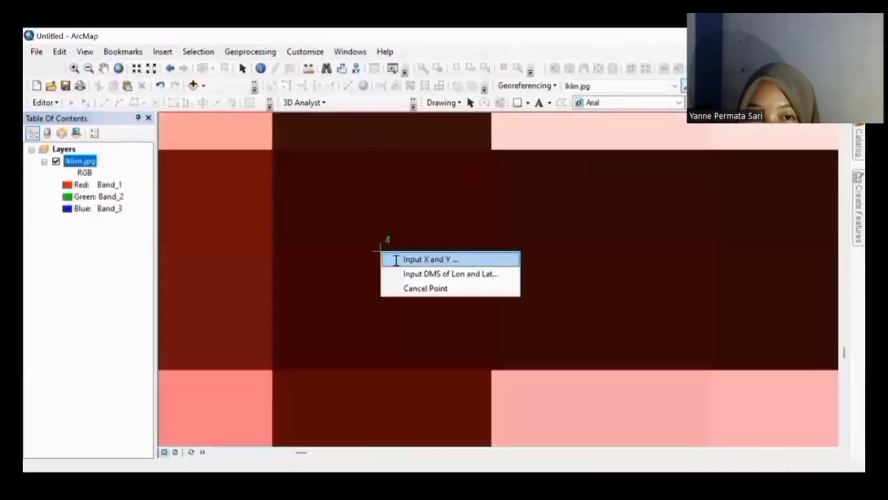
{"action": "left_click", "coordinate": [414, 258]}
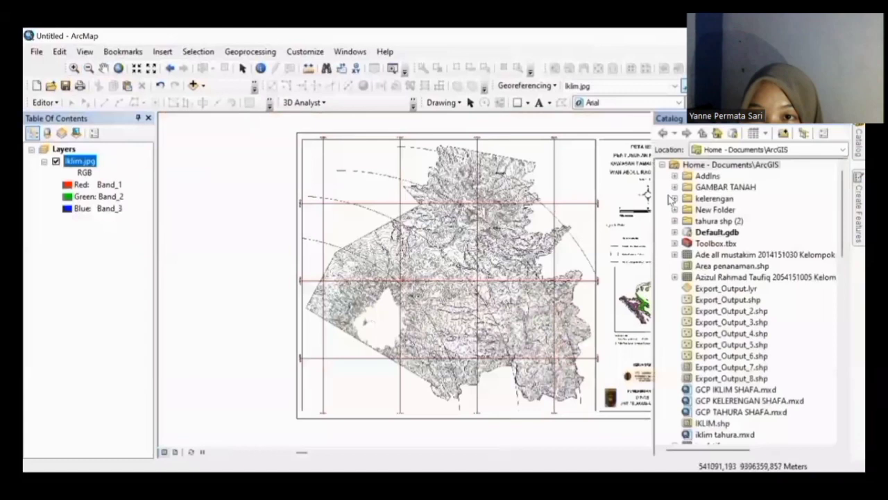
Step: Create a new polygon shapefile, Iklimm, in the home folder and adjust its symbol
{"action": "right_click", "coordinate": [728, 164]}
{"action": "mouse_move", "coordinate": [701, 250]}
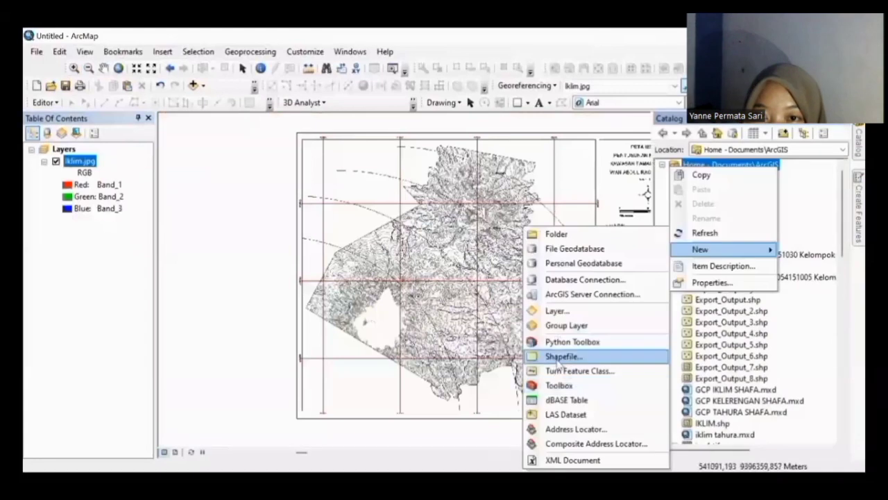
{"action": "left_click", "coordinate": [563, 356]}
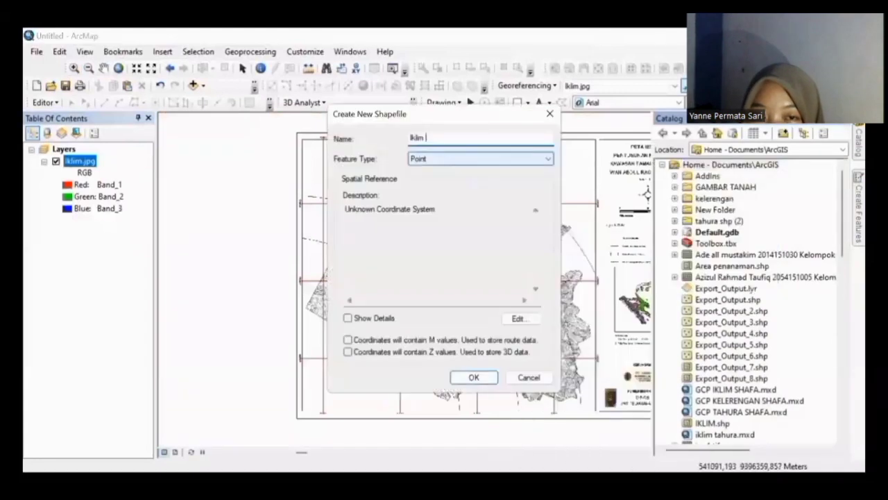
{"action": "left_click", "coordinate": [476, 159]}
{"action": "left_click", "coordinate": [426, 180]}
{"action": "left_click", "coordinate": [472, 376]}
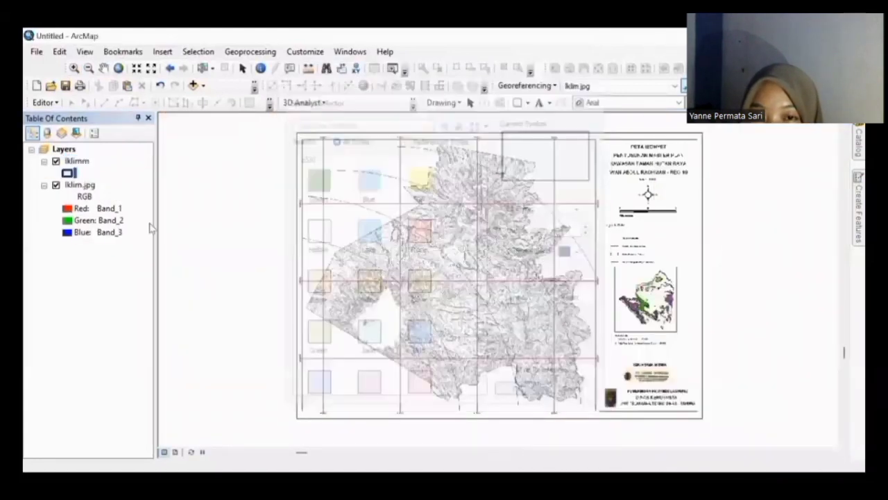
{"action": "scroll", "coordinate": [176, 167], "scroll_direction": "up", "scroll_amount": 3}
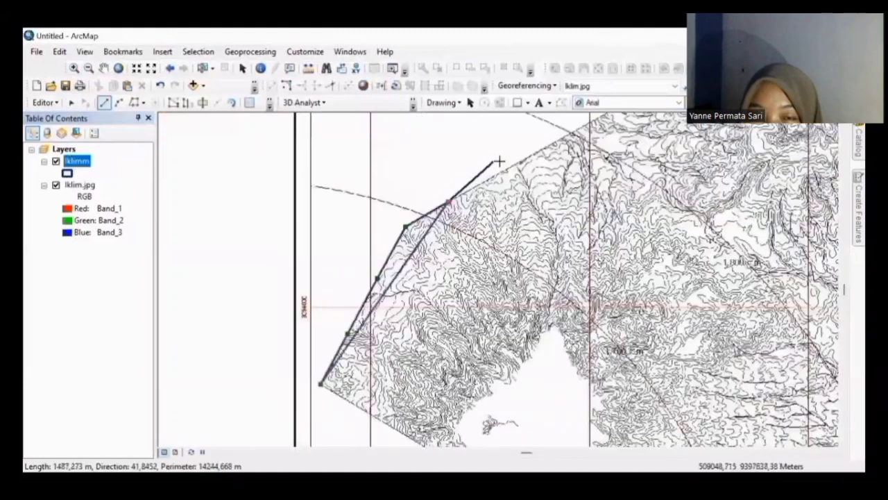
{"action": "scroll", "coordinate": [500, 159], "scroll_direction": "up", "scroll_amount": 2}
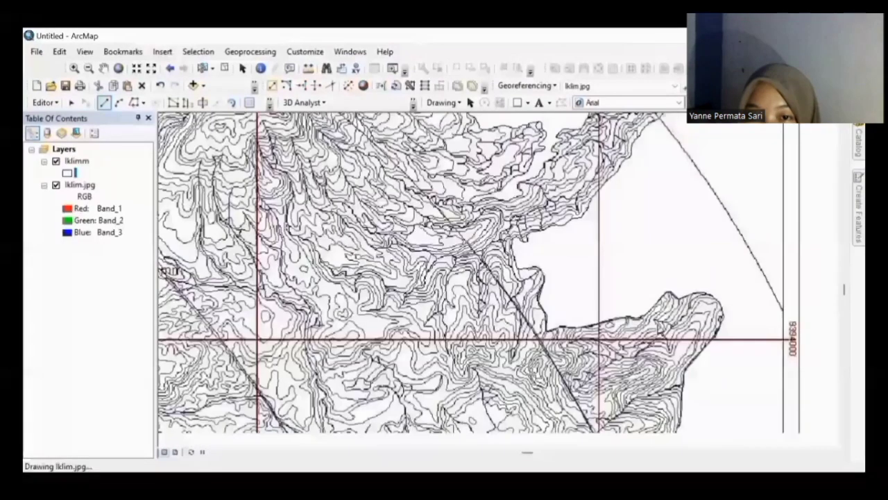
Step: Save the traced edits, export them as Iklim_Ujian, and remove the old Iklimm layer
{"action": "left_click", "coordinate": [44, 102]}
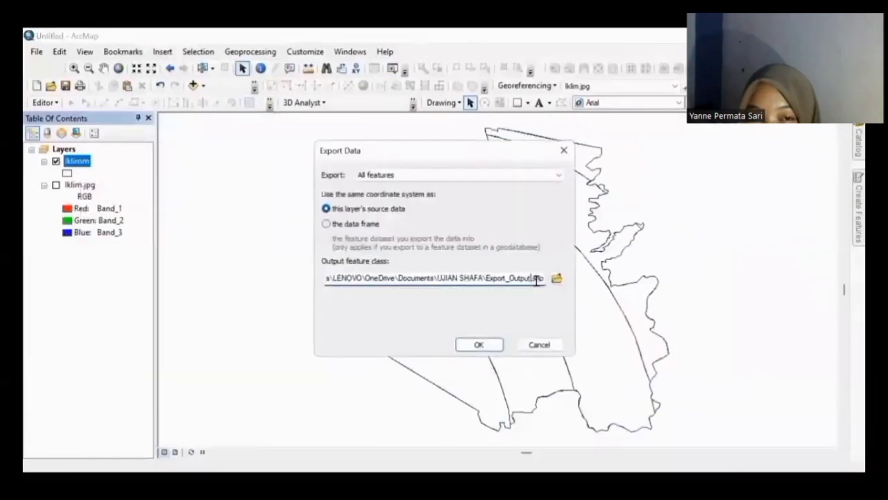
{"action": "left_click", "coordinate": [474, 343]}
{"action": "right_click", "coordinate": [73, 185]}
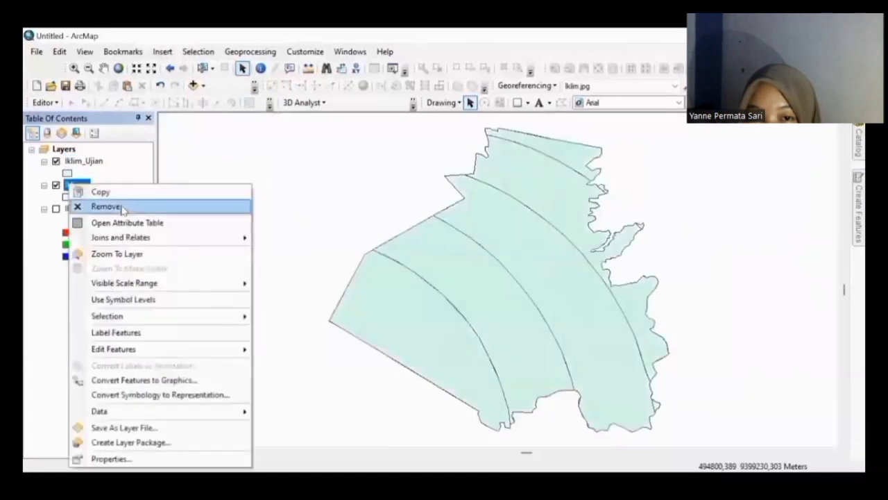
{"action": "left_click", "coordinate": [121, 208]}
Step: Restyle Iklim_Ujian with a hollow fill and thick navy outline, then a light blue fill
{"action": "left_click", "coordinate": [67, 173]}
{"action": "left_click", "coordinate": [312, 238]}
{"action": "left_click", "coordinate": [573, 252]}
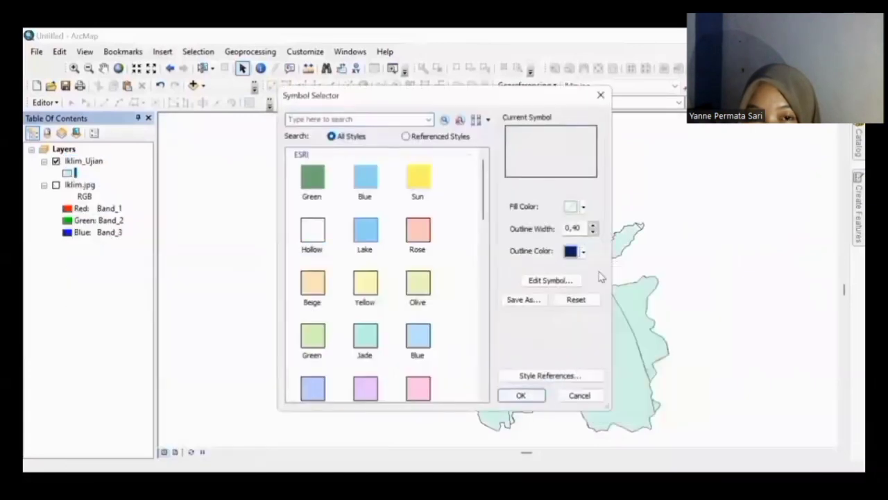
{"action": "left_click", "coordinate": [668, 390]}
{"action": "left_click", "coordinate": [517, 395]}
{"action": "left_click", "coordinate": [104, 68]}
{"action": "left_click_drag", "start_coordinate": [426, 282], "coordinate": [307, 274]}
{"action": "left_click", "coordinate": [86, 163]}
{"action": "left_click", "coordinate": [68, 173]}
{"action": "left_click", "coordinate": [368, 238]}
{"action": "left_click", "coordinate": [518, 395]}
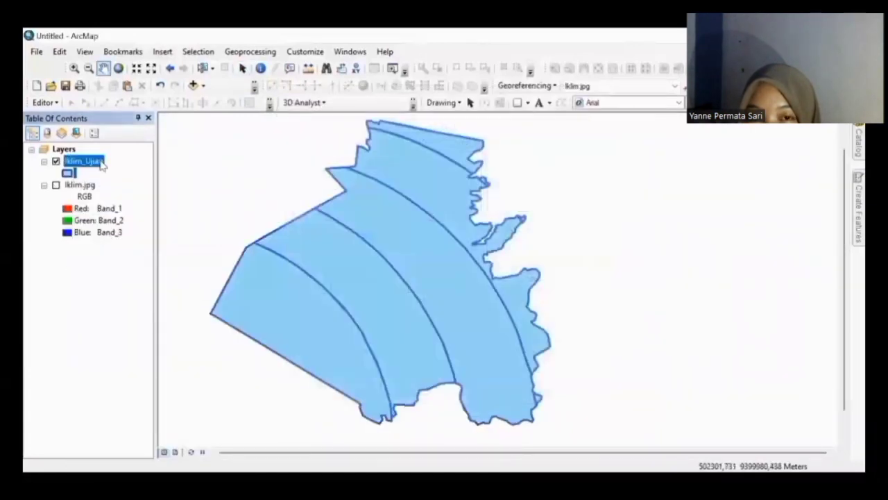
Step: Add a text field Klasifikas of length 20 to the Iklim_Ujian attribute table
{"action": "right_click", "coordinate": [101, 163]}
{"action": "left_click", "coordinate": [132, 203]}
{"action": "left_click", "coordinate": [146, 134]}
{"action": "left_click", "coordinate": [192, 230]}
{"action": "type", "text": "Klasif"}
{"action": "left_click", "coordinate": [485, 207]}
{"action": "left_click", "coordinate": [472, 253]}
{"action": "double_click", "coordinate": [479, 242]}
{"action": "type", "text": "20"}
{"action": "left_click", "coordinate": [462, 332]}
{"action": "left_click", "coordinate": [483, 303]}
Step: Review the new Klasifikas field's properties and move the attribute table aside
{"action": "right_click", "coordinate": [262, 164]}
{"action": "left_click", "coordinate": [304, 329]}
{"action": "left_click", "coordinate": [428, 374]}
{"action": "left_click_drag", "start_coordinate": [545, 117], "coordinate": [637, 188]}
Step: Give the climate zones a hollow fill and start changing the outline colour
{"action": "left_click", "coordinate": [67, 173]}
{"action": "left_click", "coordinate": [313, 231]}
{"action": "left_click", "coordinate": [583, 252]}
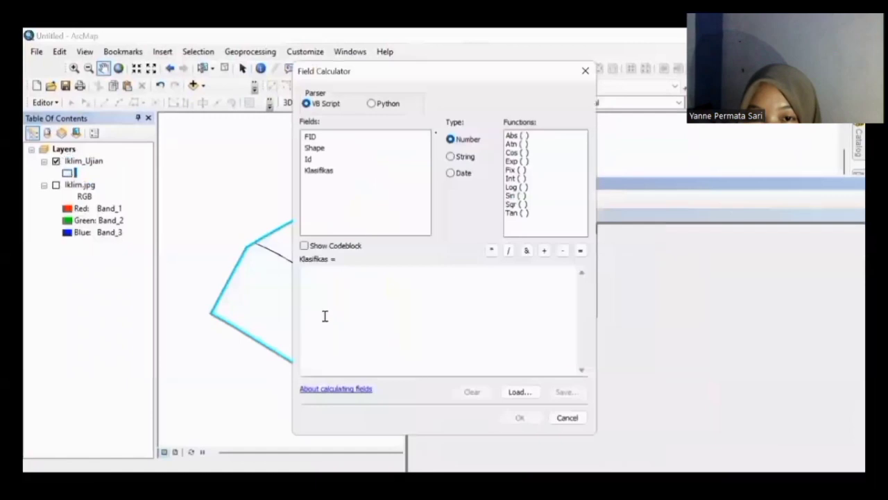
Step: Fill Klasifikasi for the selected zones with rainfall classes such as "1600-1700mm"
{"action": "type", "text": "\"1600-1700mm\""}
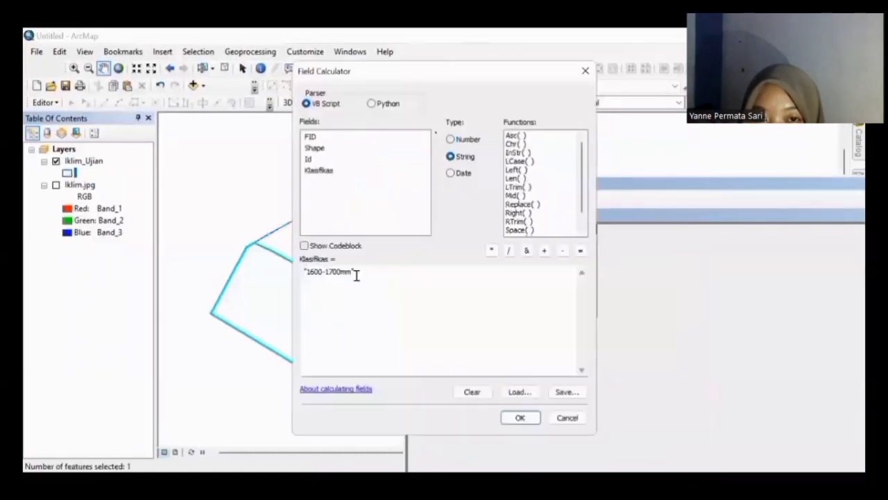
{"action": "left_click", "coordinate": [331, 271]}
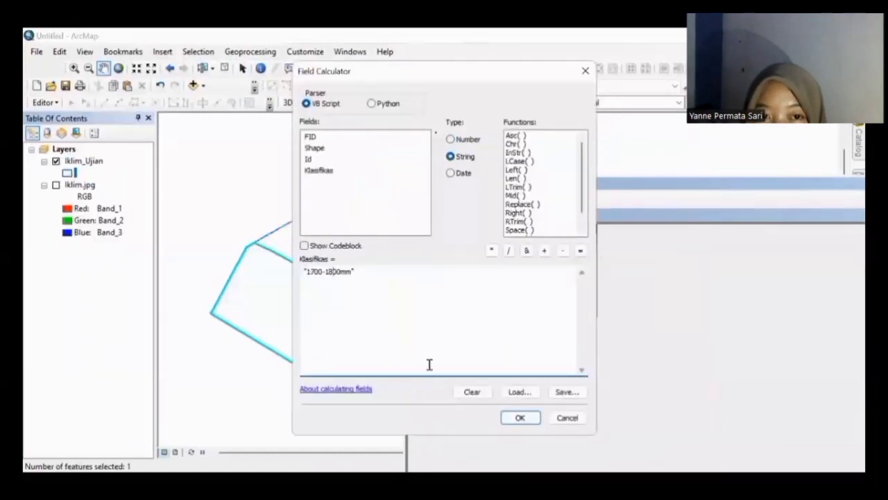
{"action": "left_click", "coordinate": [523, 419]}
{"action": "right_click", "coordinate": [548, 230]}
{"action": "left_click", "coordinate": [575, 309]}
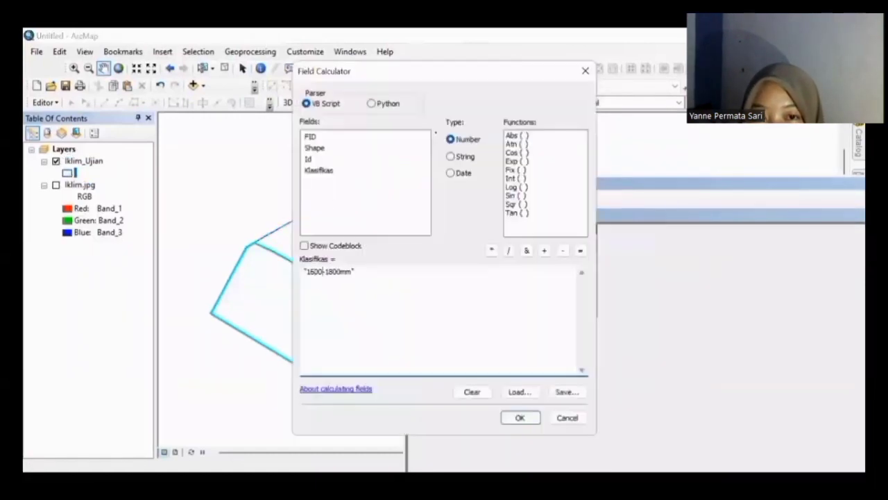
{"action": "left_click", "coordinate": [520, 417]}
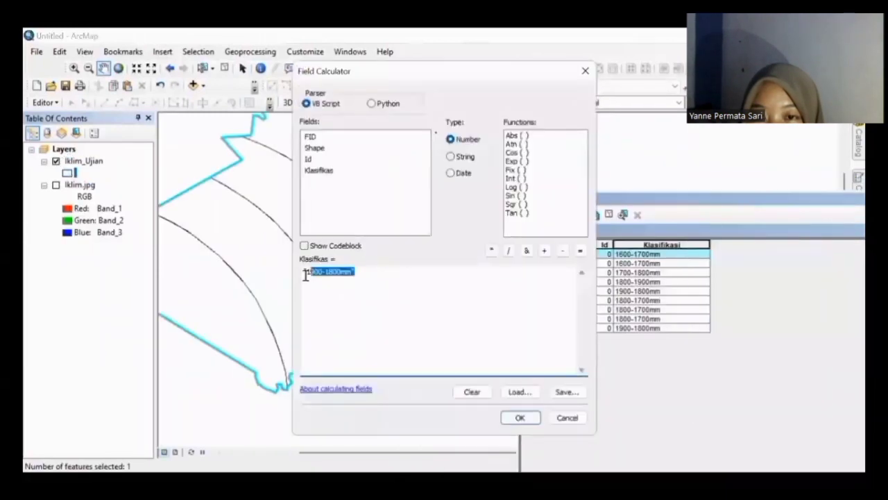
Step: Add a Double field Luas and calculate each zone's area in hectares
{"action": "key", "text": "Delete"}
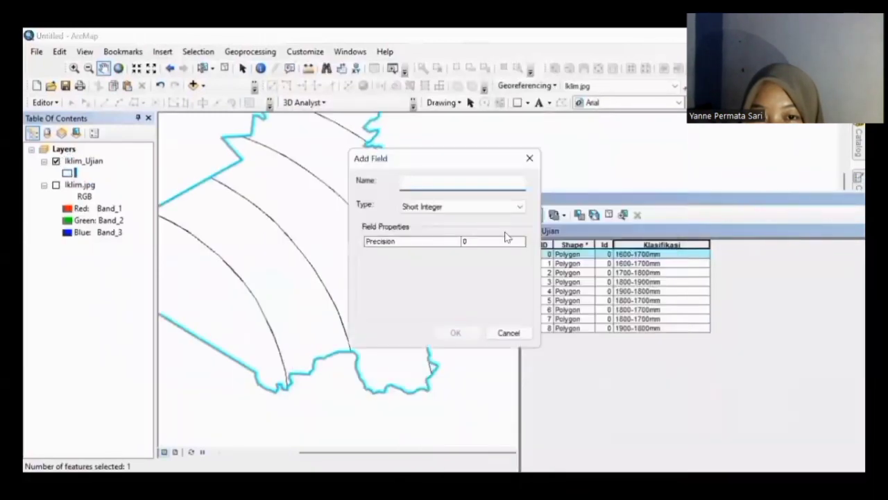
{"action": "type", "text": "Luas"}
{"action": "left_click", "coordinate": [462, 206]}
{"action": "left_click", "coordinate": [430, 244]}
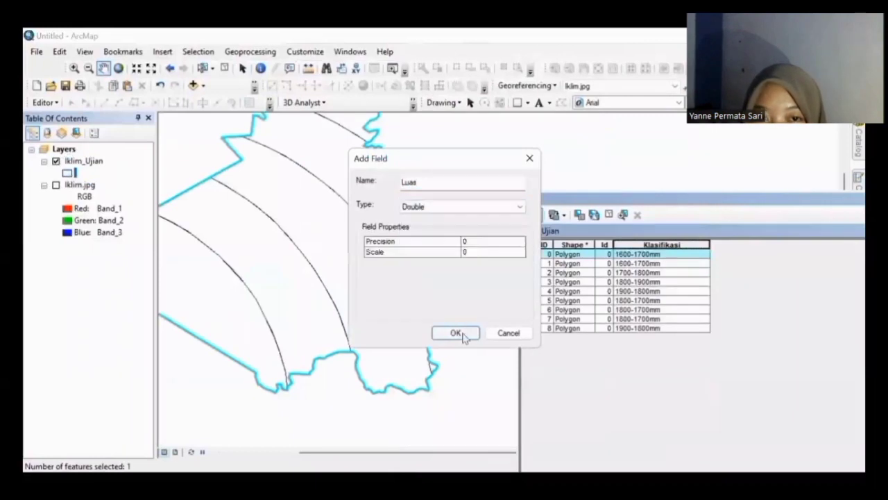
{"action": "left_click", "coordinate": [455, 333]}
{"action": "left_click", "coordinate": [568, 417]}
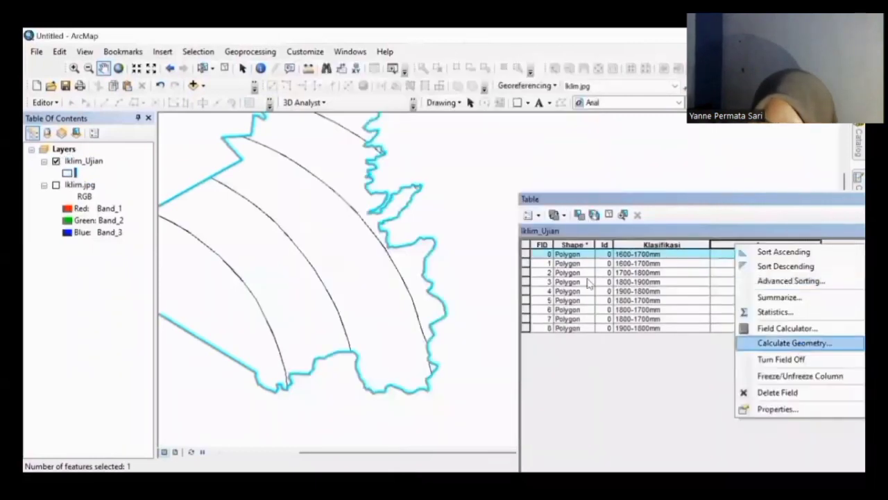
{"action": "left_click", "coordinate": [793, 343]}
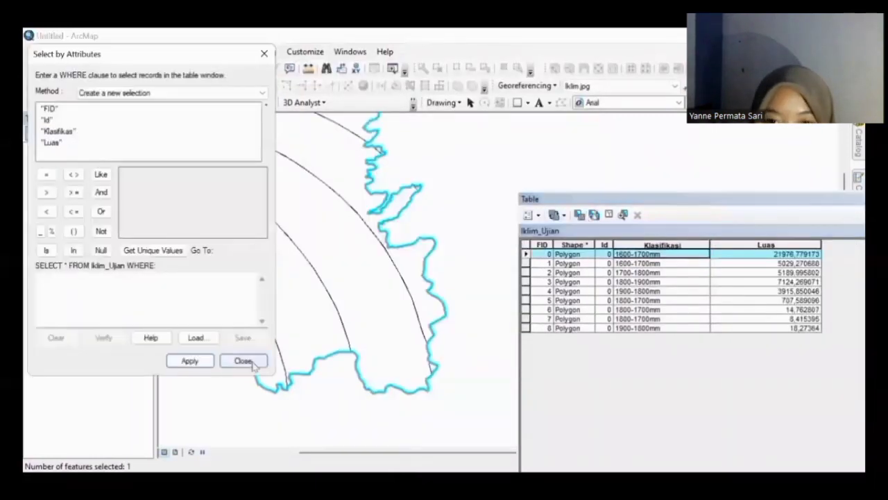
{"action": "left_click", "coordinate": [242, 359]}
Step: Inspect the Klasifikasi field properties
{"action": "right_click", "coordinate": [663, 247]}
{"action": "right_click", "coordinate": [662, 245]}
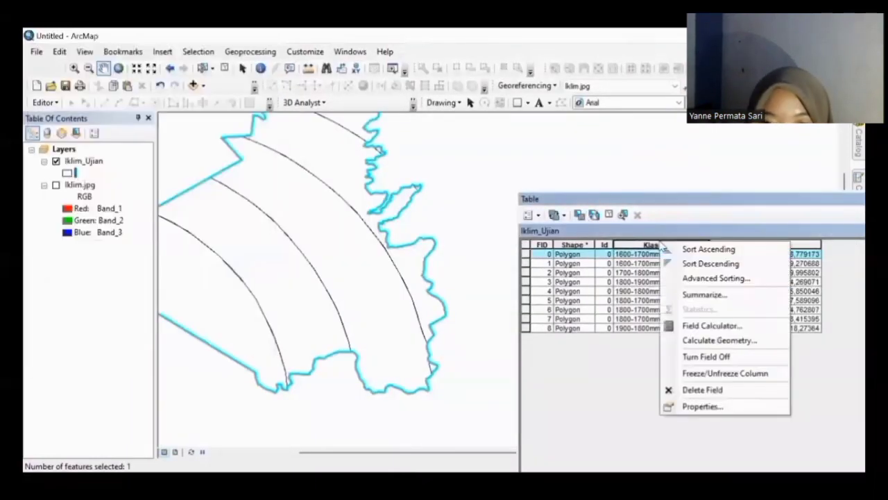
{"action": "left_click", "coordinate": [677, 406]}
{"action": "left_click", "coordinate": [539, 115]}
Step: Set the selected row's Klasifikasi value to "-" with the Field Calculator
{"action": "right_click", "coordinate": [624, 245]}
{"action": "left_click", "coordinate": [669, 325]}
{"action": "left_click", "coordinate": [520, 392]}
{"action": "left_click", "coordinate": [599, 370]}
{"action": "left_click", "coordinate": [471, 392]}
{"action": "left_click", "coordinate": [375, 312]}
{"action": "type", "text": "-"}
{"action": "left_click", "coordinate": [520, 418]}
{"action": "left_click", "coordinate": [563, 301]}
{"action": "right_click", "coordinate": [624, 244]}
{"action": "left_click", "coordinate": [656, 327]}
{"action": "left_click", "coordinate": [353, 283]}
{"action": "type", "text": "\""}
{"action": "left_click", "coordinate": [520, 417]}
Step: Add a Keterangan text field, enlarge the table and select rows 0 through 5
{"action": "left_click", "coordinate": [533, 214]}
{"action": "left_click", "coordinate": [565, 242]}
{"action": "type", "text": "Keterangan"}
{"action": "left_click", "coordinate": [519, 206]}
{"action": "left_click", "coordinate": [452, 253]}
{"action": "left_click", "coordinate": [455, 333]}
{"action": "left_click", "coordinate": [630, 243]}
{"action": "left_click_drag", "start_coordinate": [520, 194], "coordinate": [371, 164]}
{"action": "left_click_drag", "start_coordinate": [379, 224], "coordinate": [394, 299]}
Step: Calculate Keterangan as "Sangat Rendah"
{"action": "right_click", "coordinate": [718, 215]}
{"action": "left_click", "coordinate": [743, 299]}
{"action": "left_click", "coordinate": [308, 270]}
{"action": "type", "text": "\"Sangat Rendah\""}
{"action": "left_click", "coordinate": [521, 418]}
Step: Add a Short Integer field named Skor to the table
{"action": "left_click", "coordinate": [382, 185]}
{"action": "left_click", "coordinate": [415, 214]}
{"action": "left_click", "coordinate": [406, 180]}
{"action": "type", "text": "Skor"}
{"action": "left_click", "coordinate": [444, 206]}
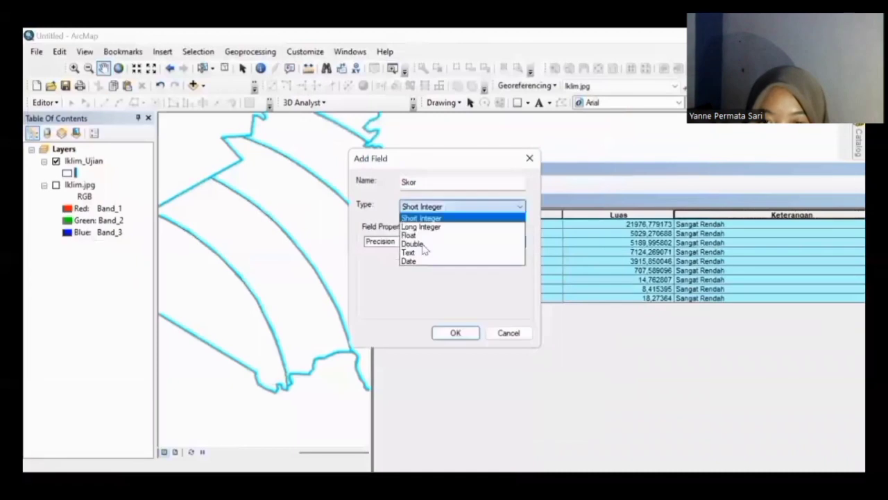
{"action": "left_click", "coordinate": [425, 243]}
{"action": "left_click", "coordinate": [455, 333]}
Step: Calculate every Skor value as 10 and reposition the table window
{"action": "right_click", "coordinate": [749, 215]}
{"action": "left_click", "coordinate": [774, 299]}
{"action": "type", "text": "10"}
{"action": "left_click", "coordinate": [519, 419]}
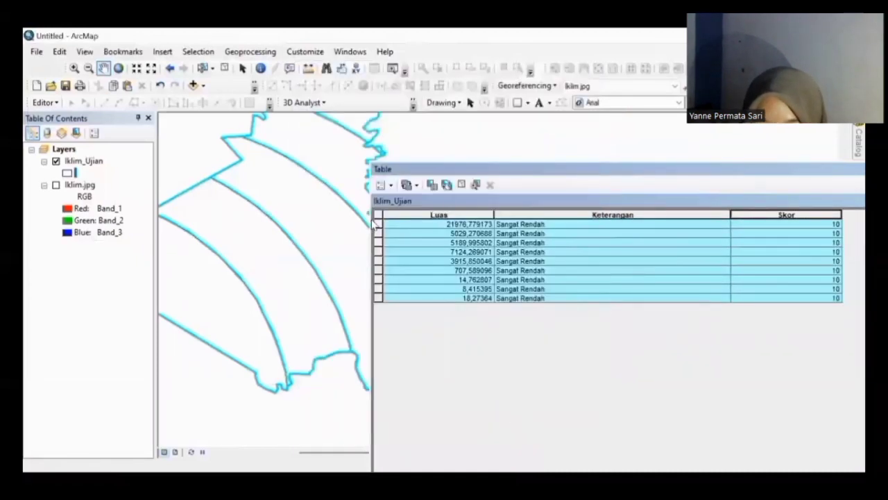
{"action": "left_click_drag", "start_coordinate": [372, 224], "coordinate": [186, 222]}
{"action": "left_click_drag", "start_coordinate": [317, 171], "coordinate": [182, 130]}
Step: Close the attribute table and colour Iklim_Ujian by unique Klasifikasi values in a blue ramp
{"action": "left_click", "coordinate": [464, 279]}
{"action": "left_click", "coordinate": [777, 128]}
{"action": "right_click", "coordinate": [91, 160]}
{"action": "left_click", "coordinate": [127, 435]}
{"action": "left_click", "coordinate": [255, 140]}
{"action": "left_click", "coordinate": [446, 143]}
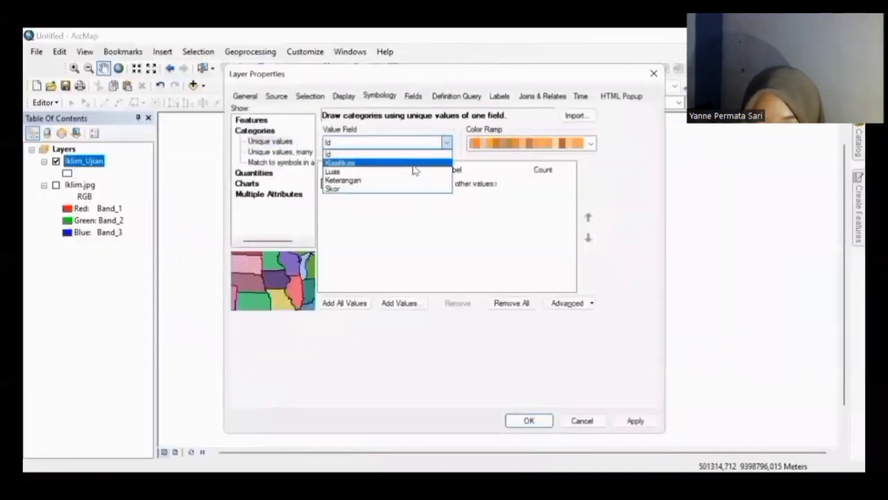
{"action": "left_click", "coordinate": [410, 163]}
{"action": "left_click", "coordinate": [345, 303]}
{"action": "left_click", "coordinate": [589, 143]}
{"action": "left_click", "coordinate": [531, 312]}
{"action": "left_click", "coordinate": [528, 420]}
Step: Label the Iklim_Ujian zones with their Klasifikasi rainfall class
{"action": "right_click", "coordinate": [90, 160]}
{"action": "left_click", "coordinate": [127, 438]}
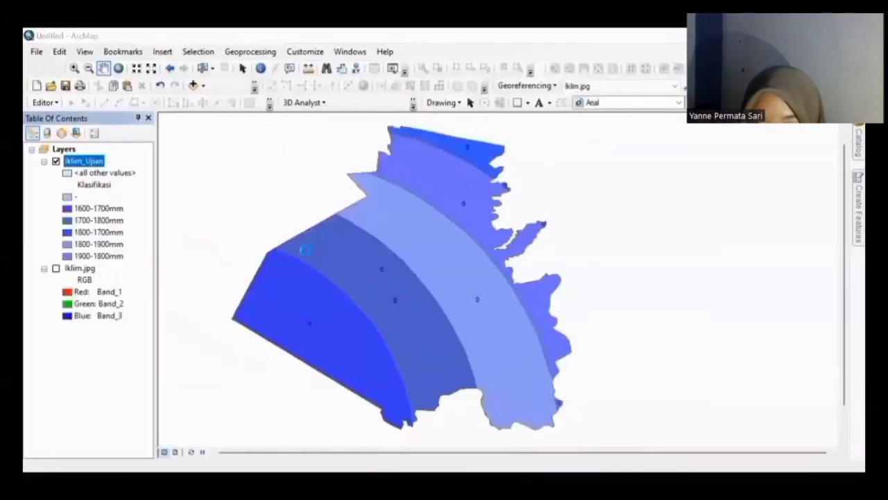
{"action": "left_click", "coordinate": [499, 96]}
{"action": "left_click", "coordinate": [492, 201]}
{"action": "left_click", "coordinate": [360, 247]}
{"action": "left_click", "coordinate": [309, 293]}
{"action": "left_click", "coordinate": [494, 412]}
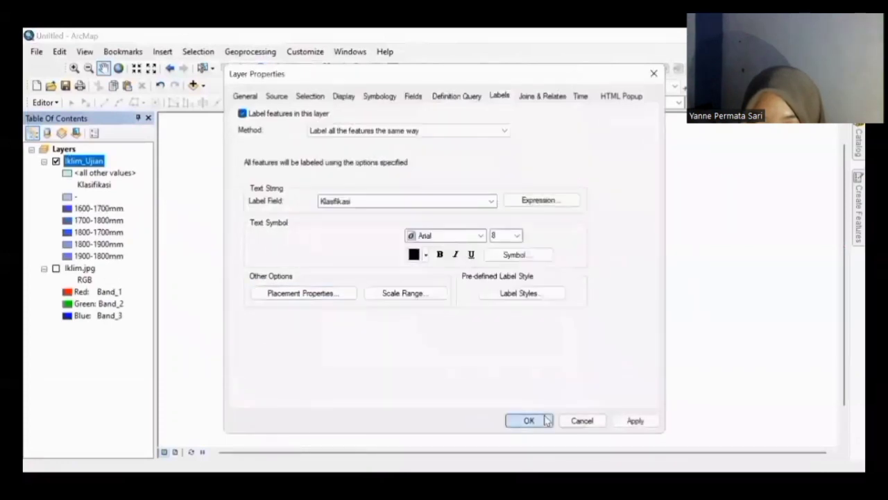
{"action": "left_click", "coordinate": [521, 420]}
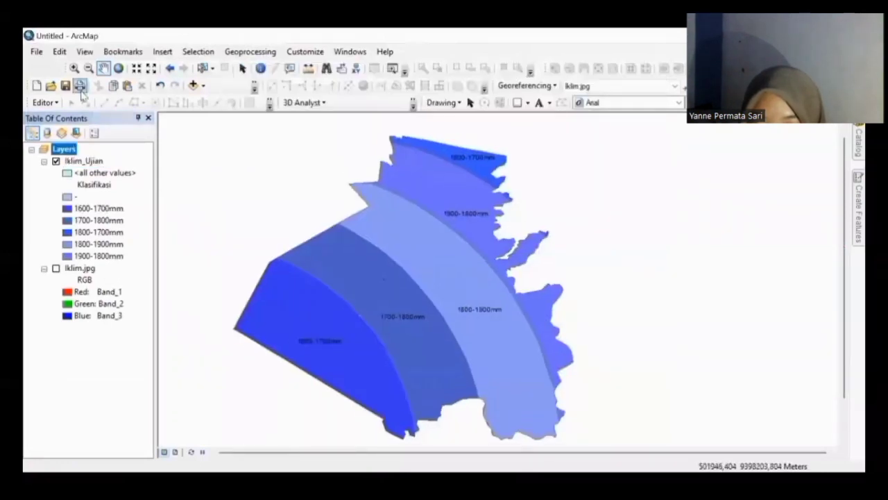
Step: Save the map as GCP IKLIM SHAFAA in the Documents > UJIAN SHAFA folder
{"action": "left_click", "coordinate": [36, 51]}
{"action": "left_click", "coordinate": [59, 108]}
{"action": "type", "text": "GCP IKLIM SHAFAA"}
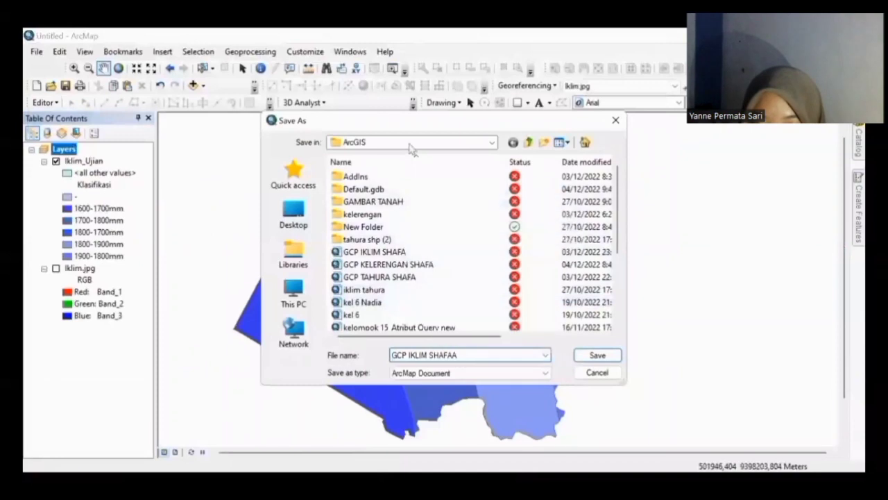
{"action": "left_click", "coordinate": [416, 142]}
{"action": "left_click", "coordinate": [377, 252]}
{"action": "double_click", "coordinate": [354, 294]}
{"action": "left_click", "coordinate": [595, 354]}
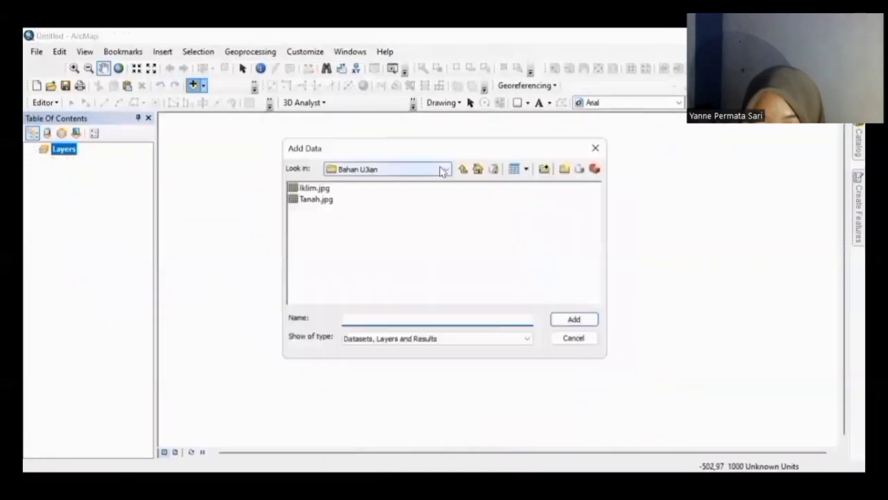
Step: Add the Iklim_Ujian, Kelerengan_ and Tanah_ujian shapefiles from Documents > UJIAN SHAFA
{"action": "left_click", "coordinate": [446, 168]}
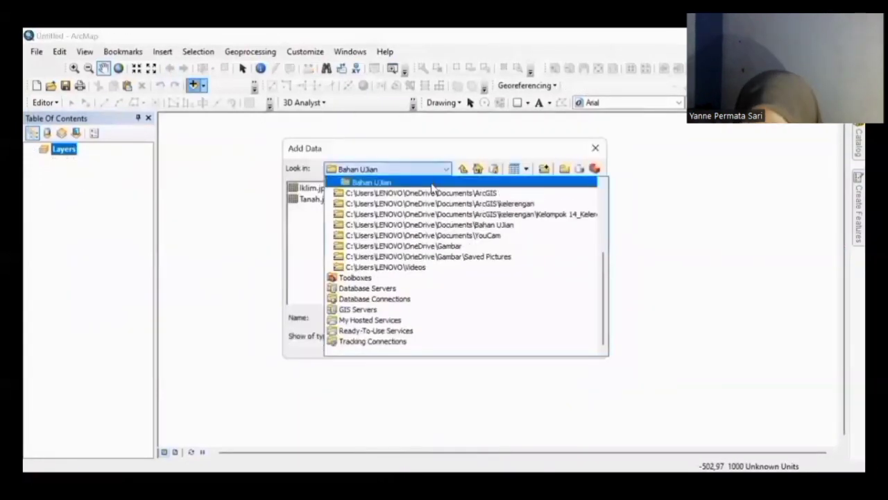
{"action": "scroll", "coordinate": [432, 186], "scroll_direction": "up", "scroll_amount": 1}
{"action": "left_click", "coordinate": [433, 193]}
{"action": "left_click", "coordinate": [432, 191]}
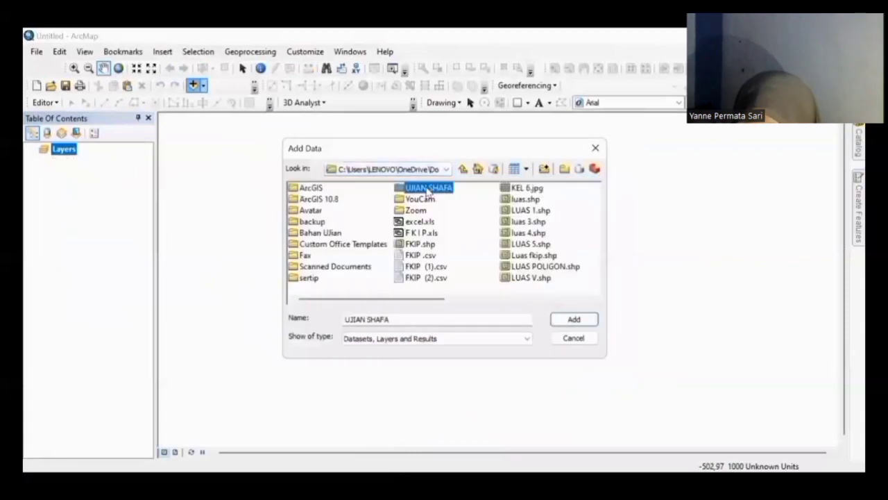
{"action": "double_click", "coordinate": [430, 189]}
{"action": "left_click", "coordinate": [349, 192]}
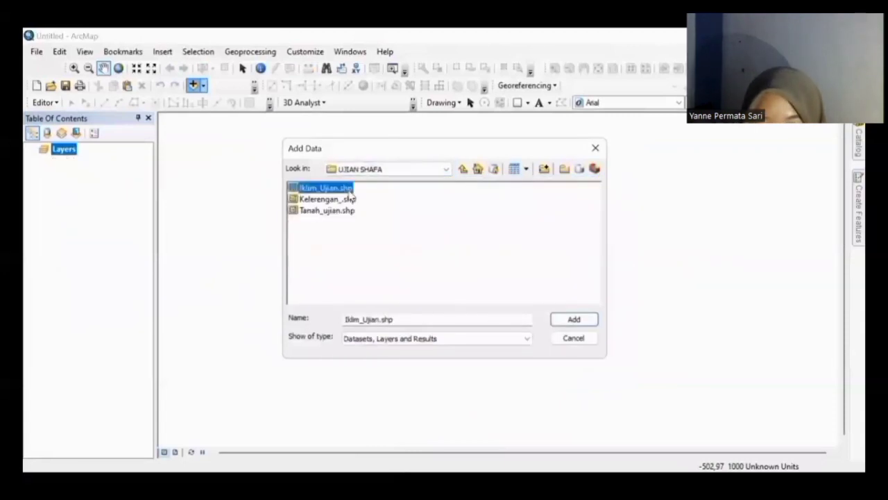
{"action": "key", "text": "shift+Down"}
{"action": "key", "text": "shift+Down"}
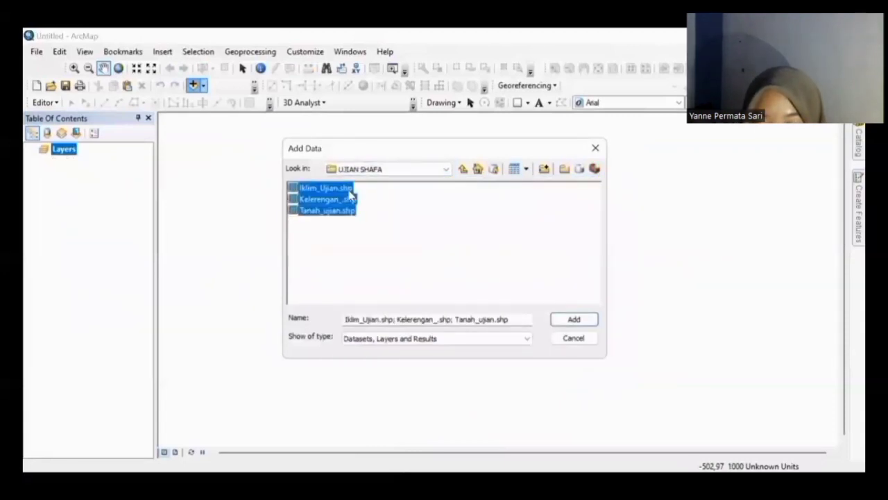
{"action": "key", "text": "Return"}
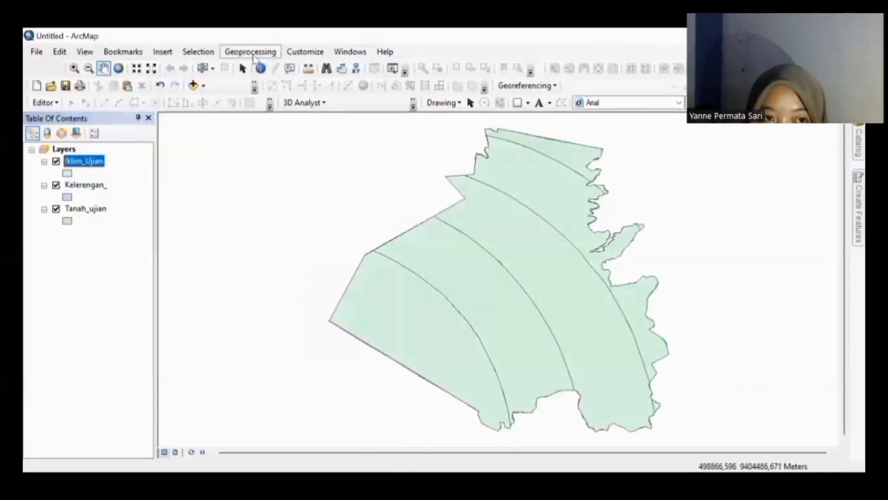
Step: Run the Union tool on Iklim_Ujian, Kelerengan_ and Tanah_ujian to create Iklim_Ujian_Union1
{"action": "left_click", "coordinate": [246, 52]}
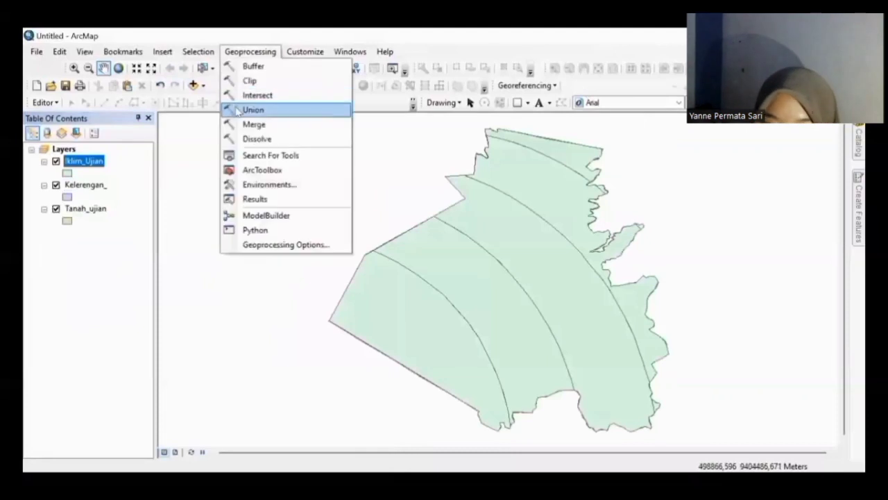
{"action": "left_click", "coordinate": [238, 111]}
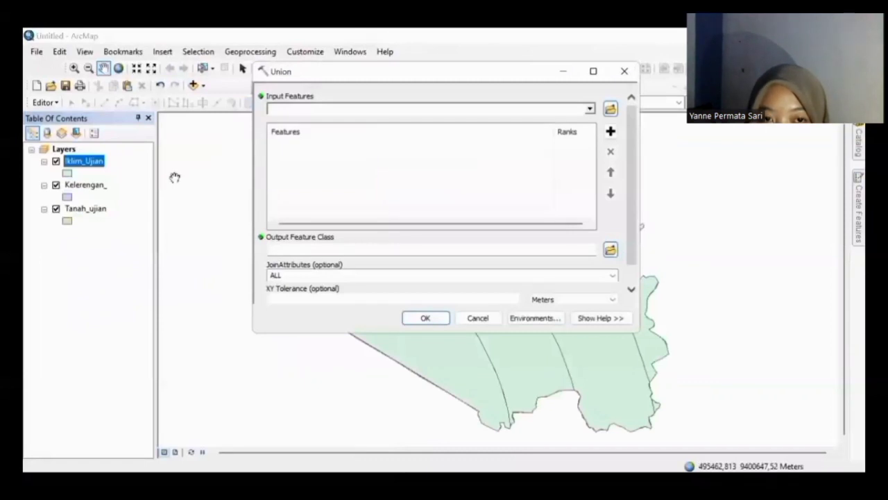
{"action": "left_click_drag", "start_coordinate": [80, 162], "coordinate": [283, 109]}
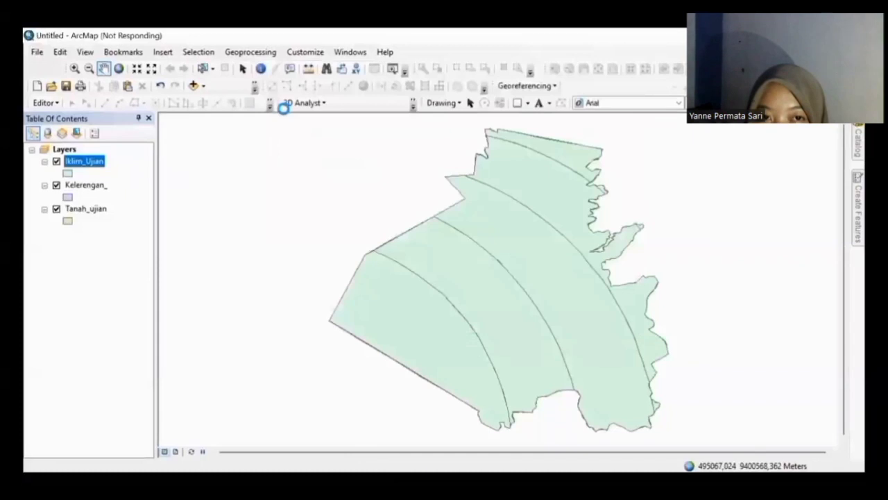
{"action": "left_click_drag", "start_coordinate": [87, 186], "coordinate": [285, 154]}
{"action": "left_click_drag", "start_coordinate": [95, 210], "coordinate": [290, 175]}
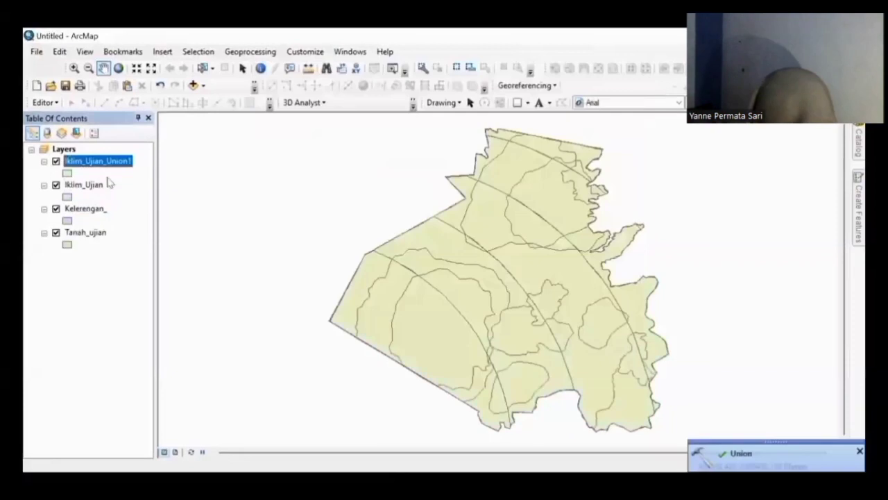
{"action": "left_click", "coordinate": [94, 186]}
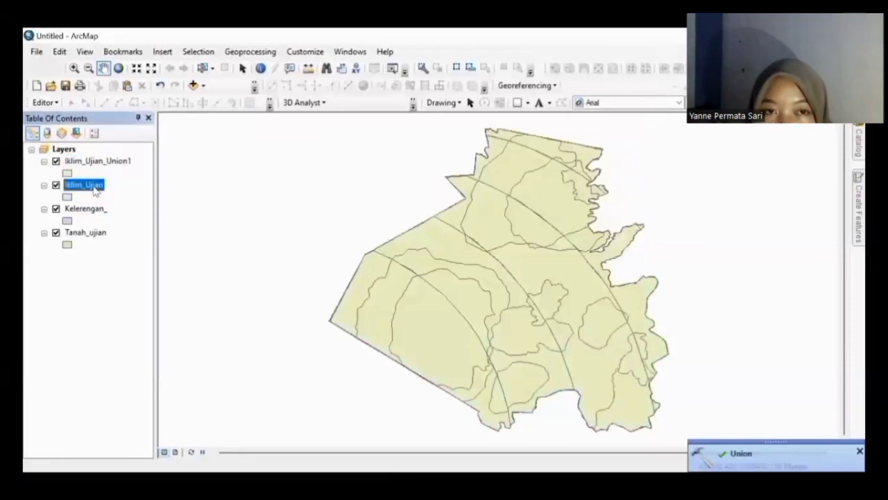
Step: Remove the Iklim_Ujian, Kelerengan_ and Tanah_ujian source layers from the map
{"action": "right_click", "coordinate": [95, 189]}
{"action": "left_click", "coordinate": [123, 206]}
{"action": "left_click", "coordinate": [89, 186]}
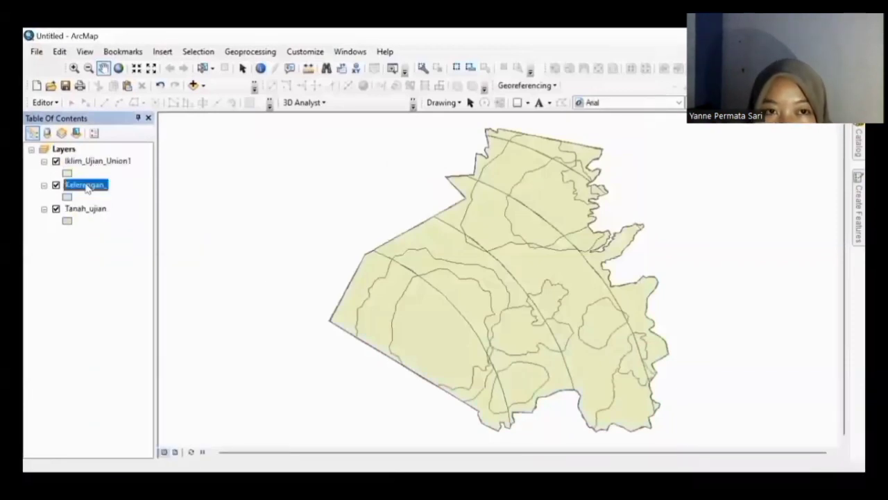
{"action": "right_click", "coordinate": [87, 185]}
{"action": "left_click", "coordinate": [122, 207]}
{"action": "right_click", "coordinate": [90, 186]}
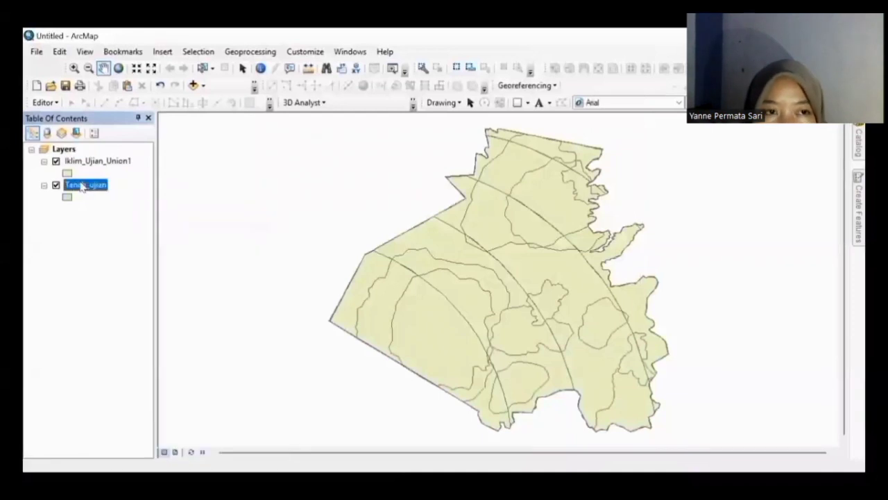
{"action": "left_click", "coordinate": [104, 206]}
Step: Rename the Iklim_Ujian_Union1 layer to Data_Overlay in its General properties
{"action": "left_click", "coordinate": [92, 161]}
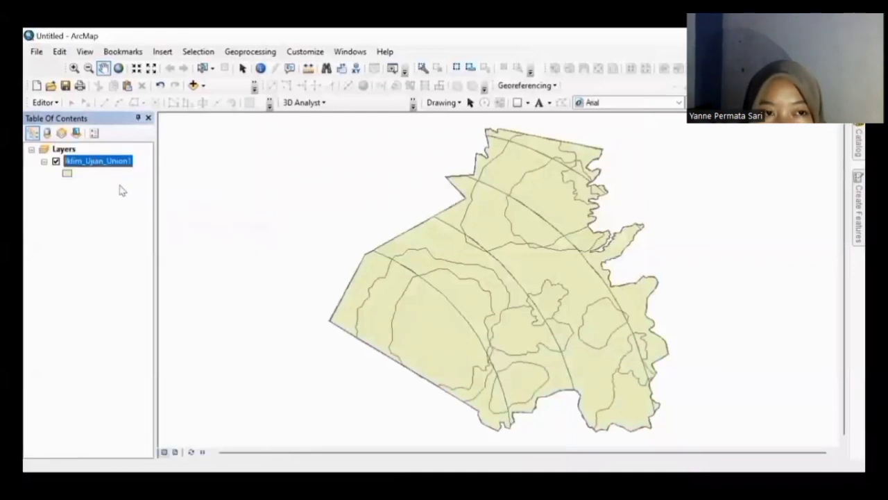
{"action": "right_click", "coordinate": [94, 160]}
{"action": "left_click", "coordinate": [121, 430]}
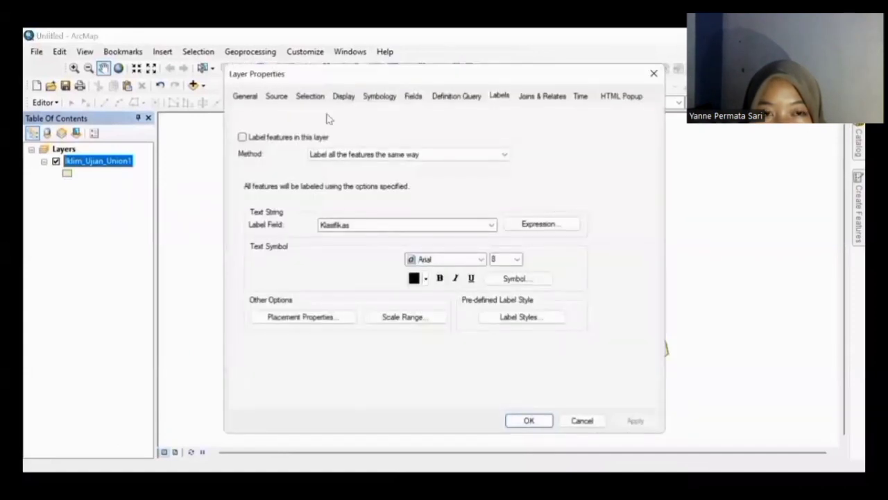
{"action": "left_click", "coordinate": [247, 97]}
{"action": "type", "text": "Data_Overlay"}
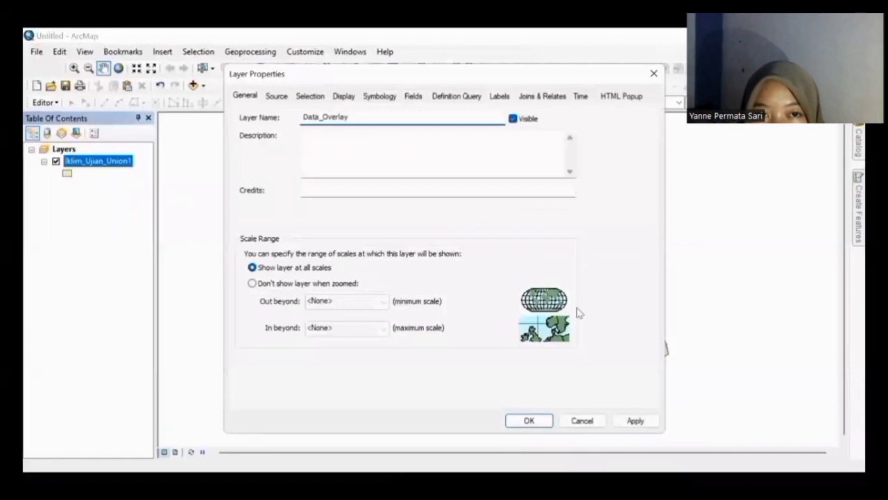
{"action": "left_click", "coordinate": [524, 422]}
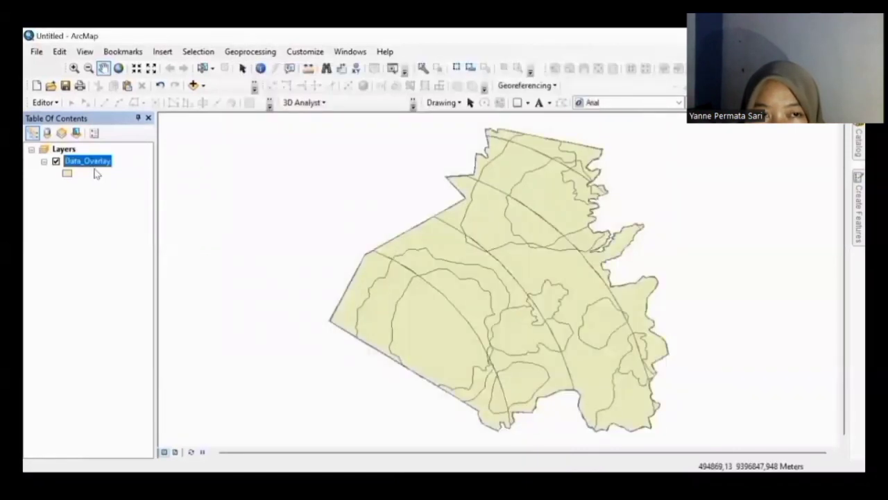
{"action": "right_click", "coordinate": [95, 163]}
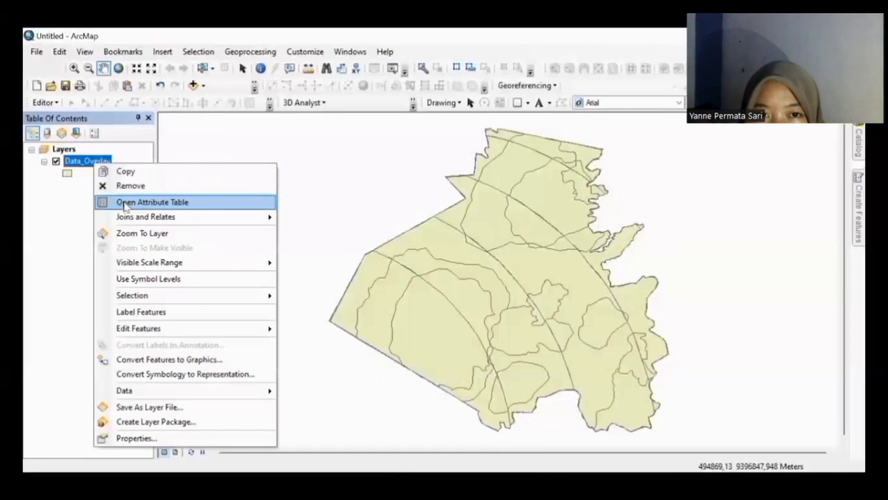
Step: Open the Data_Overlay attribute table and add a Double field named Skor Total, accepting Skor_Total
{"action": "left_click", "coordinate": [125, 201]}
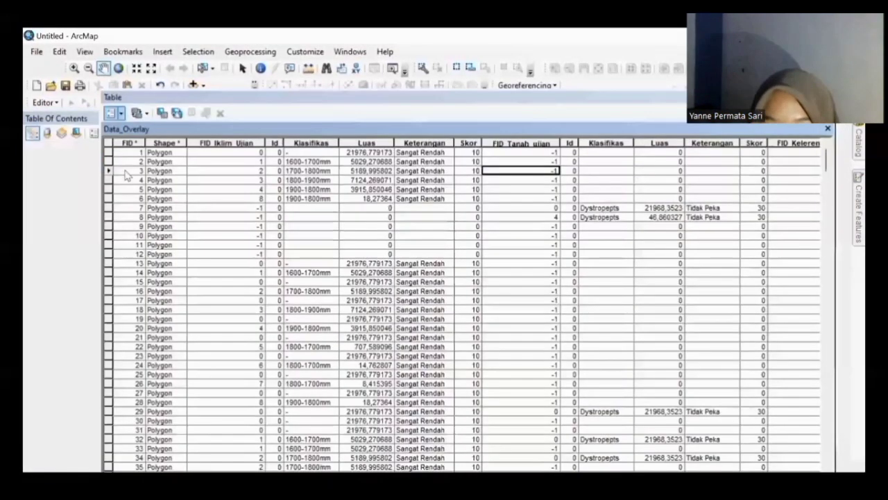
{"action": "left_click", "coordinate": [120, 112]}
{"action": "left_click", "coordinate": [141, 205]}
{"action": "type", "text": "Skor Total"}
{"action": "left_click", "coordinate": [458, 206]}
{"action": "left_click", "coordinate": [413, 244]}
{"action": "left_click", "coordinate": [455, 332]}
{"action": "left_click", "coordinate": [505, 312]}
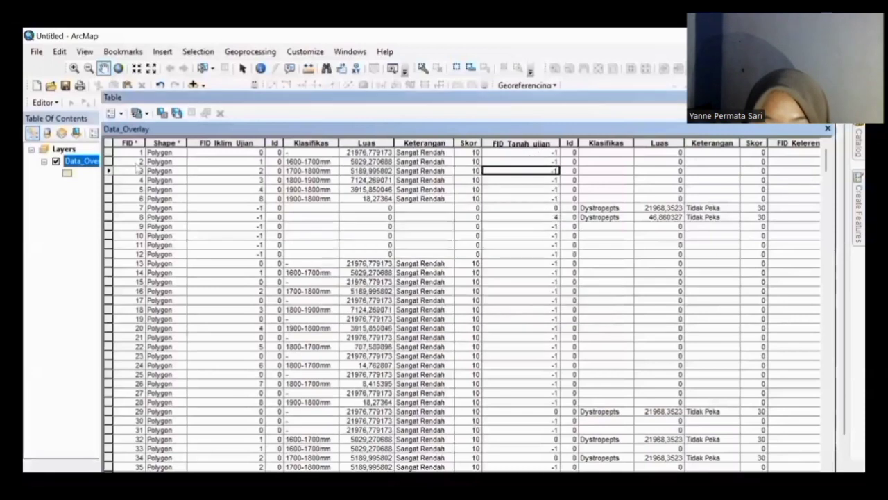
Step: Add the Skor Total Double field again, declining the rename to Skor_Total_1
{"action": "left_click", "coordinate": [114, 113]}
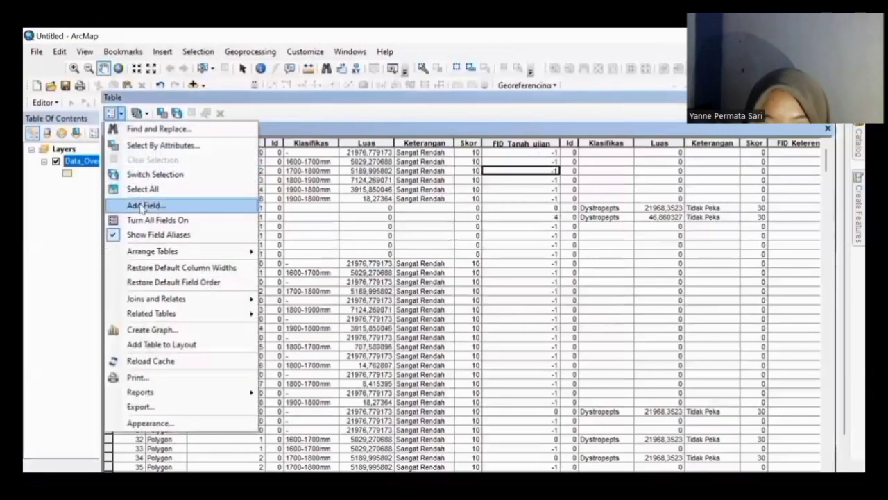
{"action": "left_click", "coordinate": [185, 203]}
{"action": "type", "text": "S"}
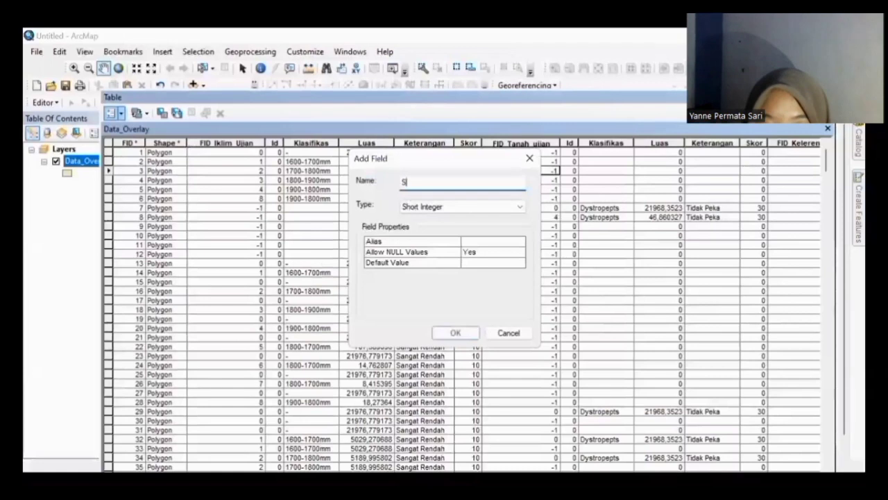
{"action": "type", "text": "kor Total"}
{"action": "left_click", "coordinate": [499, 207]}
{"action": "left_click", "coordinate": [480, 237]}
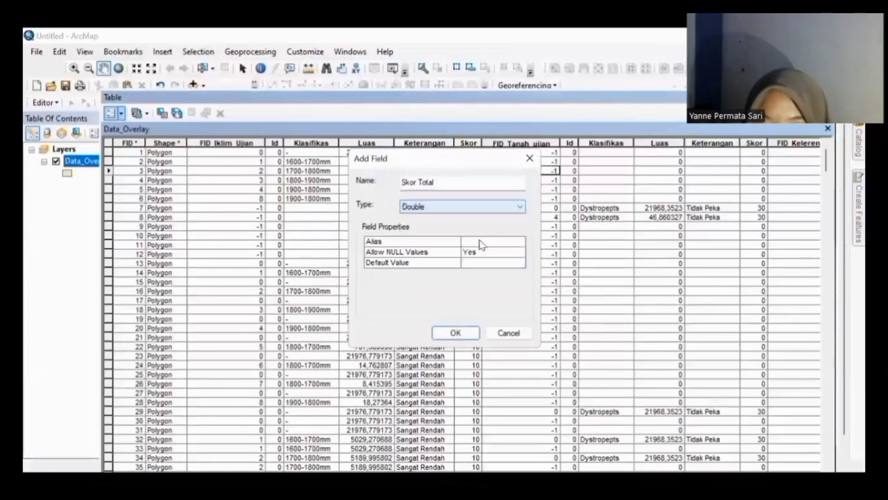
{"action": "left_click", "coordinate": [451, 334]}
{"action": "left_click", "coordinate": [544, 306]}
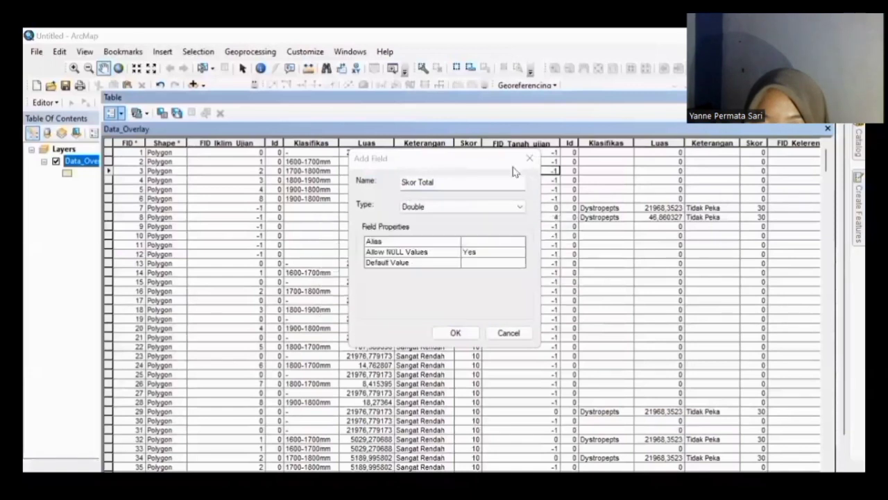
{"action": "left_click", "coordinate": [659, 143]}
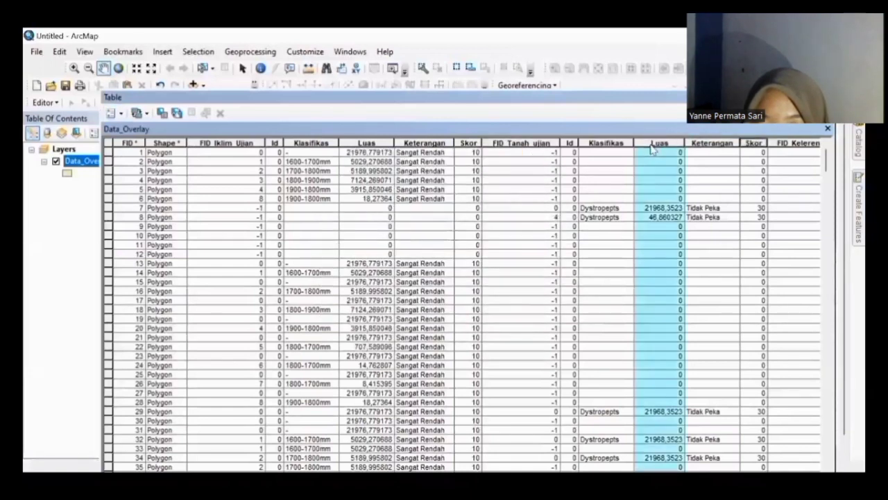
Step: Undock the attribute table and scroll right to the empty Skor Total column
{"action": "scroll", "coordinate": [648, 143], "scroll_direction": "right", "scroll_amount": 4}
{"action": "scroll", "coordinate": [649, 143], "scroll_direction": "right", "scroll_amount": 7}
{"action": "scroll", "coordinate": [649, 143], "scroll_direction": "left", "scroll_amount": 10}
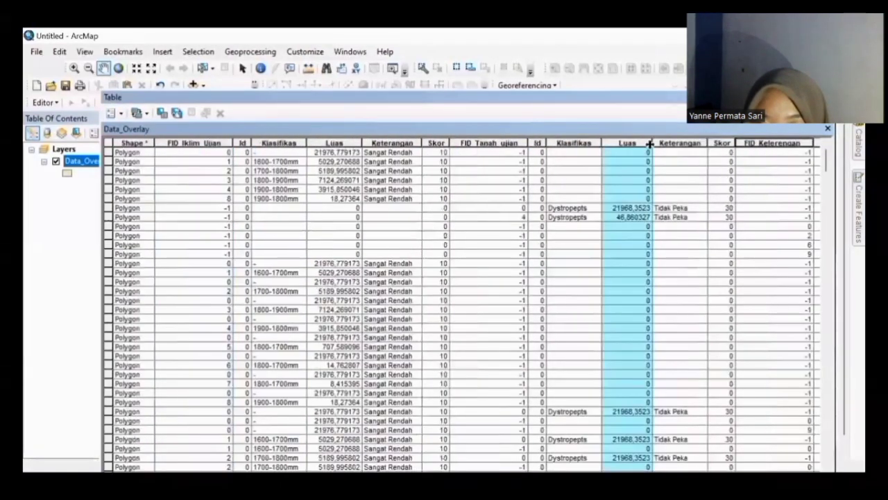
{"action": "scroll", "coordinate": [649, 143], "scroll_direction": "right", "scroll_amount": 4}
{"action": "scroll", "coordinate": [649, 143], "scroll_direction": "right", "scroll_amount": 3}
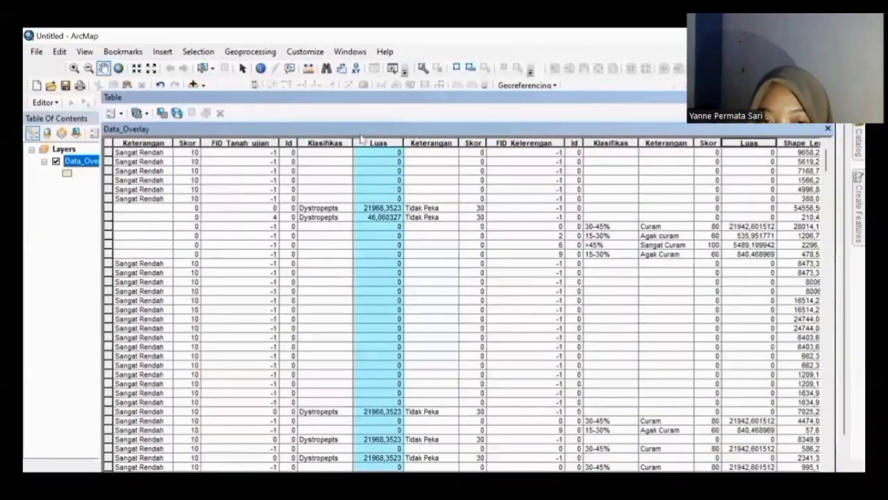
{"action": "double_click", "coordinate": [598, 100]}
{"action": "scroll", "coordinate": [505, 258], "scroll_direction": "right", "scroll_amount": 5}
{"action": "left_click", "coordinate": [502, 254]}
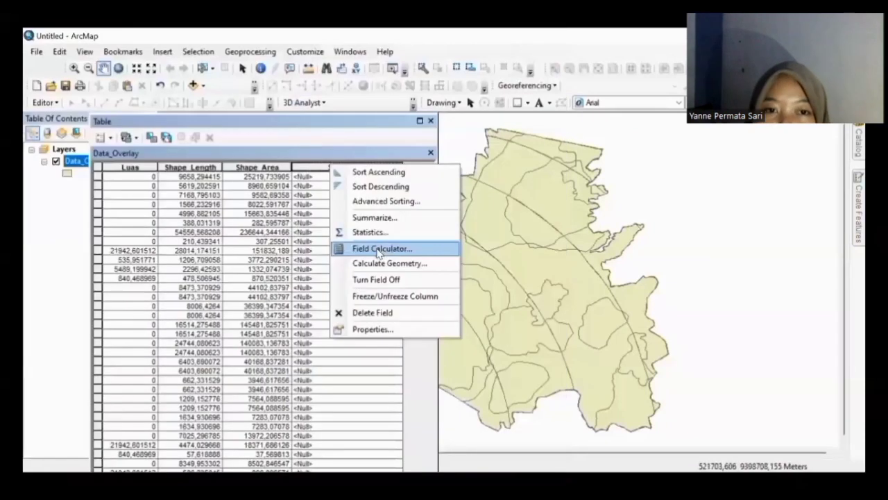
Step: Calculate Skor_Total as [Skor] + [Skor_1] + [Skor_12] with the Field Calculator
{"action": "left_click", "coordinate": [379, 250]}
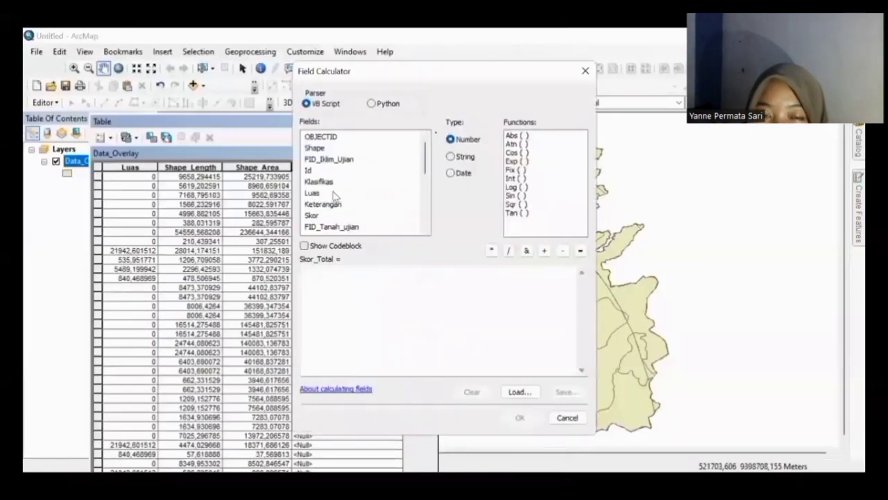
{"action": "left_click", "coordinate": [314, 215]}
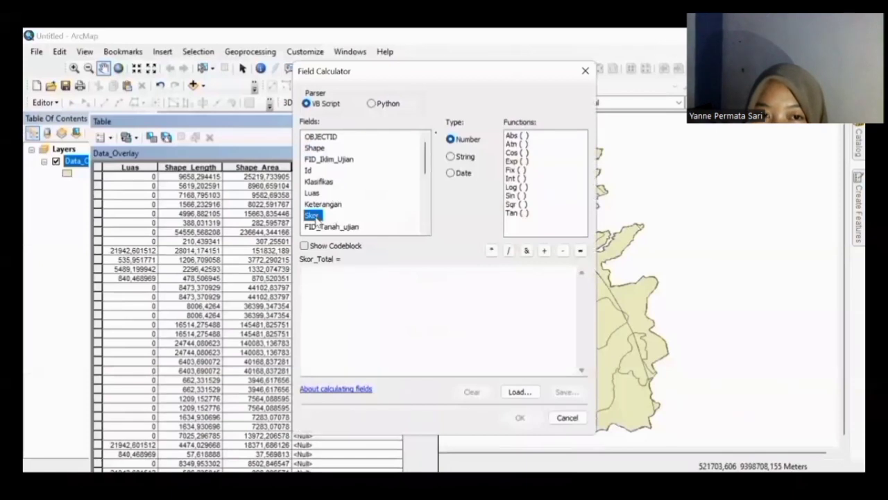
{"action": "double_click", "coordinate": [313, 216]}
{"action": "left_click", "coordinate": [544, 251]}
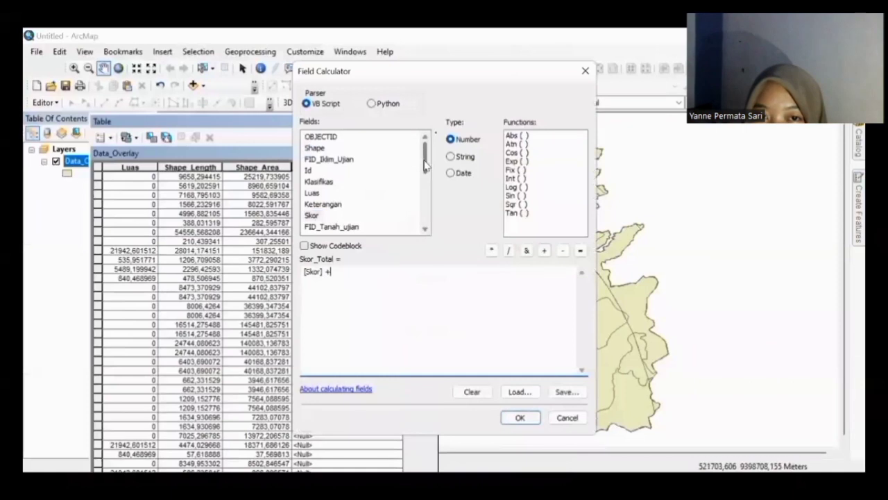
{"action": "scroll", "coordinate": [423, 177], "scroll_direction": "down", "scroll_amount": 1}
{"action": "scroll", "coordinate": [423, 176], "scroll_direction": "down", "scroll_amount": 2}
{"action": "double_click", "coordinate": [316, 204]}
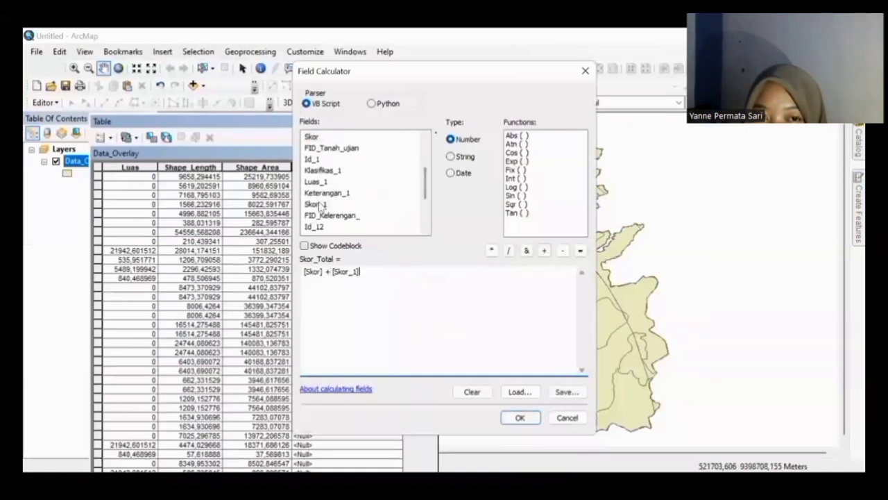
{"action": "left_click", "coordinate": [544, 252]}
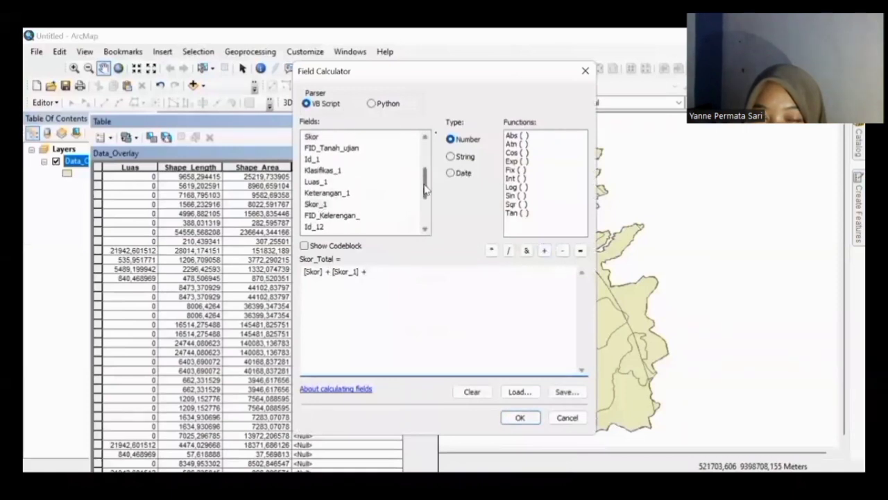
{"action": "scroll", "coordinate": [423, 201], "scroll_direction": "down", "scroll_amount": 2}
{"action": "double_click", "coordinate": [318, 192]}
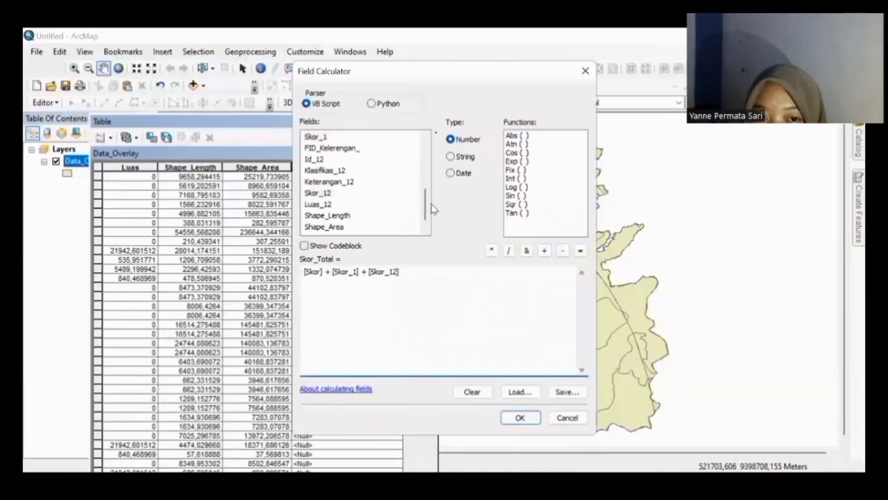
{"action": "left_click", "coordinate": [544, 250]}
{"action": "scroll", "coordinate": [424, 209], "scroll_direction": "down", "scroll_amount": 1}
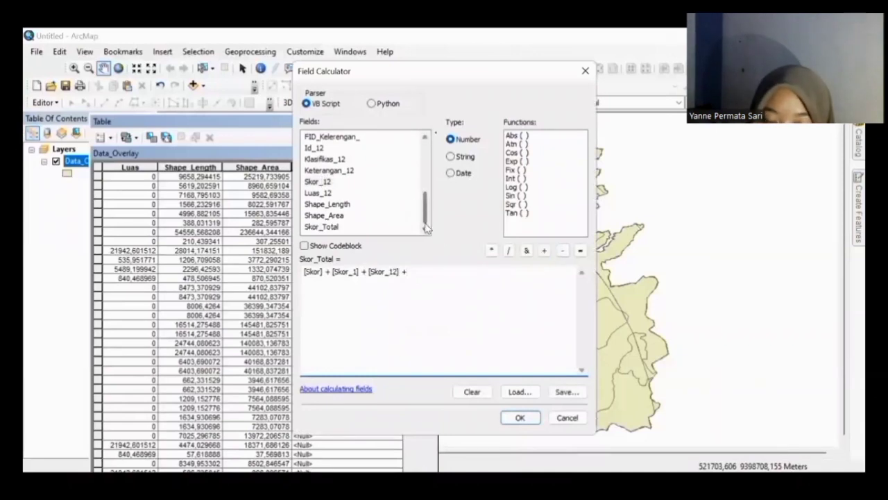
{"action": "key", "text": "BackSpace"}
{"action": "key", "text": "BackSpace"}
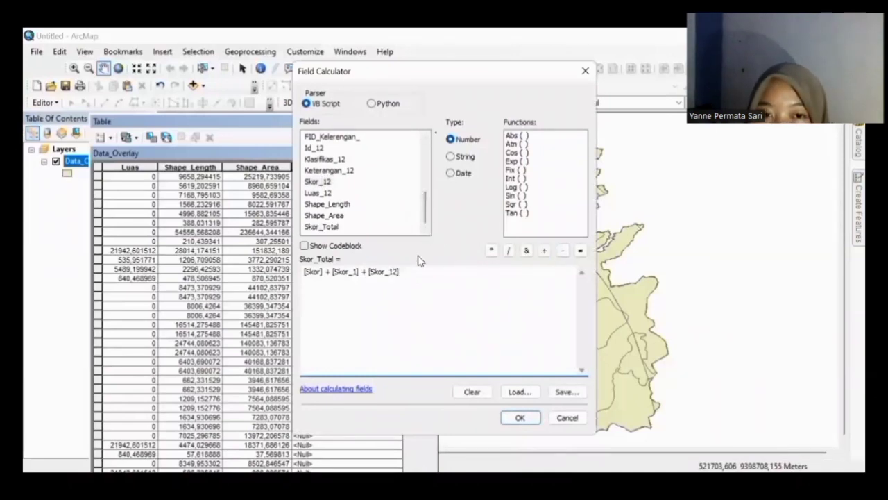
{"action": "left_click", "coordinate": [524, 417]}
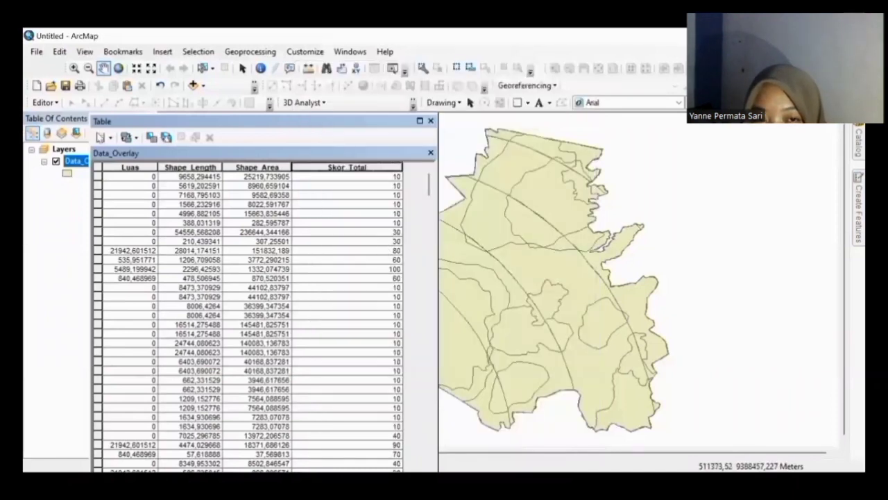
{"action": "left_click", "coordinate": [101, 137]}
Step: Add a Text field named Status_Kawasan with length 20 to the attribute table
{"action": "left_click", "coordinate": [136, 233]}
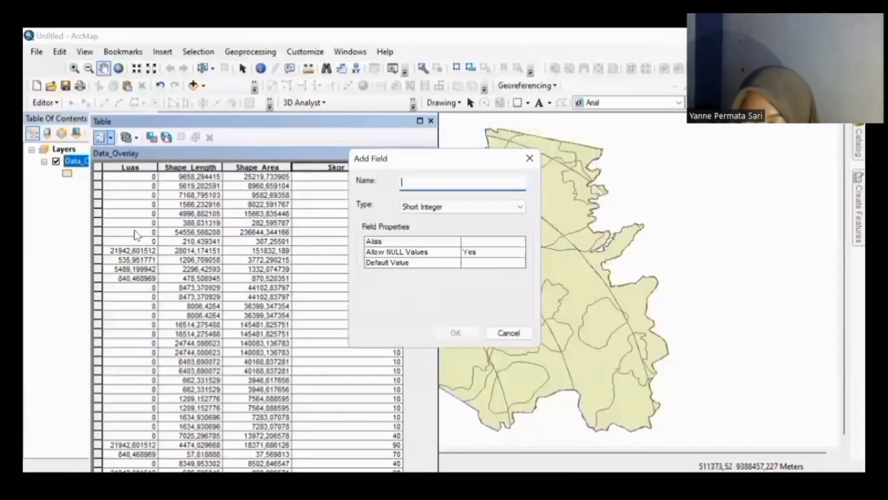
{"action": "type", "text": "Status_Kawas"}
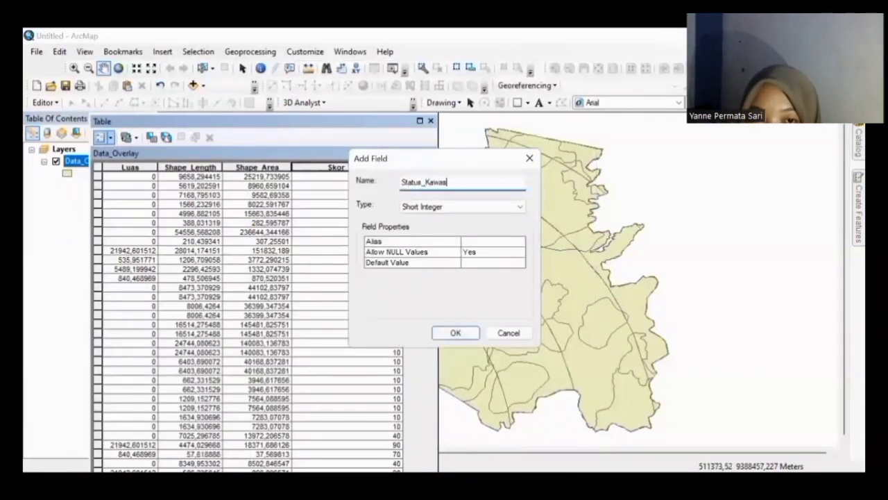
{"action": "left_click", "coordinate": [439, 208]}
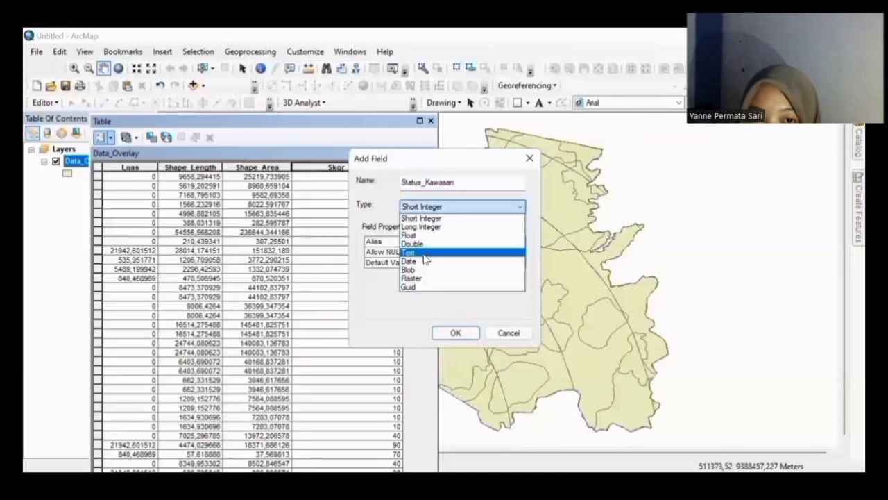
{"action": "left_click", "coordinate": [424, 251]}
{"action": "left_click", "coordinate": [482, 272]}
{"action": "key", "text": "BackSpace"}
{"action": "type", "text": "20"}
{"action": "left_click", "coordinate": [454, 333]}
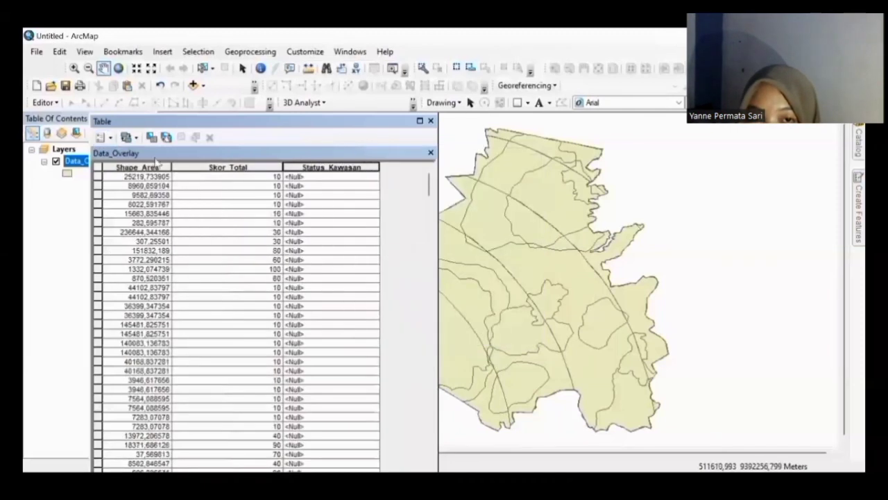
{"action": "right_click", "coordinate": [324, 165]}
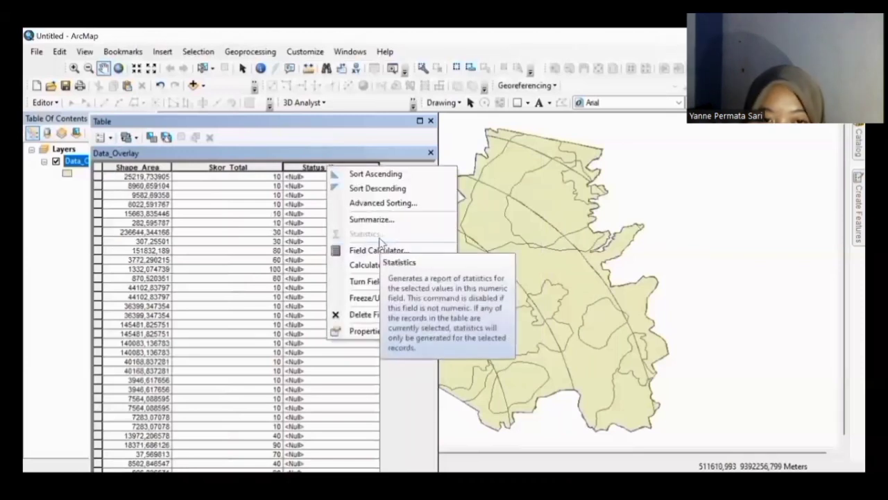
{"action": "left_click", "coordinate": [104, 137]}
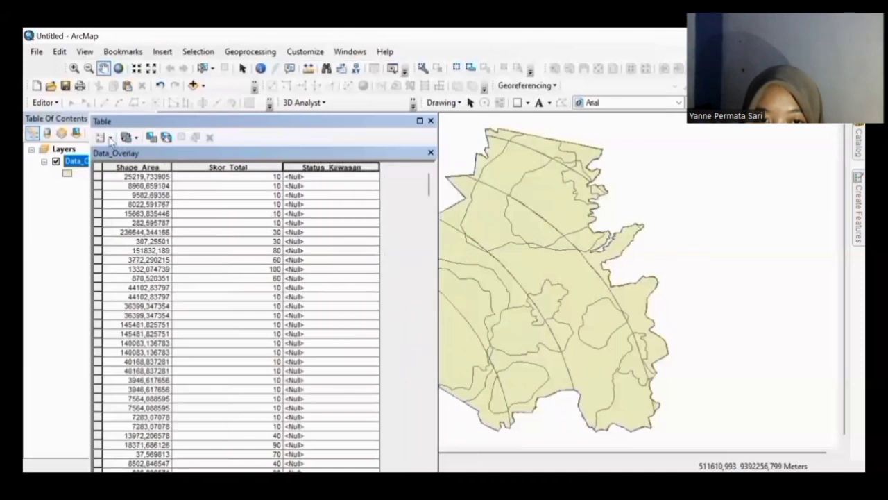
Step: In Select By Attributes, enter a first "Skor_Total" greater-than condition and try applying it
{"action": "left_click", "coordinate": [104, 138]}
{"action": "left_click", "coordinate": [127, 170]}
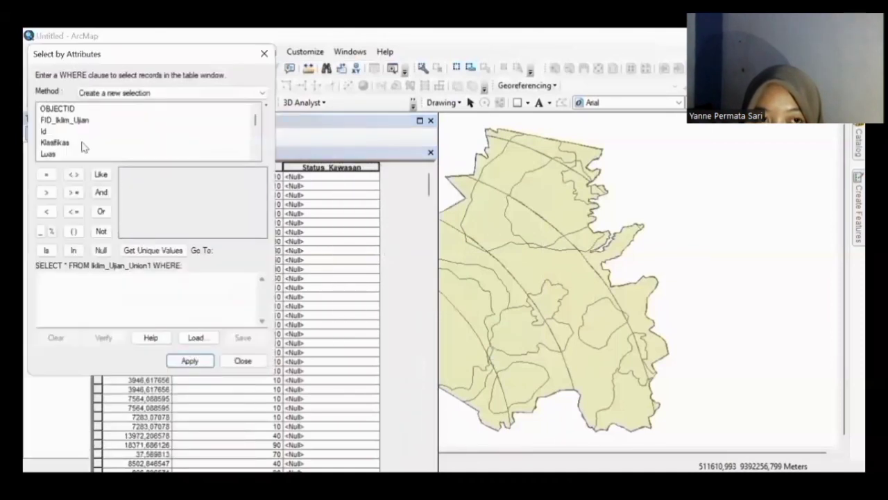
{"action": "left_click", "coordinate": [255, 135]}
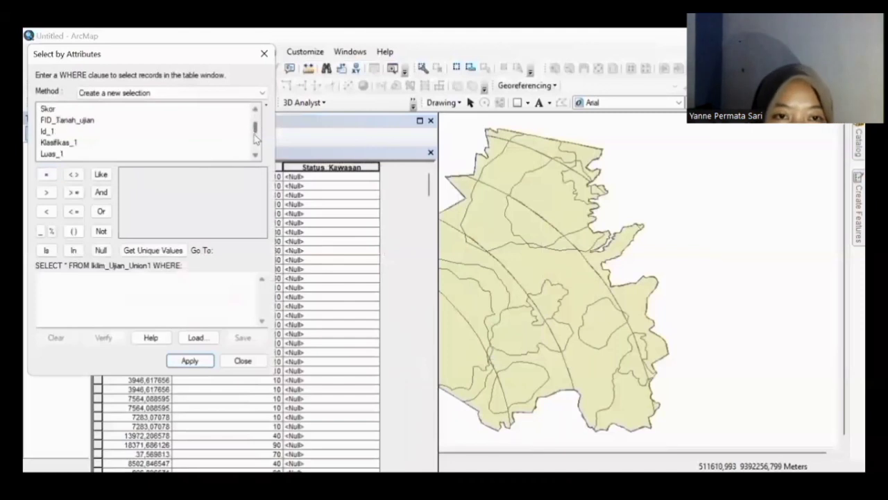
{"action": "left_click_drag", "start_coordinate": [255, 135], "coordinate": [254, 157]}
{"action": "double_click", "coordinate": [68, 143]}
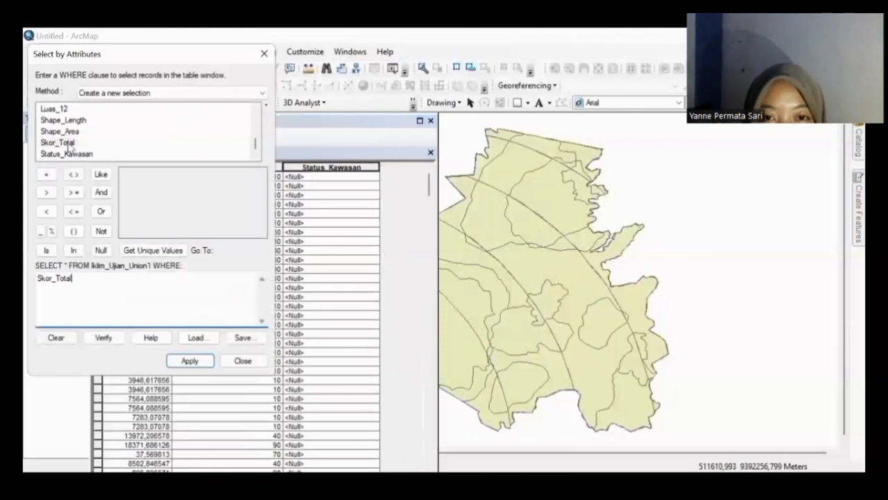
{"action": "type", "text": "\""}
{"action": "key", "text": "Right"}
{"action": "key", "text": "Right"}
{"action": "key", "text": "Right"}
{"action": "key", "text": "Right"}
{"action": "key", "text": "Right"}
{"action": "key", "text": "Right"}
{"action": "key", "text": "Right"}
{"action": "key", "text": "Right"}
{"action": "key", "text": "Right"}
{"action": "key", "text": "Right"}
{"action": "key", "text": "Right"}
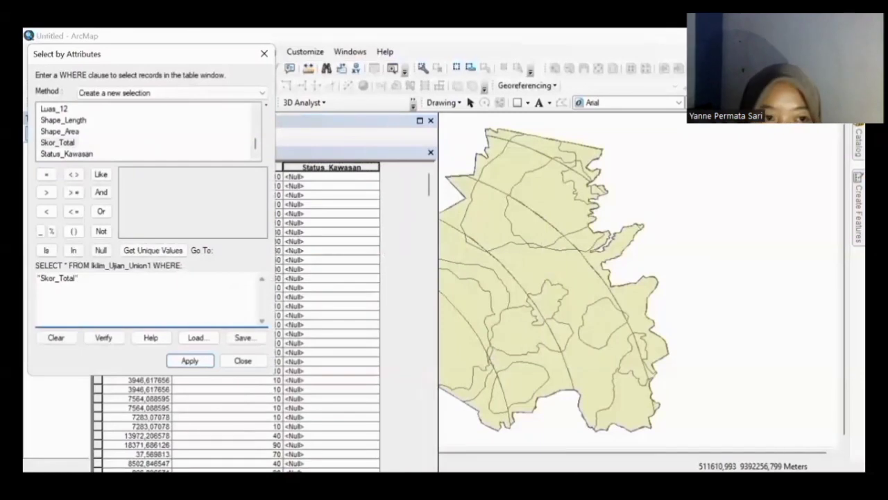
{"action": "type", "text": ">1"}
{"action": "left_click", "coordinate": [197, 362]}
{"action": "right_click", "coordinate": [315, 171]}
{"action": "left_click", "coordinate": [133, 56]}
{"action": "left_click", "coordinate": [132, 55]}
{"action": "left_click", "coordinate": [178, 362]}
Step: Rewrite the query as "Skor_Total" <=174 AND "Skor_Total" >124
{"action": "left_click", "coordinate": [150, 48]}
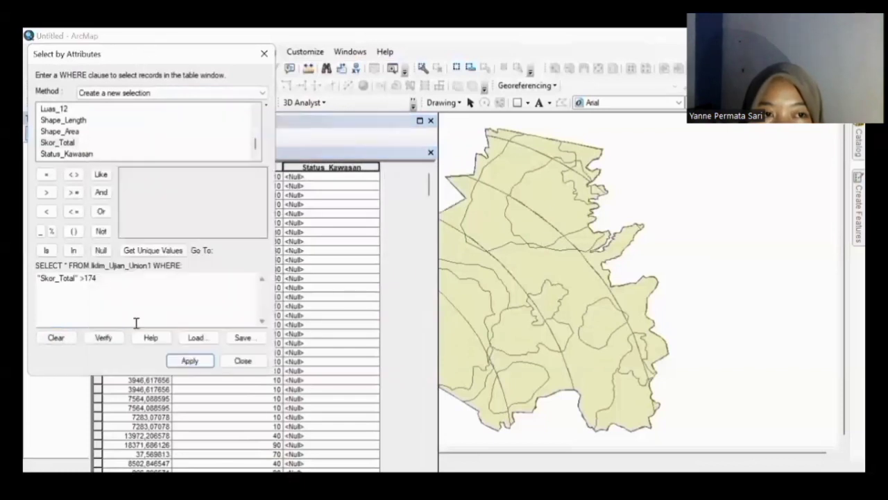
{"action": "left_click", "coordinate": [100, 279]}
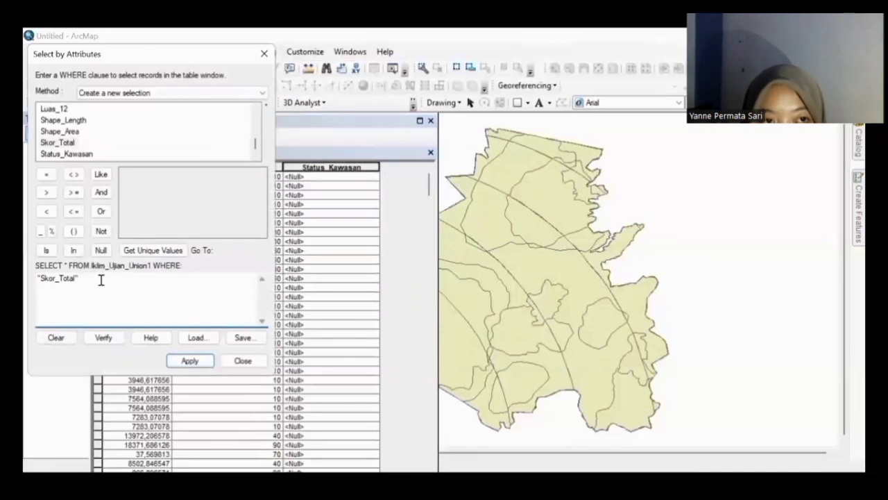
{"action": "left_click", "coordinate": [74, 211]}
{"action": "type", "text": "174"}
{"action": "left_click", "coordinate": [101, 192]}
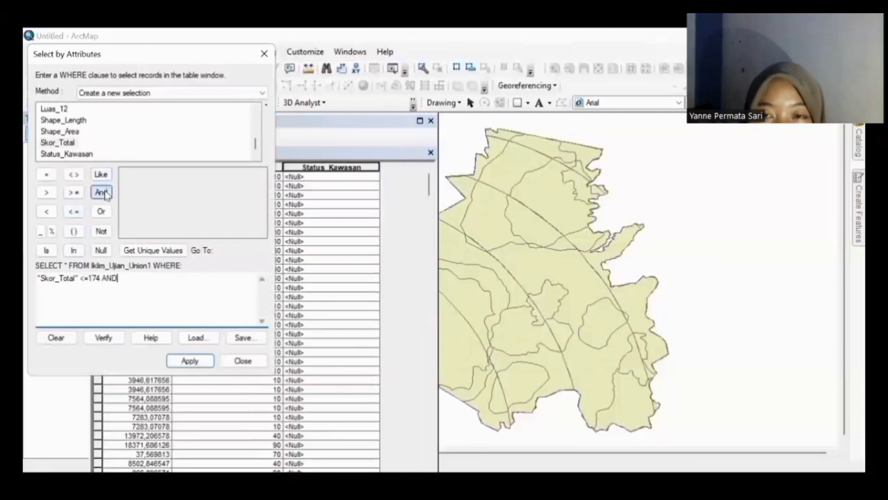
{"action": "double_click", "coordinate": [57, 142]}
{"action": "left_click", "coordinate": [123, 278]}
{"action": "key", "text": "BackSpace"}
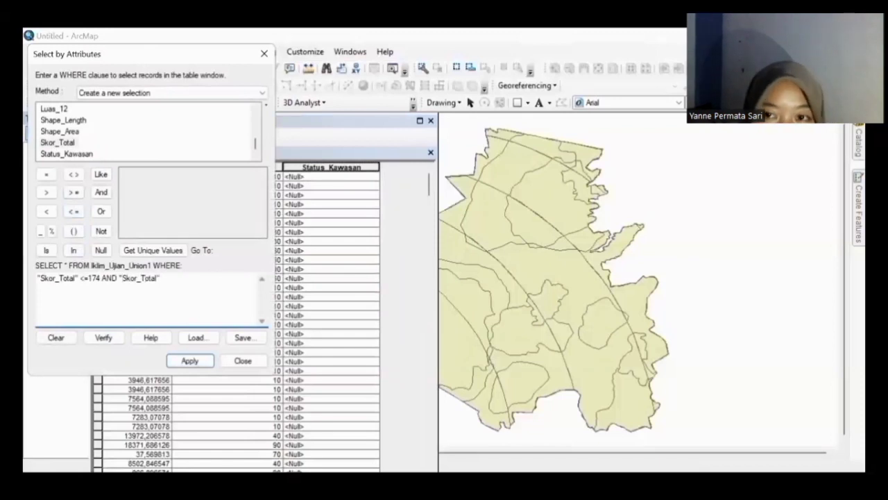
{"action": "left_click", "coordinate": [45, 192]}
{"action": "type", "text": "124"}
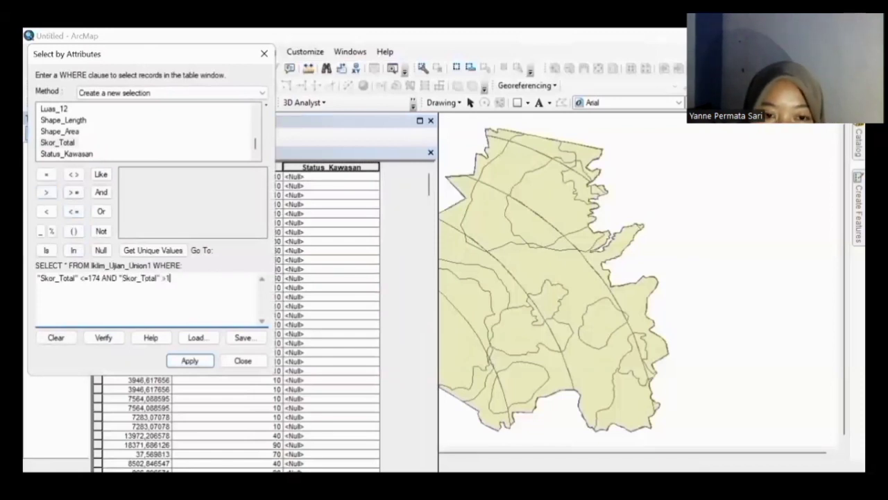
Step: Apply the query to select the records with Skor_Total between 124 and 174
{"action": "left_click", "coordinate": [189, 360]}
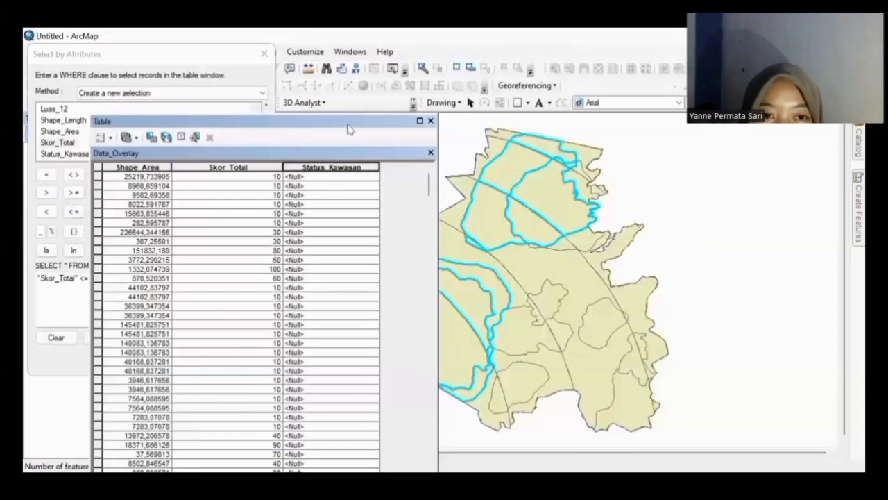
{"action": "left_click_drag", "start_coordinate": [349, 129], "coordinate": [387, 46]}
{"action": "scroll", "coordinate": [457, 228], "scroll_direction": "down", "scroll_amount": 10}
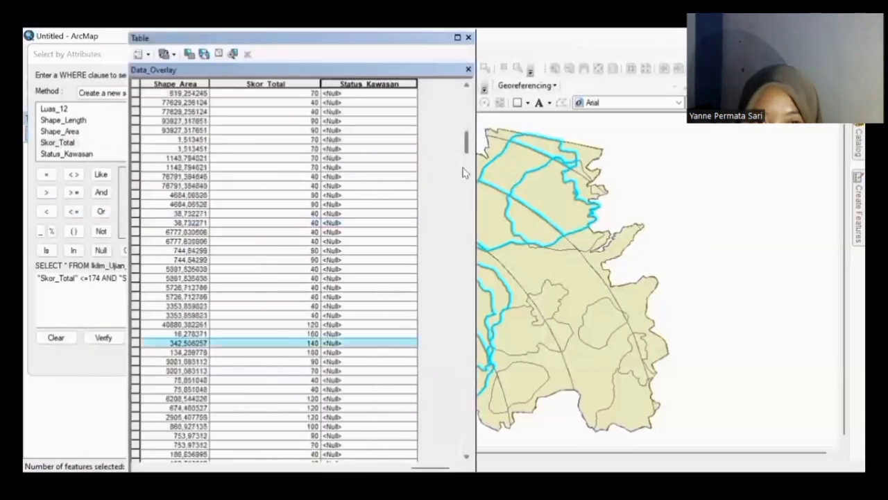
{"action": "scroll", "coordinate": [457, 228], "scroll_direction": "down", "scroll_amount": 15}
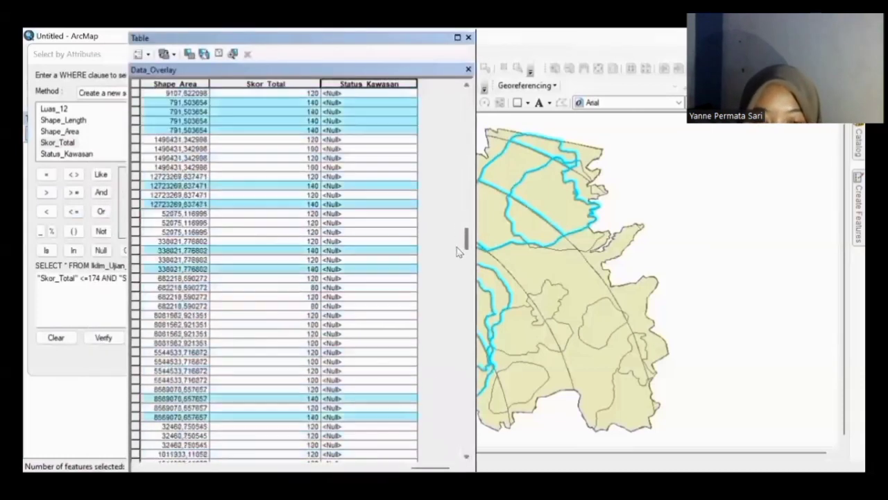
{"action": "scroll", "coordinate": [456, 305], "scroll_direction": "down", "scroll_amount": 15}
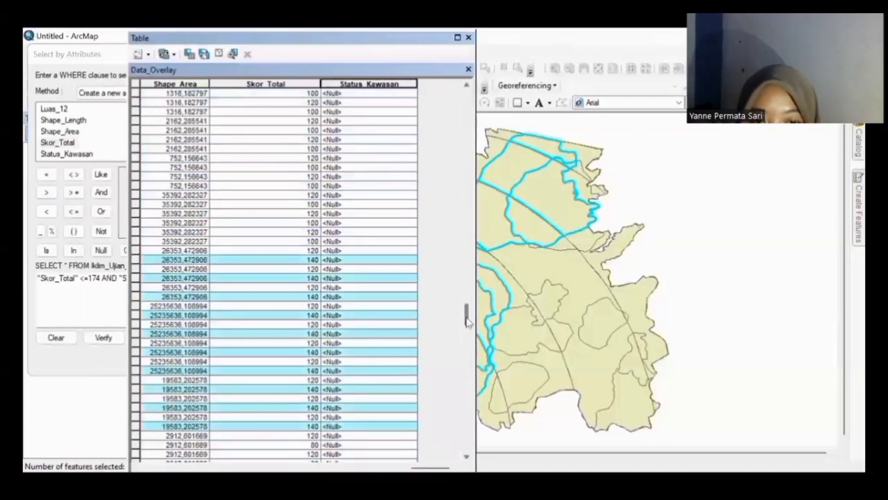
{"action": "left_click_drag", "start_coordinate": [471, 260], "coordinate": [467, 88]}
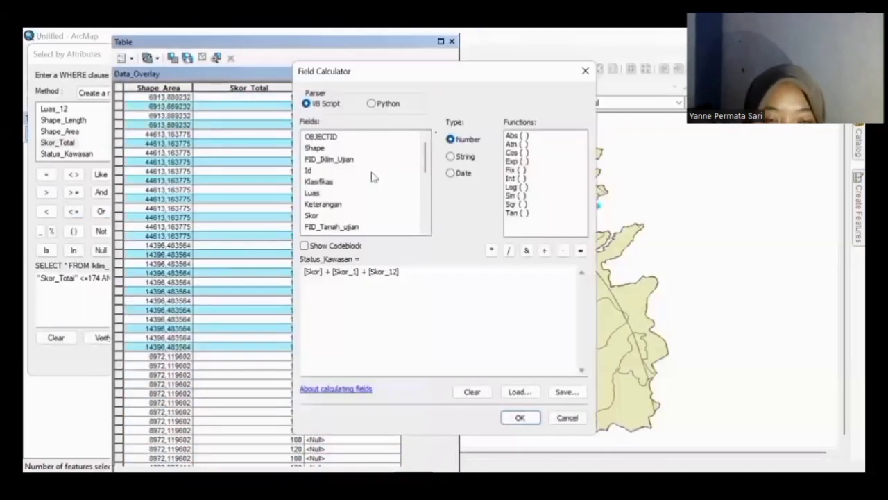
Step: Set Status_Kawasan of the selected records to the string "Hutan Produksi Terbatas"
{"action": "left_click", "coordinate": [451, 157]}
{"action": "left_click_drag", "start_coordinate": [414, 272], "coordinate": [282, 254]}
{"action": "type", "text": "1"}
{"action": "type", "text": "\"Hutan Produksi Terbatas"}
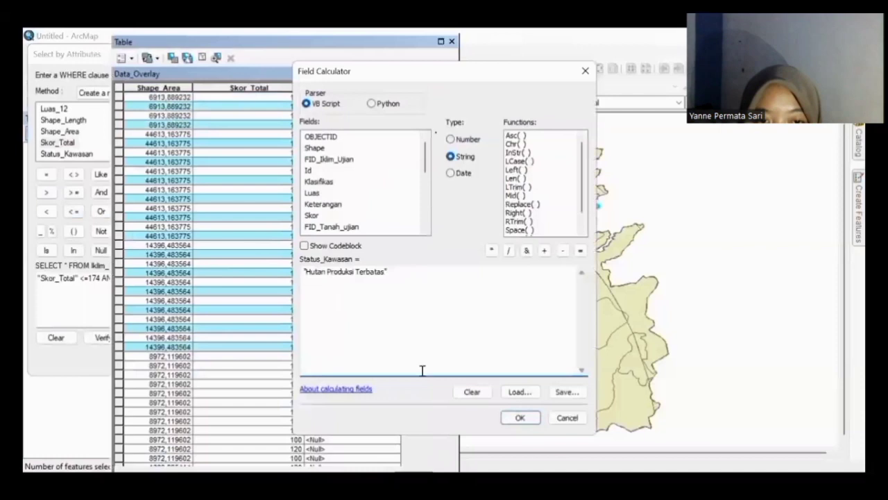
{"action": "left_click", "coordinate": [517, 420]}
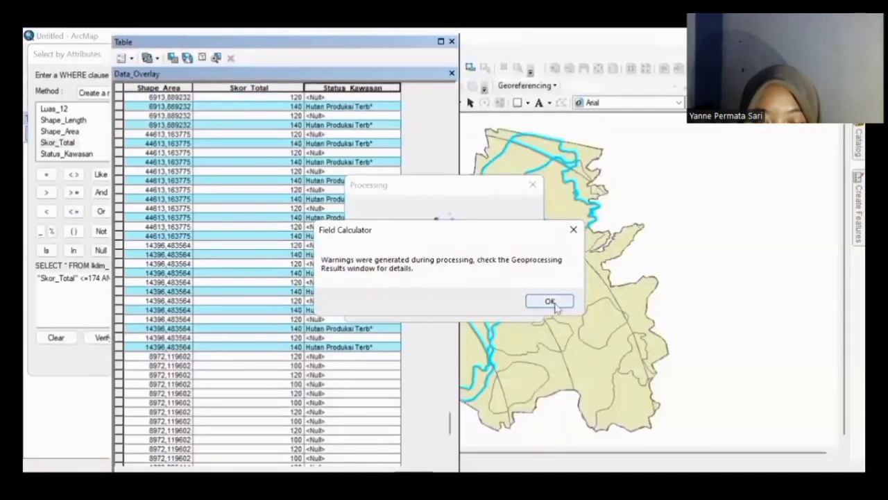
{"action": "left_click", "coordinate": [551, 302]}
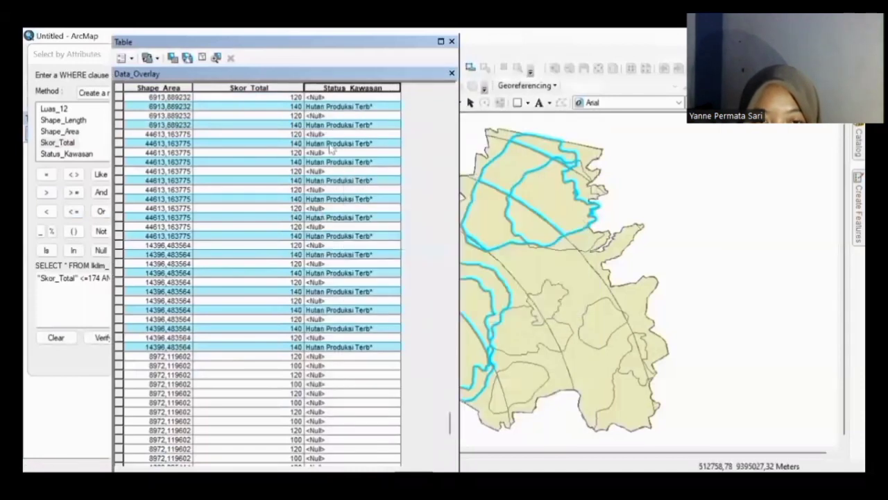
Step: Use Field Calculator to fill the remaining Status_Kawasan values with 'Hutan Produksi Tetap'
{"action": "right_click", "coordinate": [333, 89]}
{"action": "left_click", "coordinate": [383, 175]}
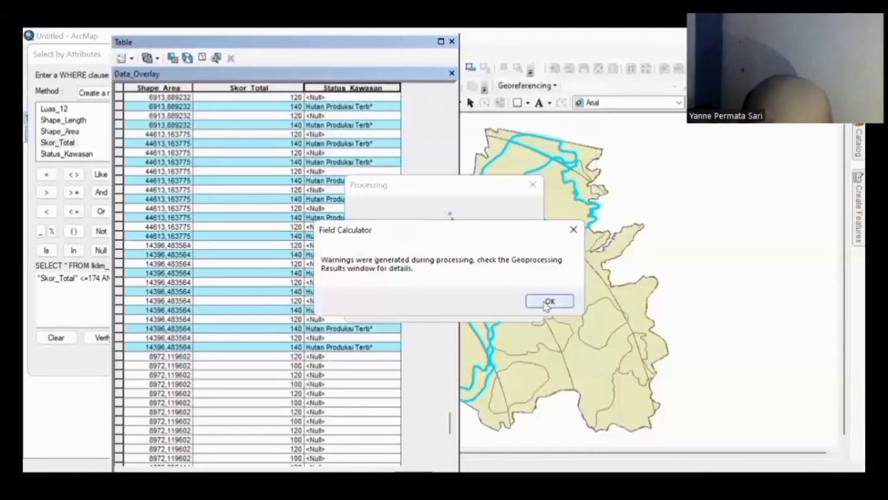
{"action": "left_click", "coordinate": [547, 303]}
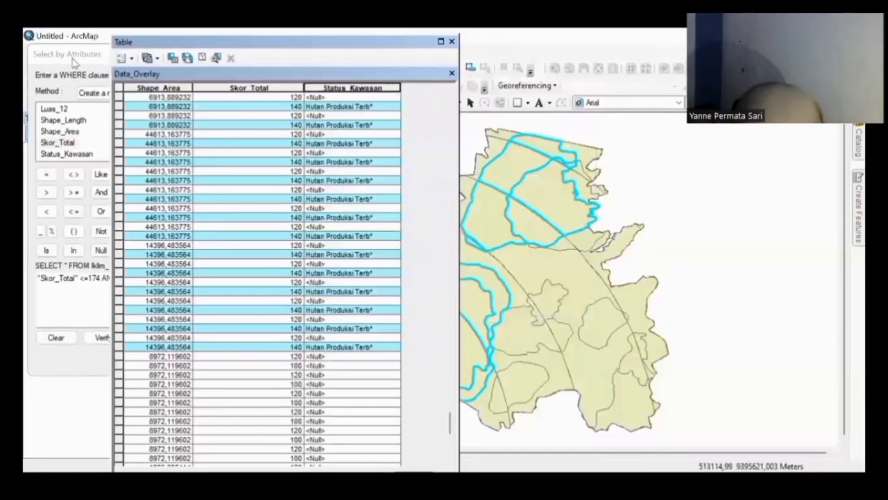
Step: Bring the attribute table forward and widen it to show more columns
{"action": "left_click", "coordinate": [75, 57]}
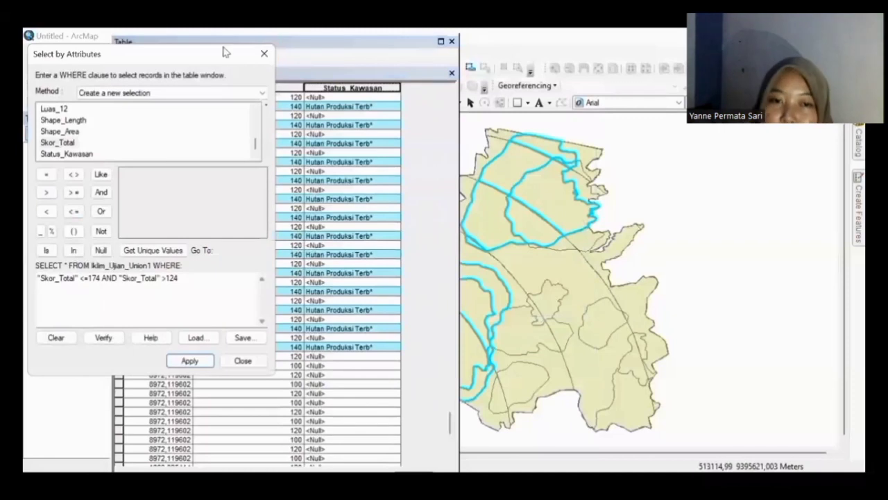
{"action": "left_click", "coordinate": [366, 109]}
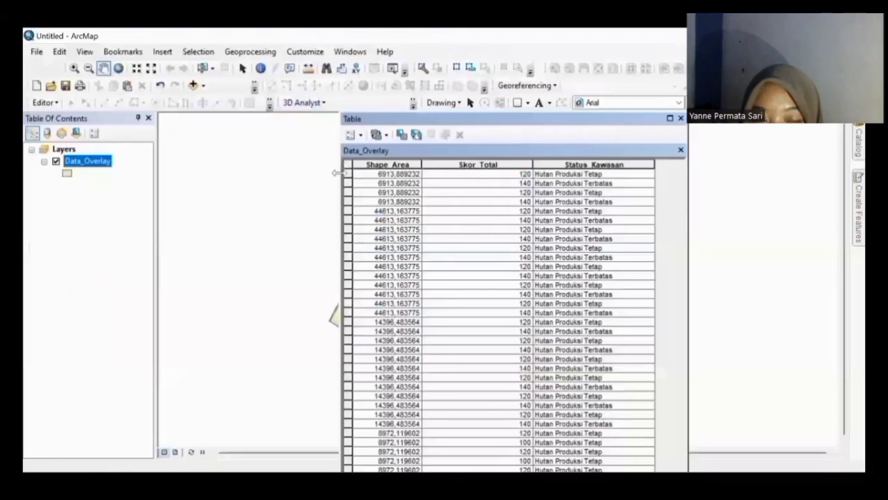
{"action": "left_click_drag", "start_coordinate": [340, 174], "coordinate": [142, 163]}
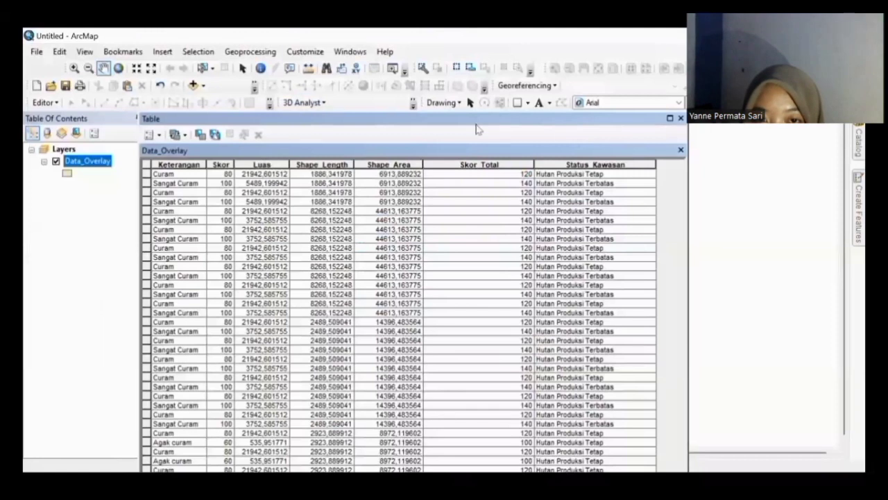
Step: Symbolise Data_Overlay by unique Status_Kawasan values with all values added and a green colour ramp
{"action": "left_click", "coordinate": [681, 118]}
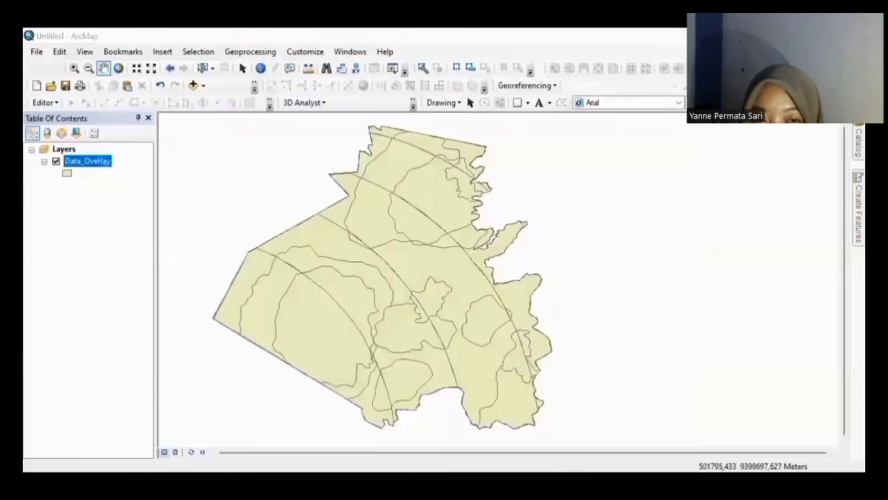
{"action": "right_click", "coordinate": [104, 161]}
{"action": "left_click", "coordinate": [146, 436]}
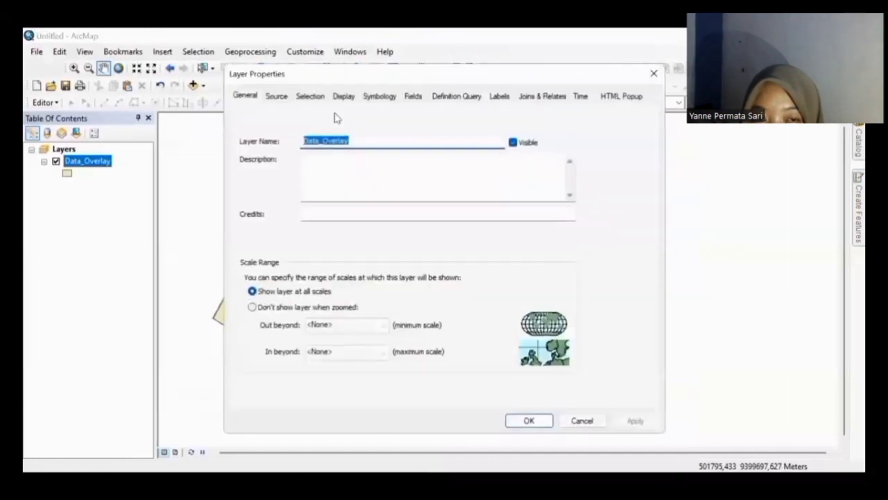
{"action": "left_click", "coordinate": [373, 97]}
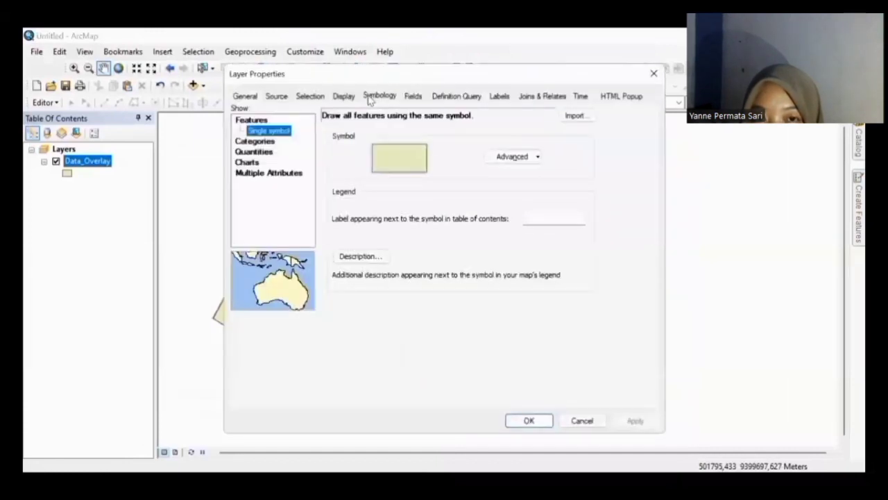
{"action": "left_click", "coordinate": [261, 141]}
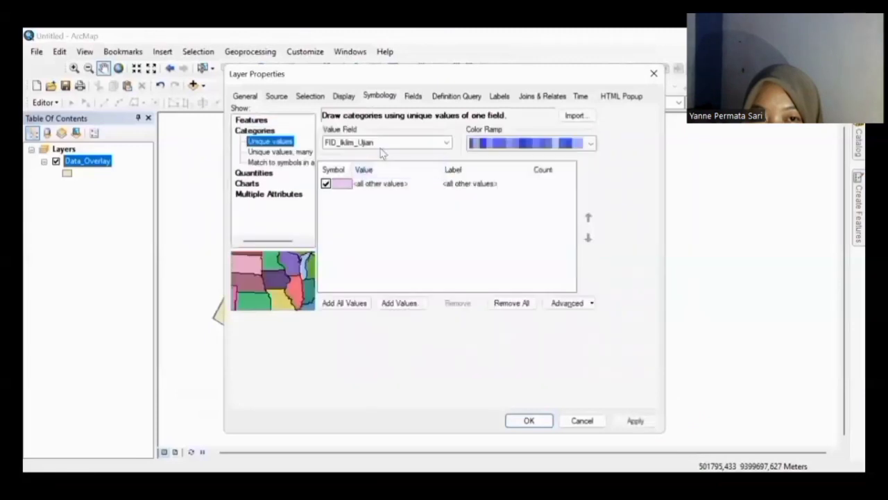
{"action": "left_click", "coordinate": [387, 144]}
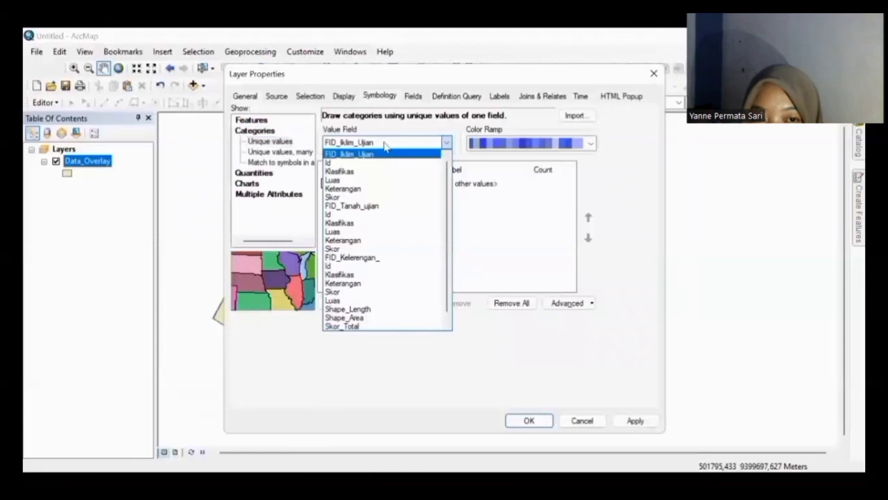
{"action": "scroll", "coordinate": [421, 328], "scroll_direction": "down", "scroll_amount": 1}
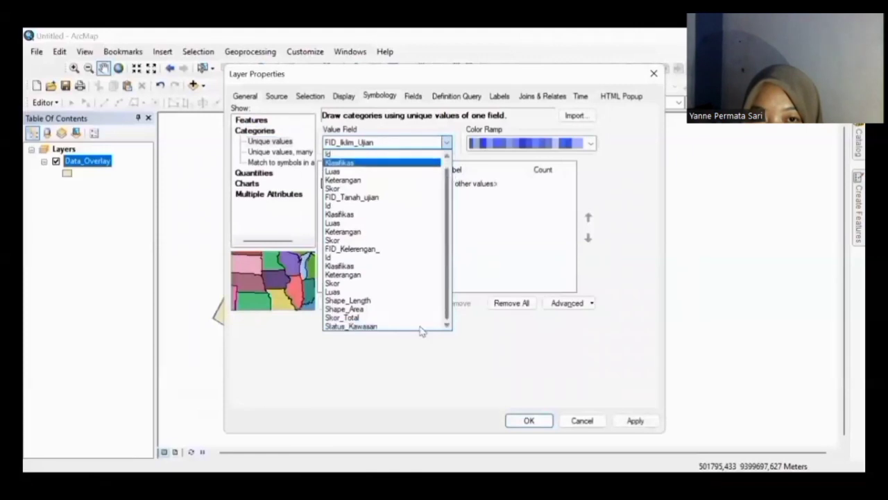
{"action": "left_click", "coordinate": [407, 326]}
{"action": "left_click", "coordinate": [364, 306]}
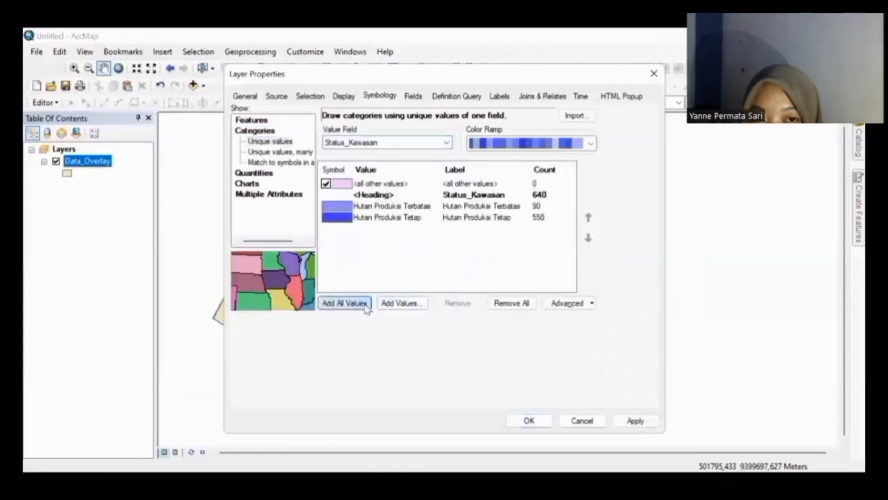
{"action": "left_click", "coordinate": [590, 144]}
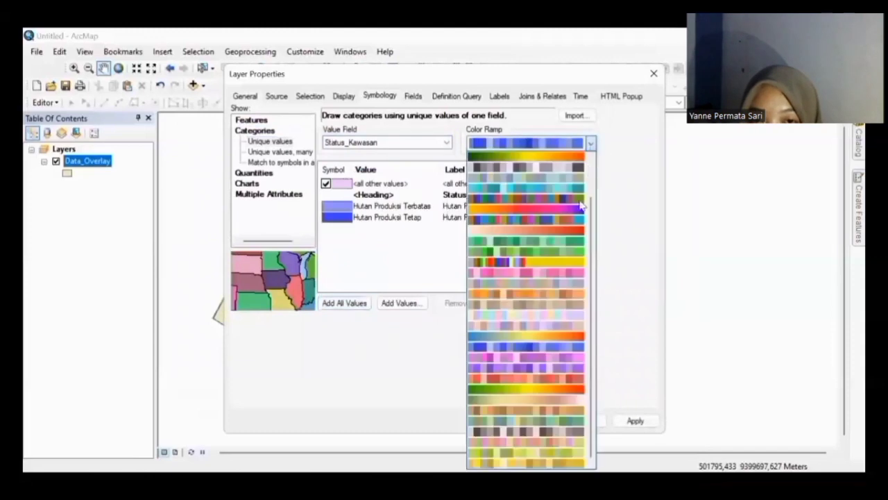
{"action": "left_click", "coordinate": [550, 252]}
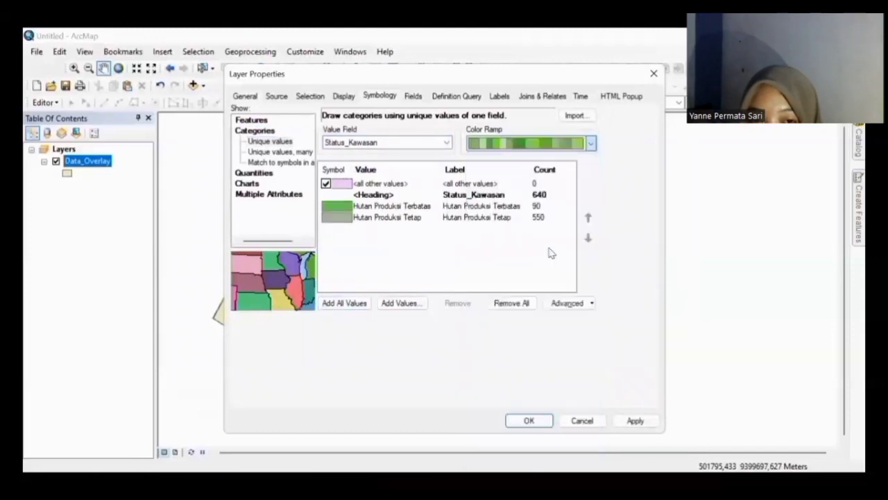
{"action": "left_click", "coordinate": [529, 421]}
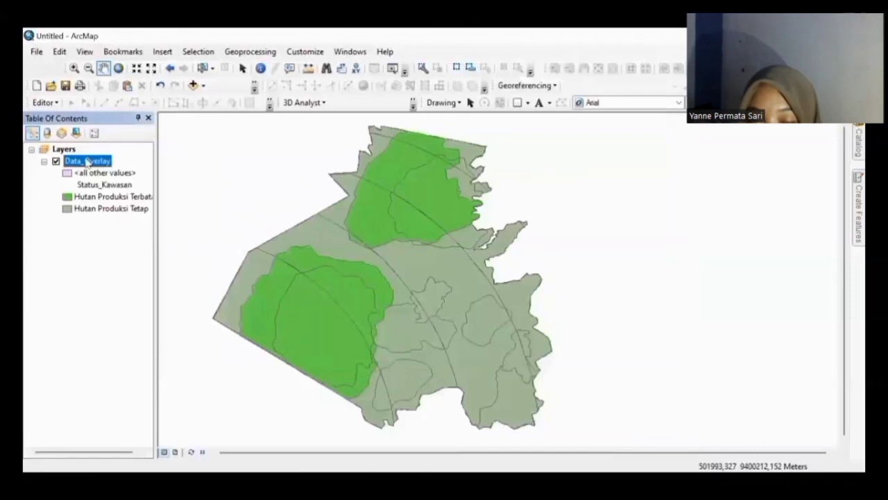
Step: Turn on Data_Overlay labels using the Status_Kawasan field with duplicate labels removed
{"action": "right_click", "coordinate": [88, 161]}
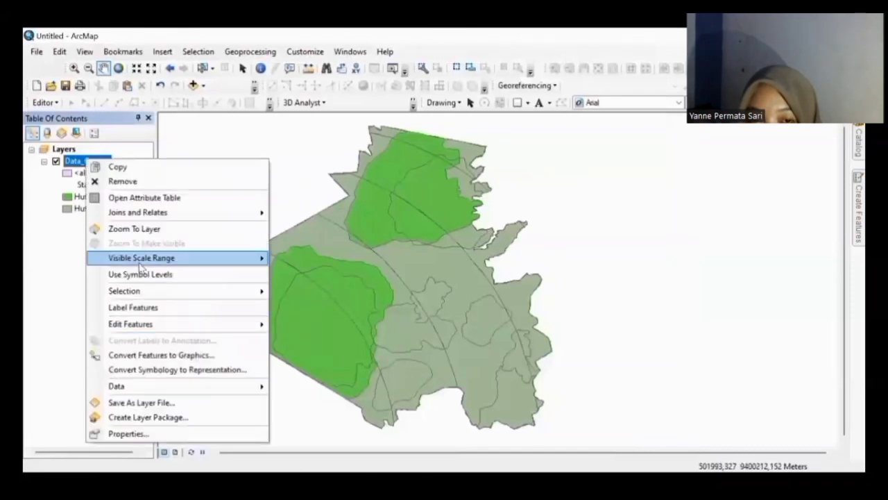
{"action": "left_click", "coordinate": [153, 307]}
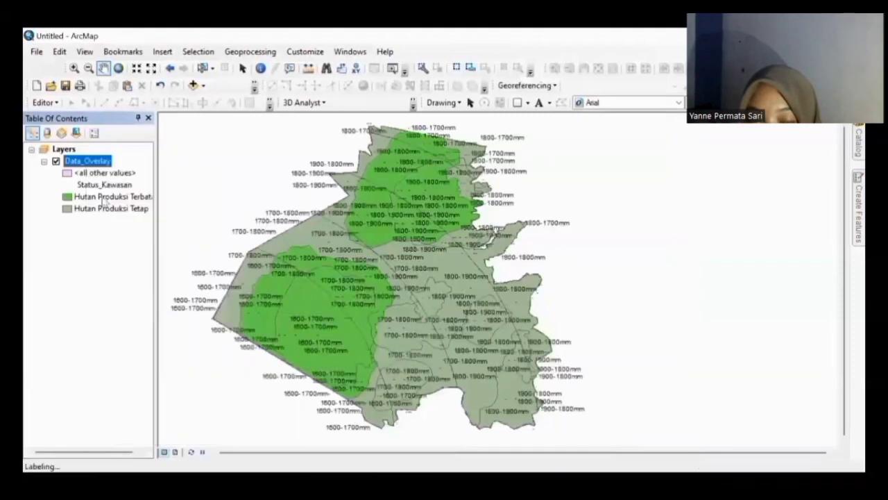
{"action": "right_click", "coordinate": [101, 160]}
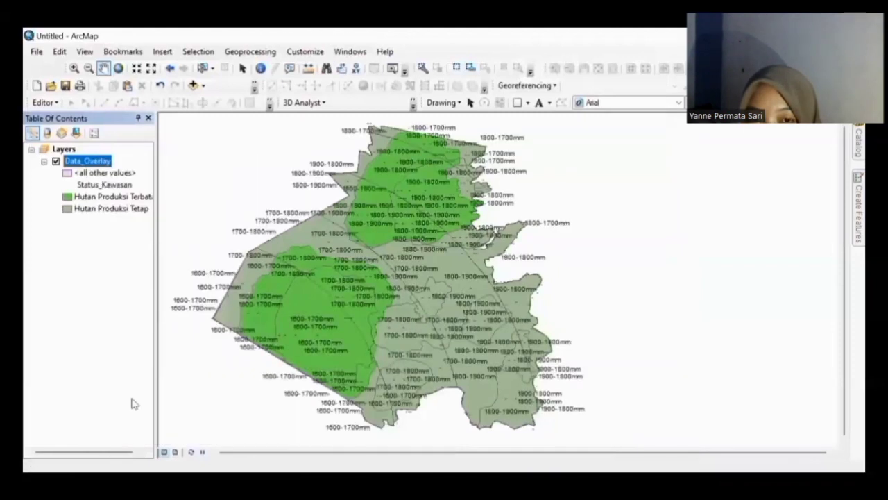
{"action": "left_click", "coordinate": [137, 433]}
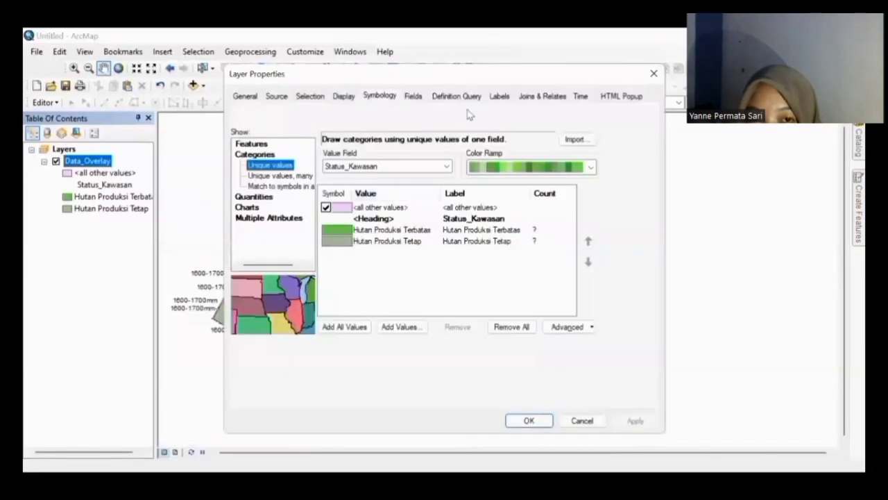
{"action": "left_click", "coordinate": [499, 97]}
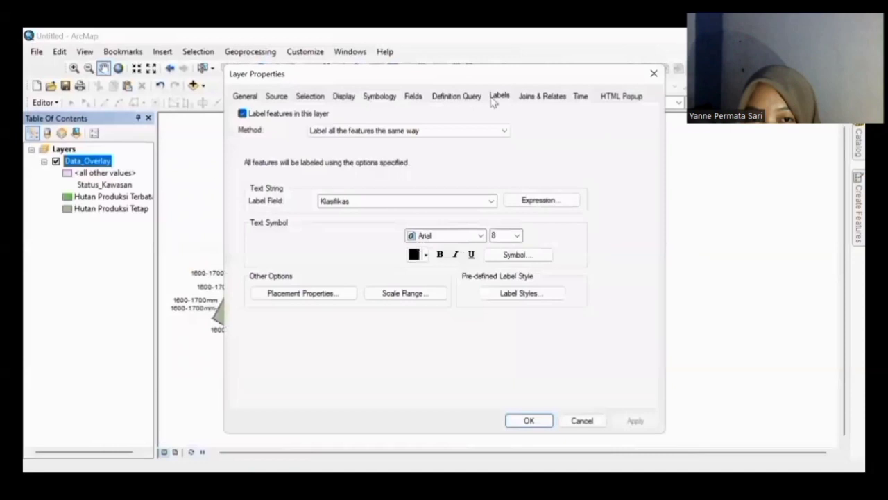
{"action": "left_click", "coordinate": [352, 201]}
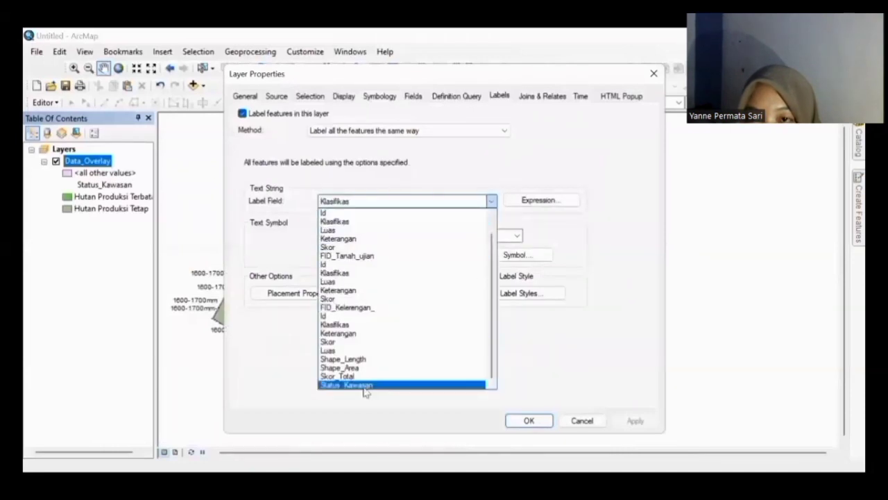
{"action": "left_click", "coordinate": [364, 385]}
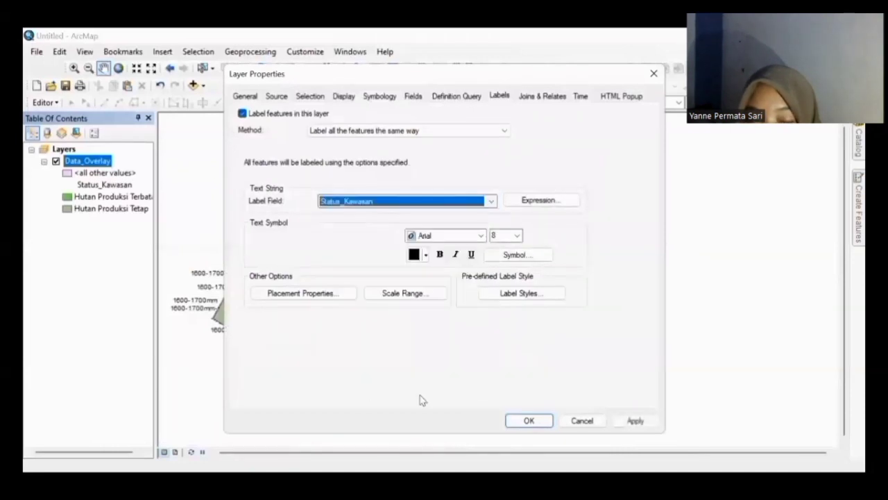
{"action": "left_click", "coordinate": [341, 291]}
{"action": "left_click", "coordinate": [344, 323]}
{"action": "left_click", "coordinate": [516, 413]}
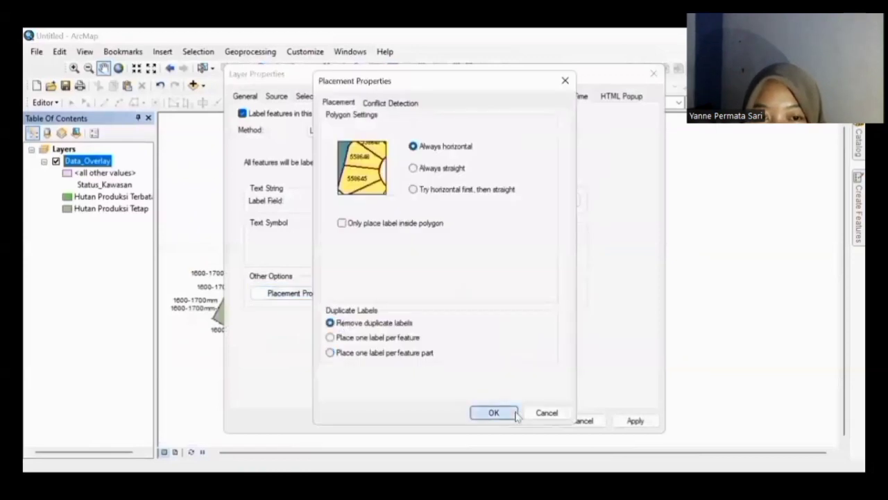
{"action": "left_click", "coordinate": [528, 419]}
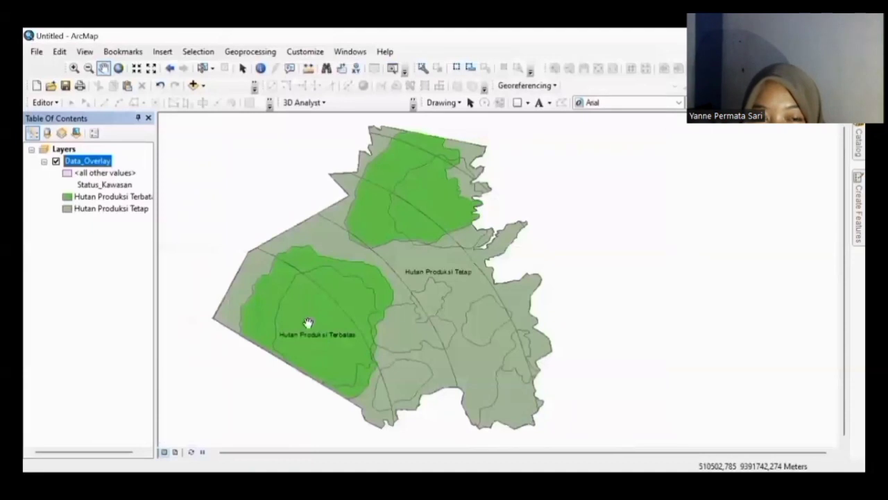
Step: Shift the map view slightly right and bring up the File menu for page setup
{"action": "left_click_drag", "start_coordinate": [308, 323], "coordinate": [332, 328]}
{"action": "right_click", "coordinate": [103, 161]}
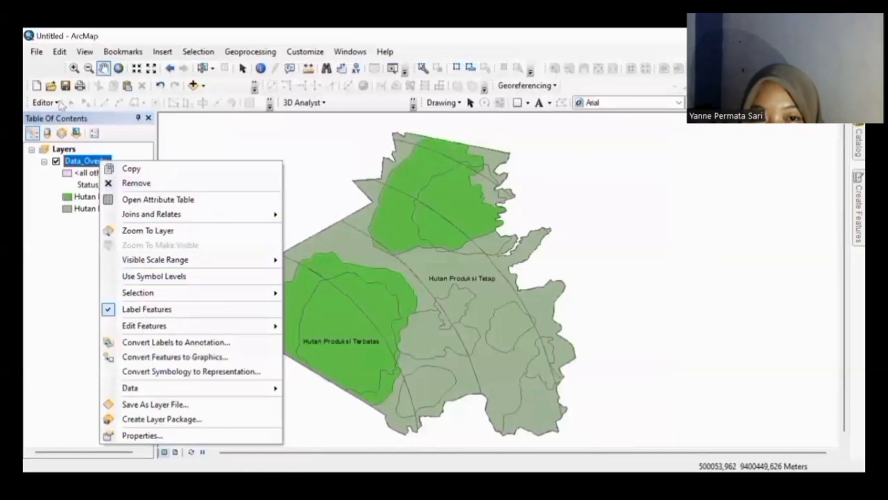
{"action": "left_click", "coordinate": [37, 52]}
Step: In Page and Print Setup, choose A4 paper with Landscape orientation and confirm
{"action": "left_click", "coordinate": [120, 211]}
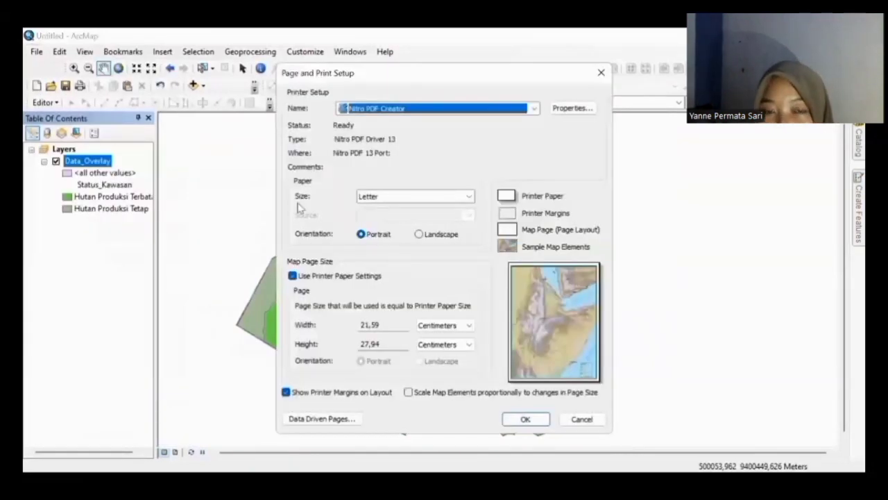
{"action": "left_click", "coordinate": [451, 197]}
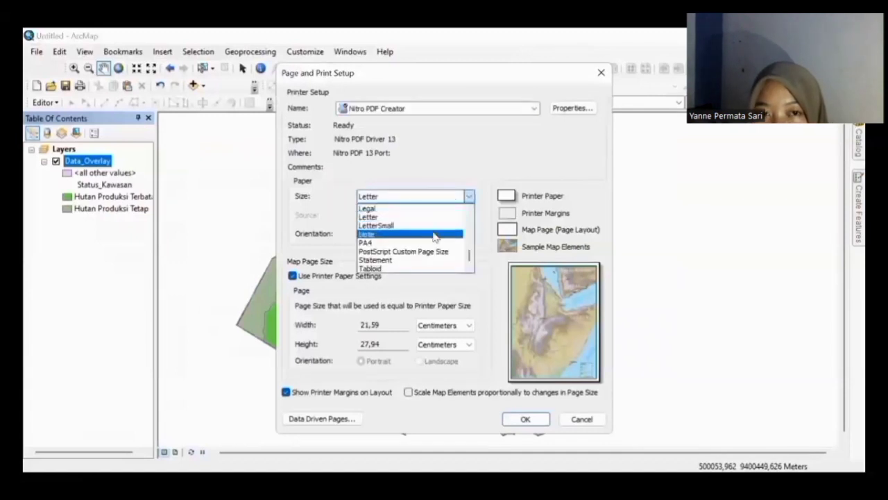
{"action": "scroll", "coordinate": [469, 255], "scroll_direction": "up", "scroll_amount": 5}
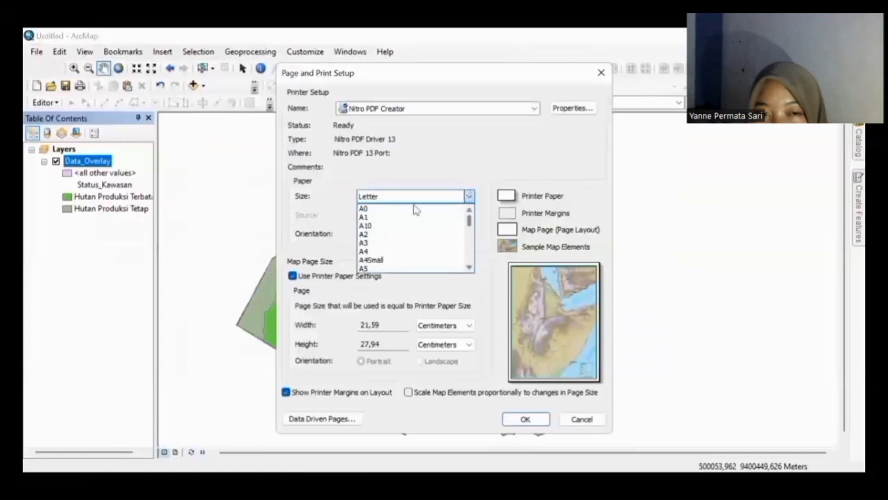
{"action": "left_click", "coordinate": [372, 256]}
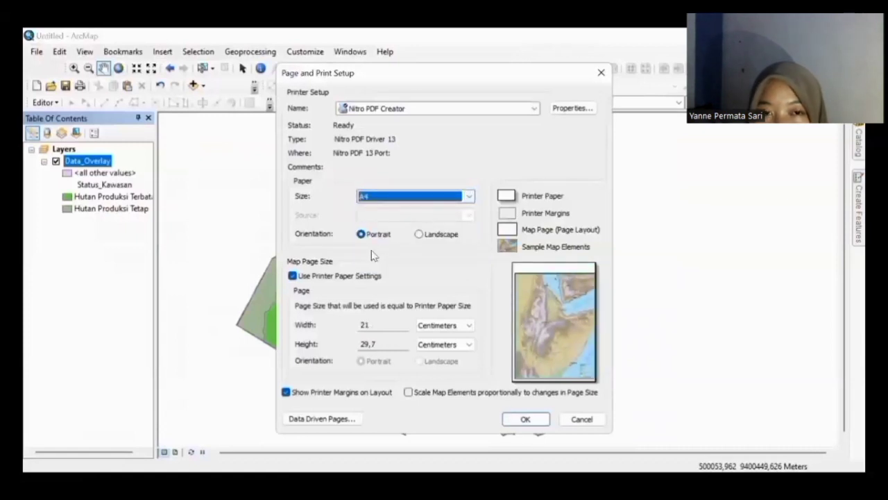
{"action": "left_click", "coordinate": [422, 236]}
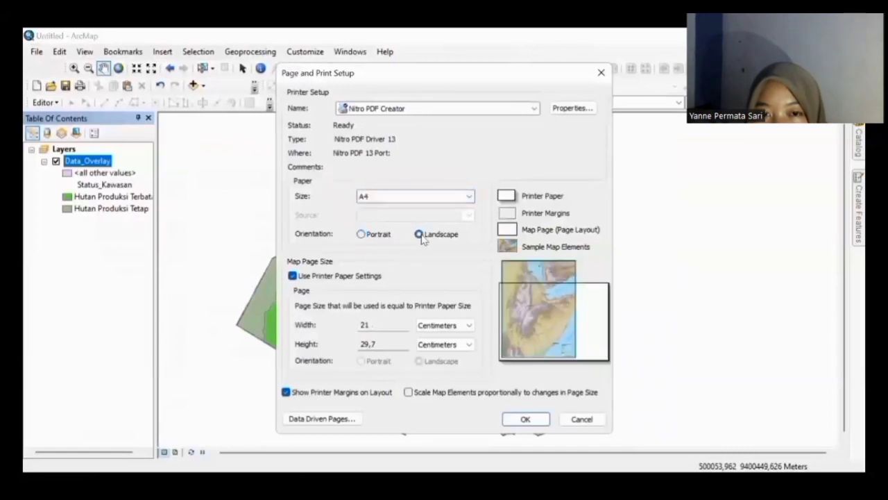
{"action": "left_click", "coordinate": [360, 235]}
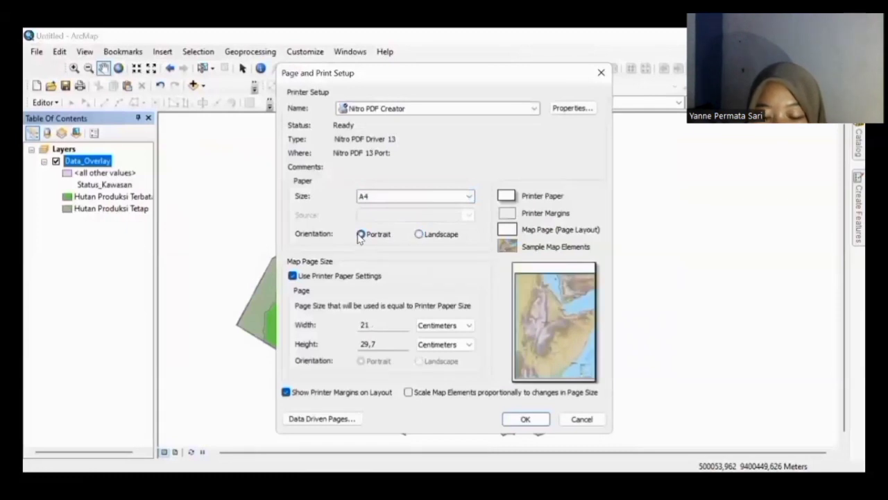
{"action": "left_click", "coordinate": [419, 234]}
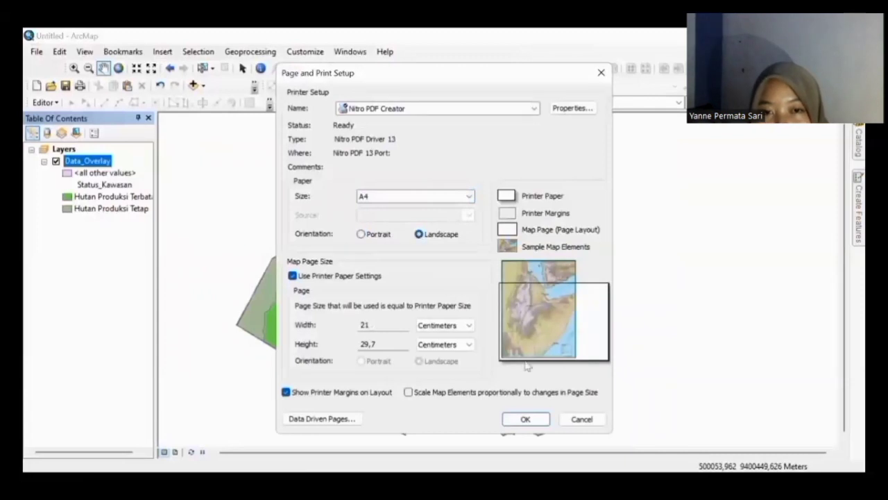
{"action": "left_click", "coordinate": [519, 420]}
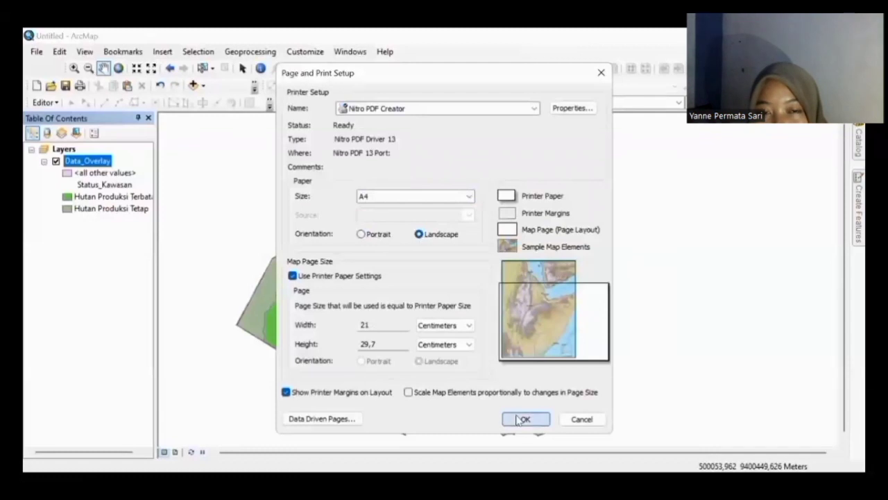
Step: Switch to Layout View and enter the title 'PETA PENENTUAN KAWASAN TAMAN HUTAN RAYA WAN ABDUL RACHMAN'
{"action": "left_click", "coordinate": [84, 55]}
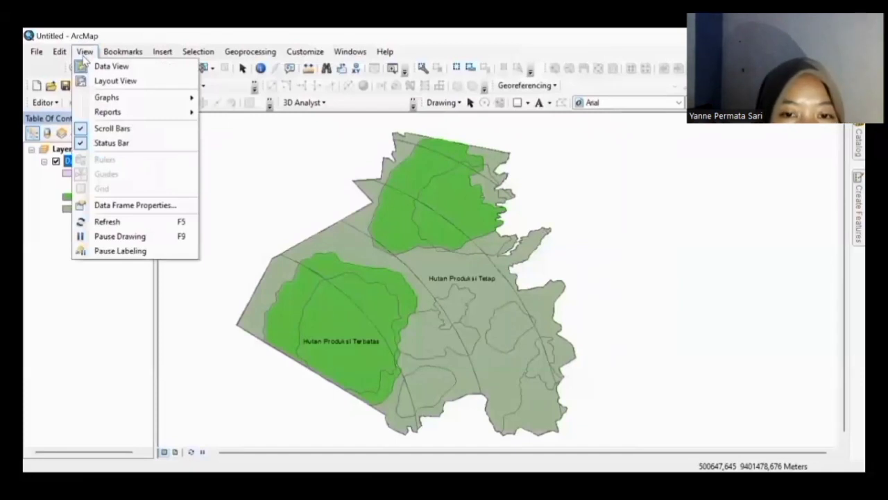
{"action": "left_click", "coordinate": [106, 80]}
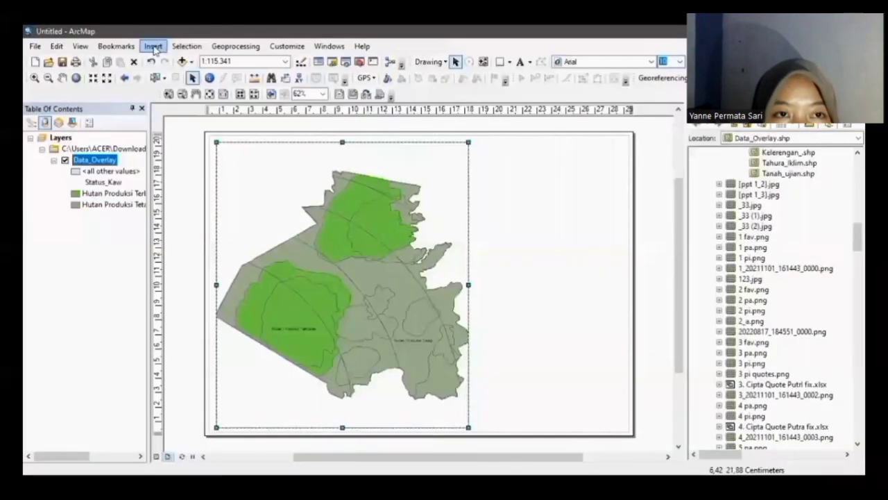
{"action": "left_click", "coordinate": [154, 47]}
{"action": "left_click", "coordinate": [178, 75]}
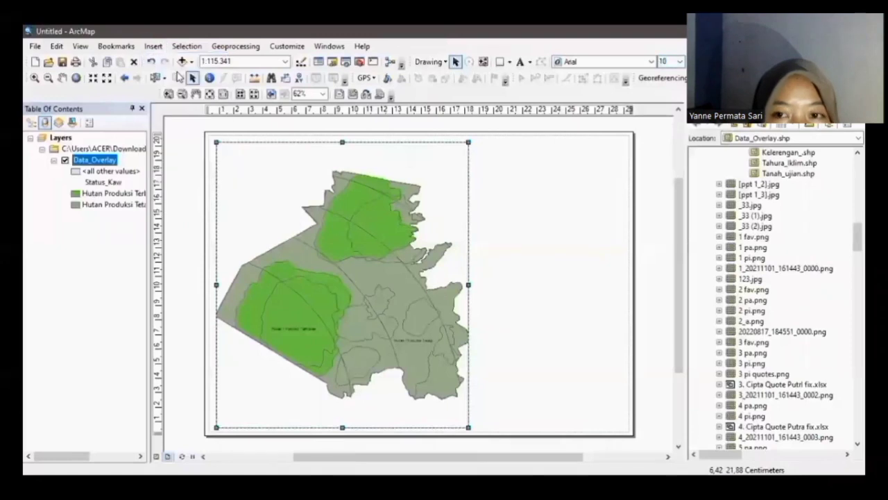
{"action": "type", "text": "PETA"}
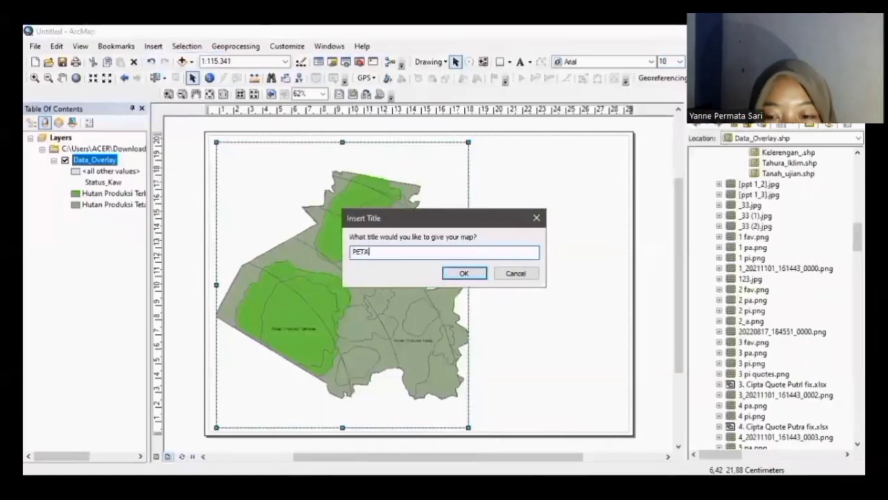
{"action": "type", "text": " PENEN"}
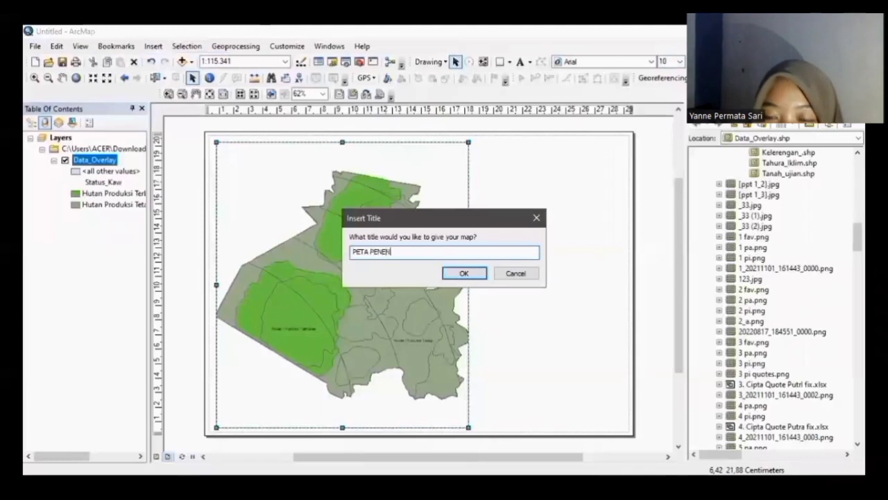
{"action": "type", "text": "TUAN"}
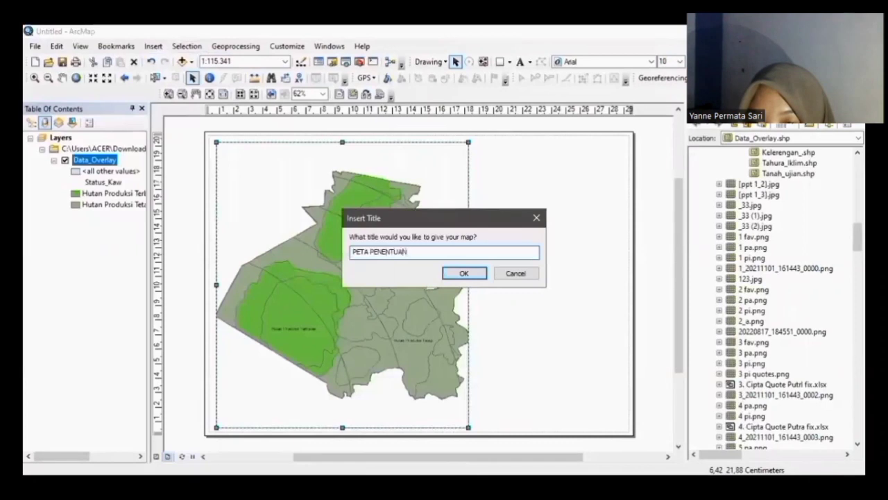
{"action": "type", "text": " KAWASAN"}
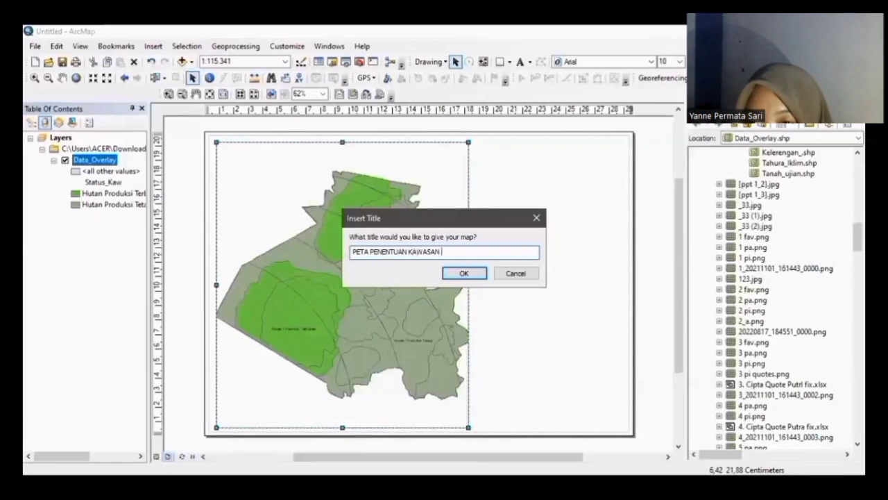
{"action": "type", "text": " TAMAN"}
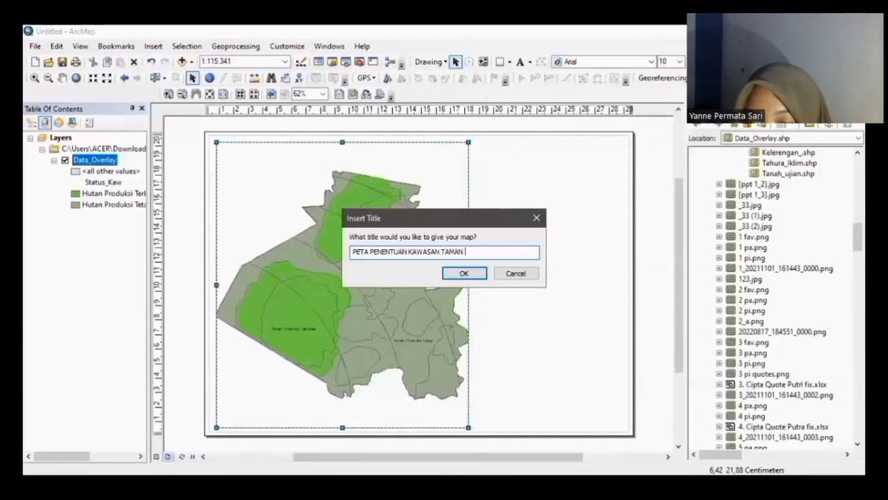
{"action": "type", "text": " HUTAN RAYA"}
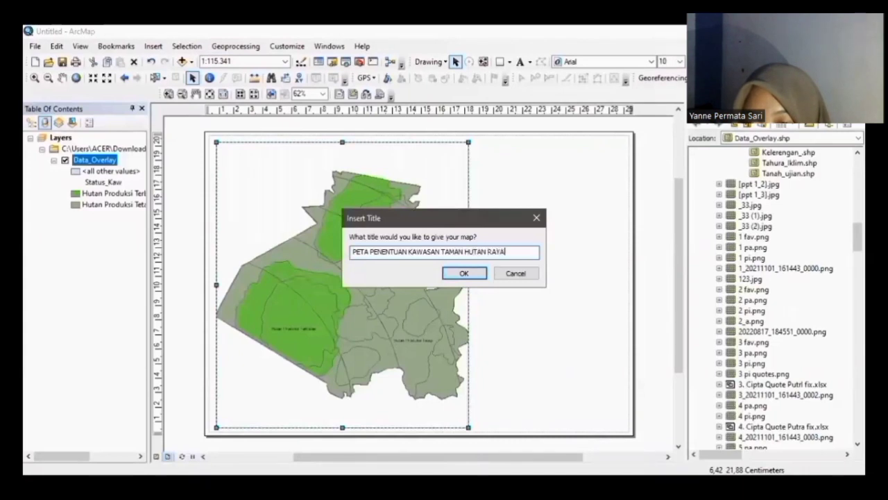
{"action": "type", "text": " WAN ABDU"}
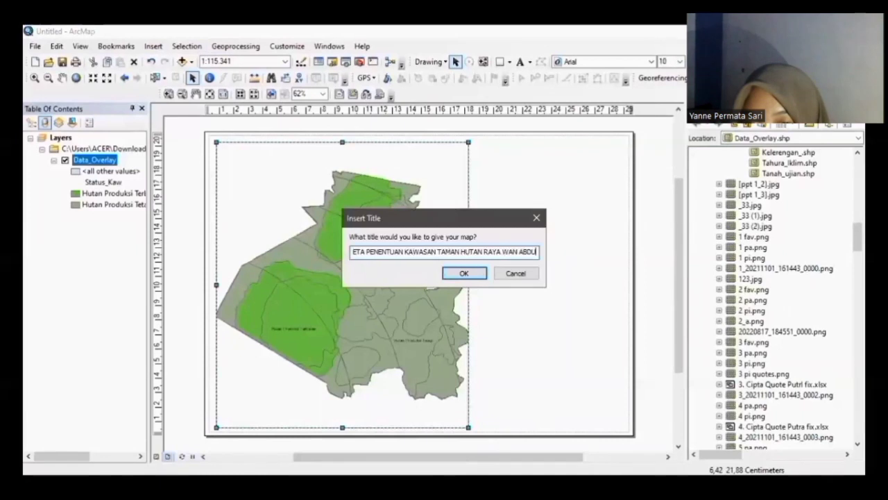
{"action": "type", "text": "L RAHMAN"}
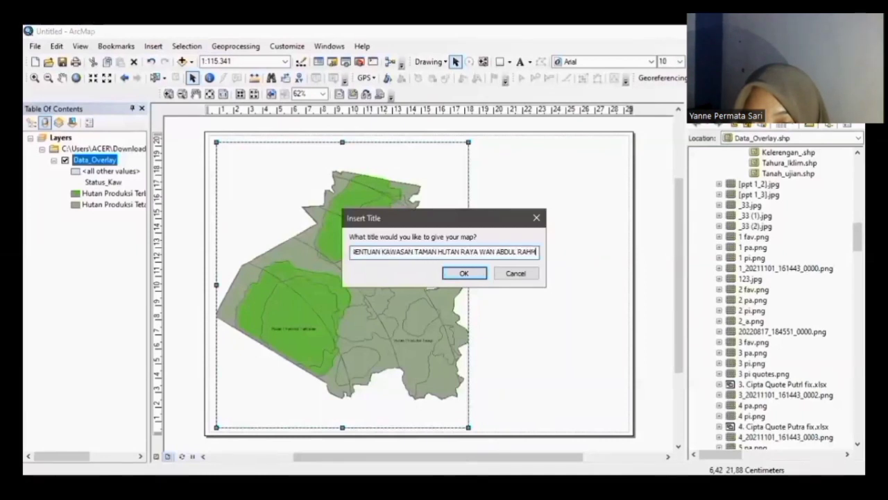
{"action": "key", "text": "BackSpace"}
{"action": "key", "text": "BackSpace"}
{"action": "key", "text": "BackSpace"}
{"action": "key", "text": "BackSpace"}
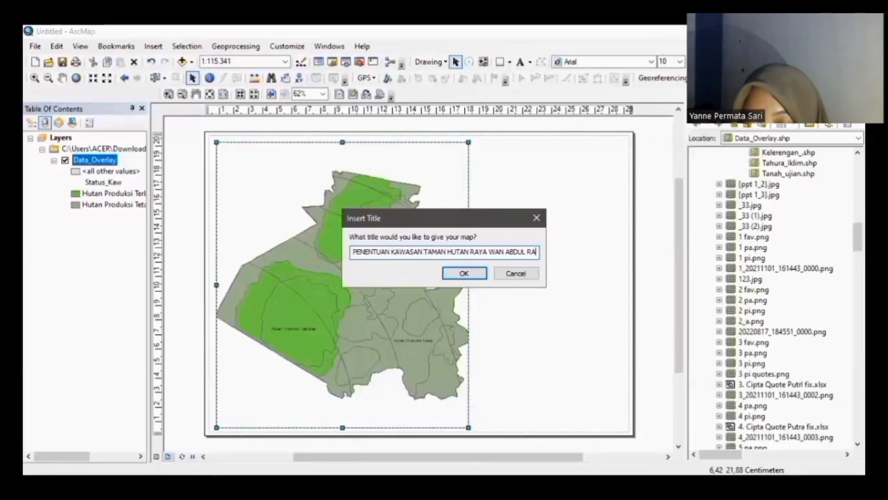
{"action": "type", "text": "CHMAN"}
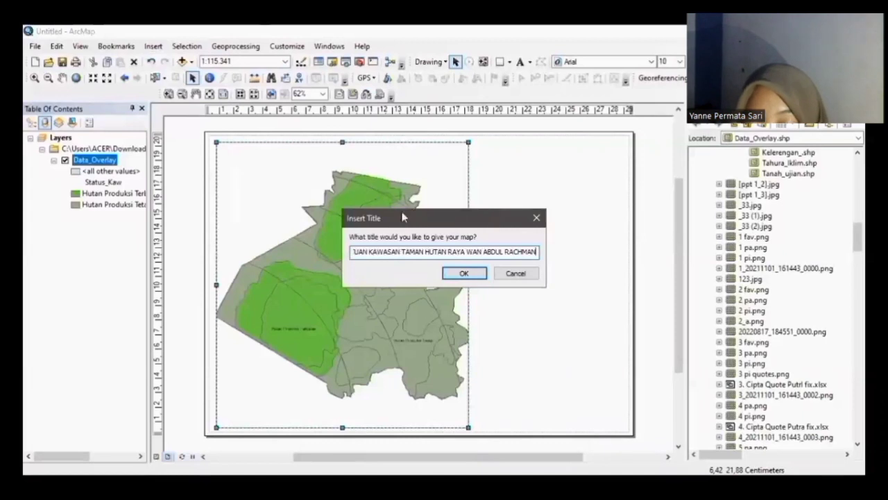
Step: Confirm the Insert Title box to add the title to the layout
{"action": "left_click", "coordinate": [459, 274]}
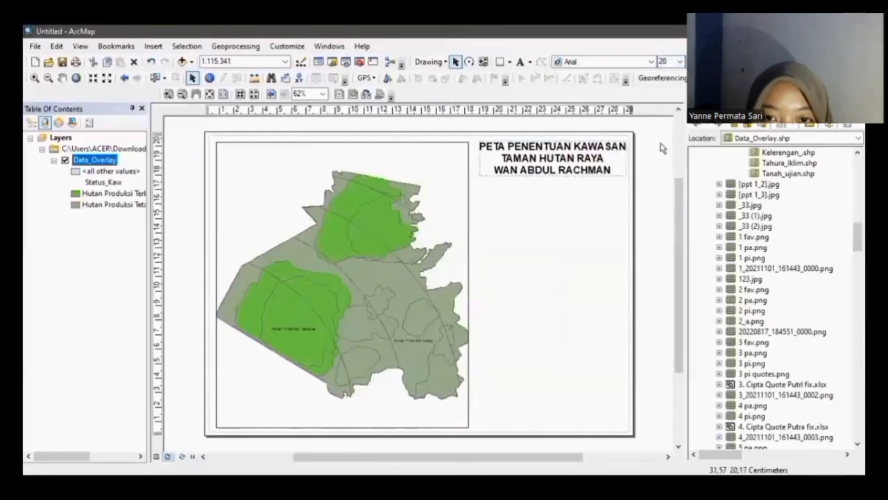
Step: Insert an ESRI North arrow below the title
{"action": "left_click", "coordinate": [153, 45]}
{"action": "left_click", "coordinate": [182, 145]}
{"action": "left_click", "coordinate": [247, 306]}
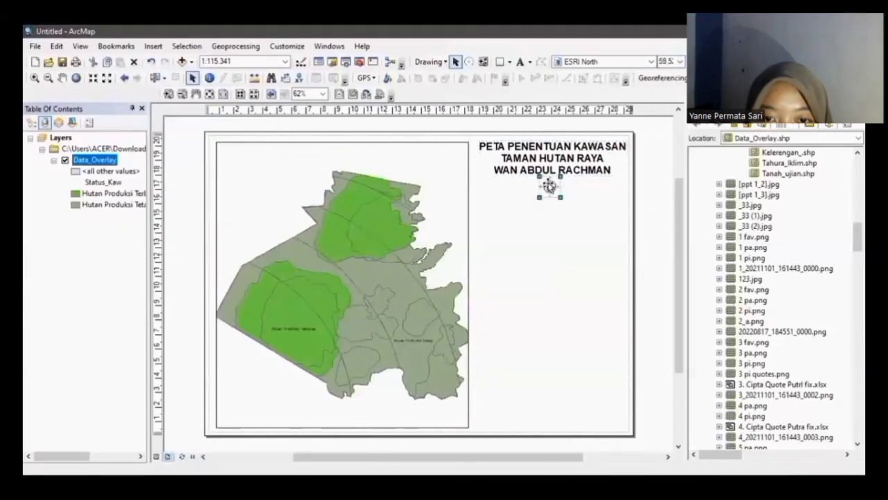
Step: Add an Alternating Scale Bar 1 and set its unit label to Km
{"action": "left_click", "coordinate": [527, 263]}
{"action": "left_click", "coordinate": [153, 46]}
{"action": "left_click", "coordinate": [183, 161]}
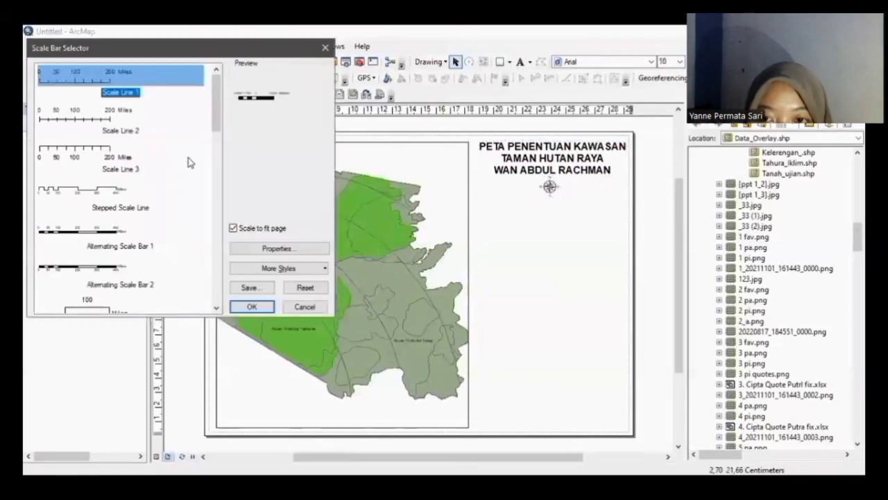
{"action": "double_click", "coordinate": [95, 235]}
{"action": "right_click", "coordinate": [574, 202]}
{"action": "left_click", "coordinate": [601, 414]}
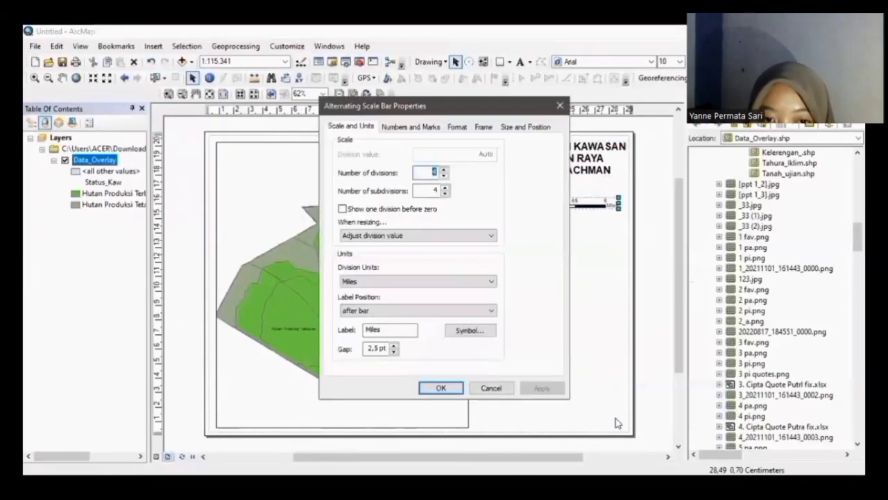
{"action": "double_click", "coordinate": [366, 330]}
{"action": "type", "text": "Km"}
{"action": "left_click", "coordinate": [440, 387]}
Step: Insert a legend titled KETERANGAN and finish the wizard, dismissing the caption warning
{"action": "left_click", "coordinate": [154, 46]}
{"action": "left_click", "coordinate": [180, 131]}
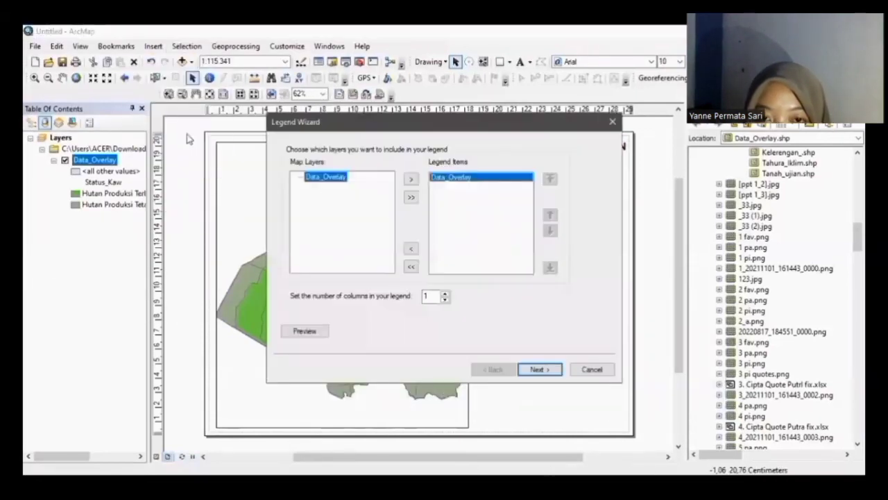
{"action": "left_click", "coordinate": [536, 370]}
{"action": "type", "text": "KETERANGAN"}
{"action": "left_click", "coordinate": [536, 371]}
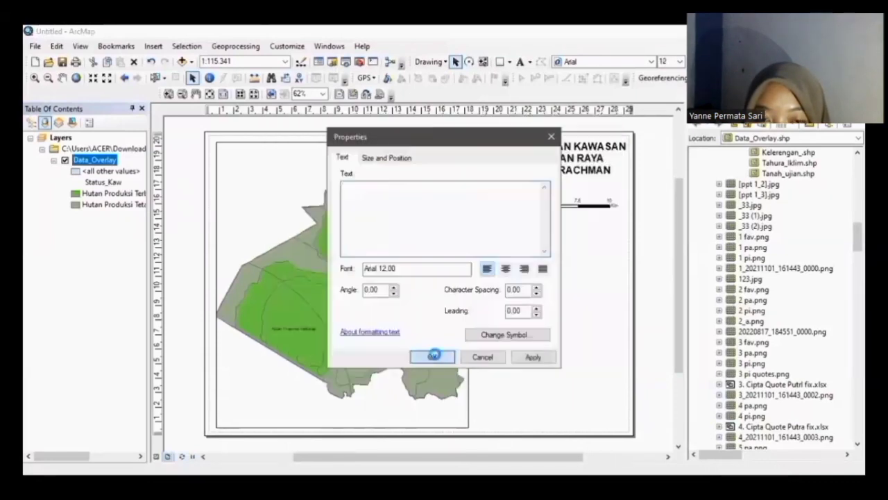
{"action": "left_click", "coordinate": [433, 355]}
{"action": "left_click", "coordinate": [499, 299]}
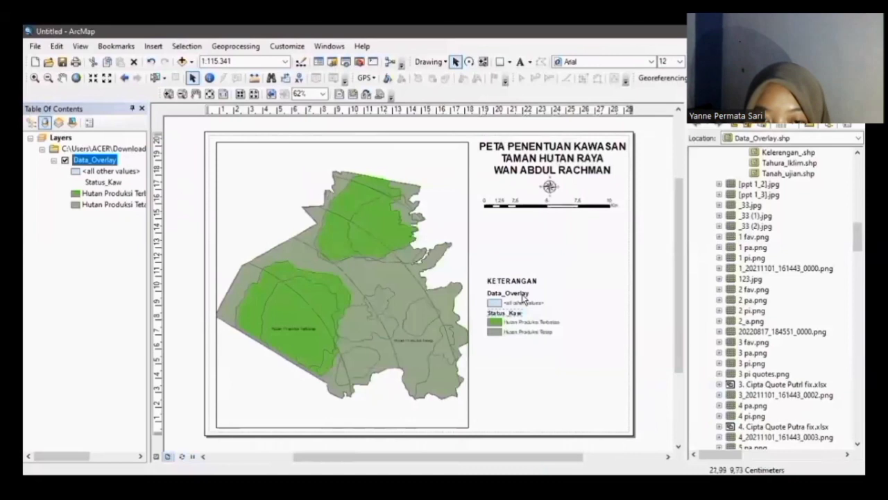
Step: Drop Data_Overlay from the legend and write projection text including 'Sistem Zona Grid : 48S'
{"action": "left_click_drag", "start_coordinate": [524, 293], "coordinate": [555, 277]}
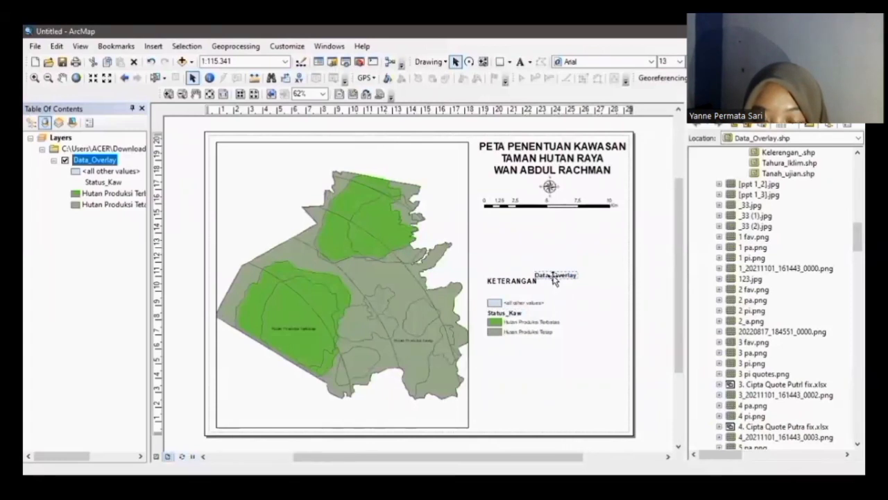
{"action": "double_click", "coordinate": [555, 277]}
{"action": "type", "text": "Sistem Zona"}
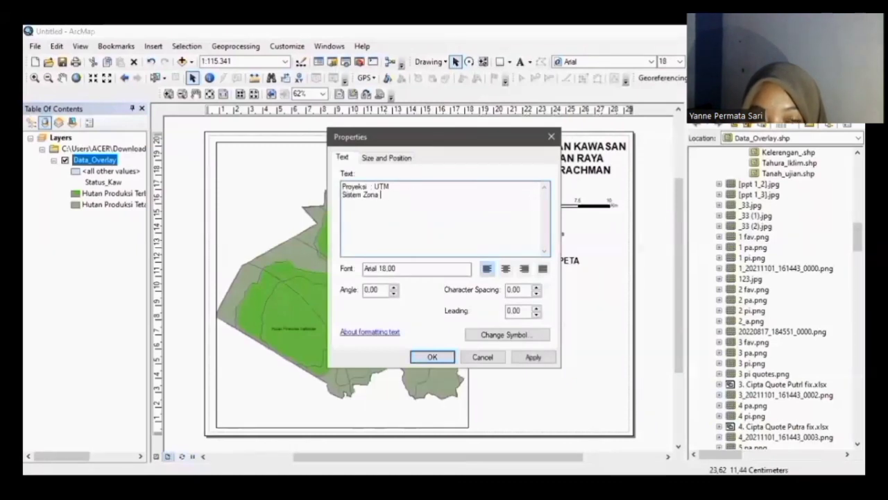
{"action": "type", "text": " Grid : 48S"}
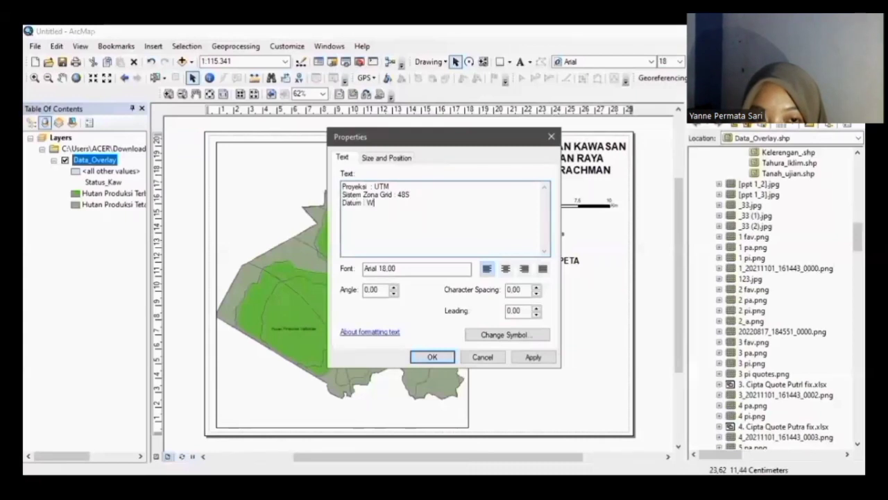
{"action": "left_click", "coordinate": [431, 356]}
Step: Place the projection text under SISTEM PROYEKSI PETA at size 12, then paste a copy below it
{"action": "left_click_drag", "start_coordinate": [559, 266], "coordinate": [521, 274]}
{"action": "left_click", "coordinate": [679, 61]}
{"action": "left_click", "coordinate": [670, 104]}
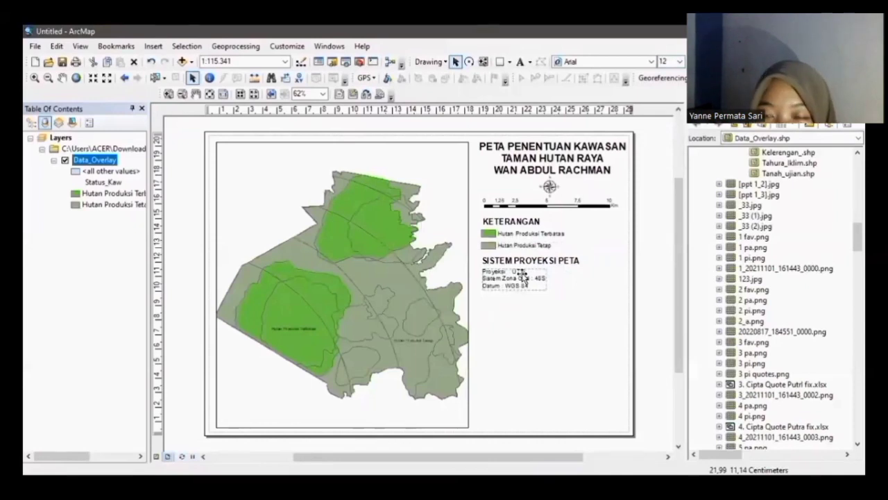
{"action": "key", "text": "ctrl+v"}
{"action": "left_click_drag", "start_coordinate": [529, 295], "coordinate": [525, 311]}
Step: Change the copied text to the source note: Kepala Tahura WAR, Permen 837/Kpts/Um/11/1980
{"action": "double_click", "coordinate": [526, 303]}
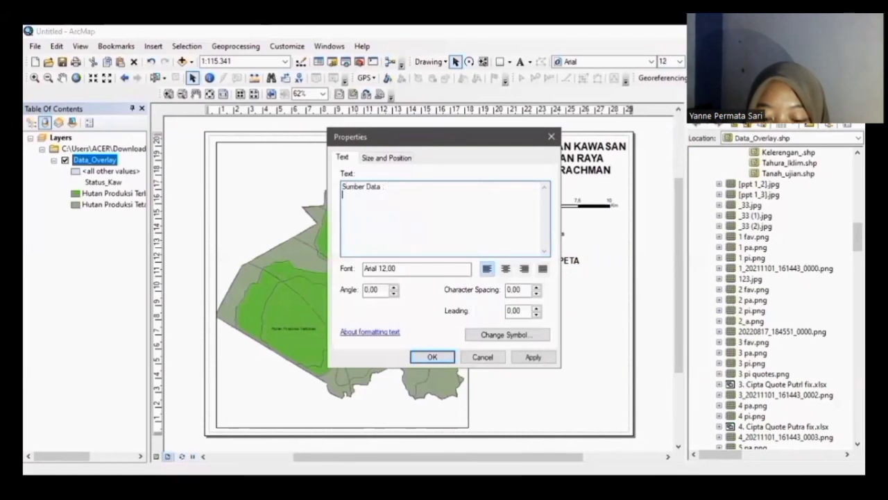
{"action": "type", "text": "Kepala Tahura WAR p"}
{"action": "key", "text": "BackSpace"}
{"action": "type", "text": "P"}
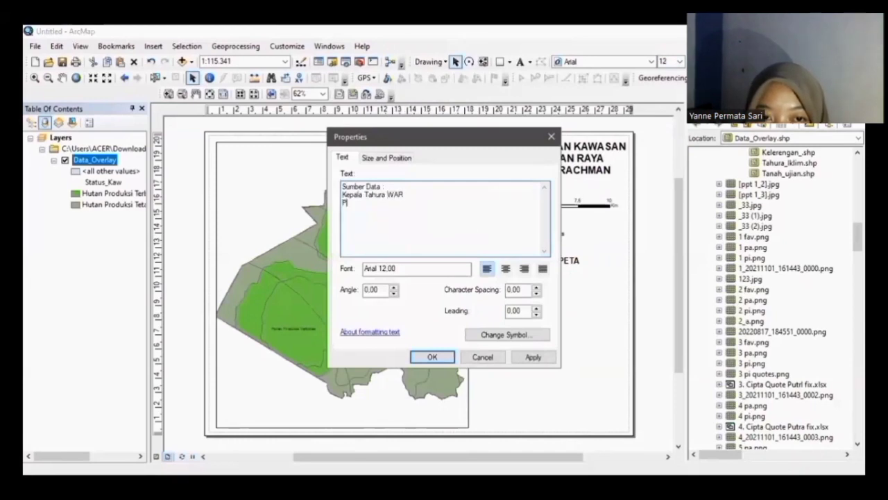
{"action": "type", "text": "ermen 837/Kpt"}
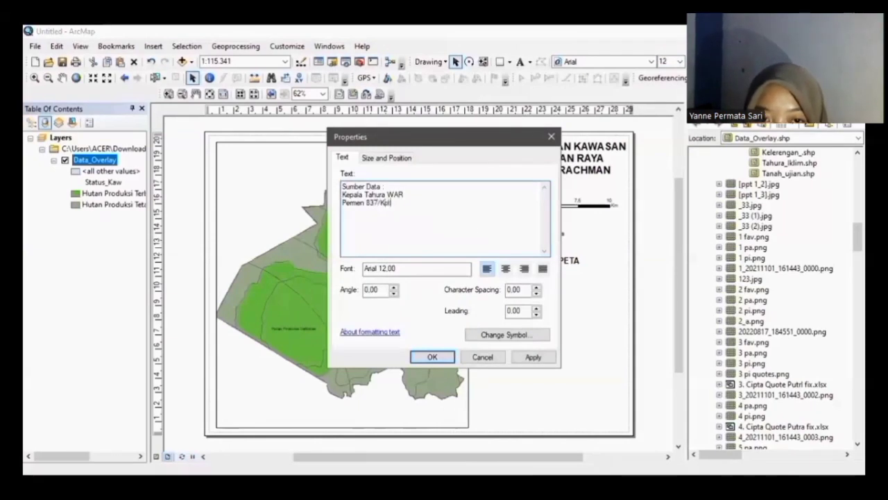
{"action": "type", "text": "s/Um/11/"}
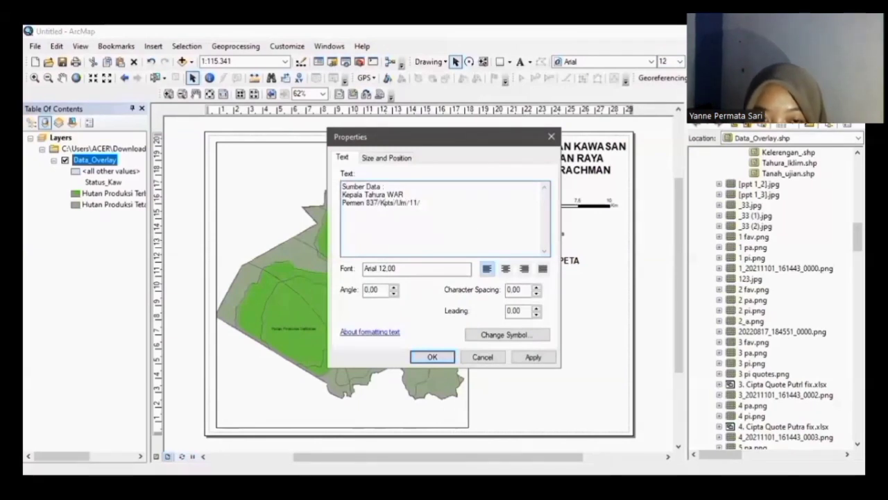
{"action": "type", "text": "198"}
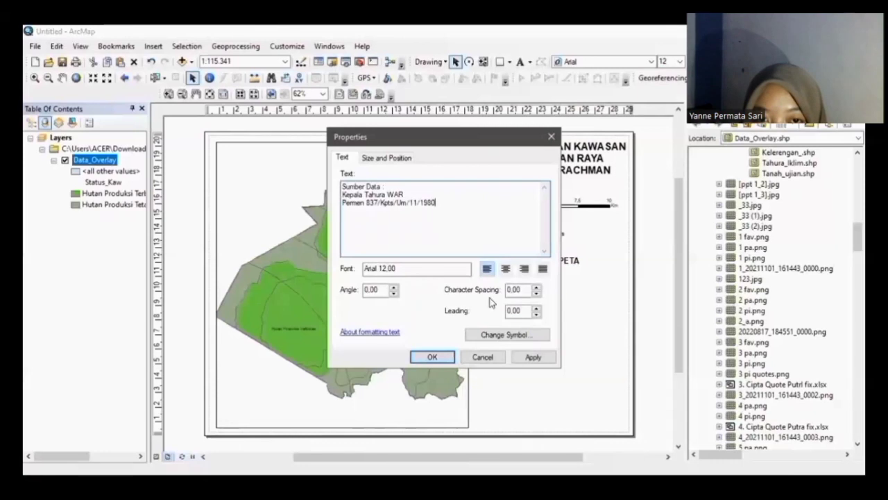
{"action": "type", "text": "0"}
{"action": "left_click", "coordinate": [431, 357]}
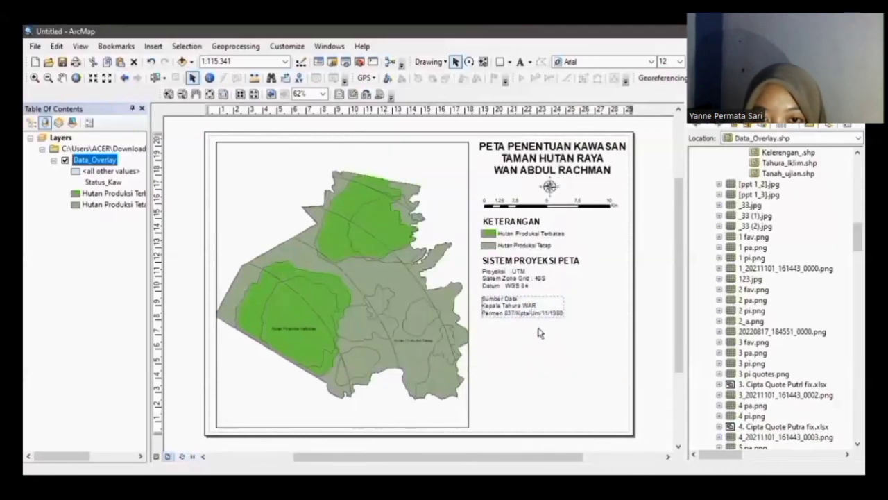
Step: Duplicate the source note, move it lower, and replace its text with the author's name
{"action": "key", "text": "ctrl+c"}
{"action": "key", "text": "ctrl+v"}
{"action": "left_click_drag", "start_coordinate": [508, 301], "coordinate": [518, 333]}
{"action": "double_click", "coordinate": [518, 333]}
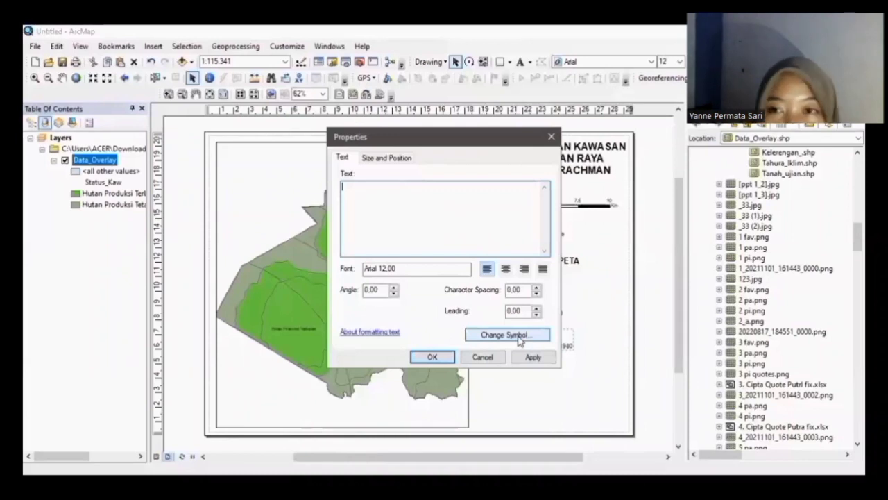
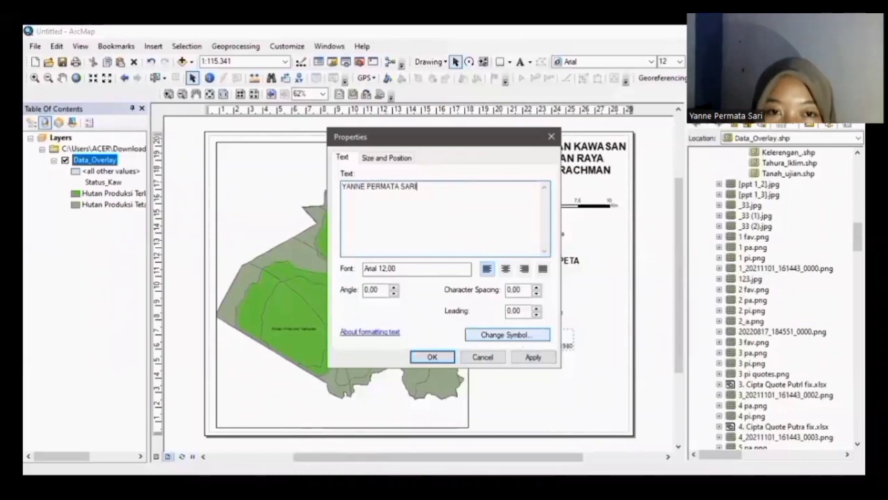
Step: Complete the author credit with the student number and a 'Dibuat Oleh' heading, placed lower right
{"action": "key", "text": "Return"}
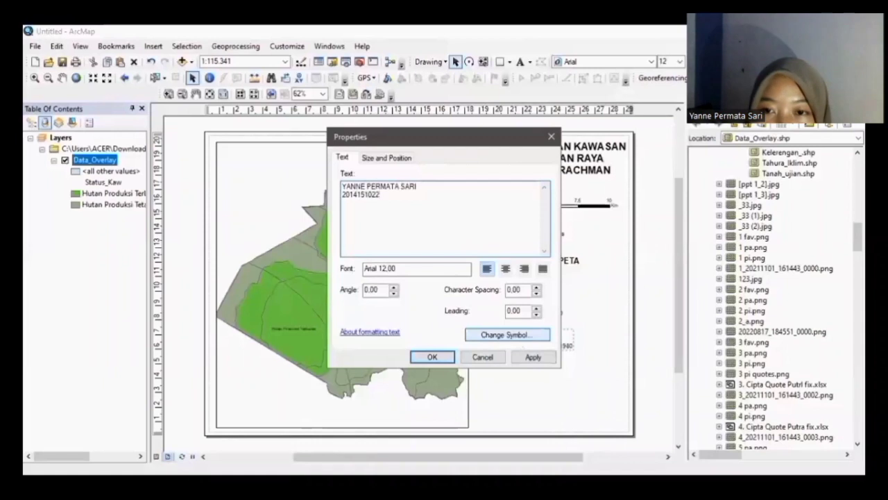
{"action": "left_click", "coordinate": [478, 355]}
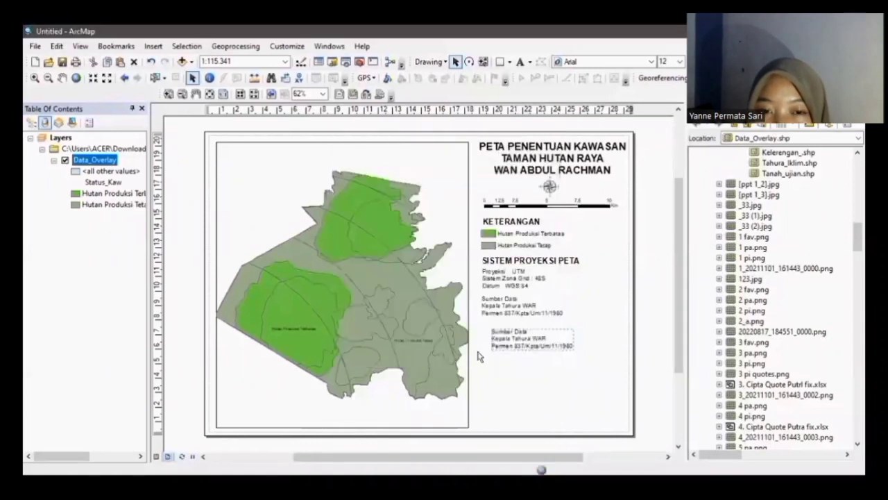
{"action": "left_click_drag", "start_coordinate": [588, 350], "coordinate": [607, 357]}
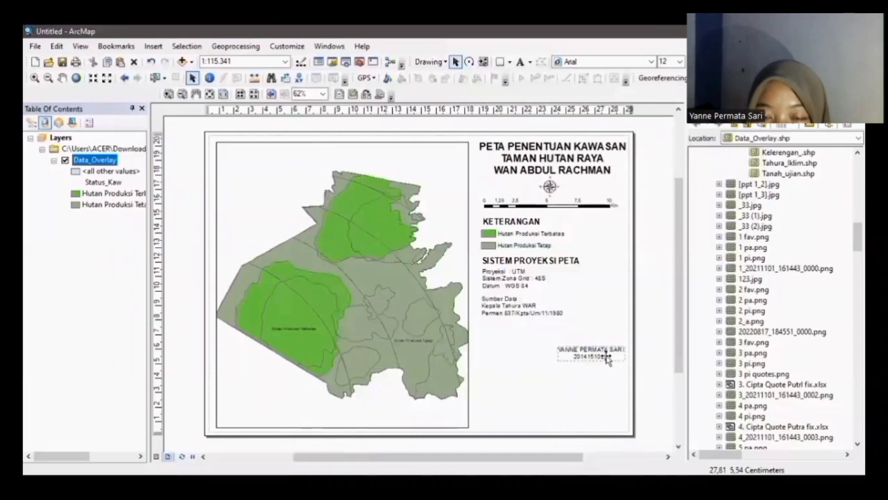
{"action": "double_click", "coordinate": [607, 358]}
{"action": "left_click", "coordinate": [343, 186]}
{"action": "type", "text": "Dibuat Oleh"}
{"action": "key", "text": "Return"}
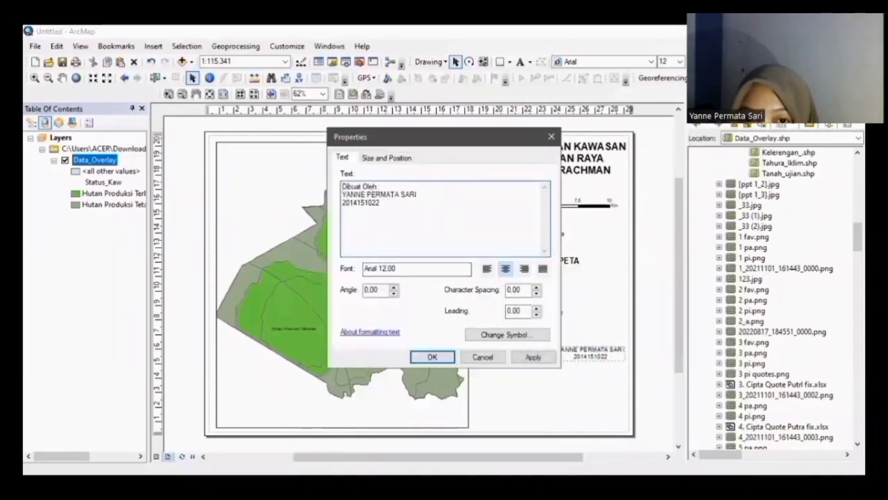
{"action": "left_click", "coordinate": [430, 356]}
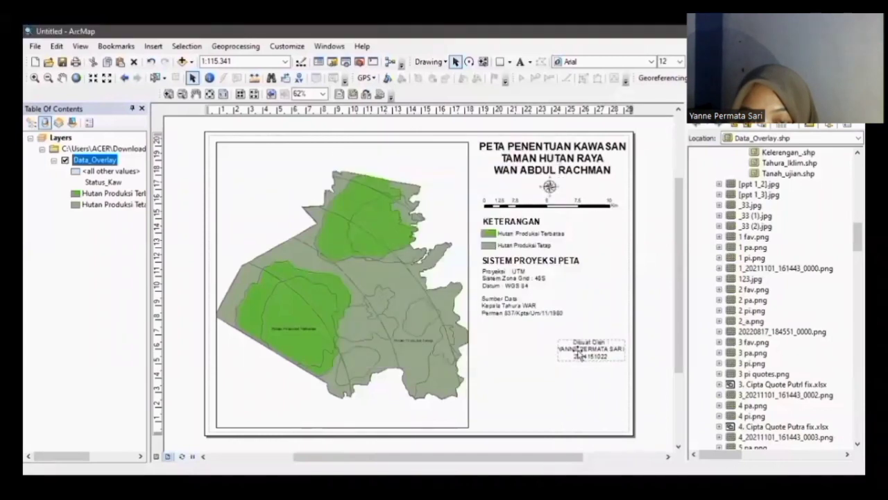
Step: Add a JURUSAN KEHUTANAN, FAKULTAS PERTANIAN, UNIVERSITAS LAMPUNG, 2022 label below the author credit
{"action": "key", "text": "ctrl+c"}
{"action": "key", "text": "ctrl+v"}
{"action": "double_click", "coordinate": [581, 355]}
{"action": "type", "text": "JURUSAN KEHUTANAN"}
{"action": "key", "text": "Return"}
{"action": "type", "text": "FAKULTAS PERTANIAN"}
{"action": "key", "text": "Return"}
{"action": "type", "text": "UNIVERSITAS LAMPUNG"}
{"action": "key", "text": "Return"}
{"action": "type", "text": "2022"}
{"action": "left_click", "coordinate": [431, 357]}
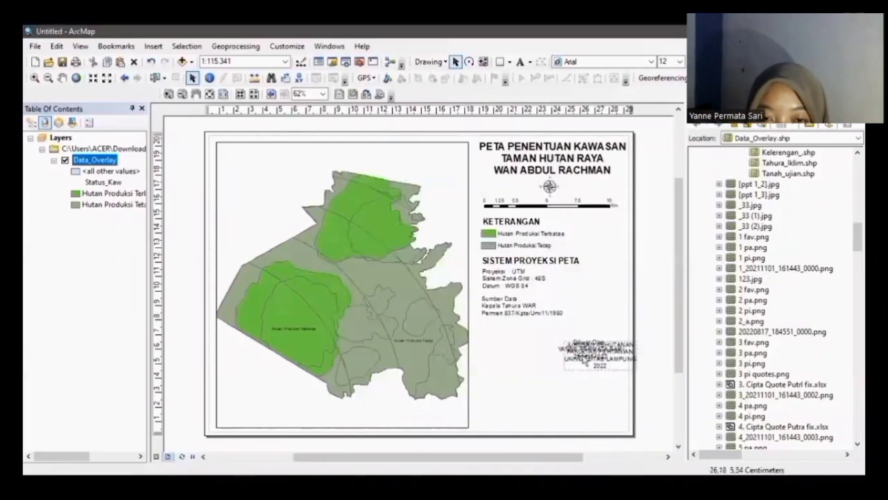
{"action": "left_click_drag", "start_coordinate": [584, 362], "coordinate": [584, 406]}
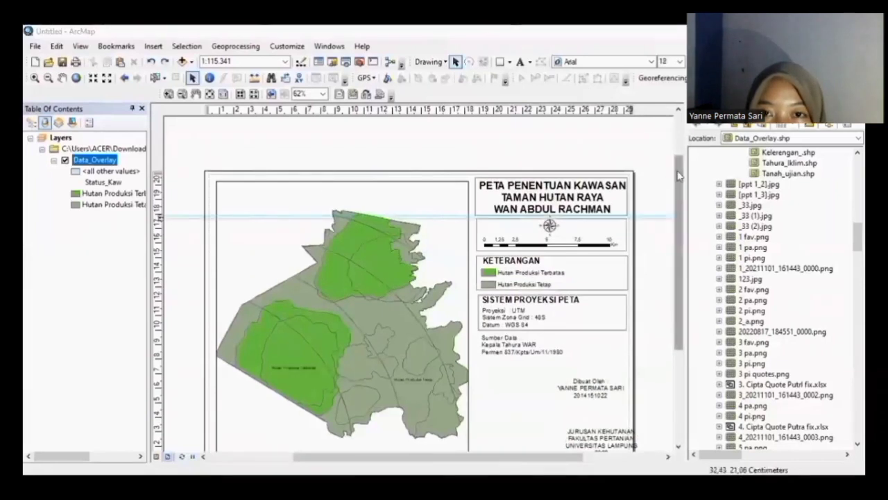
{"action": "left_click_drag", "start_coordinate": [678, 170], "coordinate": [678, 174]}
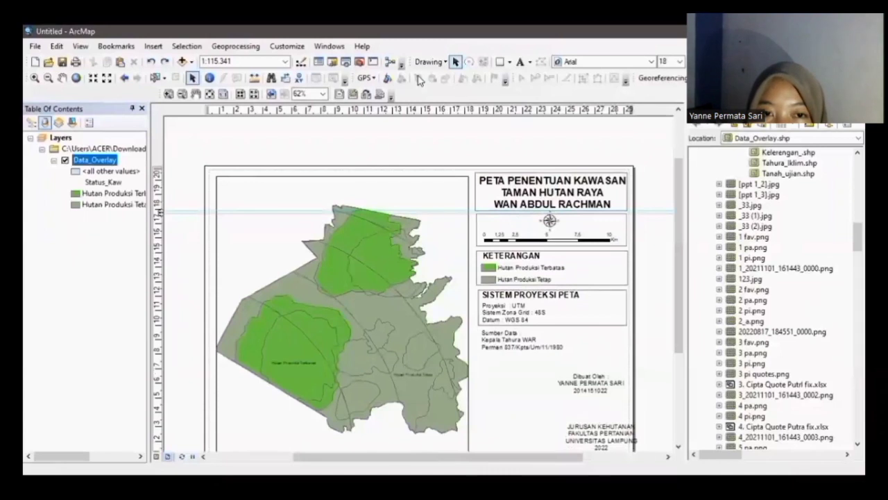
Step: Draw a rectangle around the Sumber Data note and set its fill colour to No Color
{"action": "left_click", "coordinate": [500, 61]}
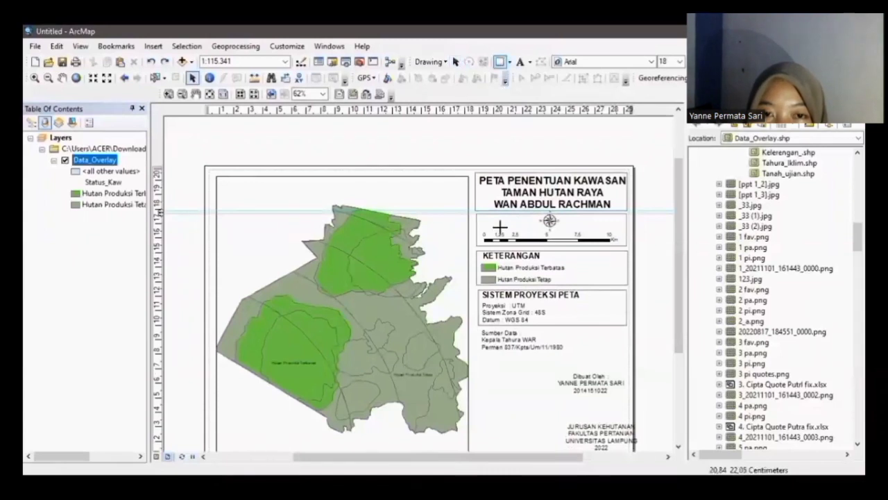
{"action": "left_click_drag", "start_coordinate": [477, 329], "coordinate": [624, 353]}
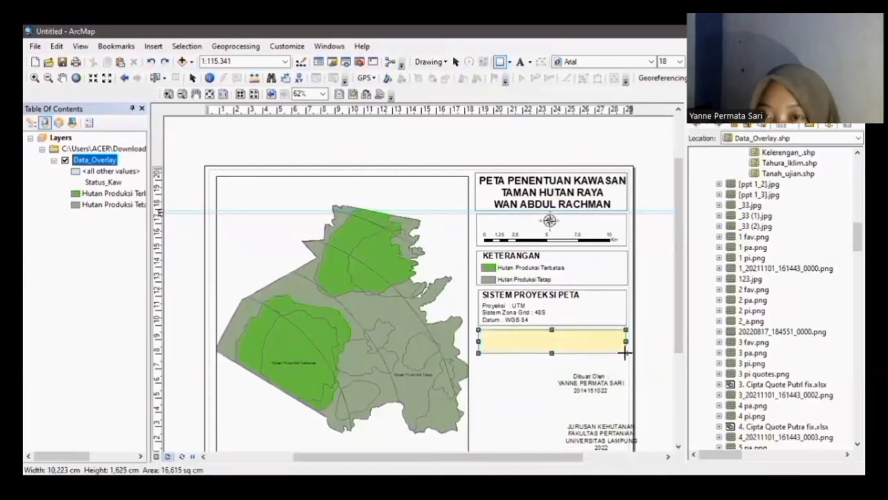
{"action": "right_click", "coordinate": [565, 342]}
{"action": "left_click", "coordinate": [595, 333]}
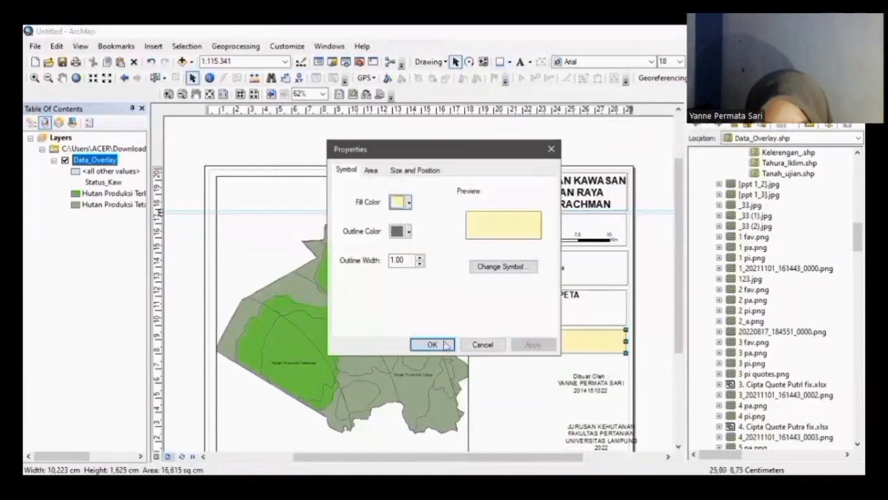
{"action": "left_click", "coordinate": [402, 204]}
{"action": "left_click", "coordinate": [460, 221]}
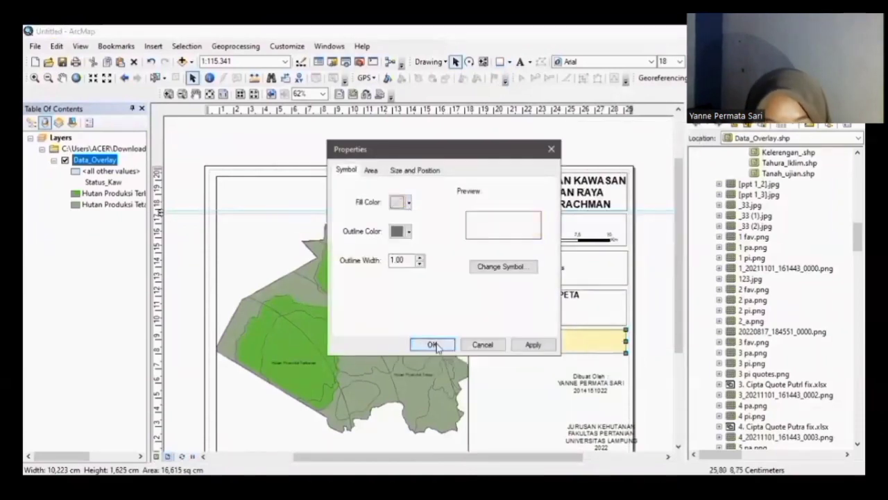
{"action": "left_click", "coordinate": [433, 345]}
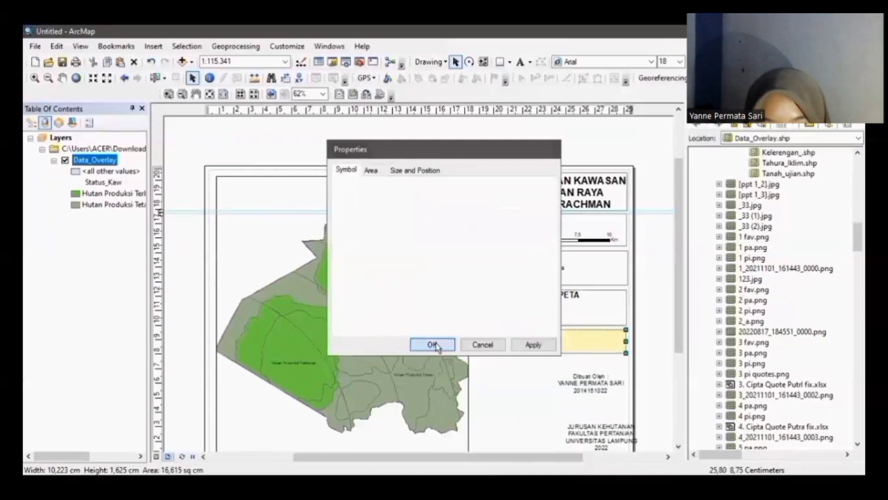
{"action": "left_click", "coordinate": [521, 396]}
Step: Create a new Measured Grid over the data frame with 4000 m intervals, grid lines and labels
{"action": "double_click", "coordinate": [520, 397]}
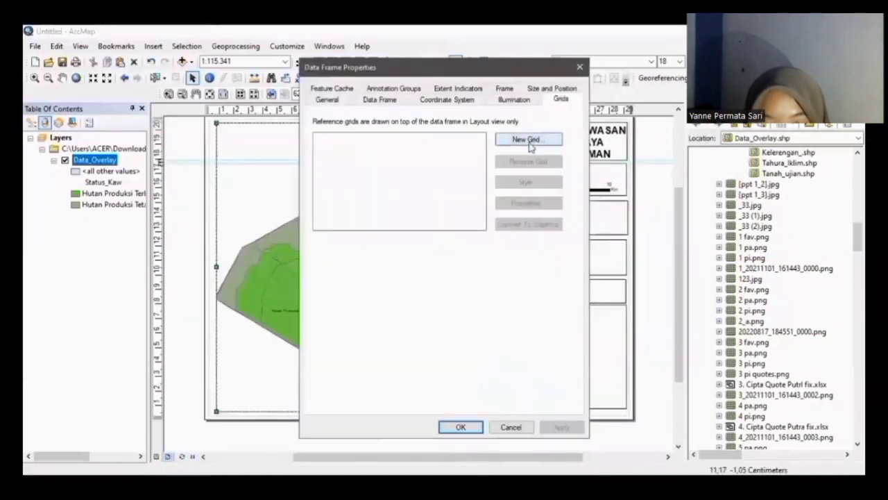
{"action": "left_click", "coordinate": [530, 143]}
{"action": "left_click", "coordinate": [429, 214]}
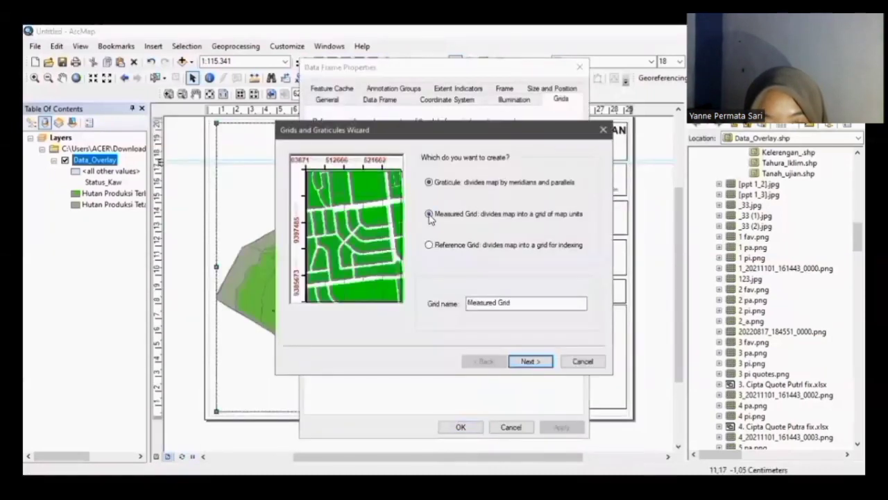
{"action": "left_click", "coordinate": [531, 362]}
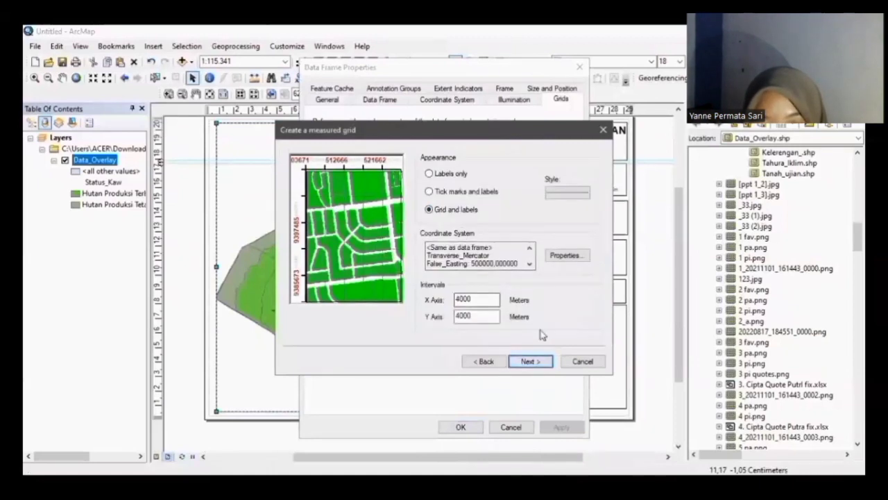
{"action": "left_click", "coordinate": [528, 361]}
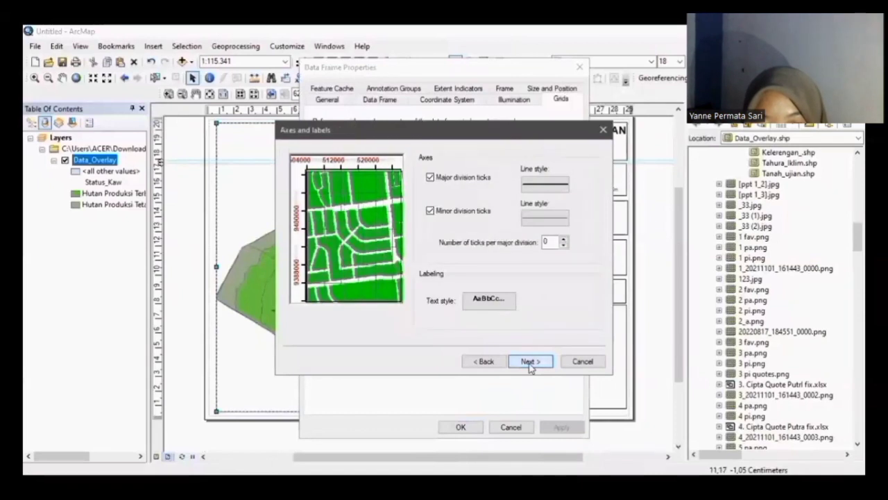
{"action": "left_click", "coordinate": [529, 362]}
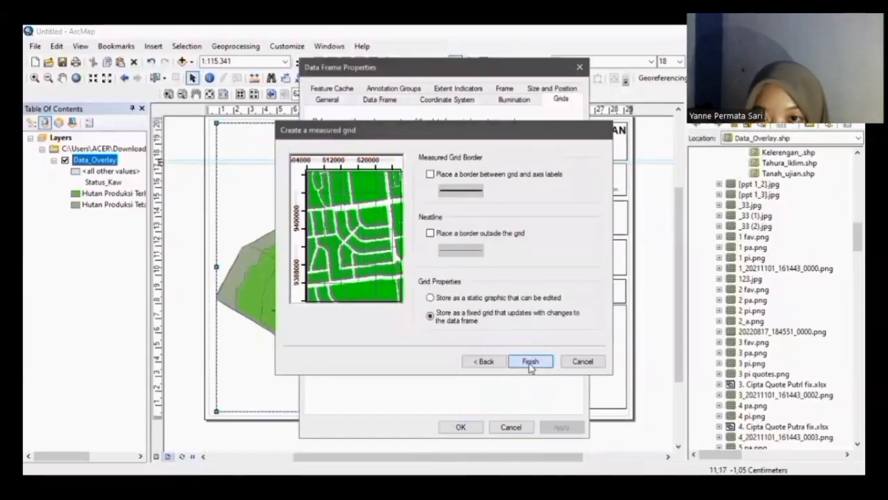
{"action": "left_click", "coordinate": [530, 361]}
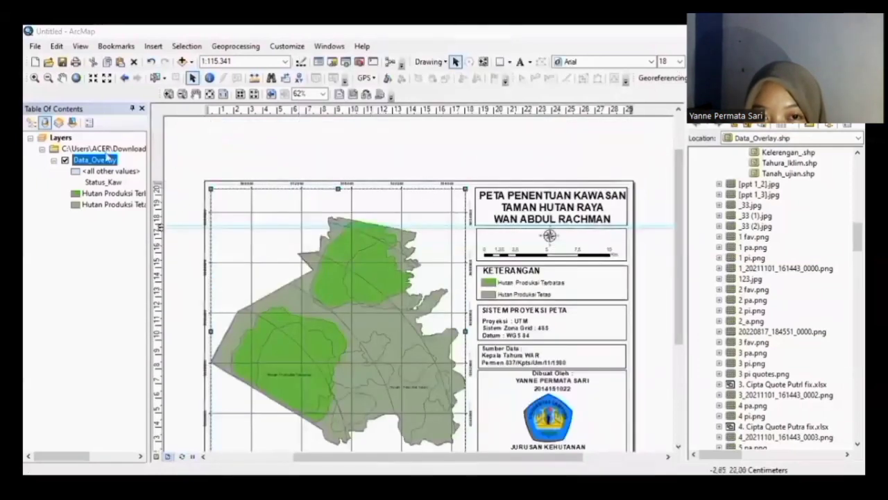
Step: Lower the decimal places in the Measured Grid's label number format and apply it to the Layers data frame
{"action": "right_click", "coordinate": [75, 141]}
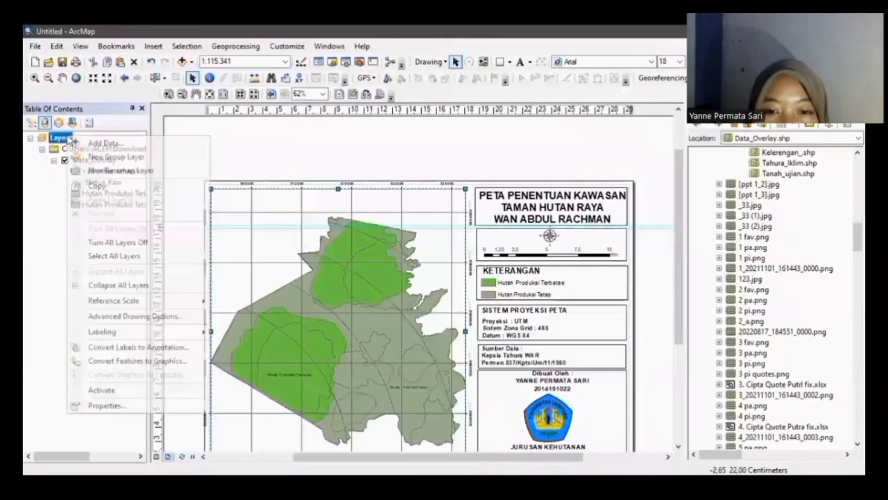
{"action": "left_click", "coordinate": [139, 404]}
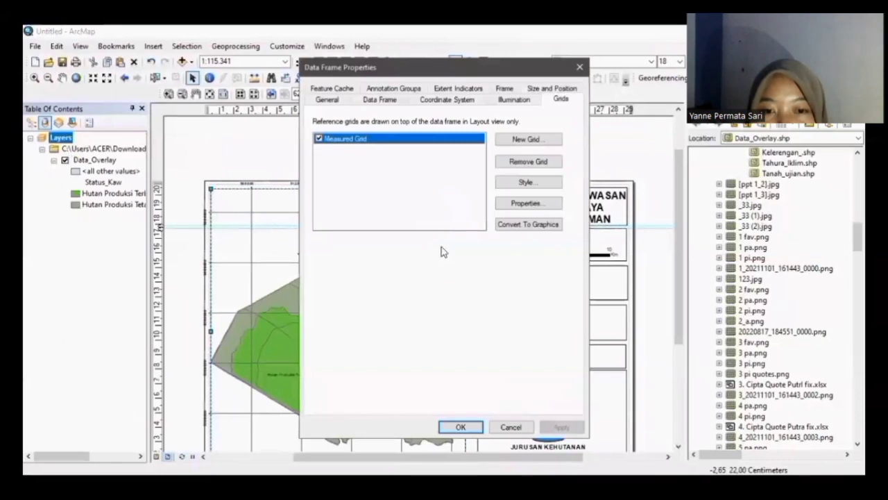
{"action": "left_click", "coordinate": [529, 204]}
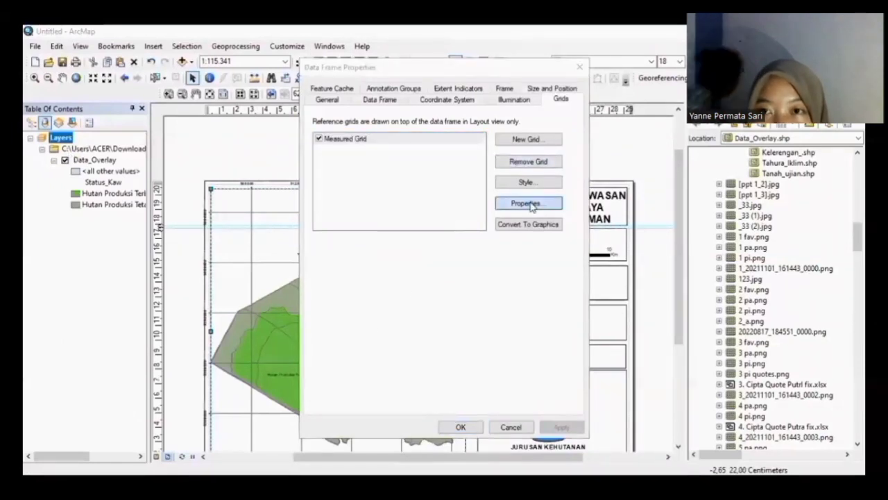
{"action": "left_click", "coordinate": [374, 128]}
{"action": "left_click", "coordinate": [423, 297]}
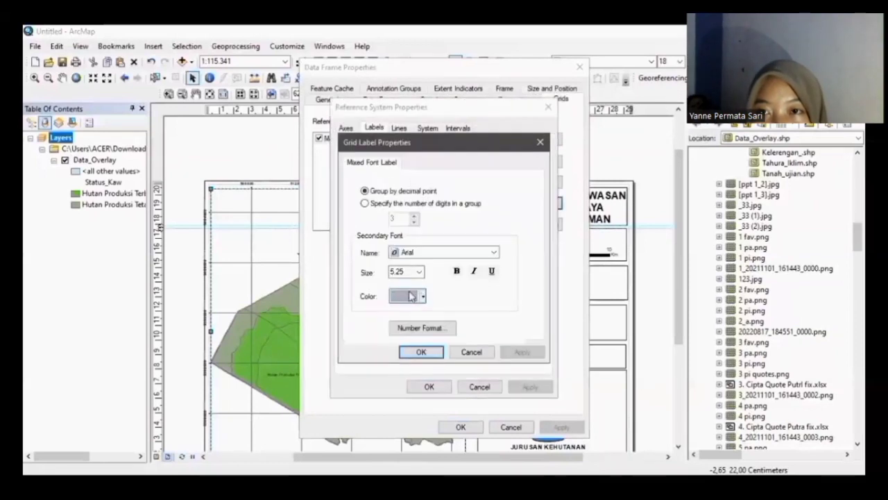
{"action": "left_click", "coordinate": [421, 327]}
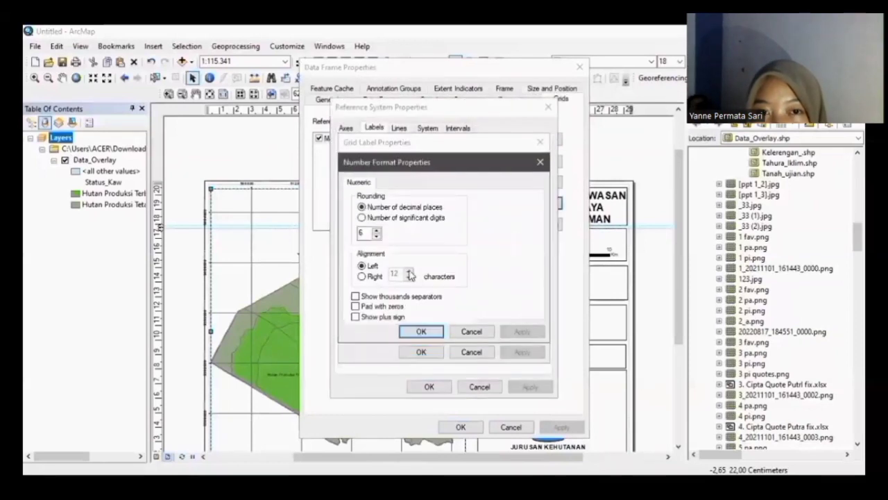
{"action": "left_click", "coordinate": [376, 236]}
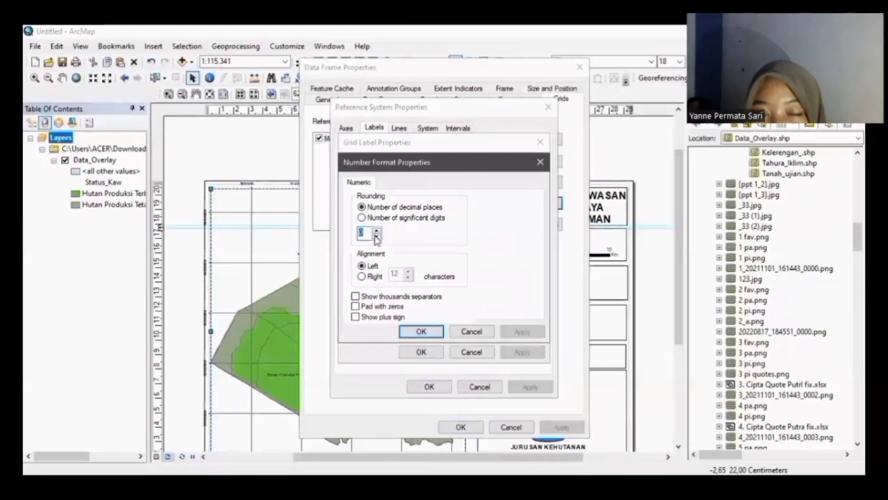
{"action": "left_click", "coordinate": [420, 331]}
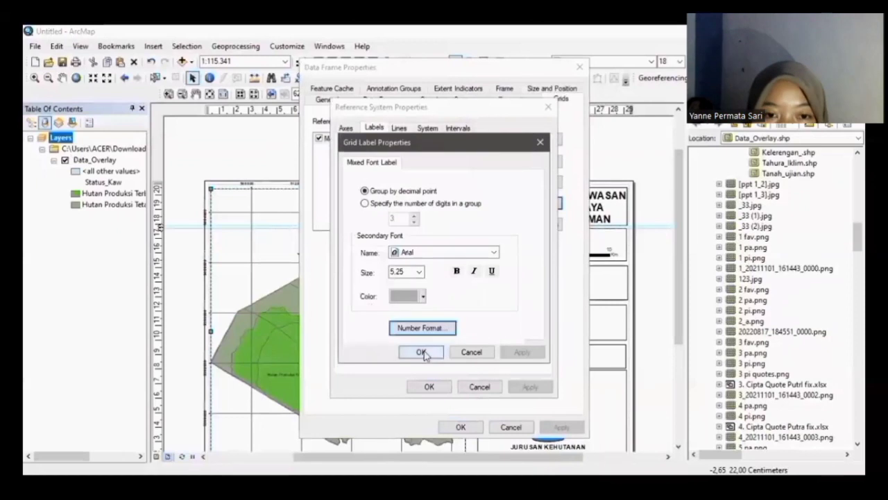
{"action": "left_click", "coordinate": [420, 352]}
{"action": "left_click", "coordinate": [429, 386]}
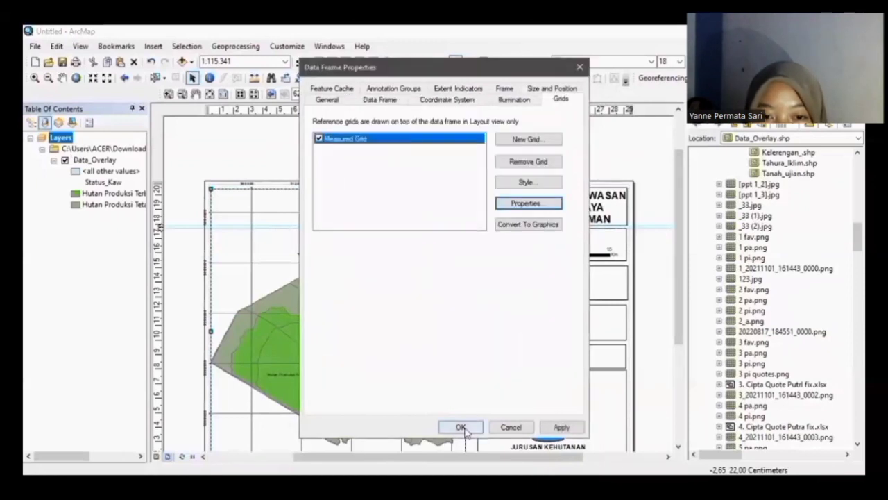
{"action": "left_click", "coordinate": [461, 427]}
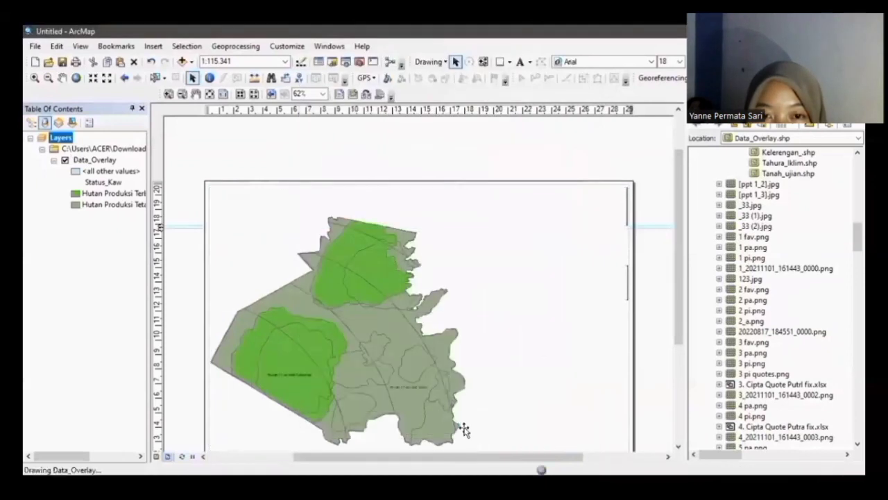
Step: Add the National Geographic basemap beneath the map layers and dismiss the hardware acceleration prompt
{"action": "left_click", "coordinate": [203, 87]}
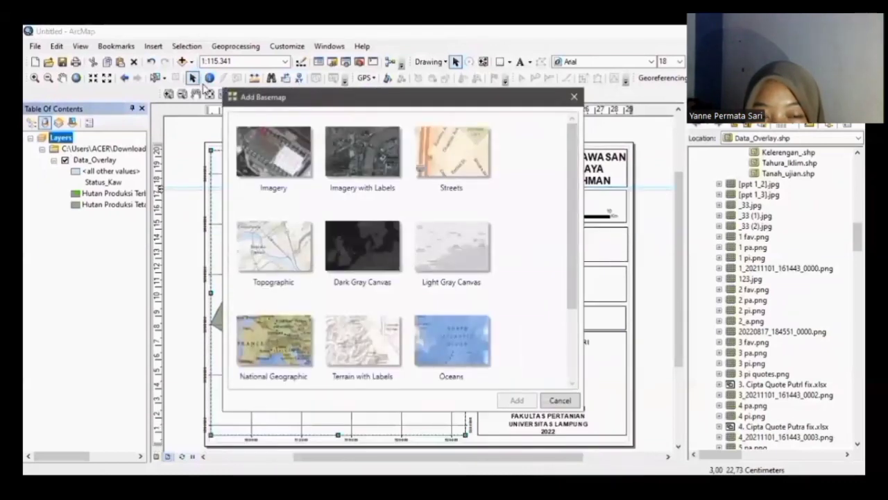
{"action": "left_click", "coordinate": [285, 340]}
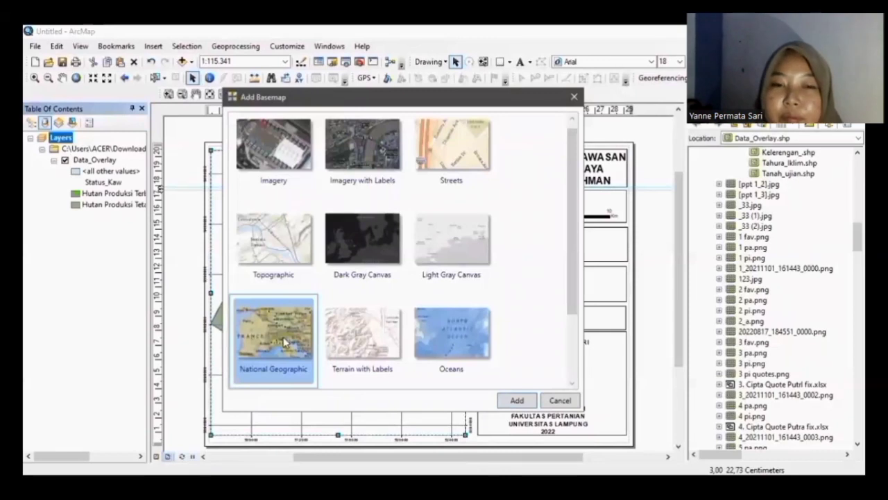
{"action": "left_click", "coordinate": [516, 400]}
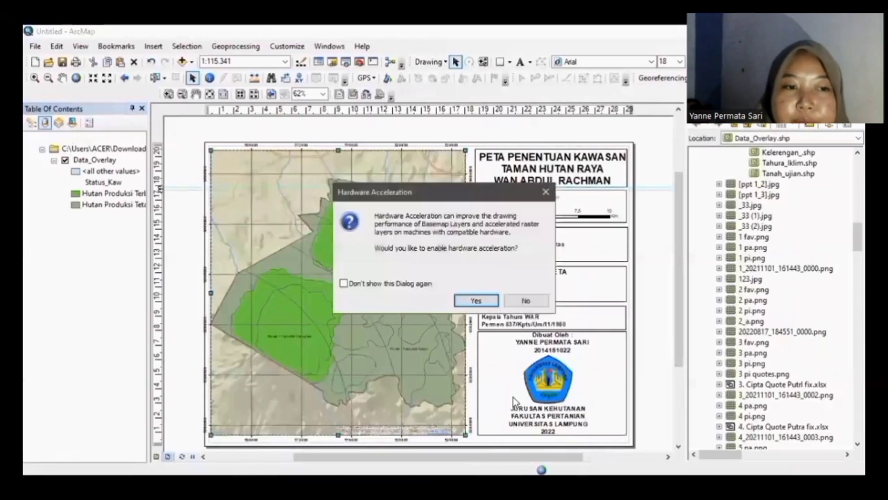
{"action": "left_click", "coordinate": [546, 192]}
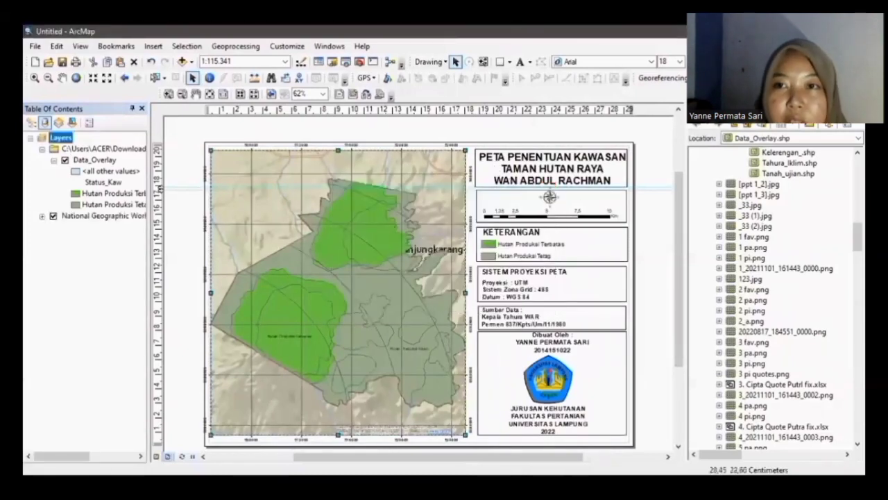
Step: Export the map as JPEG named 'PETA KAWASAN TAHURA WAR' followed by the author's name
{"action": "key", "text": "BackSpace"}
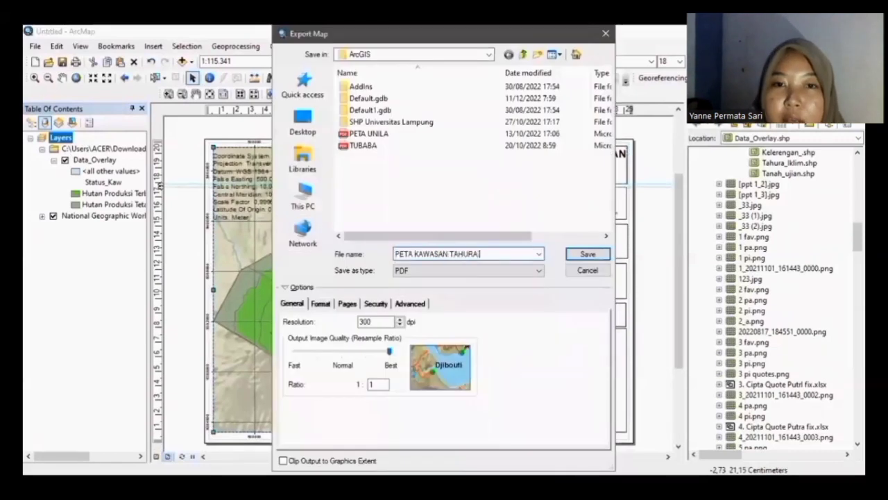
{"action": "left_click", "coordinate": [513, 271]}
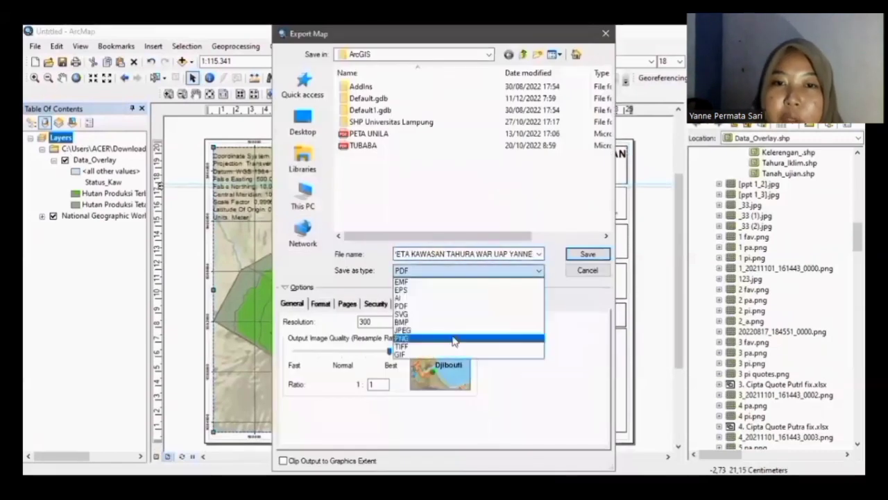
{"action": "left_click", "coordinate": [470, 331]}
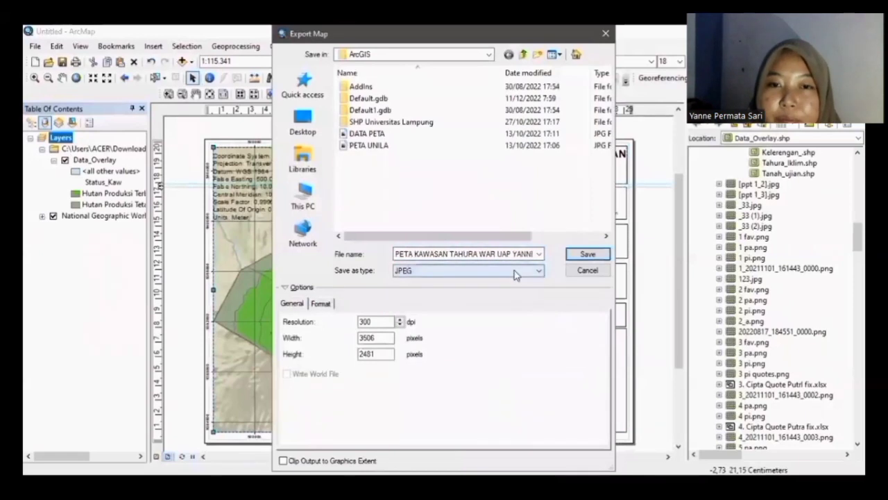
{"action": "left_click", "coordinate": [586, 254]}
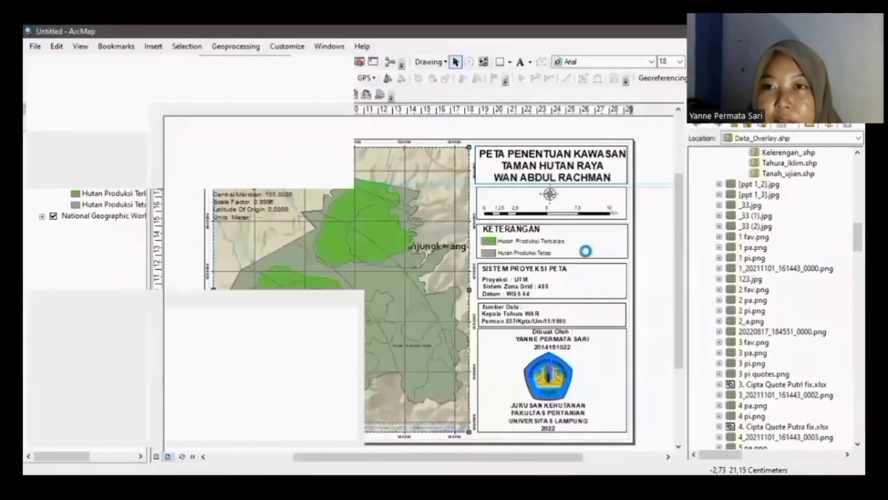